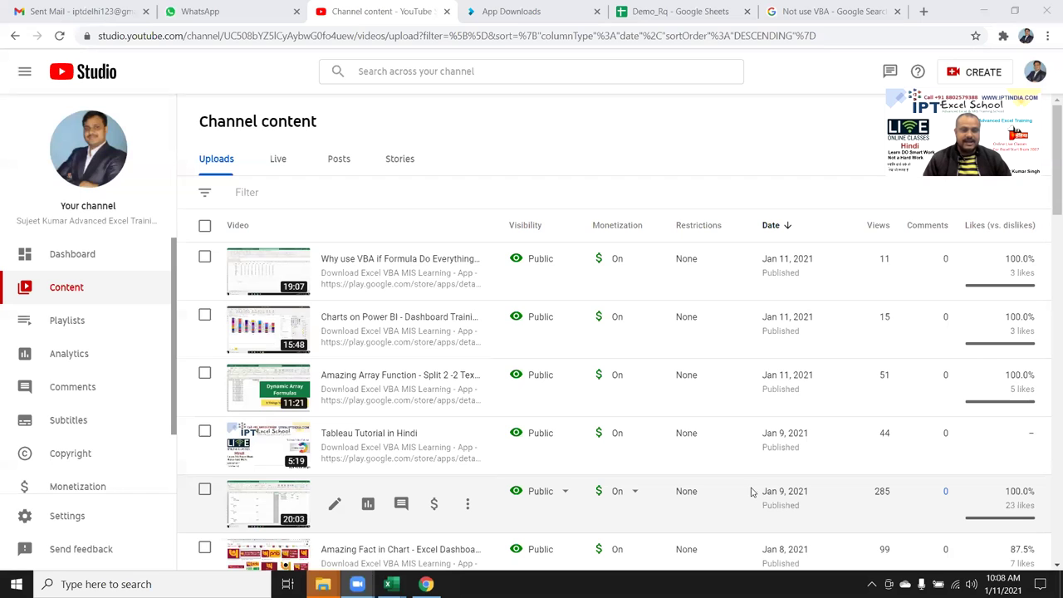
Minimize Chrome and bring up the Date Upto Lookup formula workbook from the Excel taskbar
left_click(425, 584)
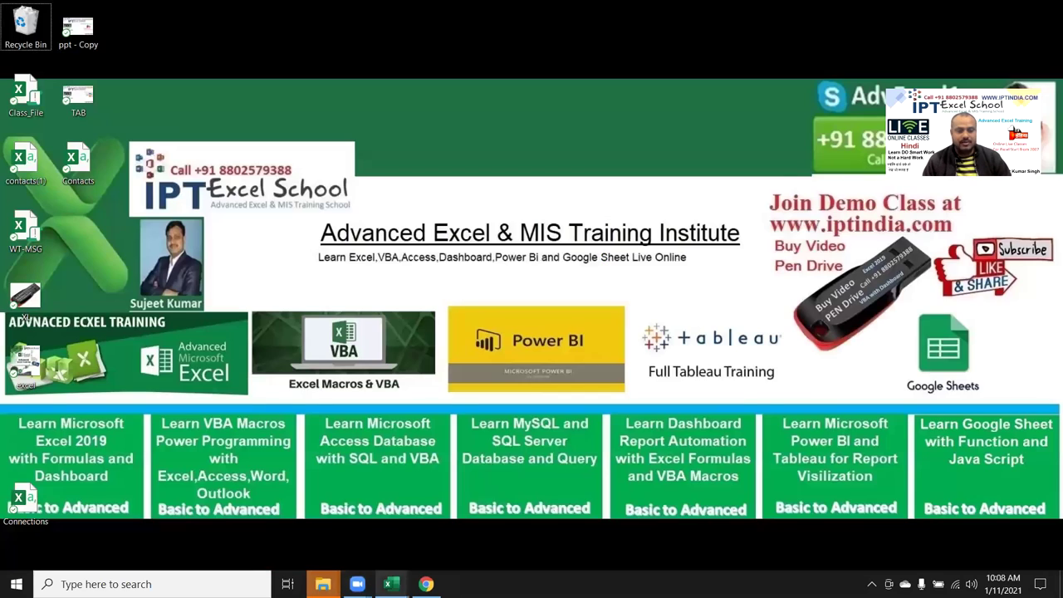
mouse_move(389, 583)
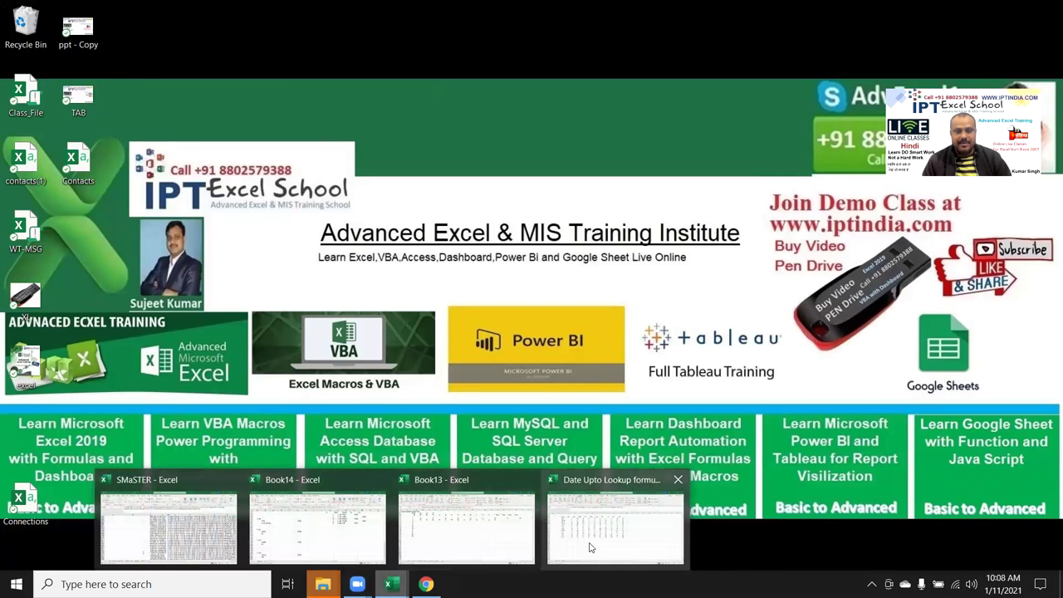
left_click(557, 532)
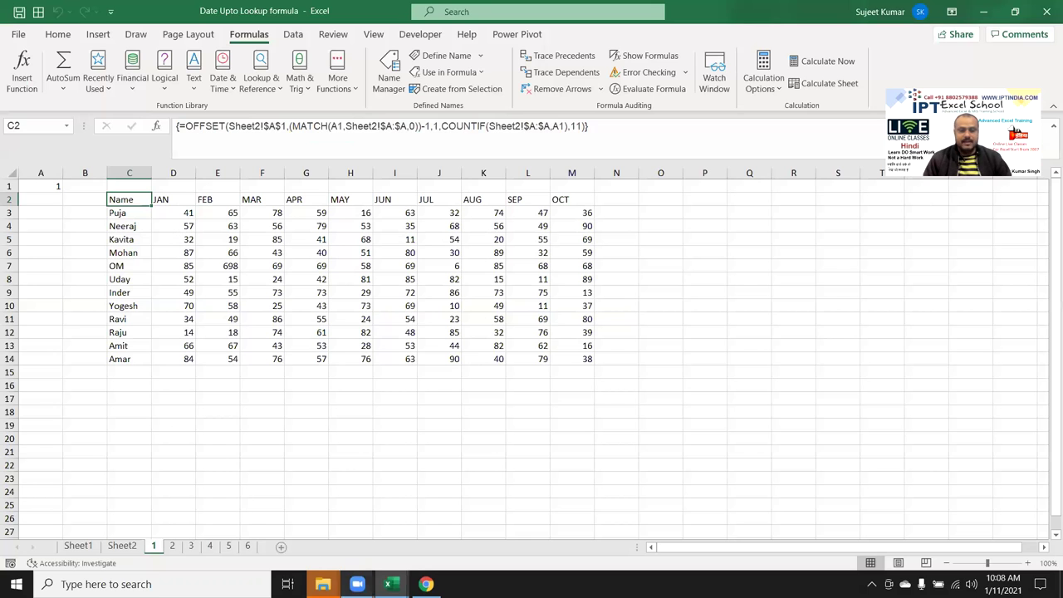
mouse_move(323, 583)
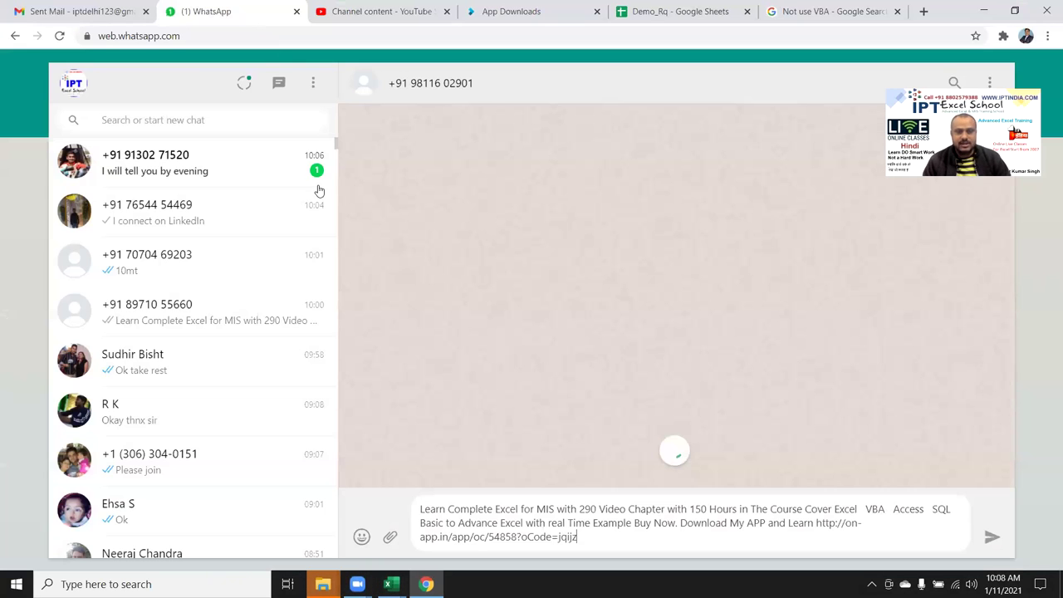
Send the drafted course message and open the student's chat with the data-splitting request
key("Return")
left_click(215, 193)
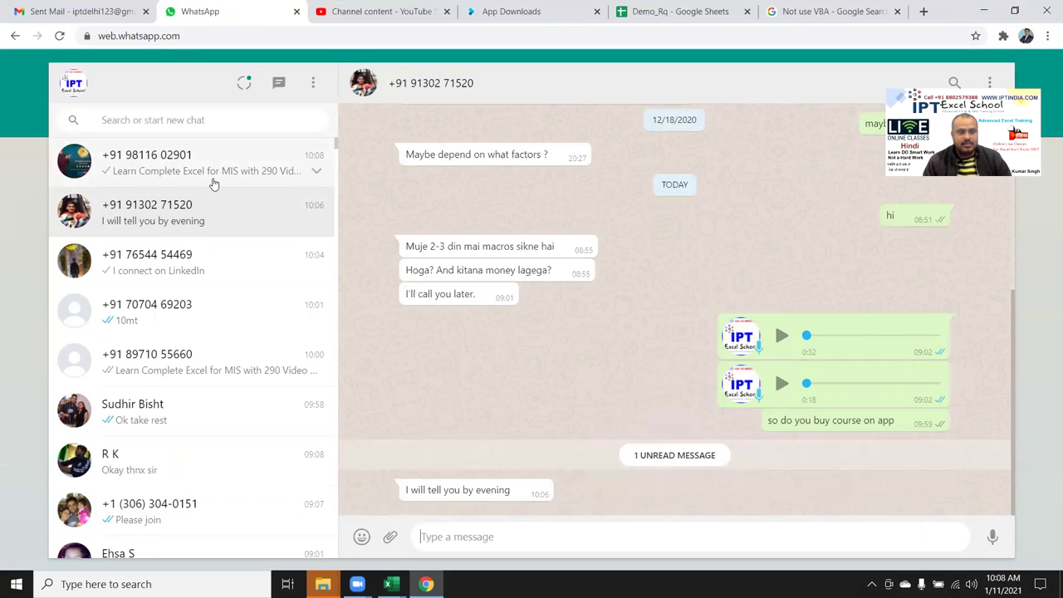
left_click(214, 184)
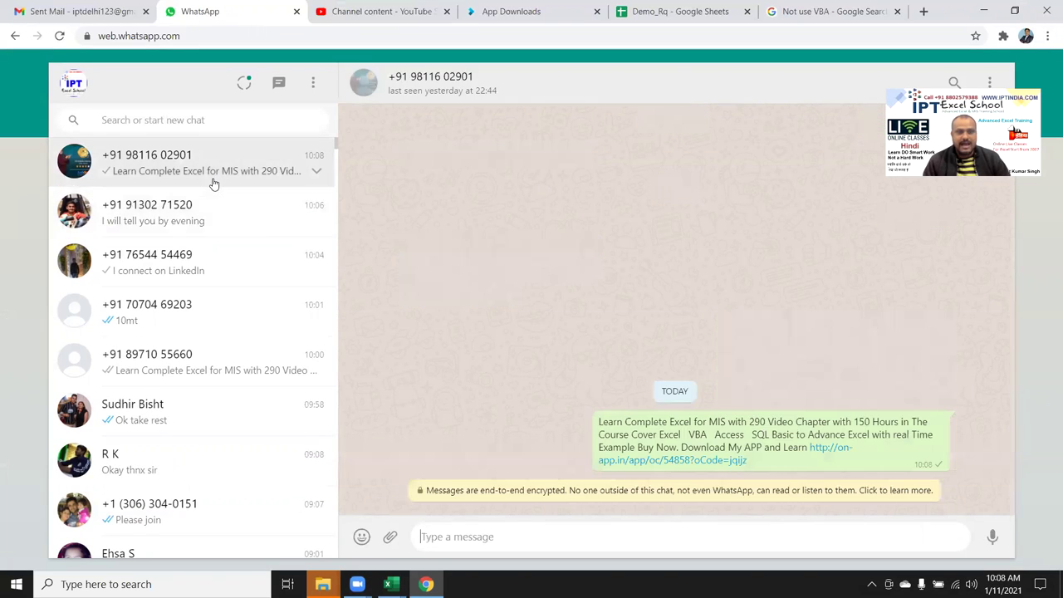
scroll(220, 374, "down", 1)
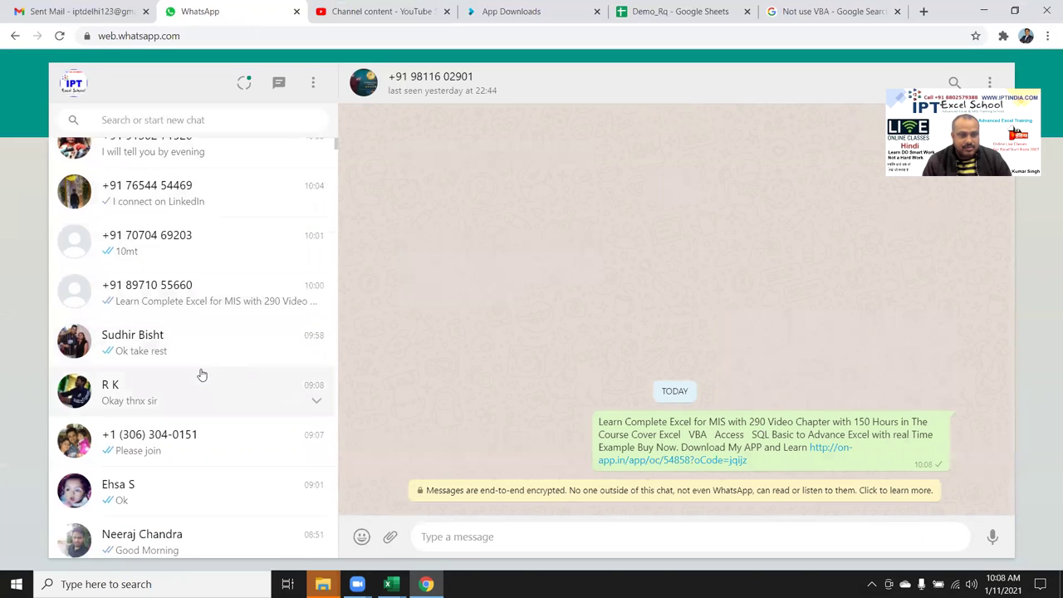
left_click(179, 403)
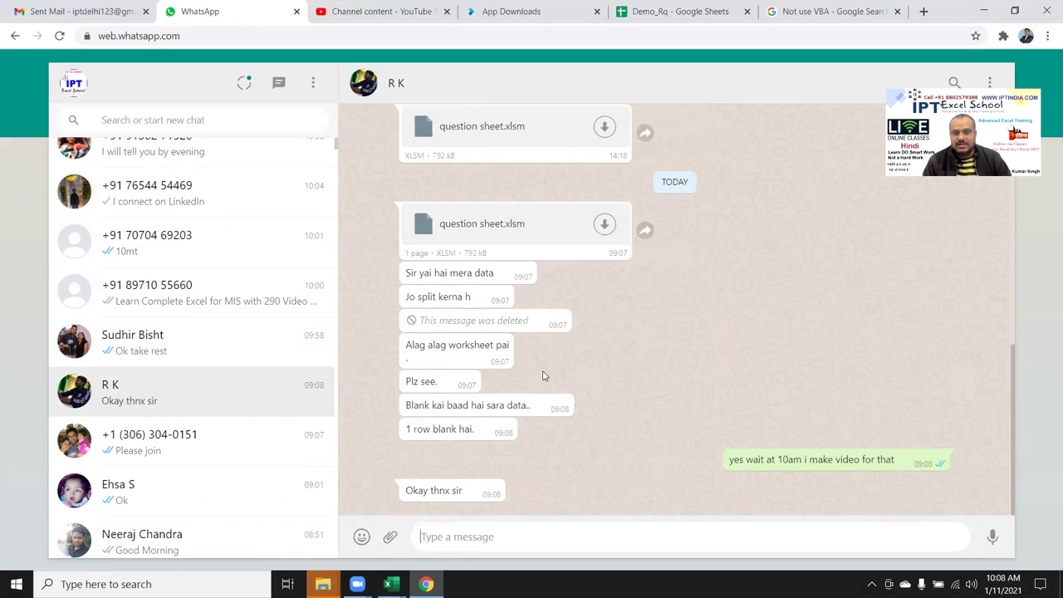
Highlight the messages asking to split blank-row-separated data onto separate worksheets
left_click_drag(547, 369, 437, 381)
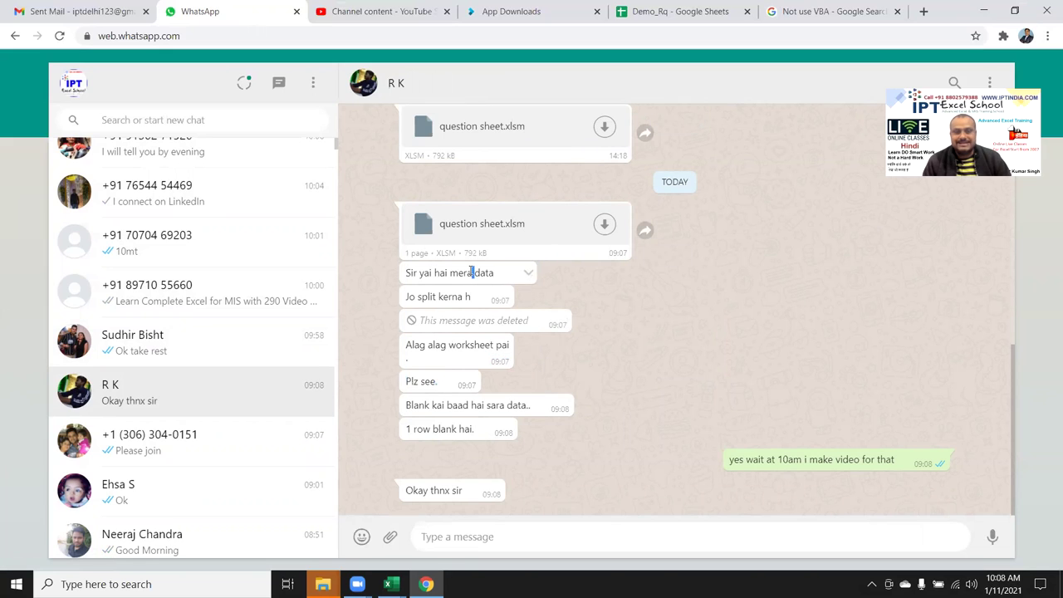
triple_click(470, 272)
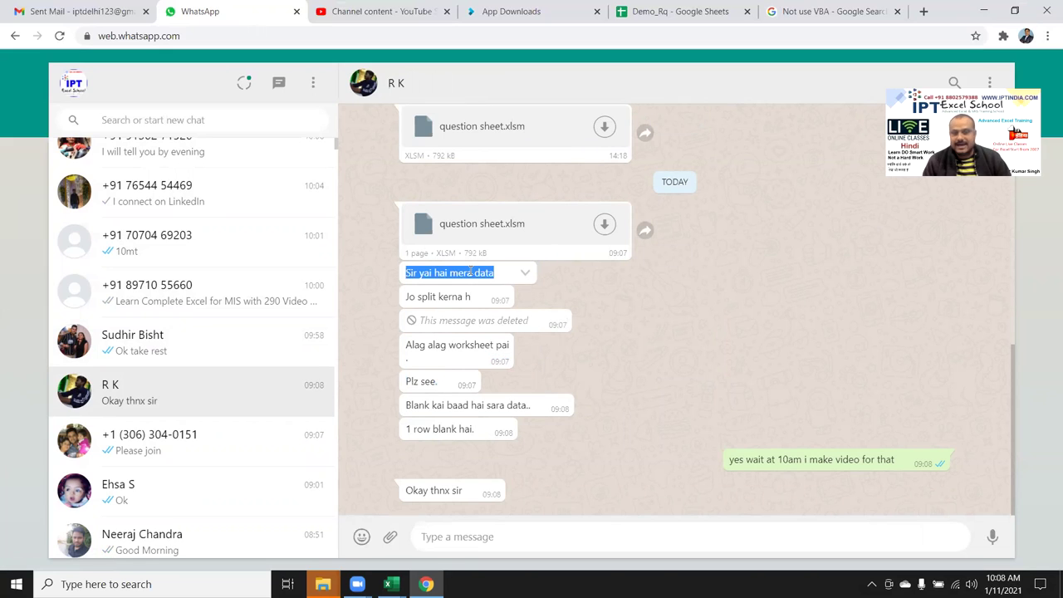
double_click(449, 318)
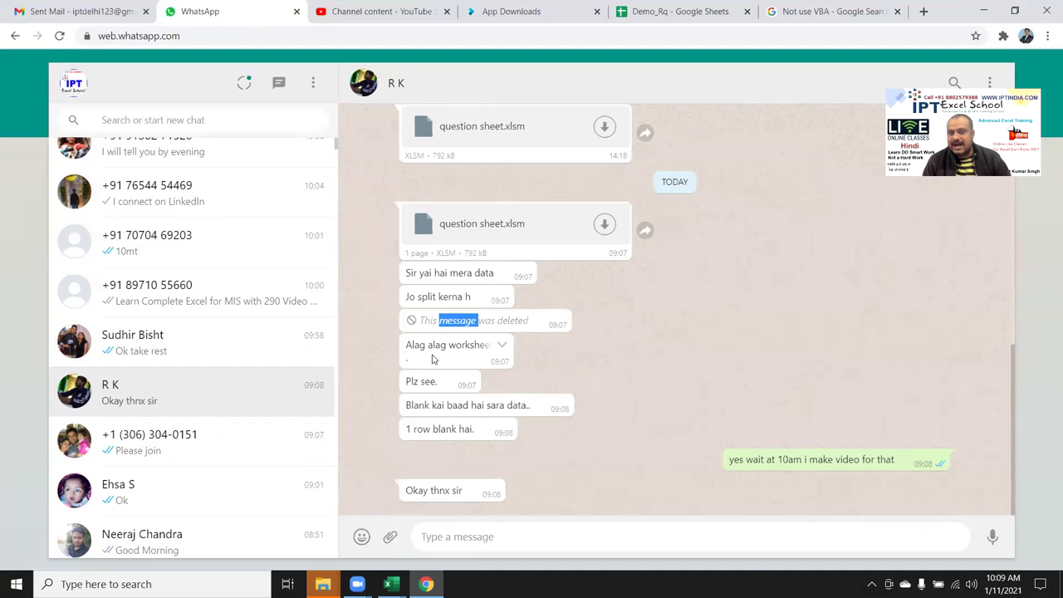
left_click(437, 349)
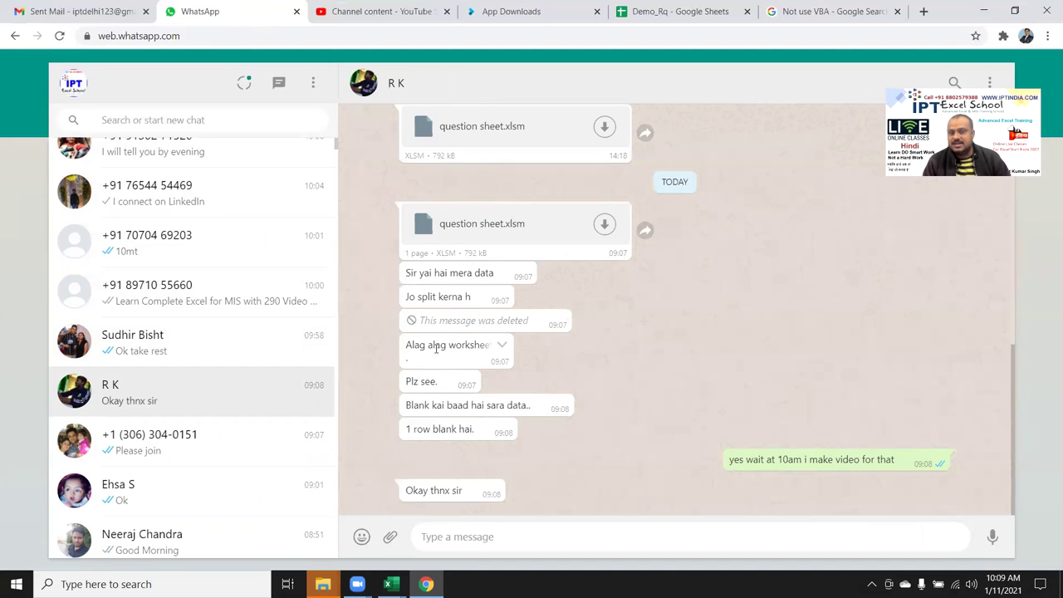
double_click(422, 406)
left_click(422, 405)
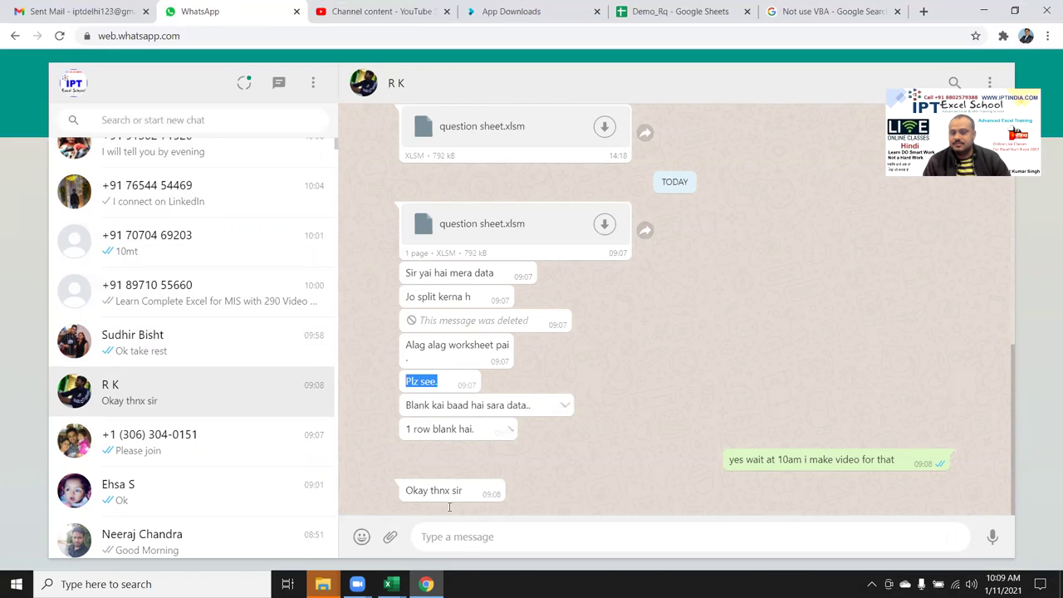
left_click(390, 583)
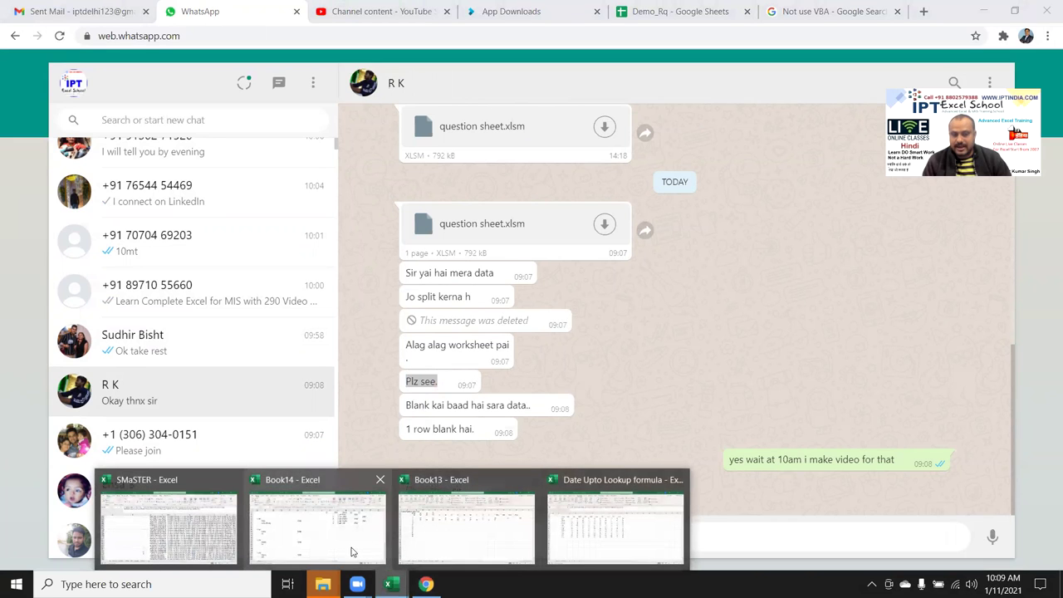
Bring the Date Upto Lookup formula workbook forward and view Sheet1, then Sheet2
left_click(571, 552)
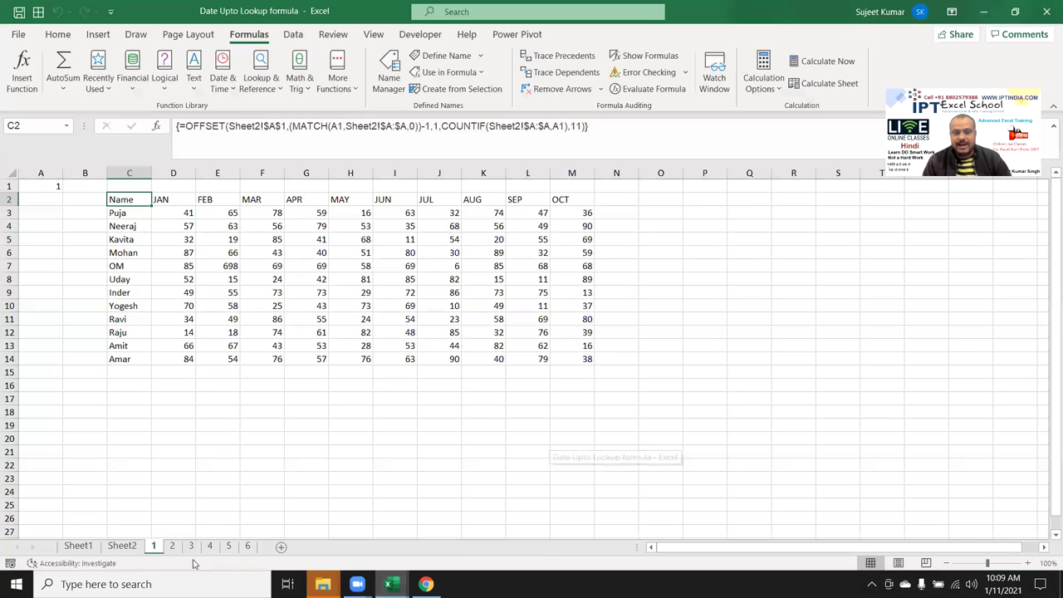
left_click(95, 548)
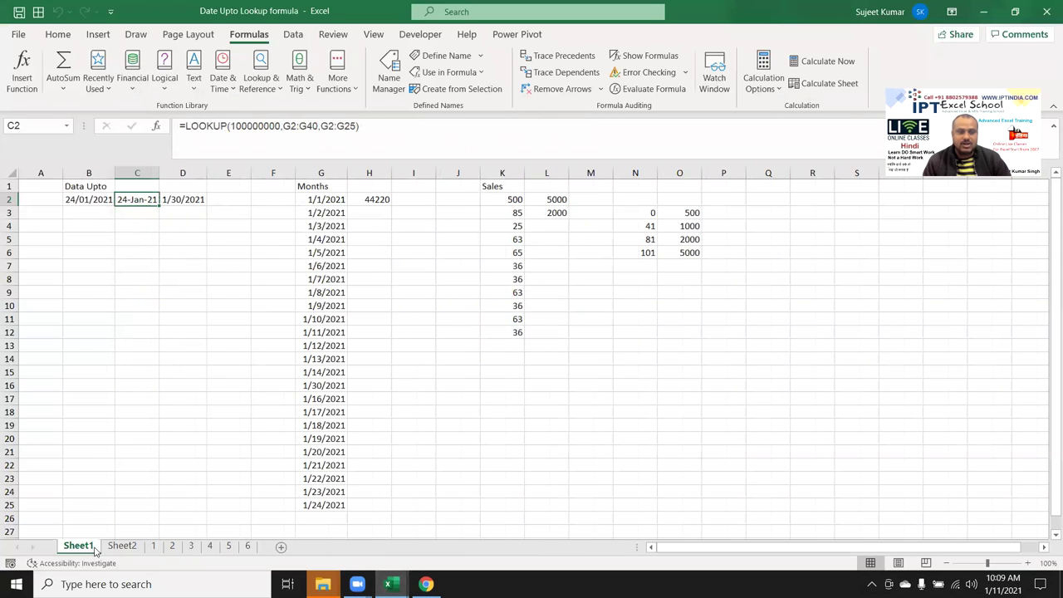
left_click(107, 549)
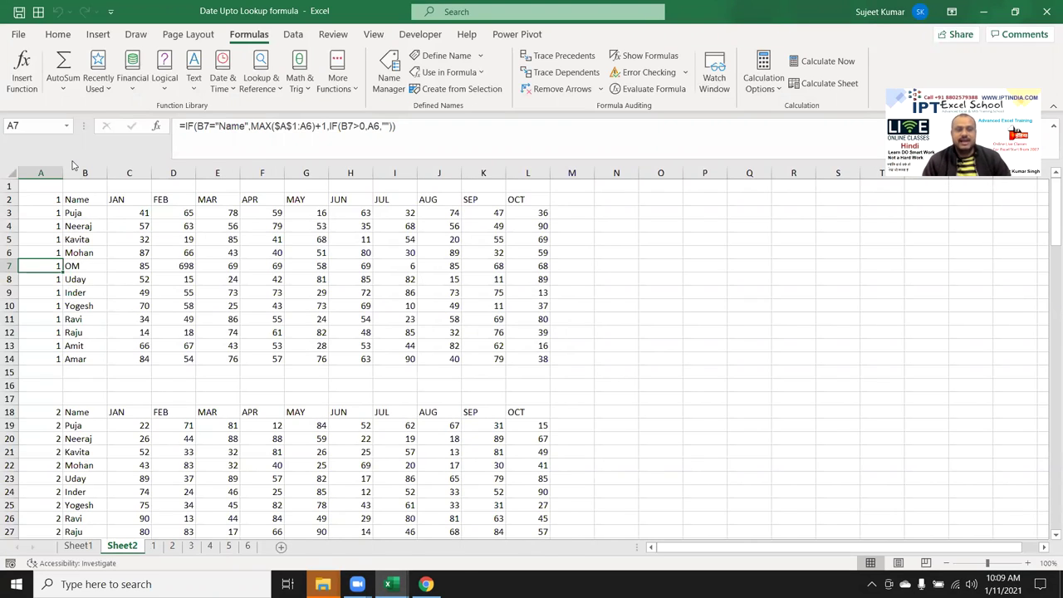
Jump through Sheet2's blank-separated data blocks with Ctrl+arrow keys, ending on sheet 1
key("Right")
key("Up")
key("Up")
key("Up")
key("Up")
key("ctrl+Down")
key("Down")
key("shift+Down")
key("shift+Down")
key("Down")
key("Down")
key("Down")
key("ctrl+shift+Right")
key("ctrl+shift+Down")
key("Down")
key("Down")
key("Down")
key("ctrl+Down")
key("Down")
key("Down")
key("Down")
key("Up")
key("Up")
key("Down")
key("Down")
key("ctrl+Down")
key("Down")
key("Down")
key("Down")
key("Down")
key("Down")
key("Down")
key("Down")
key("Down")
key("Down")
key("Up")
key("ctrl+Up")
key("Up")
key("Up")
key("Up")
key("Up")
key("Down")
key("Down")
key("Up")
key("Down")
key("Down")
key("Down")
key("ctrl+Down")
key("Down")
key("Down")
key("Down")
key("Down")
key("Down")
key("Down")
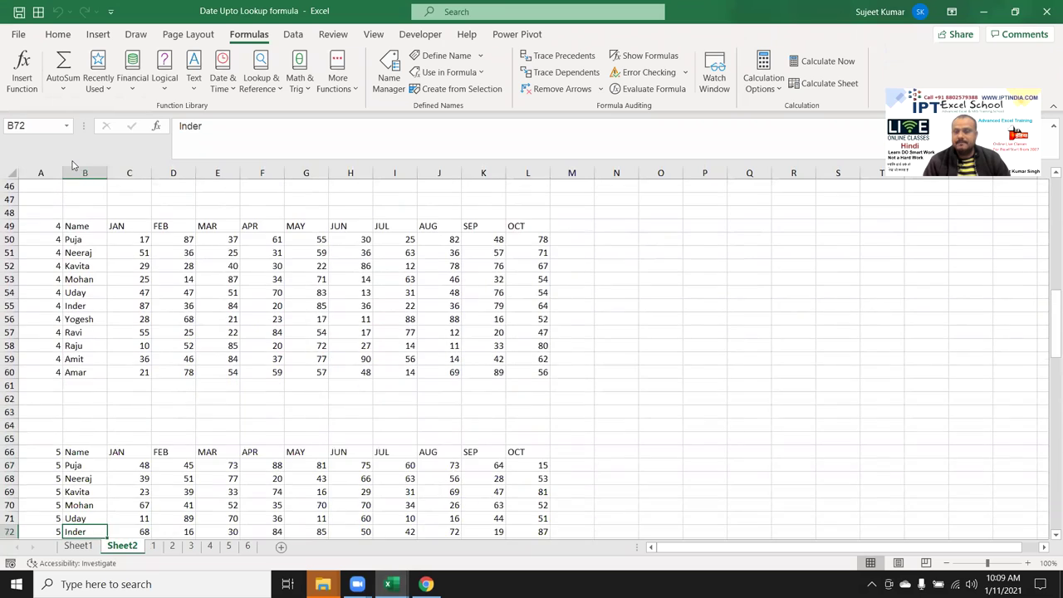
key("Down")
key("Down")
key("Down")
key("Down")
key("Down")
key("Down")
key("Down")
key("Down")
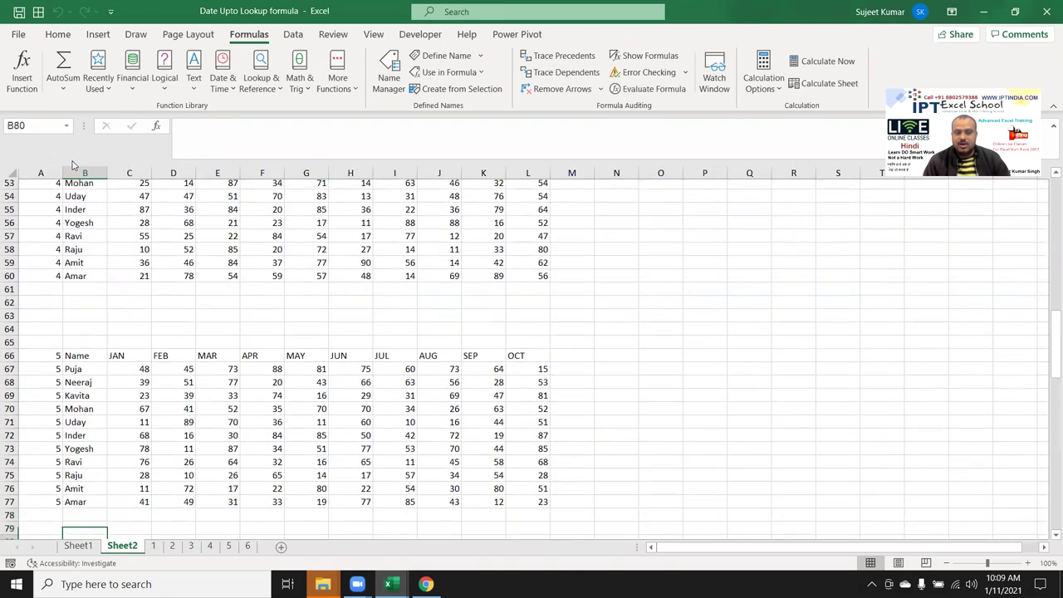
key("Down")
key("Down")
key("ctrl+Up")
key("ctrl+Up")
key("ctrl+Down")
key("Down")
key("Down")
key("Down")
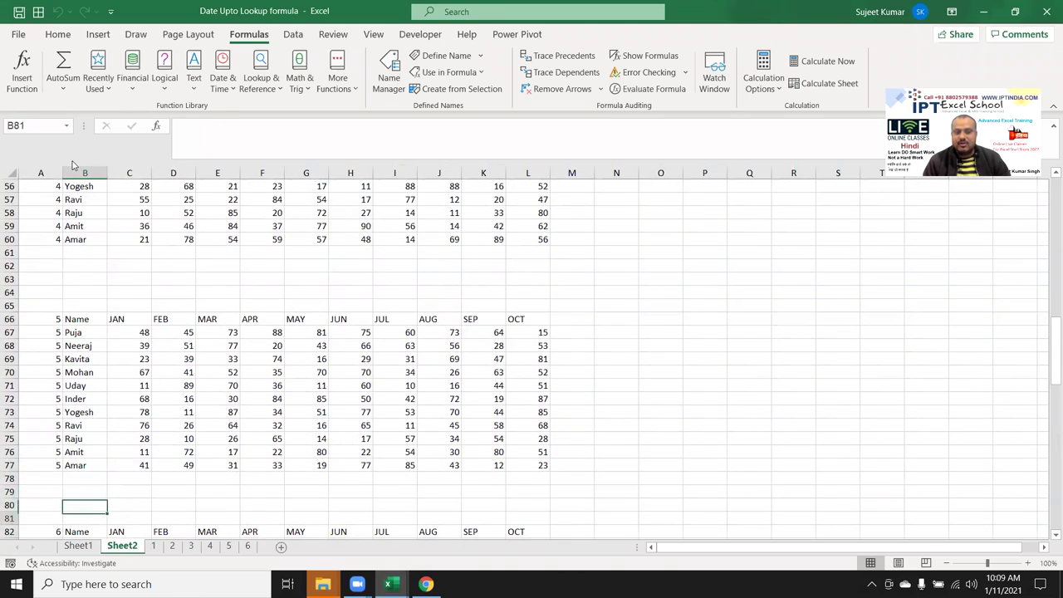
key("Down")
key("Down")
key("Down")
key("ctrl+Up")
key("ctrl+Up")
key("ctrl+Up")
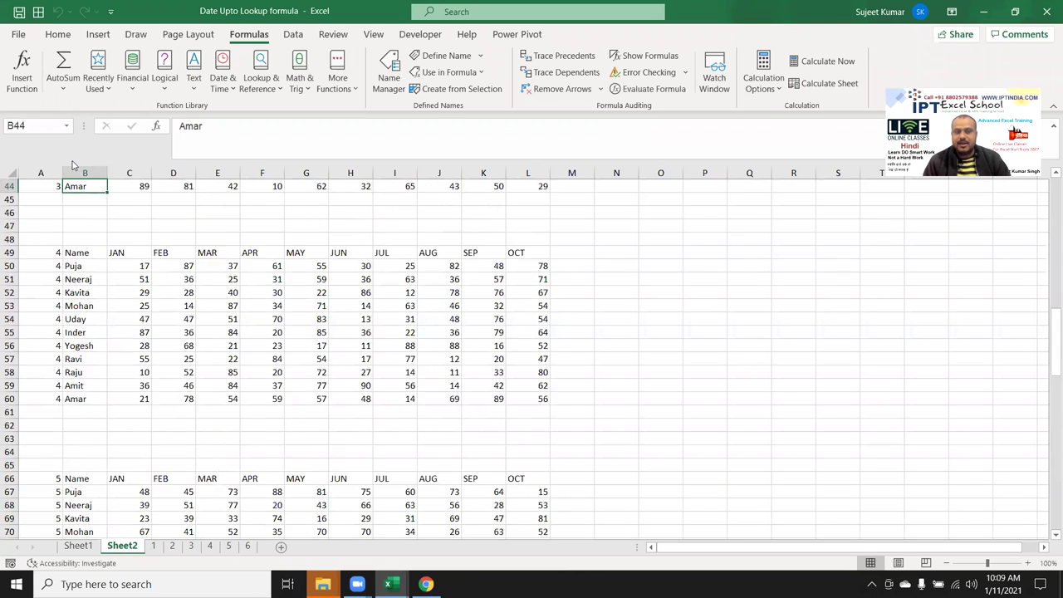
key("ctrl+Up")
key("ctrl+Up")
key("ctrl+Up")
key("Down")
key("Down")
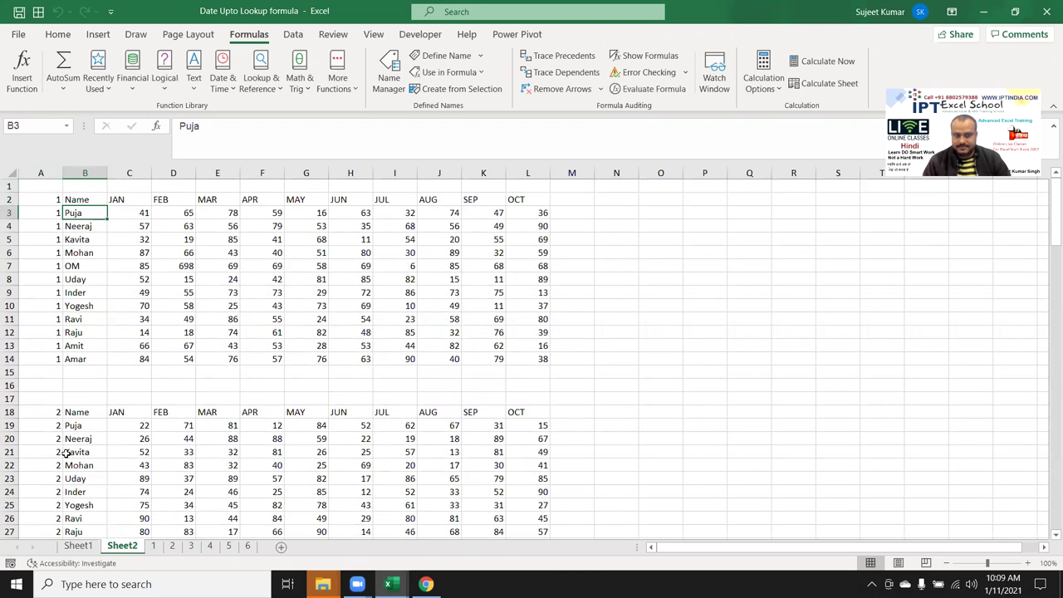
left_click(154, 546)
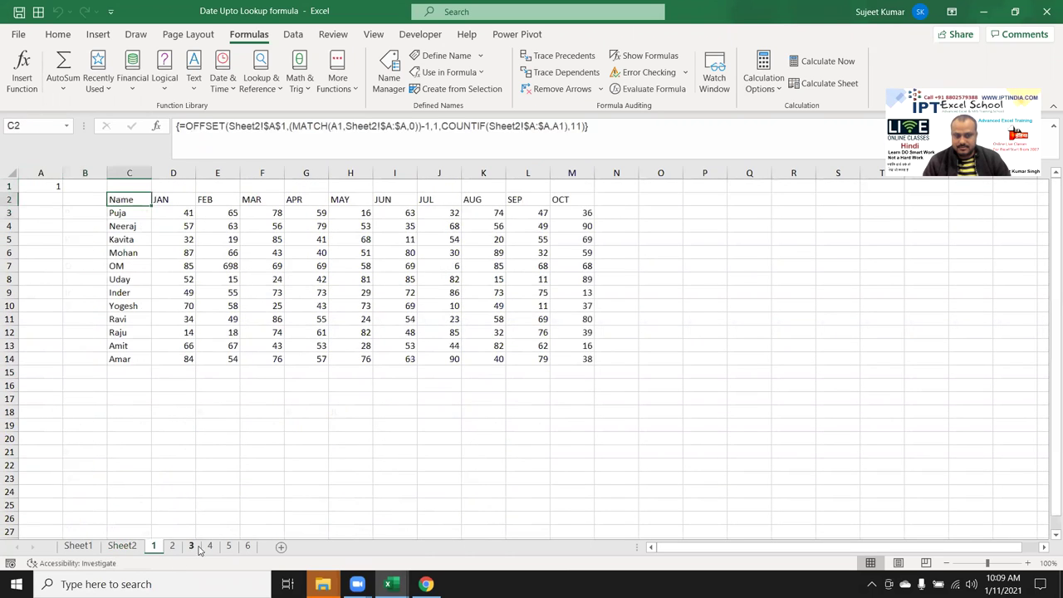
Group sheets 1 through 6, make B4 active, then ungroup back to Sheet2
left_click(245, 546, "shift")
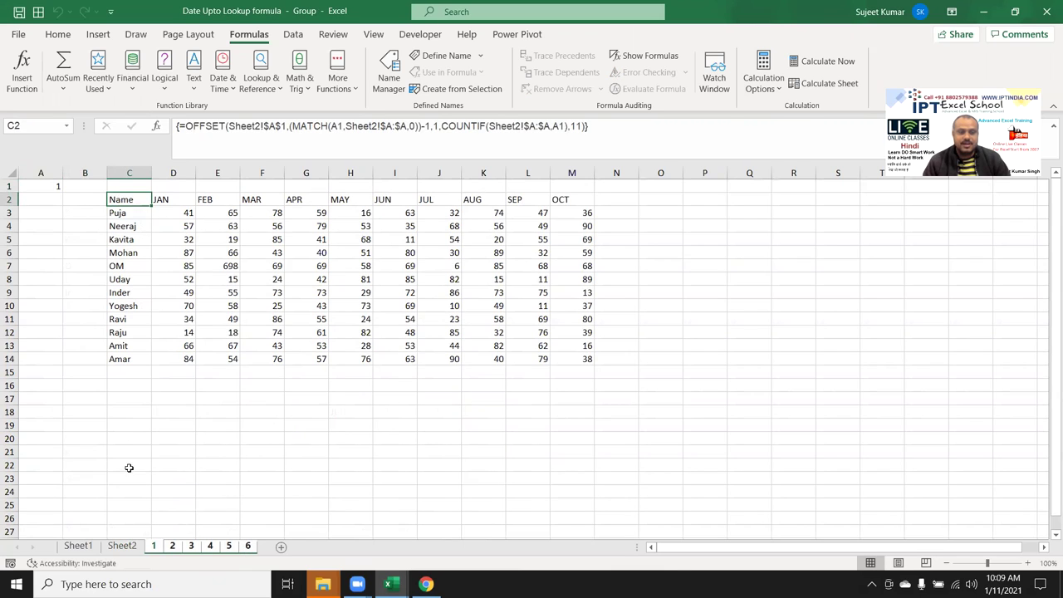
left_click(128, 410)
left_click(128, 425)
left_click(85, 226)
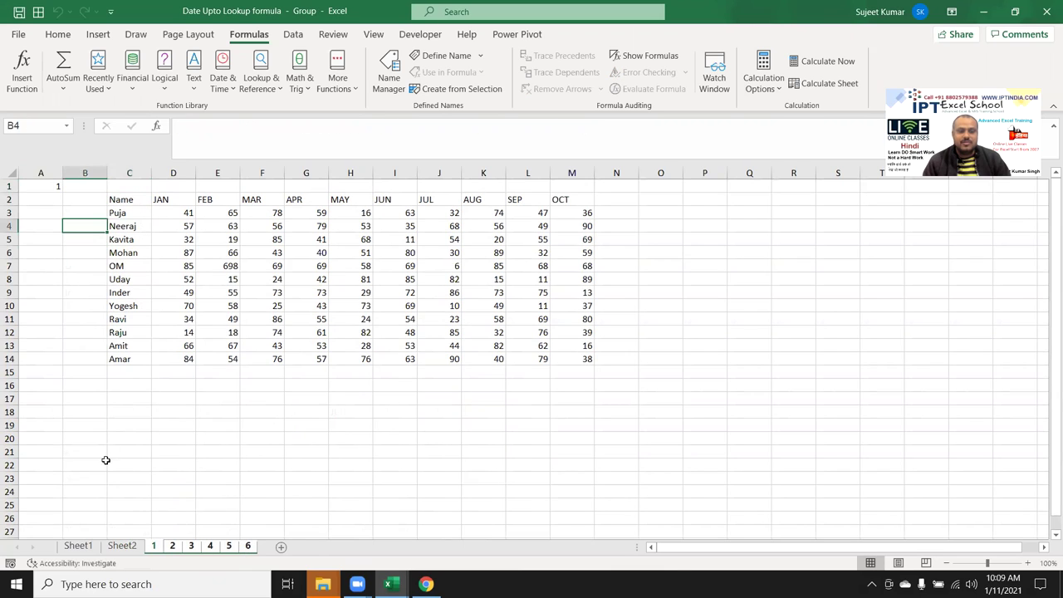
left_click(113, 551)
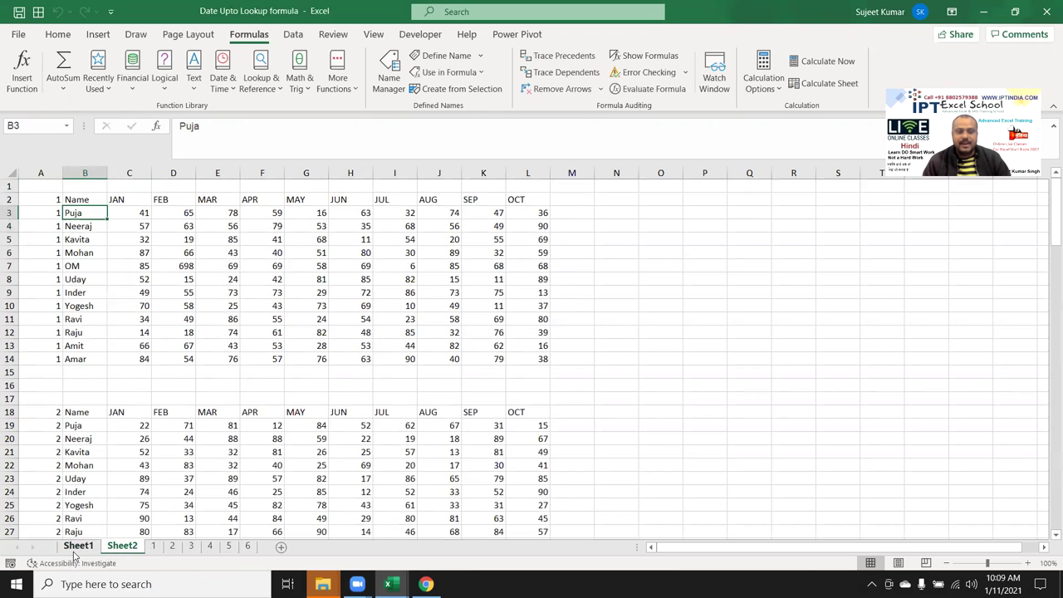
Review Sheet2's data and the numbered sheets 1 to 4
scroll(73, 444, "down", 12)
scroll(73, 447, "down", 5)
scroll(73, 449, "down", 5)
scroll(75, 450, "down", 5)
scroll(74, 451, "up", 5)
scroll(75, 451, "up", 5)
scroll(74, 450, "up", 4)
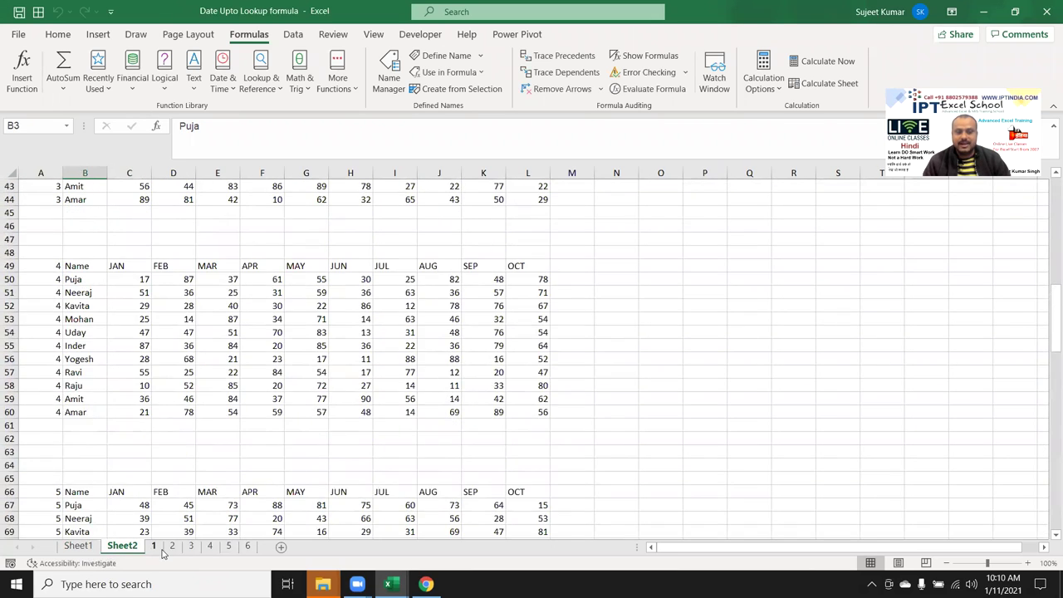
left_click(156, 546)
left_click(172, 546)
left_click(191, 547)
left_click(206, 546)
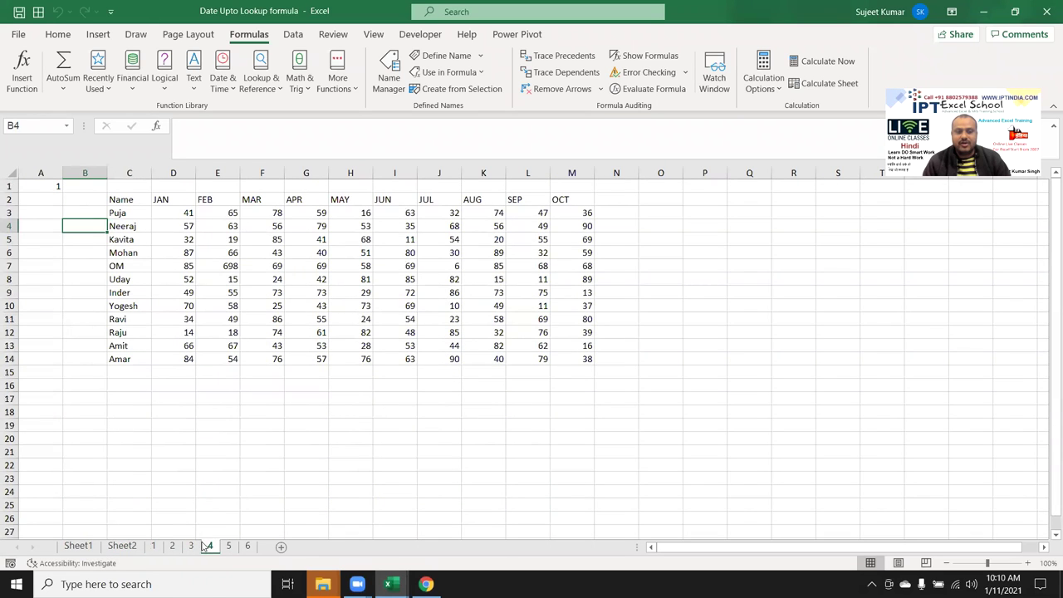
left_click(121, 546)
Copy Sheet2's data range B2:L93 and start a new blank workbook, Book16
scroll(33, 271, "up", 2)
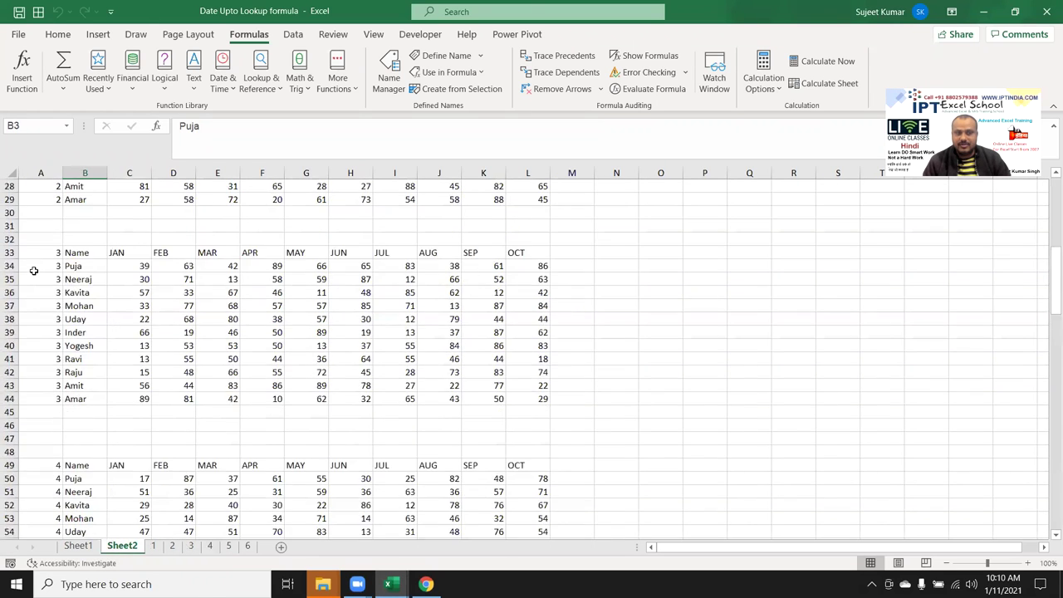
scroll(33, 271, "up", 10)
key("ctrl+shift+Right")
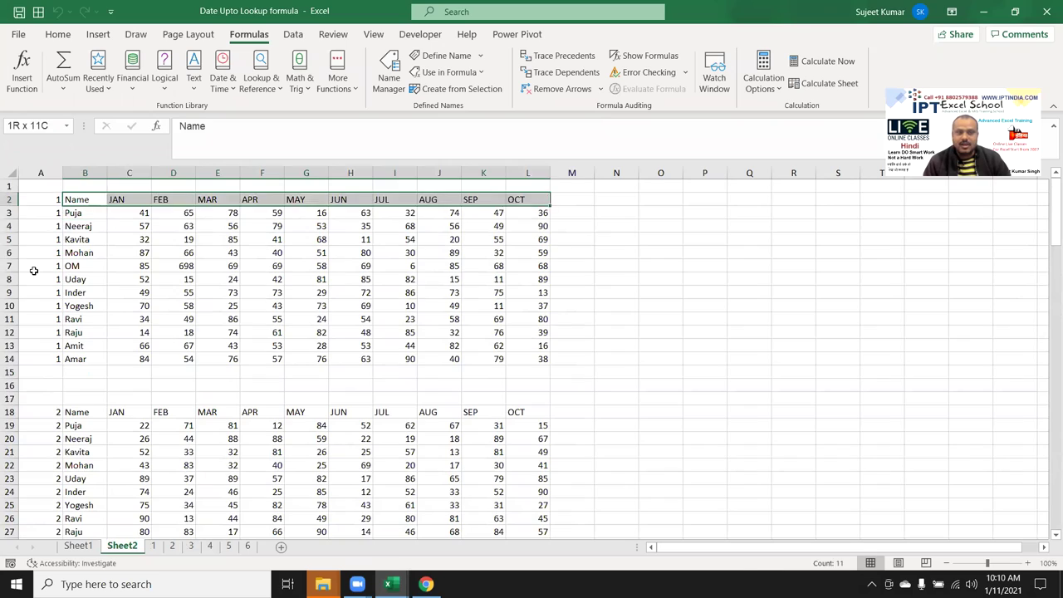
key("ctrl+shift+Down")
key("ctrl+shift+Down")
key("ctrl+shift+Down")
key("ctrl+shift+Down")
key("ctrl+shift+Down")
key("ctrl+shift+Down")
key("ctrl+shift+Down")
key("ctrl+shift+Down")
key("ctrl+shift+Down")
key("ctrl+shift+Down")
key("ctrl+shift+Up")
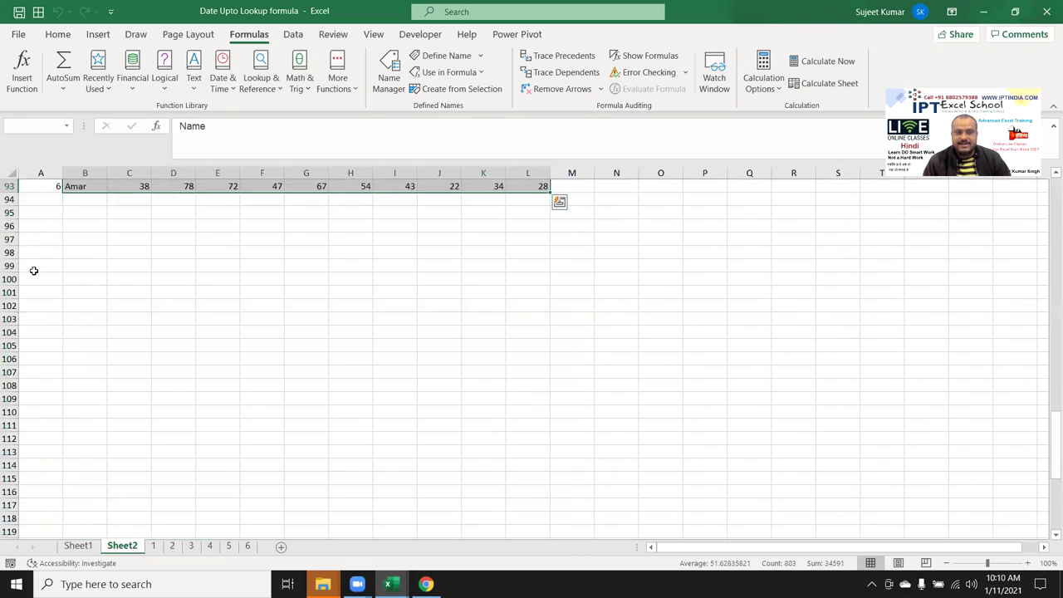
key("ctrl+c")
key("ctrl+n")
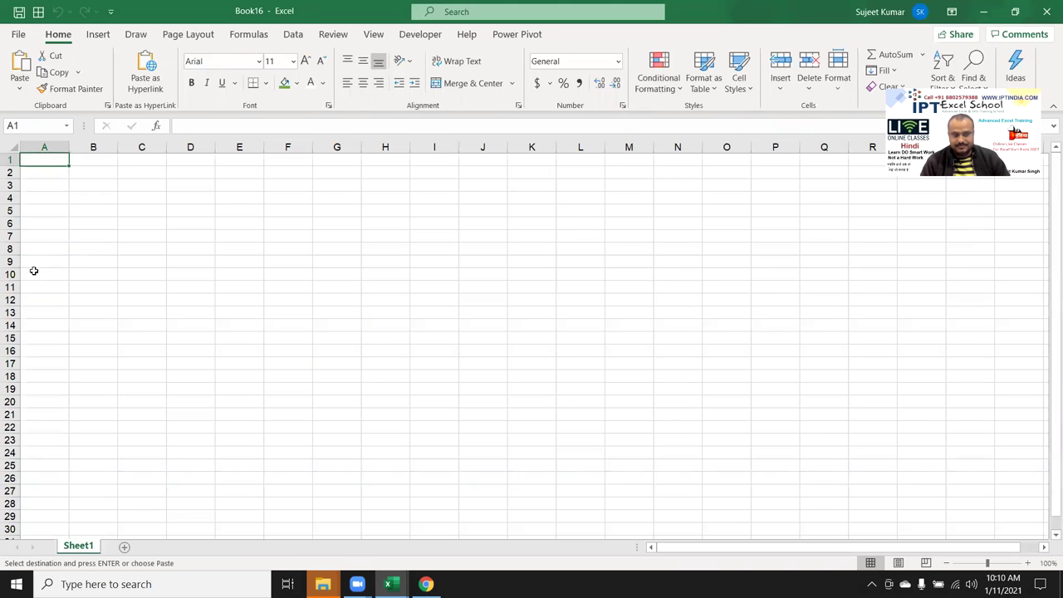
Paste the copied name-and-month blocks at A1 of Book16's Sheet1 and deselect the range
key("ctrl+v")
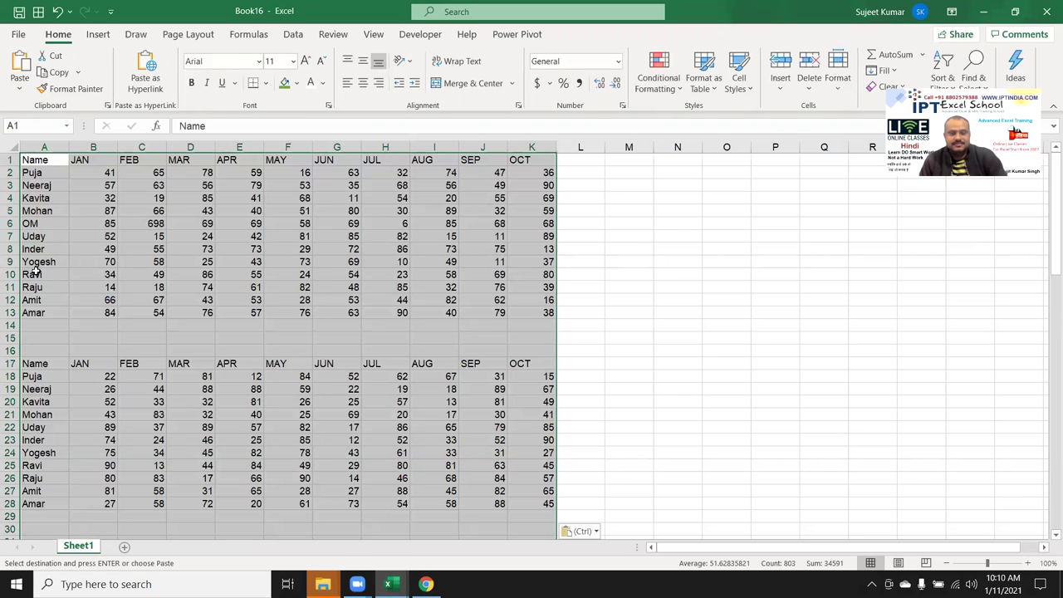
left_click(36, 247)
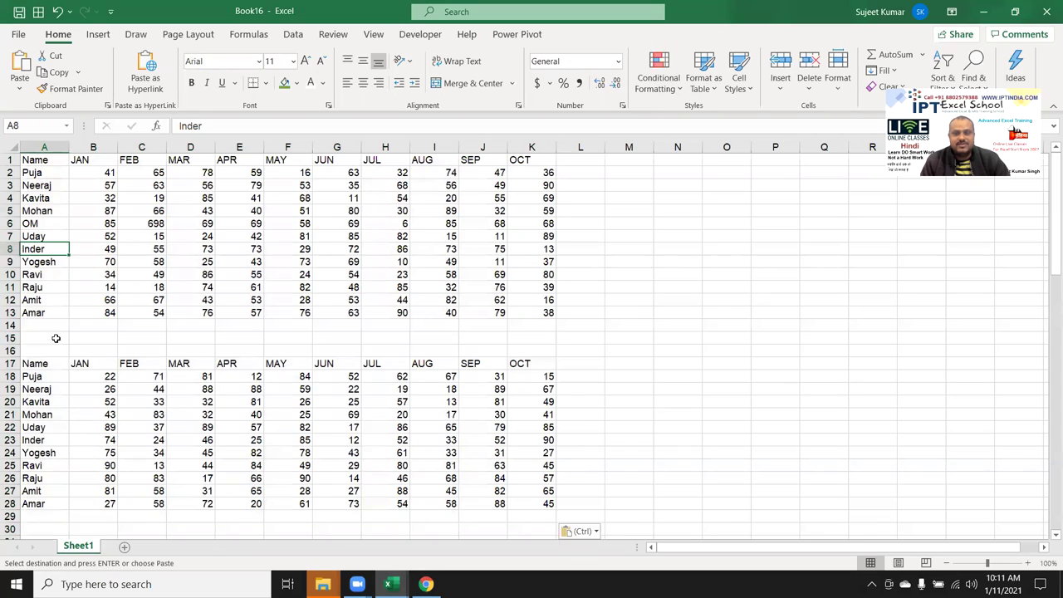
left_click_drag(49, 211, 68, 317)
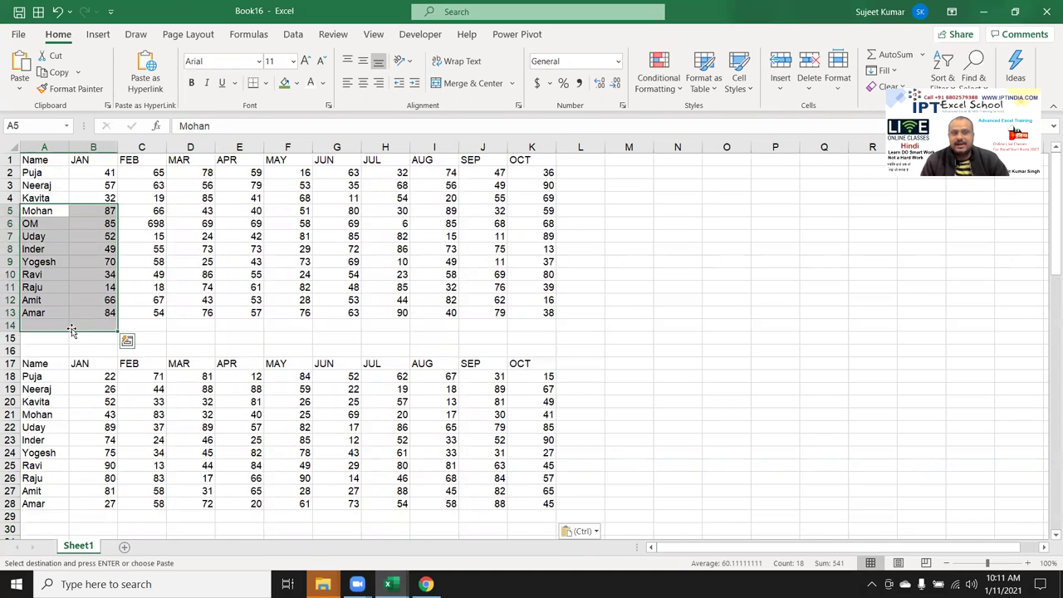
left_click(41, 159)
left_click(38, 363)
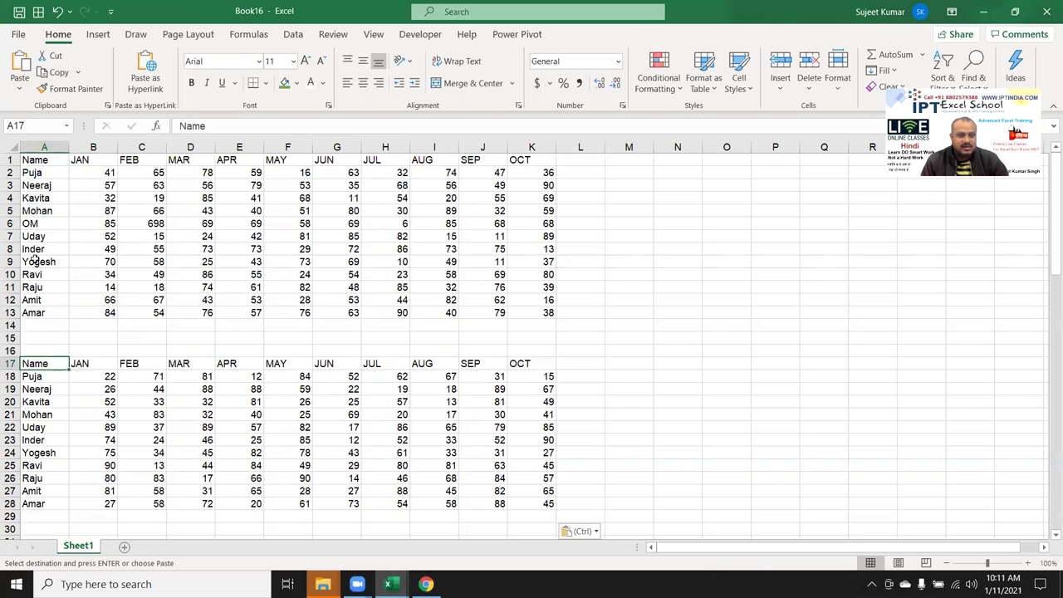
left_click(33, 161)
key("ctrl+Down")
key("ctrl+Down")
key("ctrl+Up")
key("ctrl+Up")
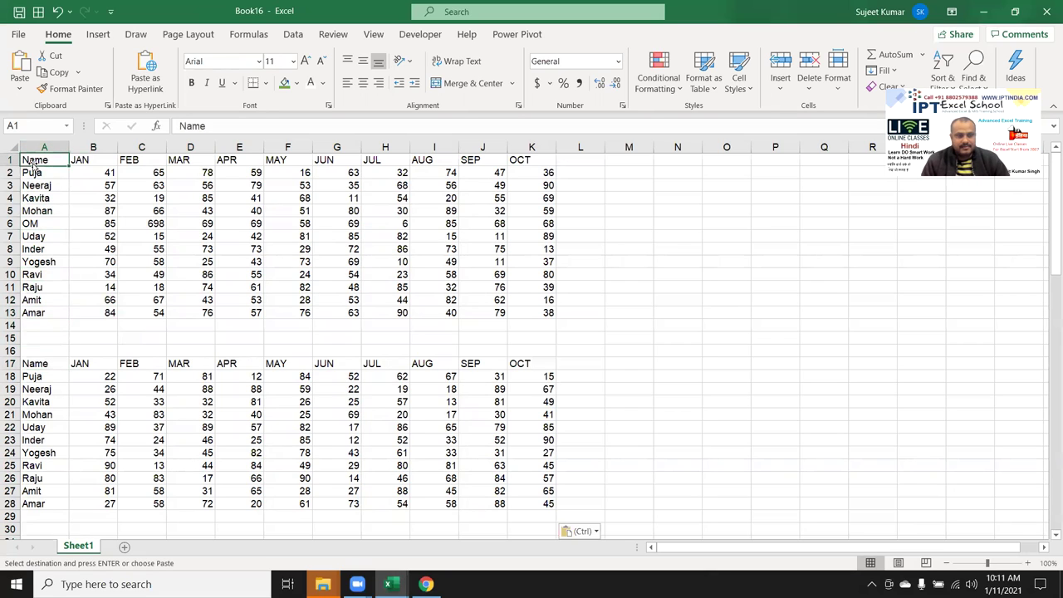
key("ctrl+a")
key("ctrl+a")
left_click(31, 162)
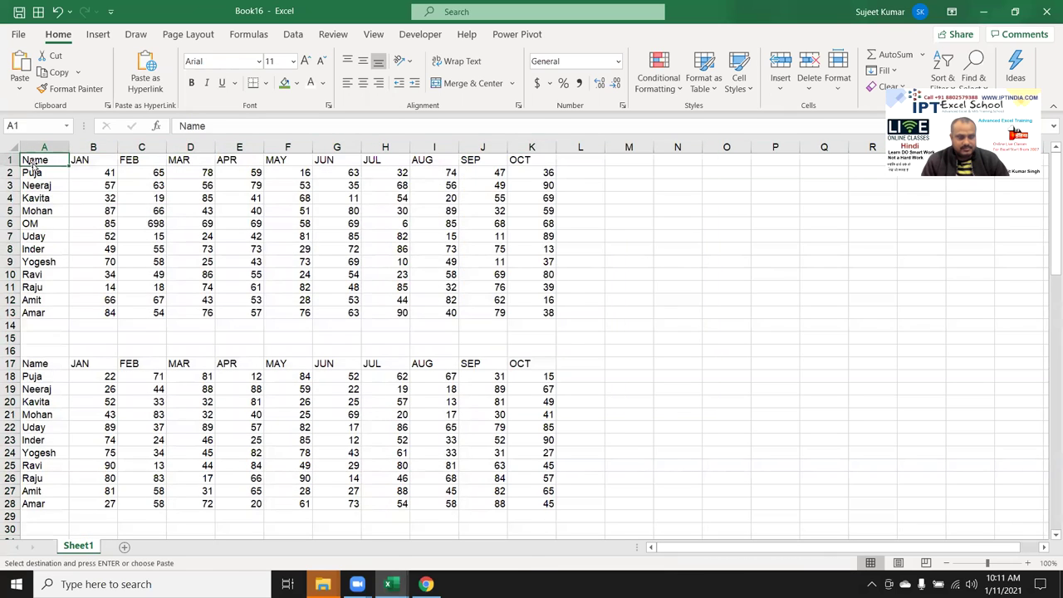
key("ctrl+v")
key("Down")
key("Down")
key("Down")
key("ctrl+Down")
key("Down")
key("Down")
key("Down")
key("Down")
key("ctrl+a")
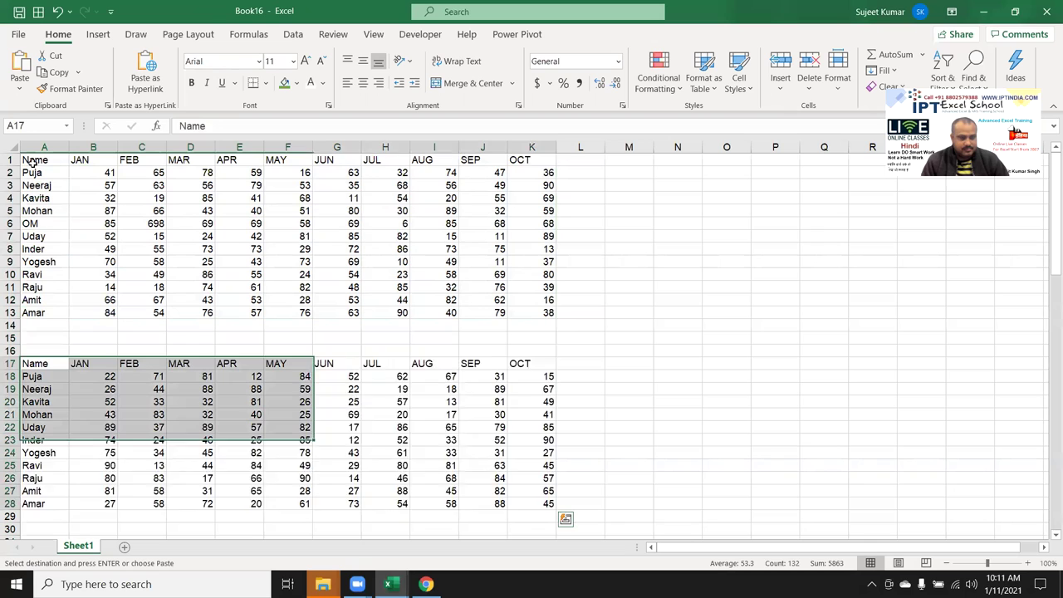
key("ctrl+Up")
key("ctrl+Up")
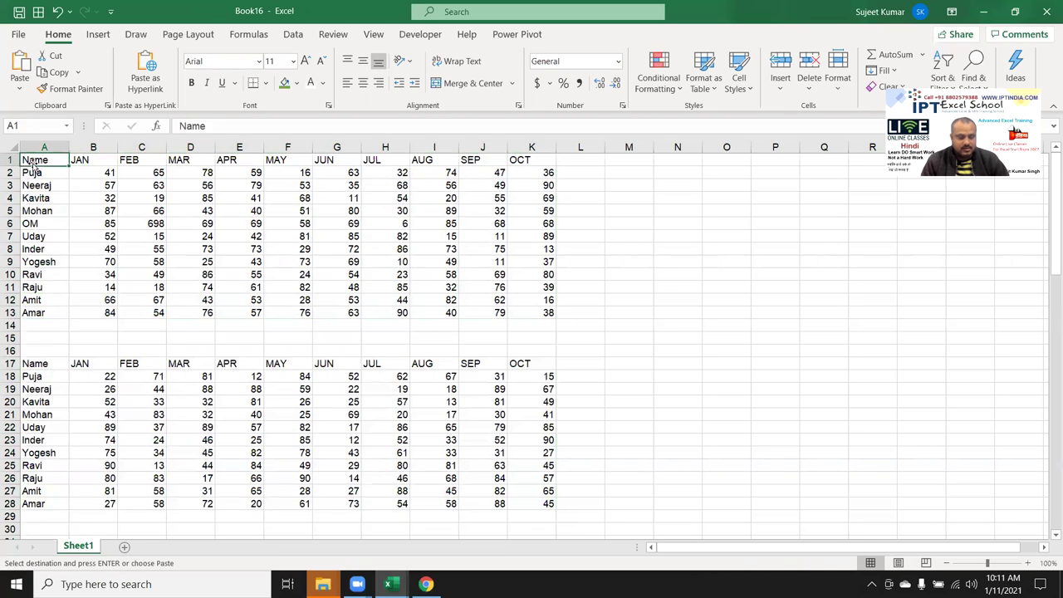
key("ctrl+v")
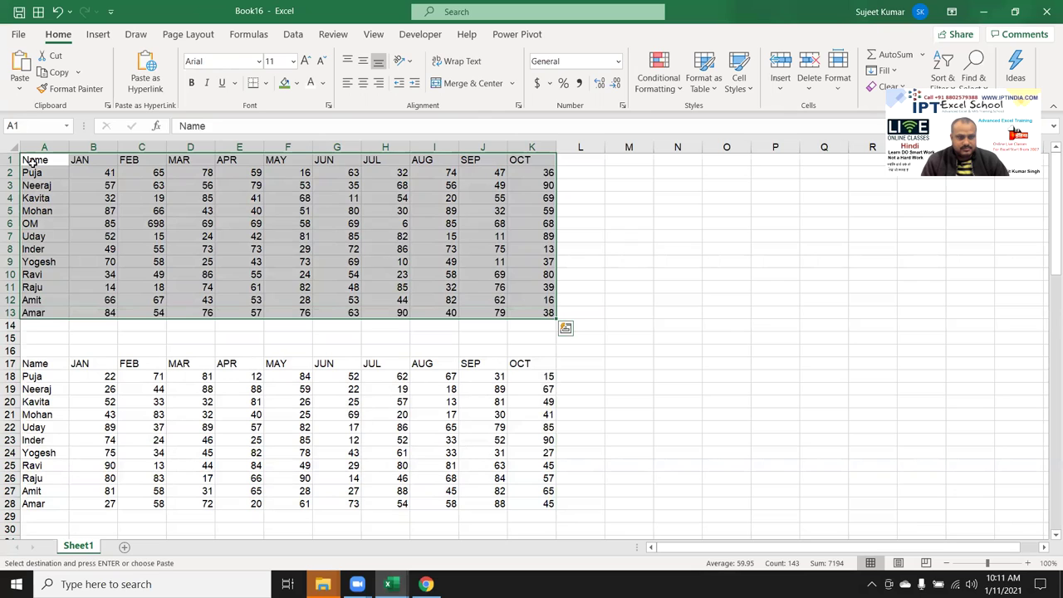
left_click(31, 162)
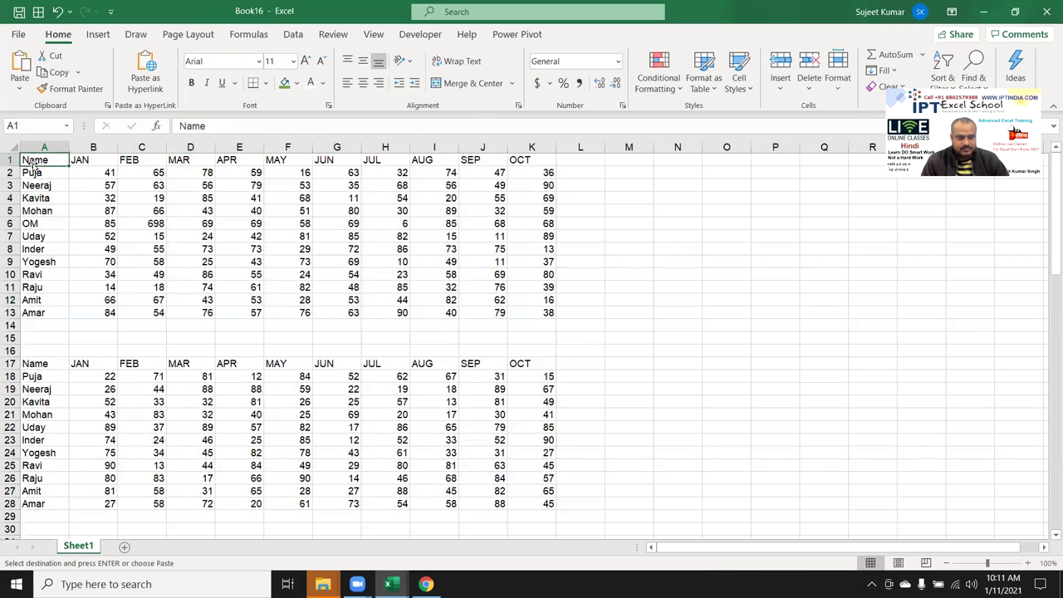
left_click(75, 277)
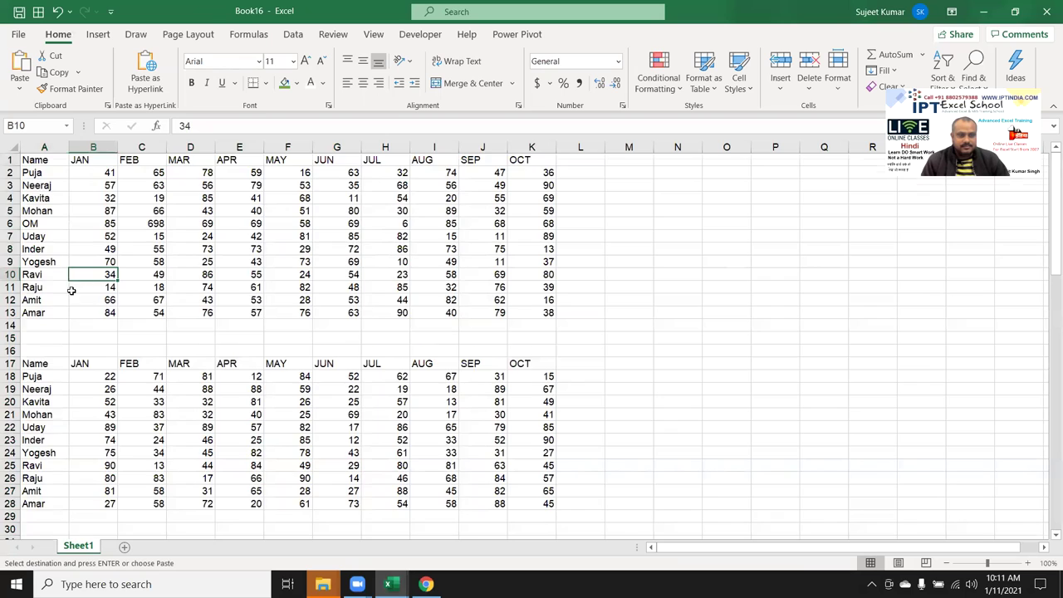
left_click(35, 160)
key("Down")
key("Down")
left_click(34, 160)
key("ctrl+a")
left_click(34, 160)
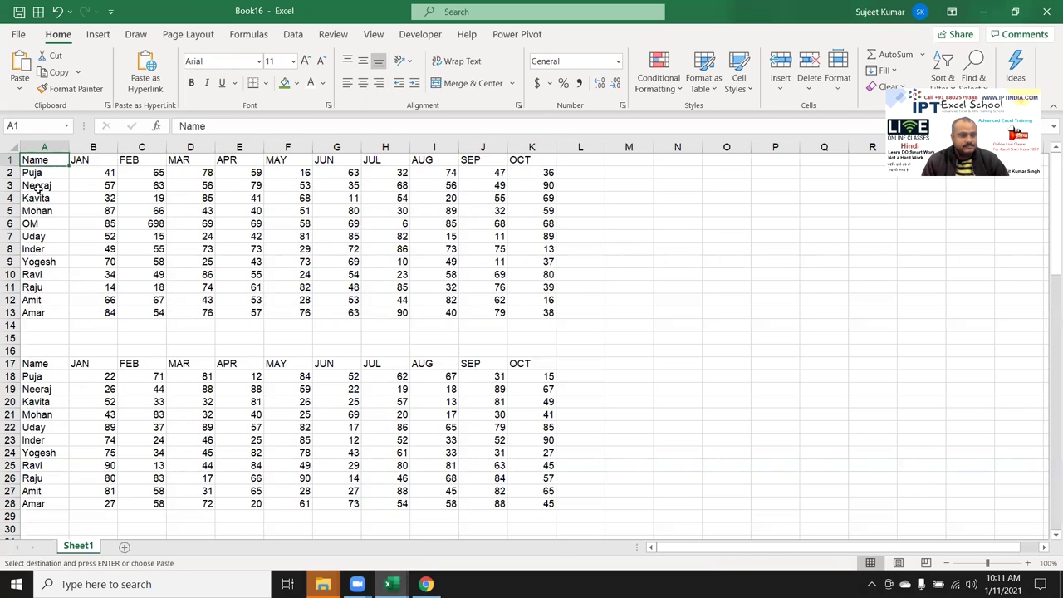
scroll(70, 222, "down", 1)
scroll(71, 226, "up", 1)
scroll(66, 237, "down", 1)
scroll(67, 237, "down", 4)
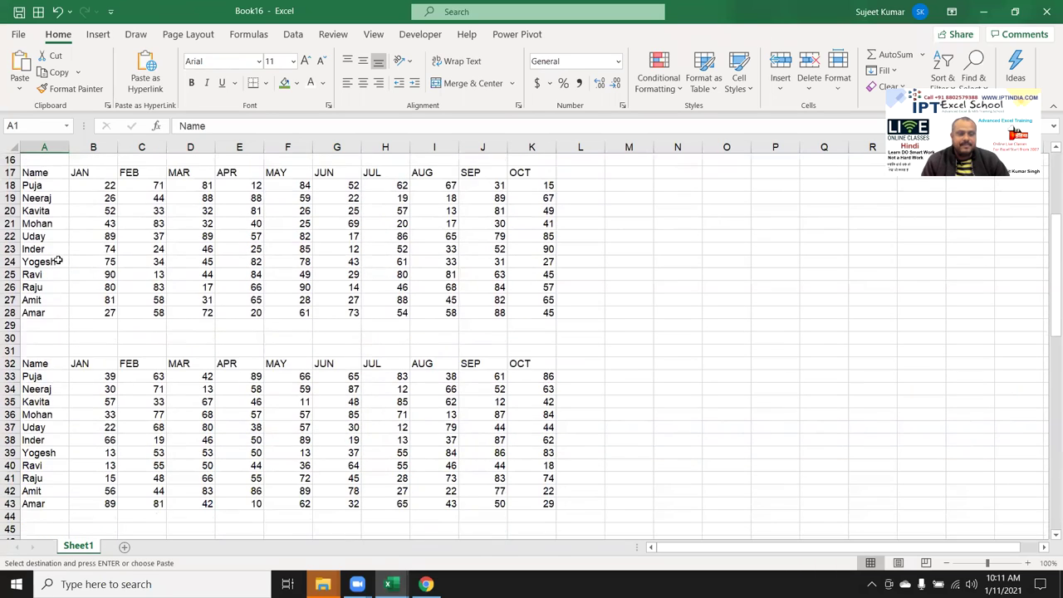
scroll(37, 172, "up", 5)
left_click_drag(31, 159, 518, 160)
left_click(10, 159)
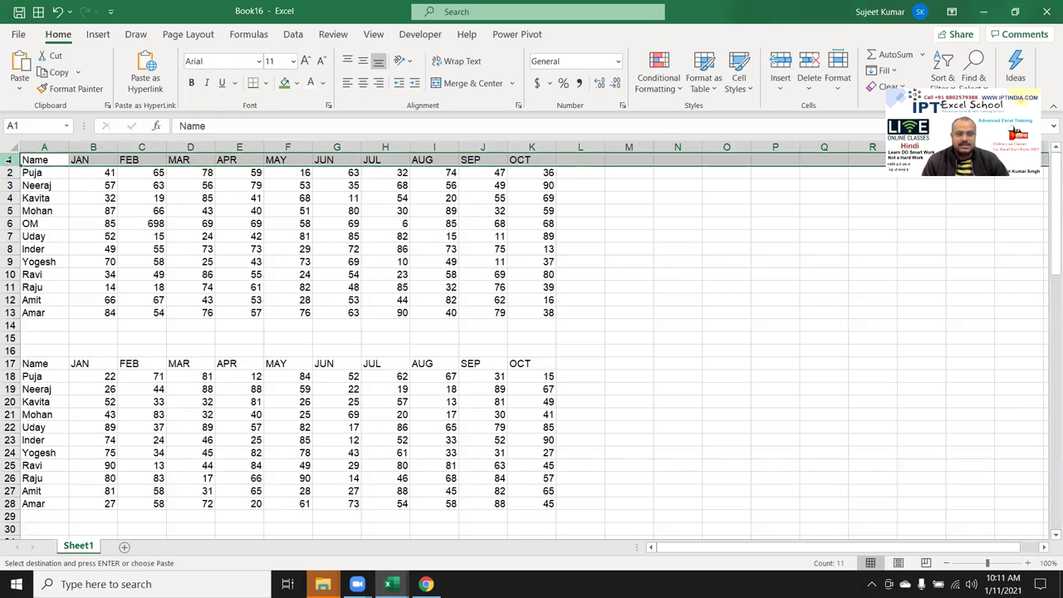
key("ctrl+shift+plus")
key("ctrl+shift+plus")
key("Escape")
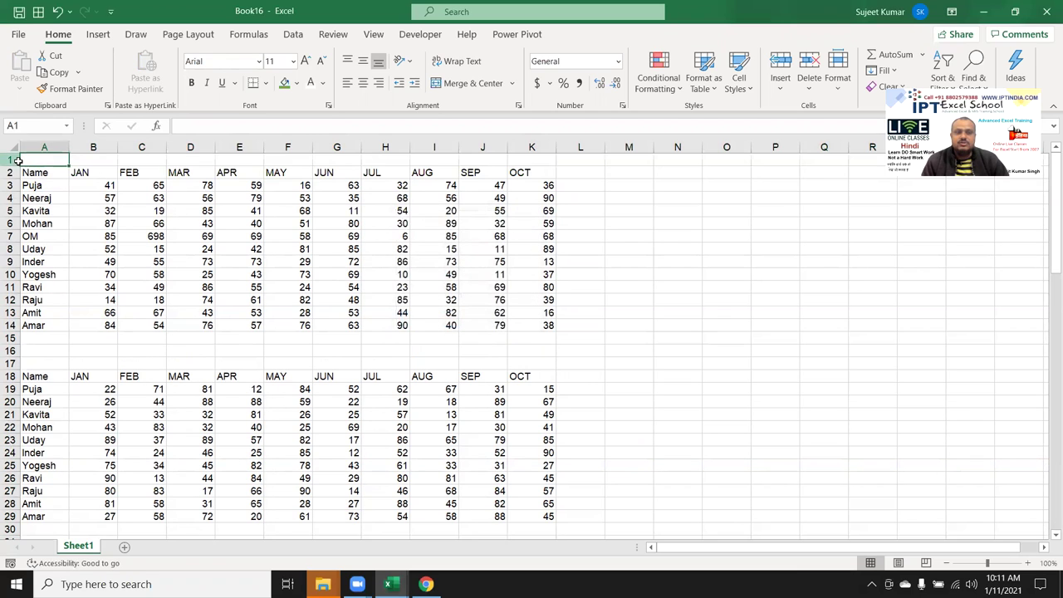
left_click(17, 161)
key("ctrl+minus")
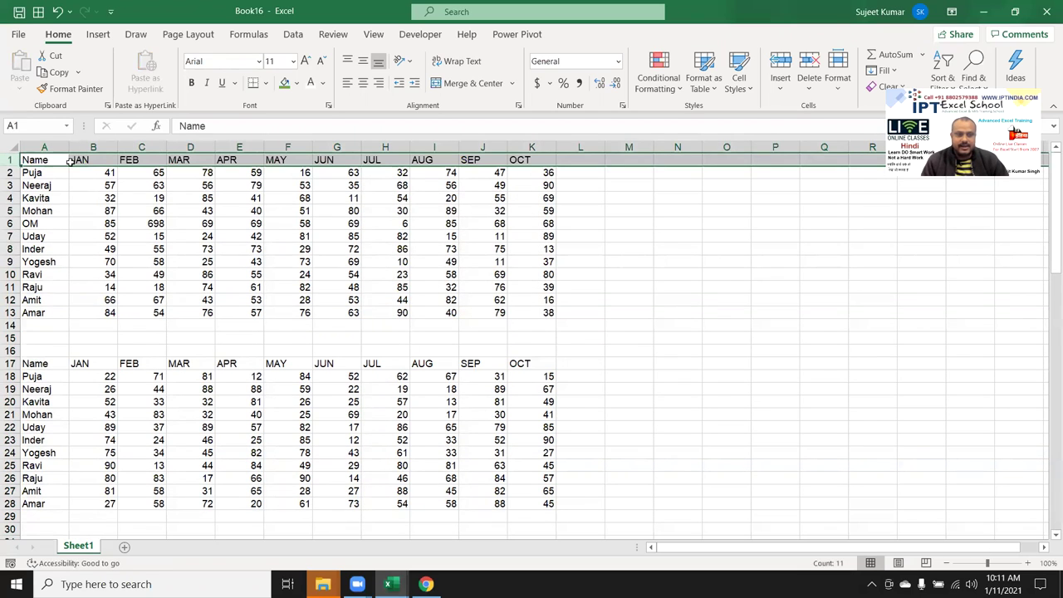
left_click(66, 161)
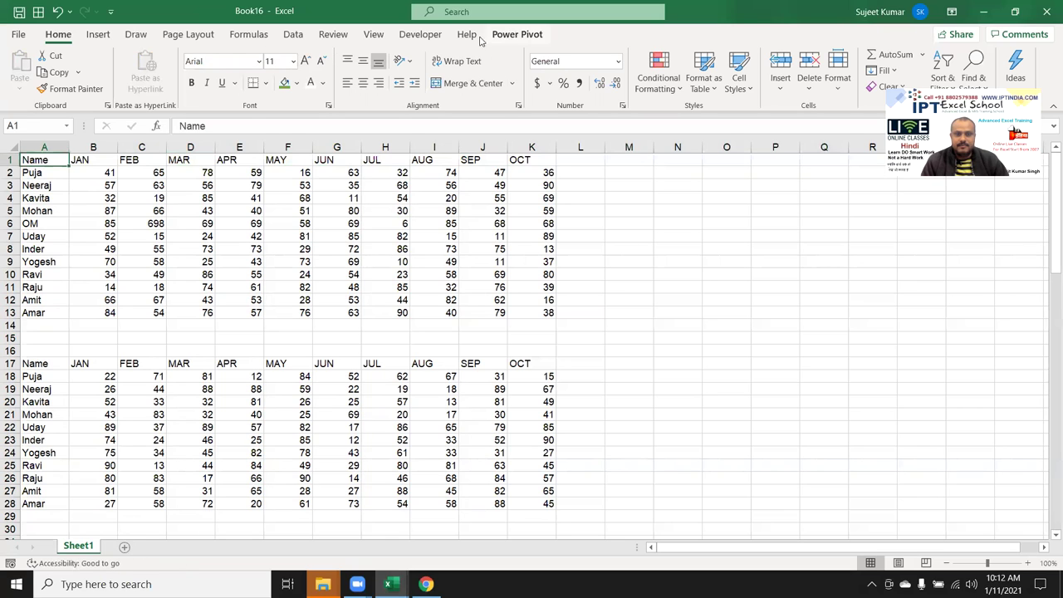
Start recording a new macro from the Developer tab
left_click(420, 36)
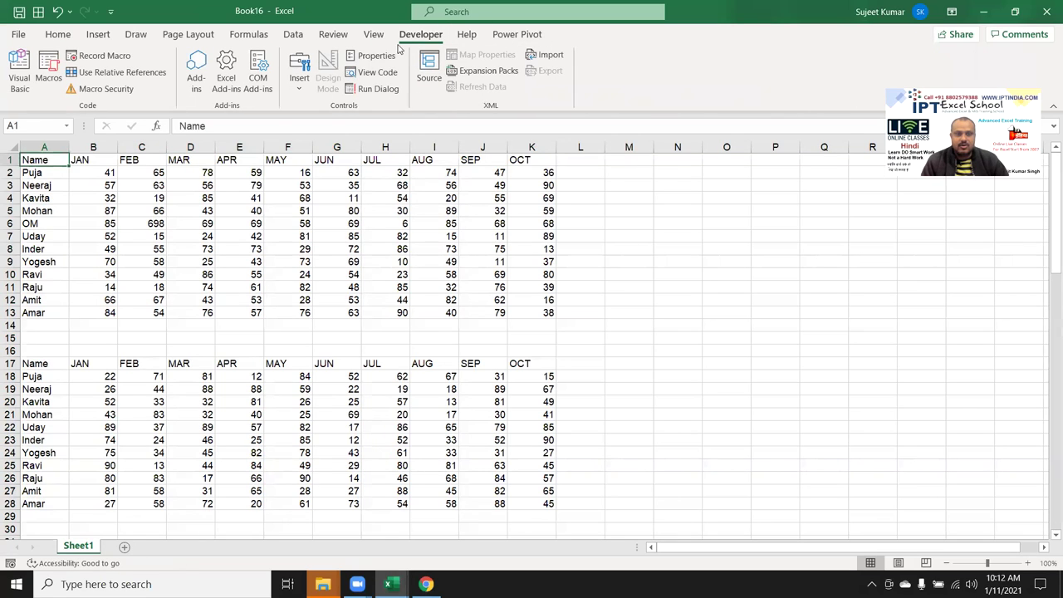
left_click(373, 36)
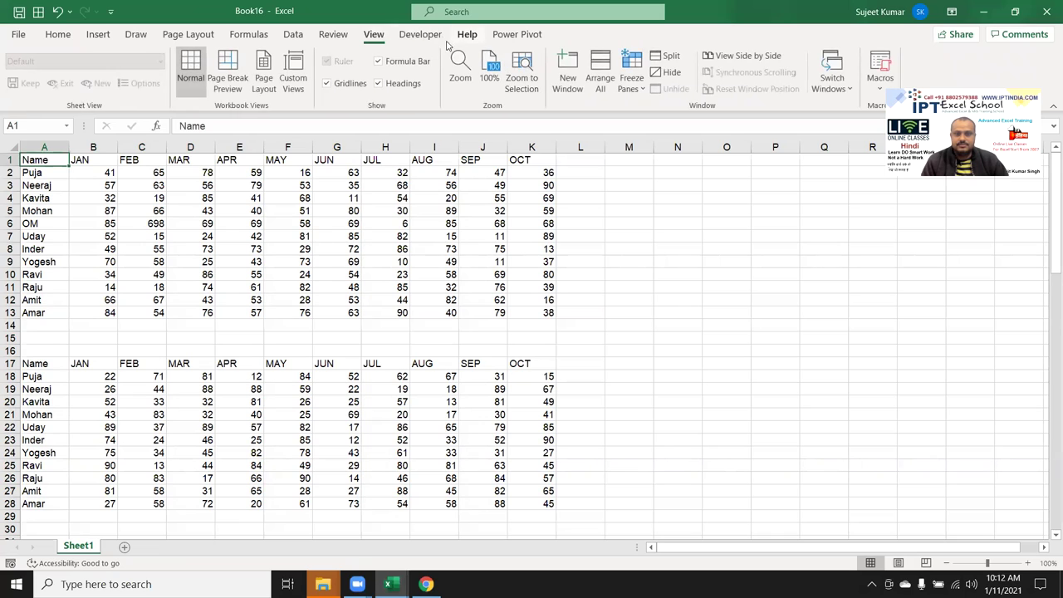
left_click(421, 35)
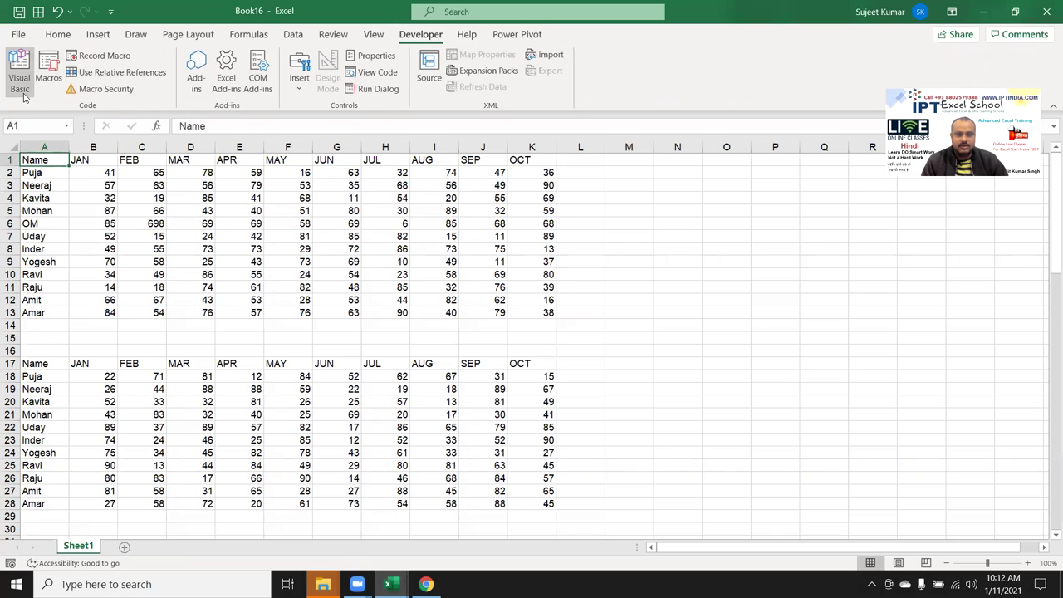
left_click(104, 55)
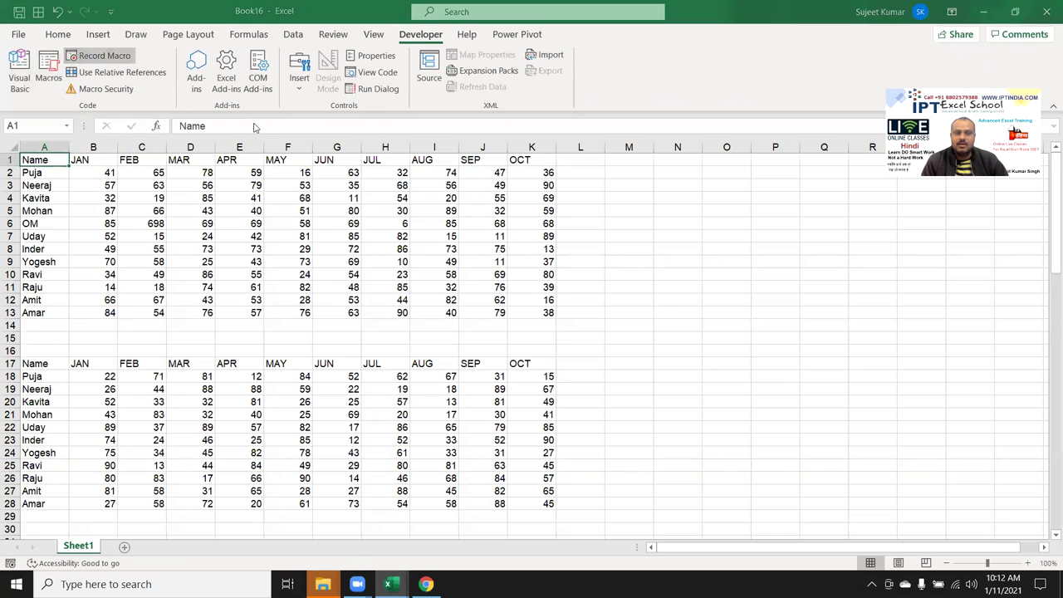
left_click(500, 362)
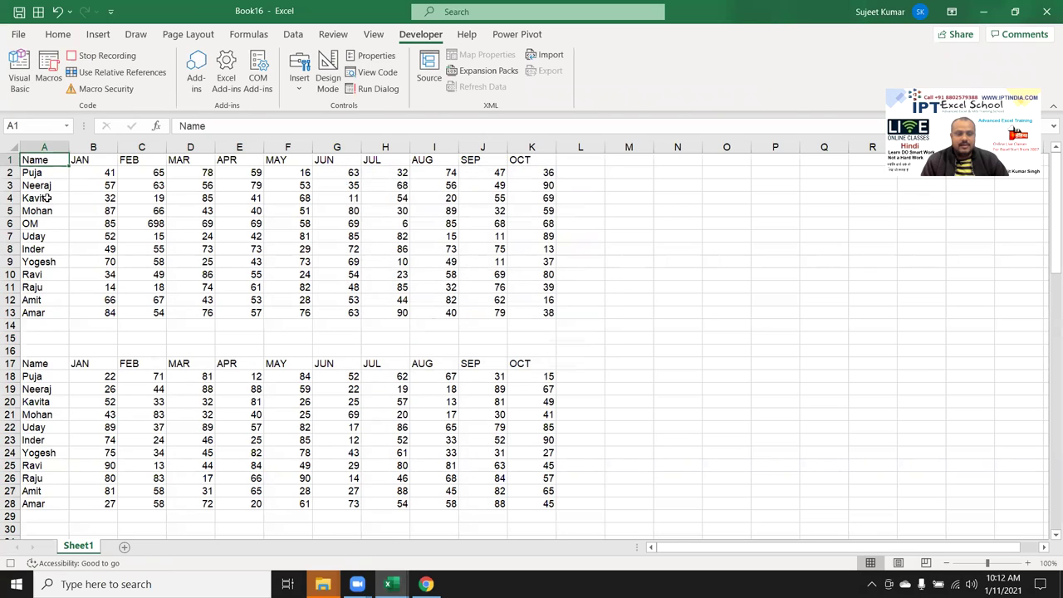
Move the first data block onto a new sheet at A1, then return to Sheet1
key("ctrl+a")
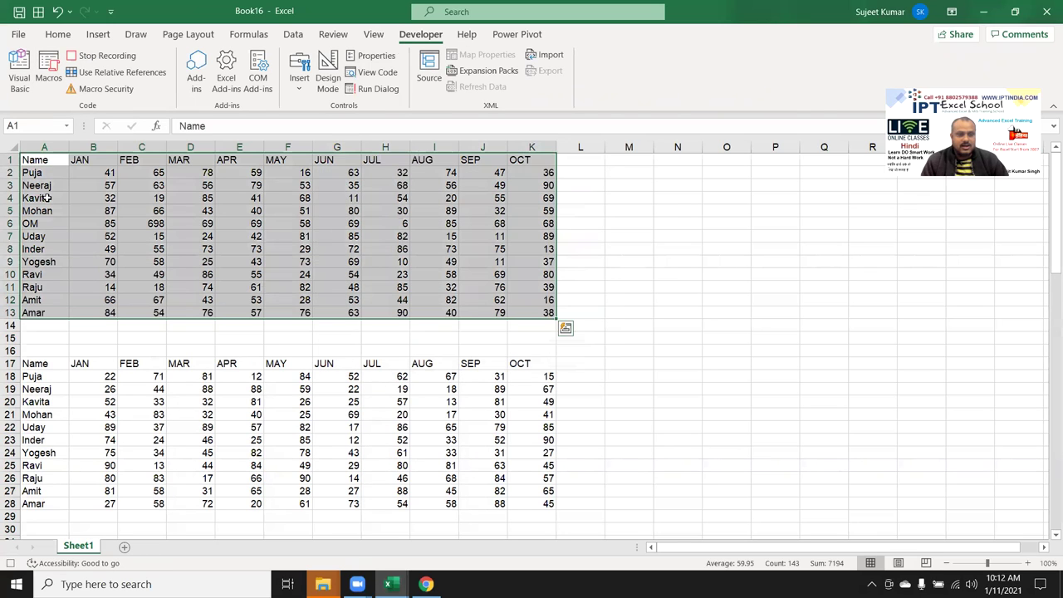
key("ctrl+c")
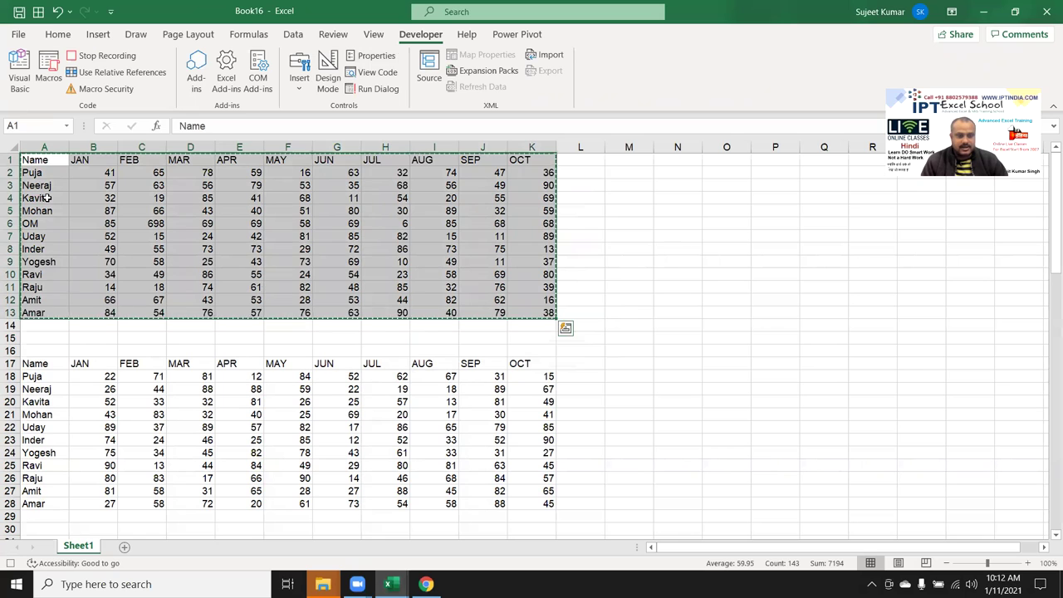
key("ctrl+q")
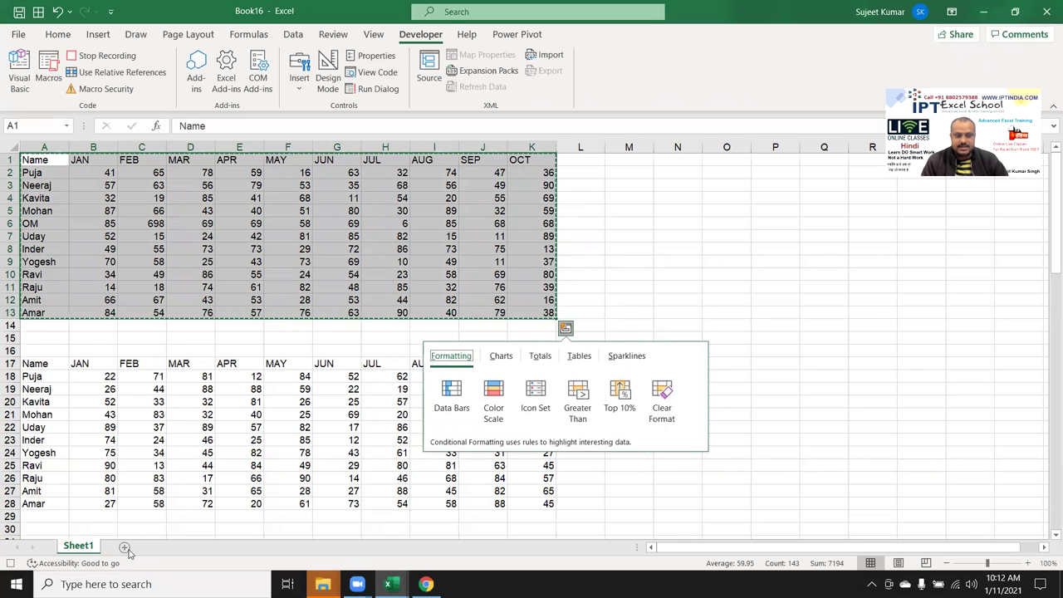
left_click(124, 547)
key("ctrl+v")
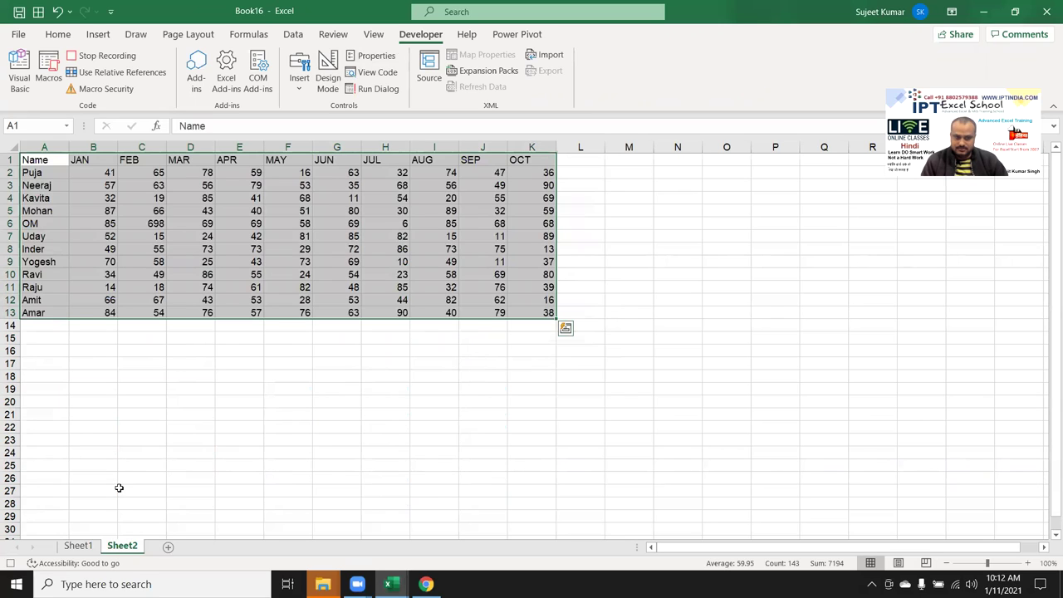
left_click(92, 548)
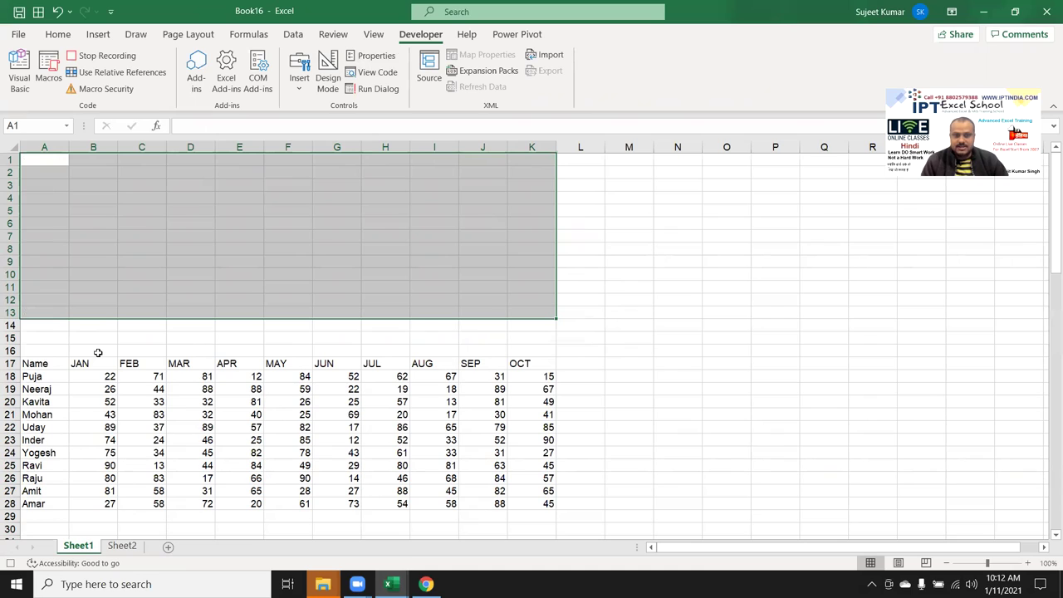
Move the second block, rows 17–28, onto new Sheet3 at A1 and check it
left_click(39, 164)
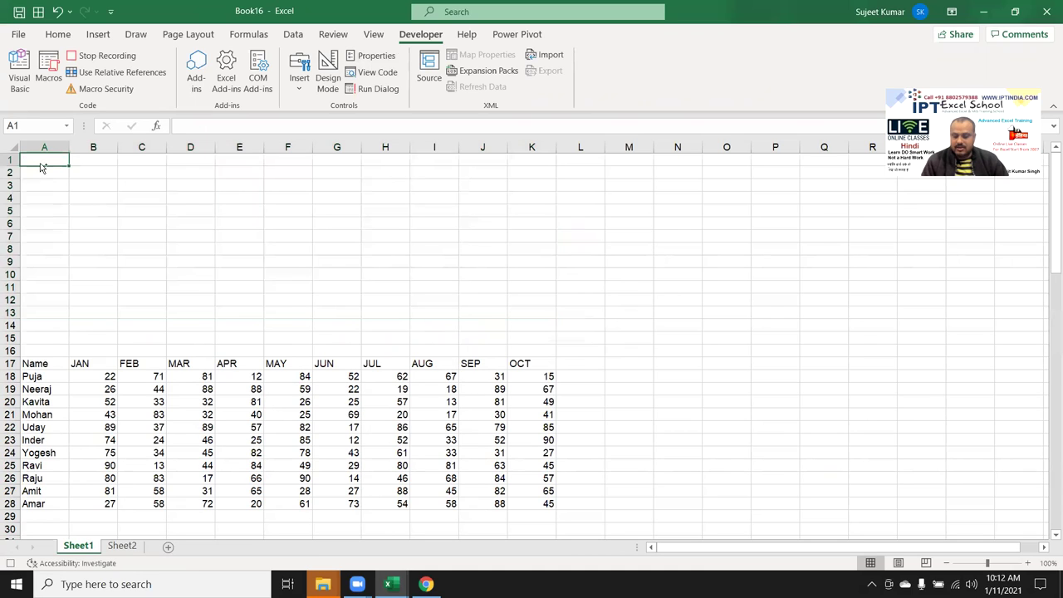
key("ctrl+Down")
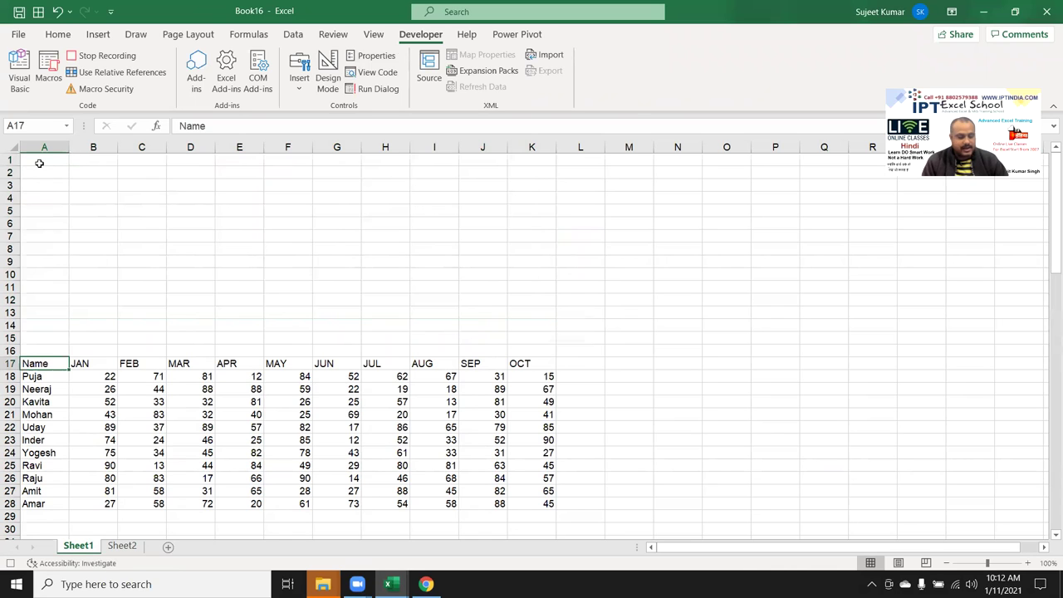
key("ctrl+a")
key("ctrl+c")
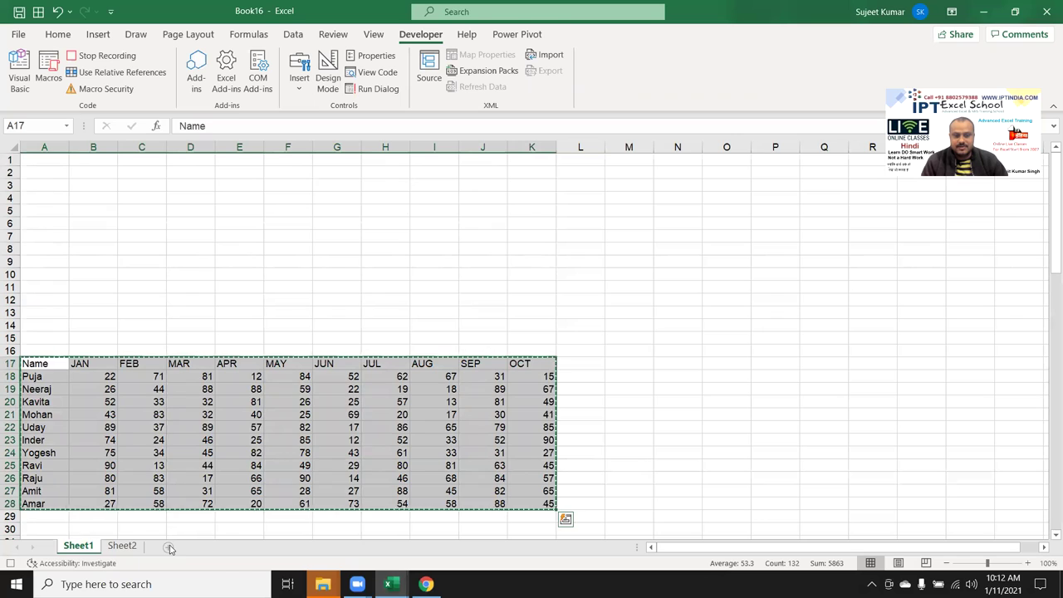
left_click(168, 547)
key("ctrl+v")
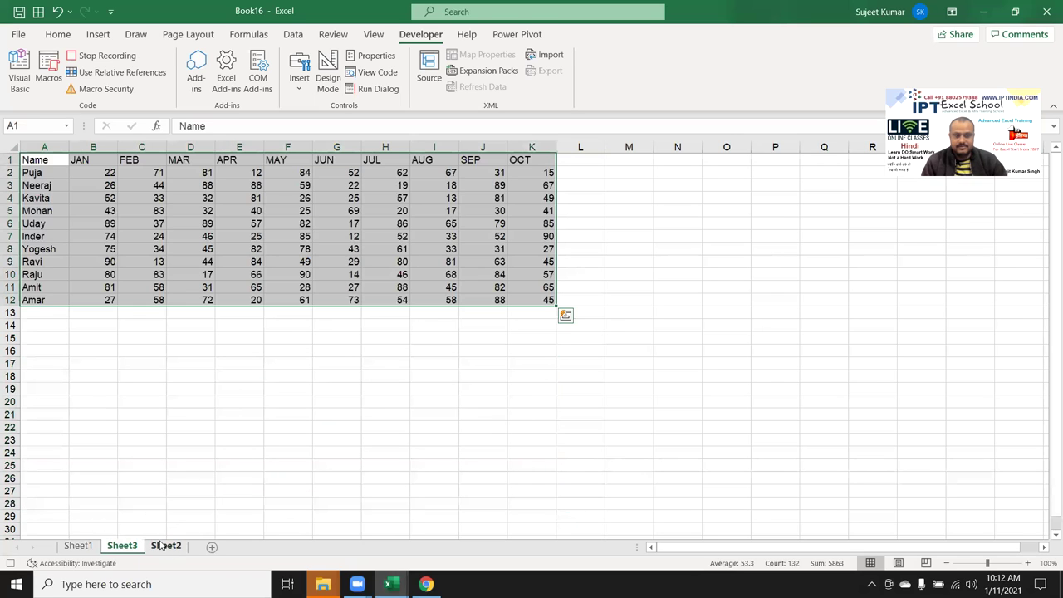
key("ctrl+q")
left_click(76, 547)
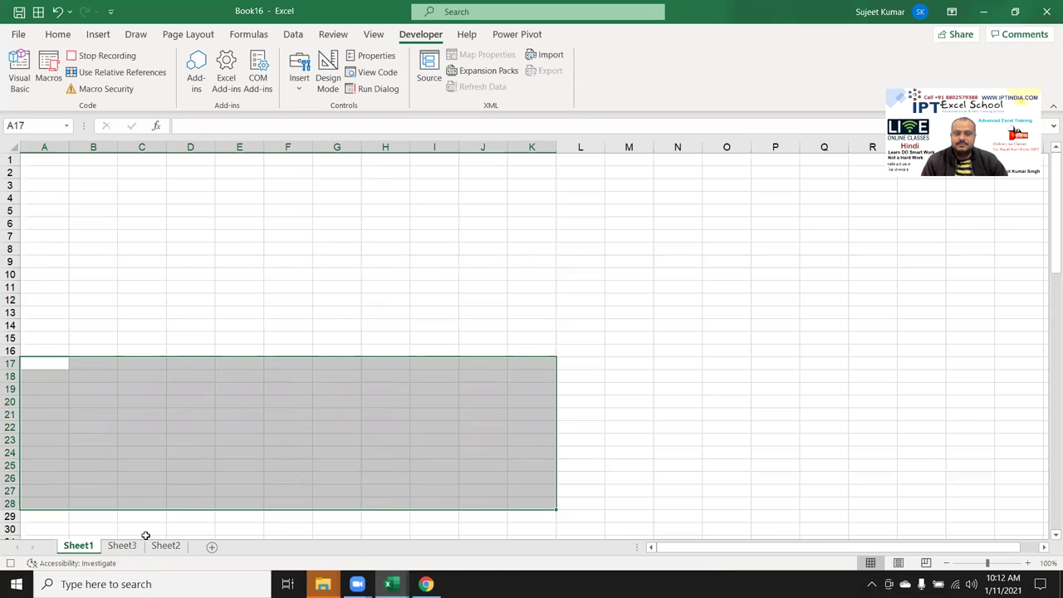
scroll(146, 535, "down", 3)
scroll(145, 535, "up", 3)
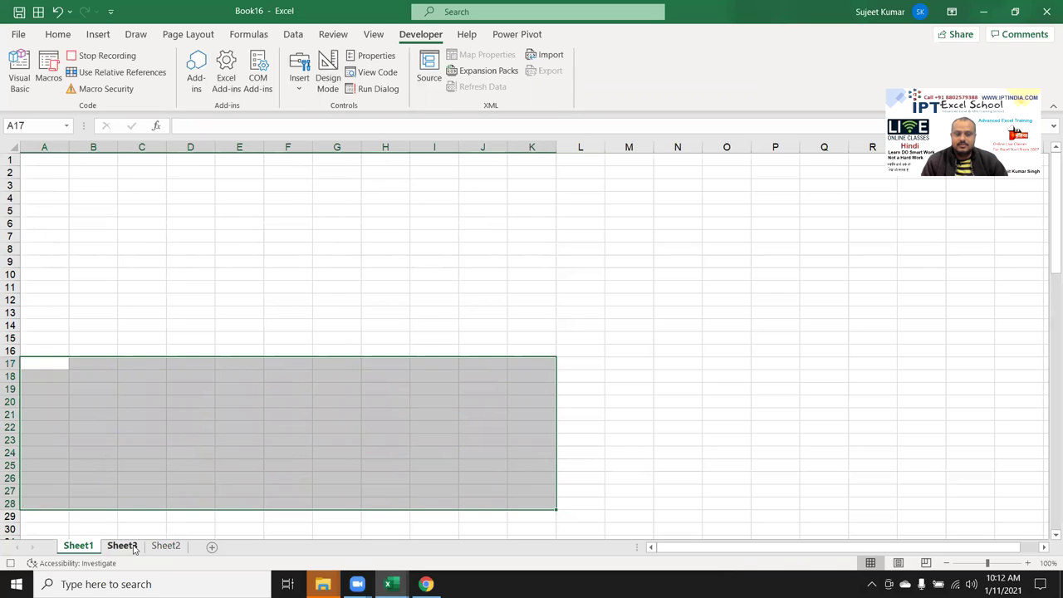
left_click(137, 548)
left_click(74, 546)
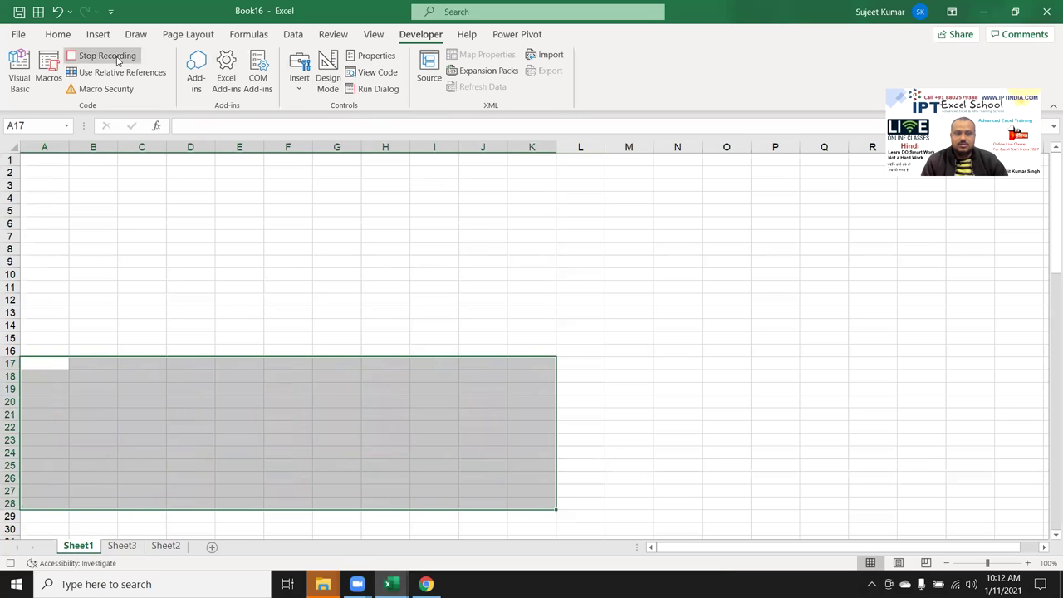
Stop the macro recording
left_click(48, 76)
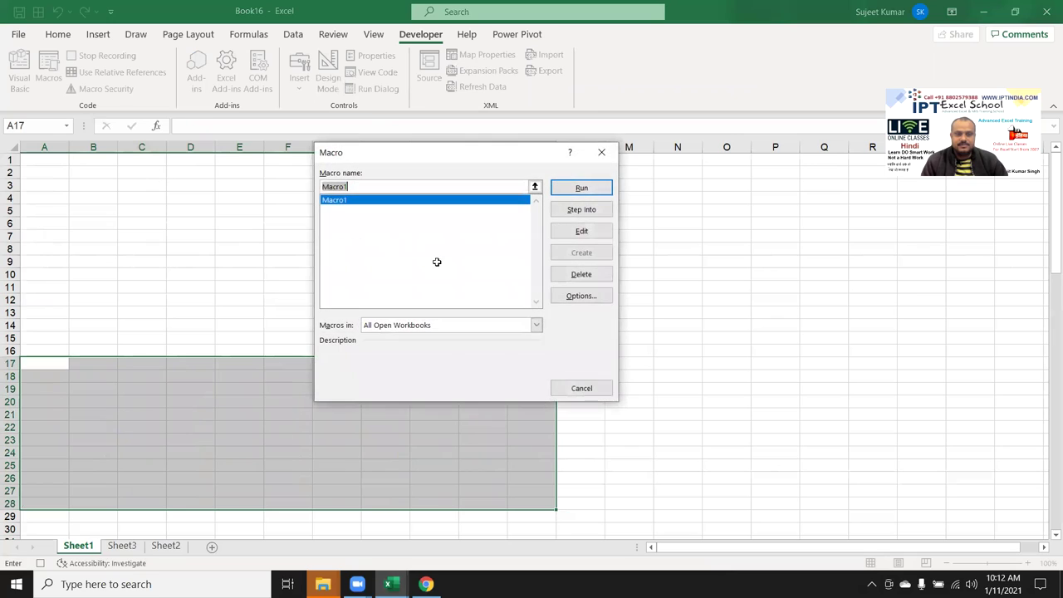
key("Escape")
left_click(101, 56)
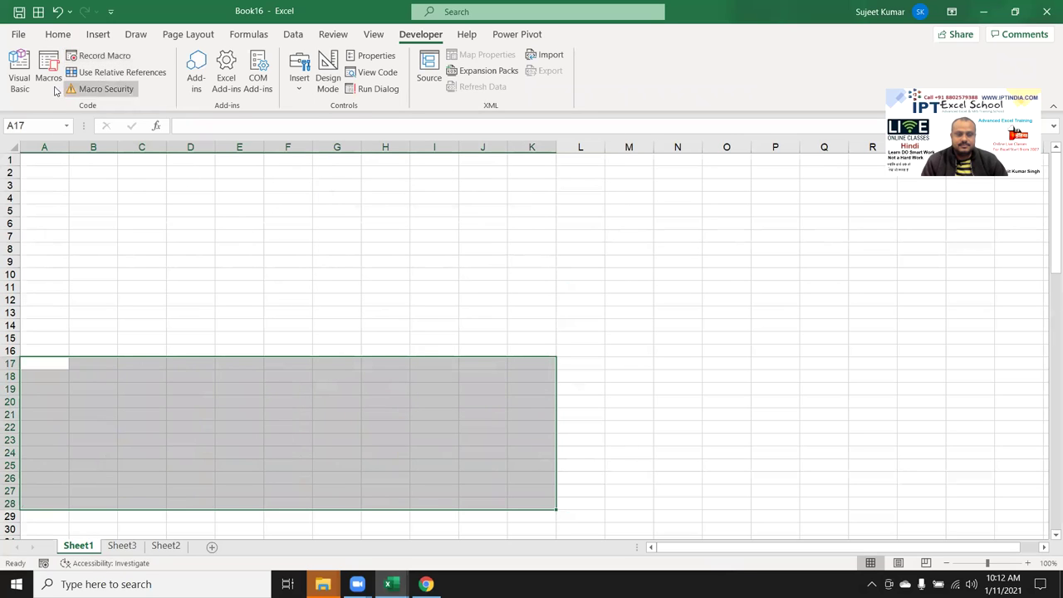
Undo the recorded changes to restore Sheet1's original data
key("ctrl+Page_Down")
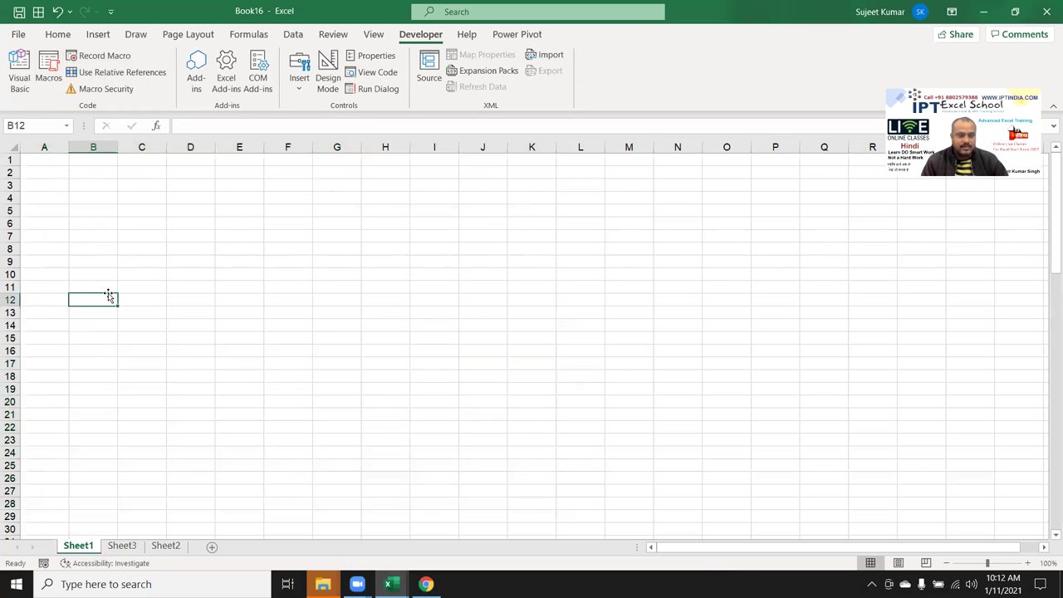
key("ctrl+Page_Down")
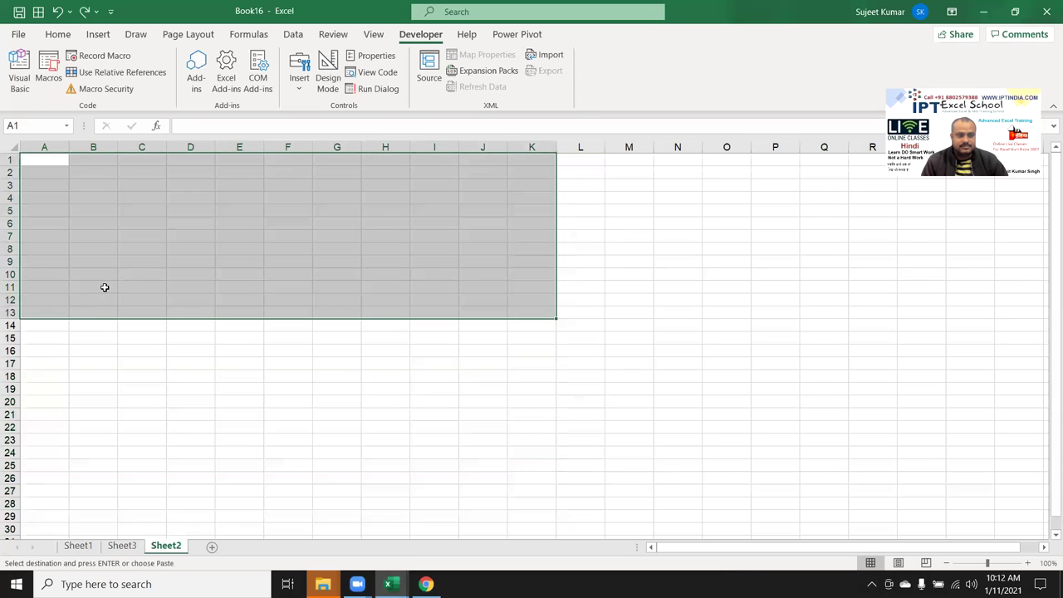
scroll(105, 287, "down", 5)
scroll(107, 298, "down", 2)
scroll(106, 299, "down", 3)
scroll(107, 300, "up", 8)
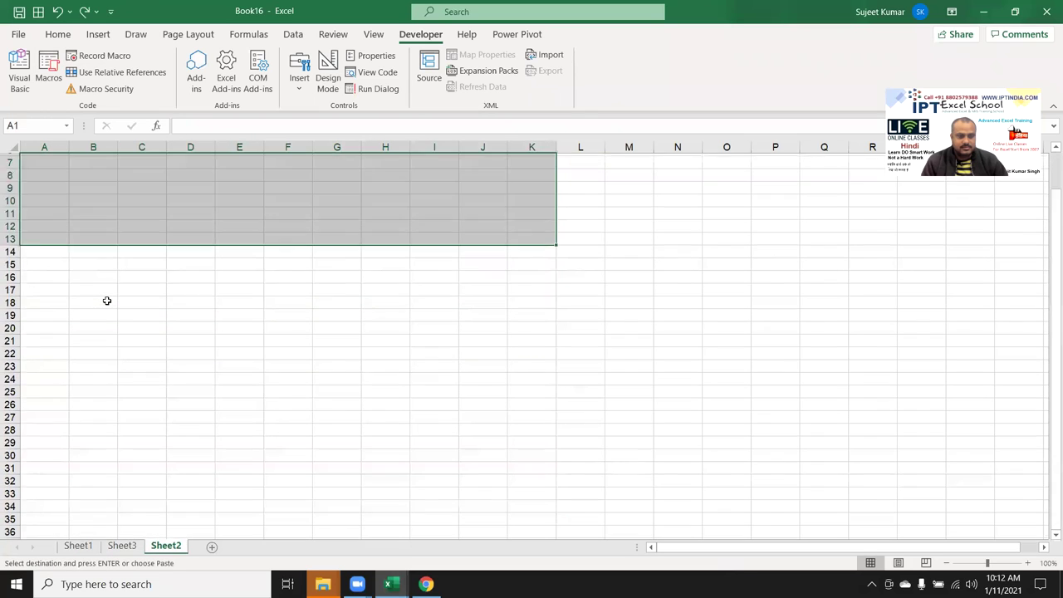
key("ctrl+Page_Up")
key("ctrl+Page_Up")
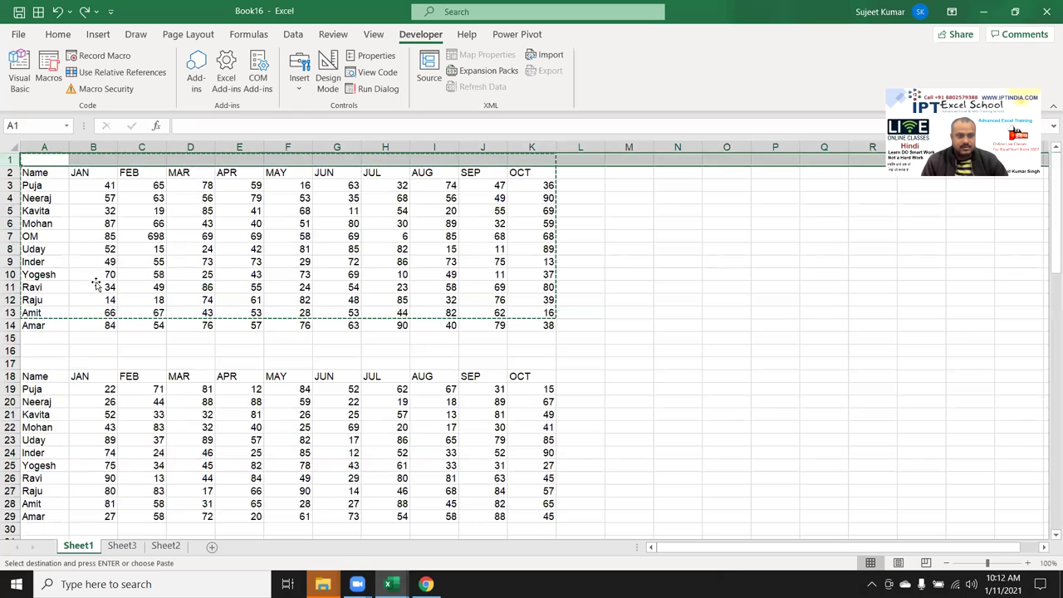
key("ctrl+z")
left_click(95, 287)
scroll(144, 478, "down", 6)
Delete the grouped Sheet3 and Sheet2
left_click(133, 546)
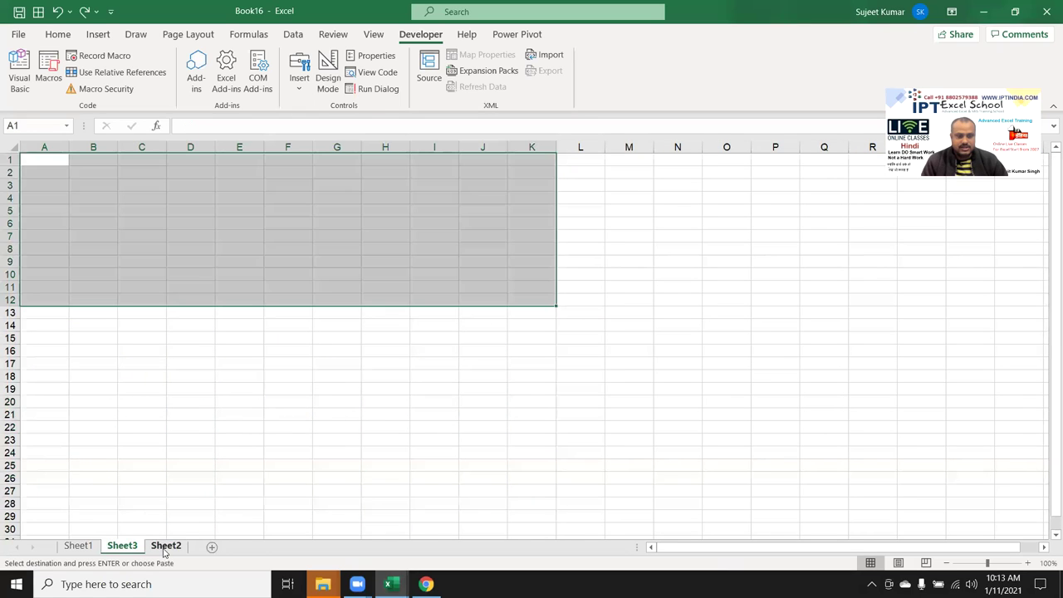
left_click(166, 546, "ctrl")
right_click(170, 545)
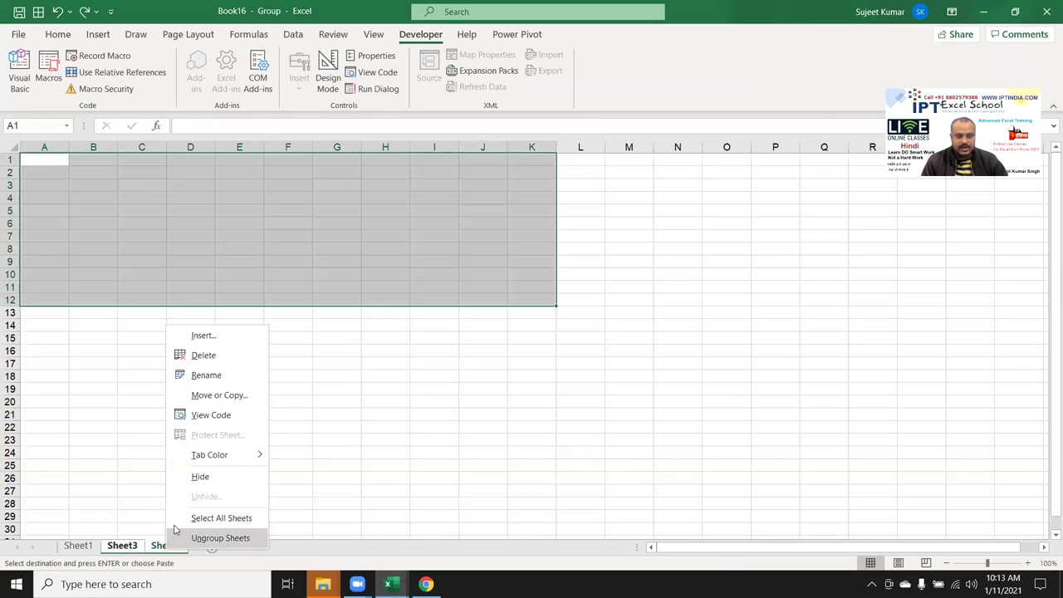
left_click(199, 355)
left_click(509, 331)
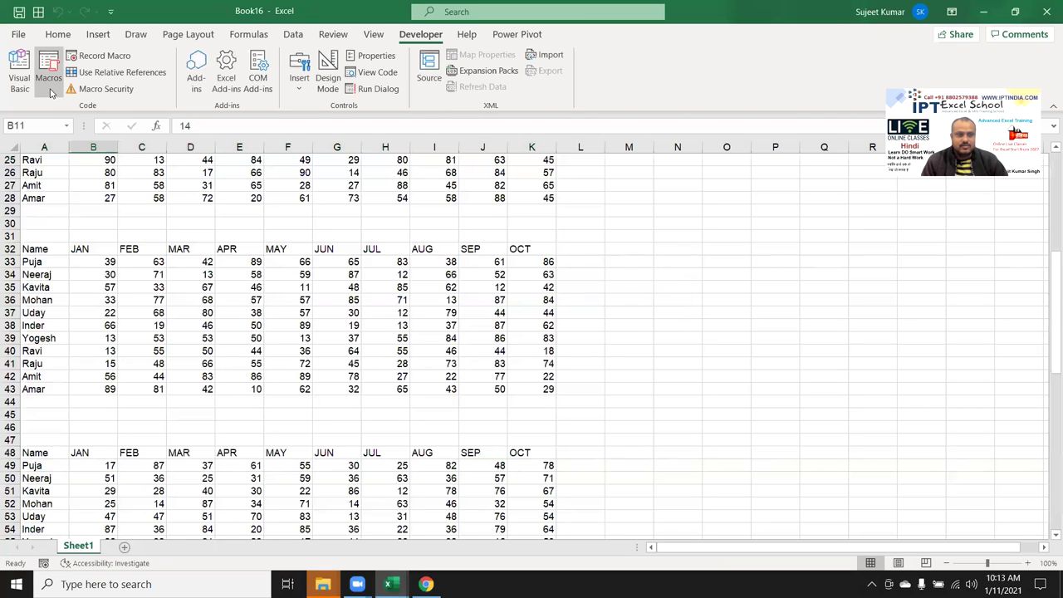
Open Macro1's recorded code in the Visual Basic editor
left_click(48, 77)
left_click(581, 231)
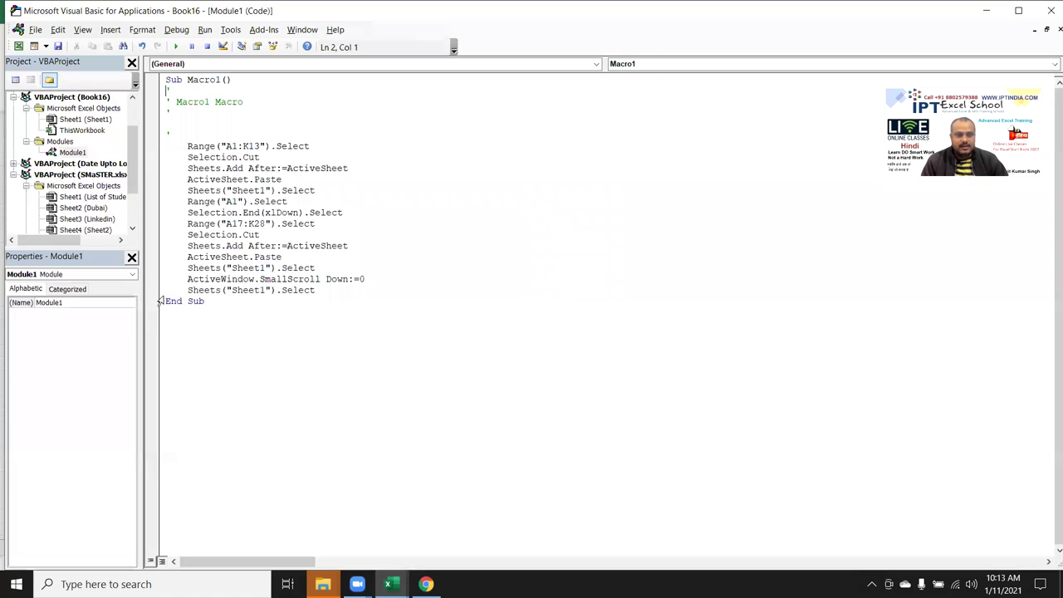
left_click(166, 301)
Replace Macro1's Range("A1:K13").Select line with a new Range("A1") statement
key("Return")
mouse_move(309, 146)
left_mouse_down()
mouse_move(221, 134)
mouse_move(189, 146)
left_mouse_up()
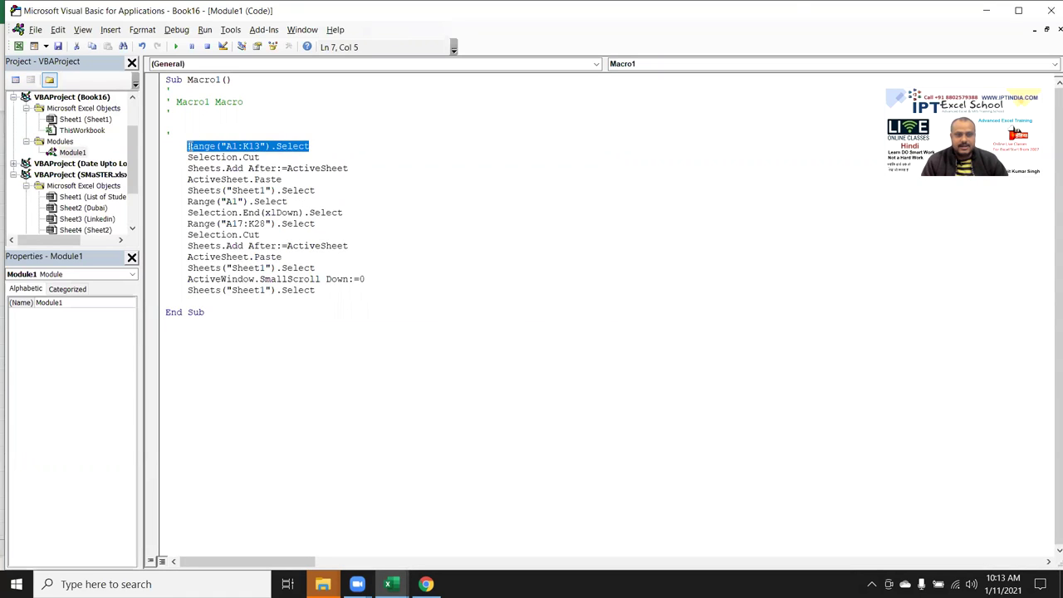
key("Delete")
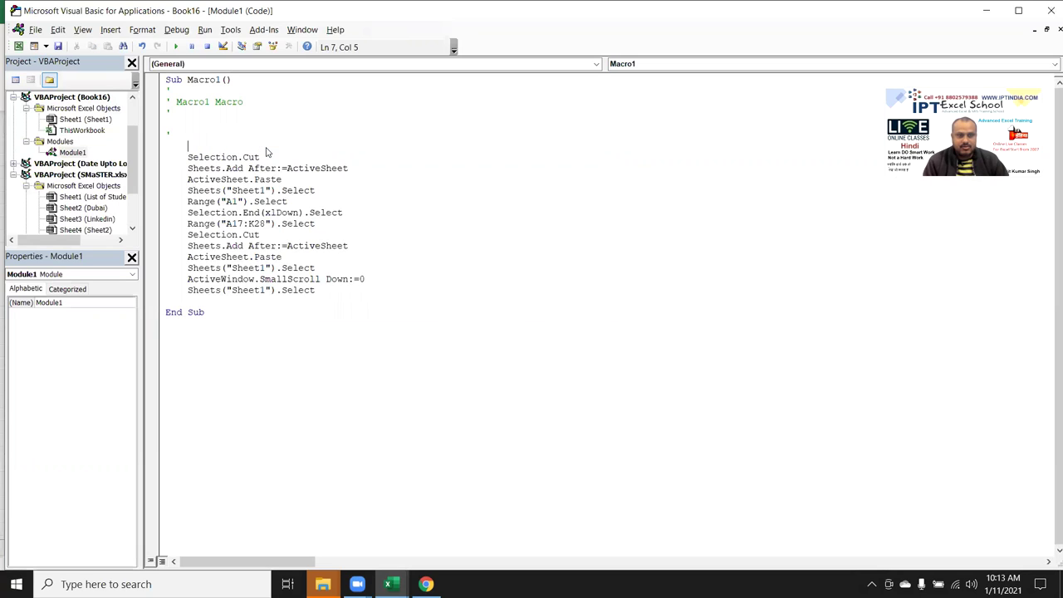
type("range")
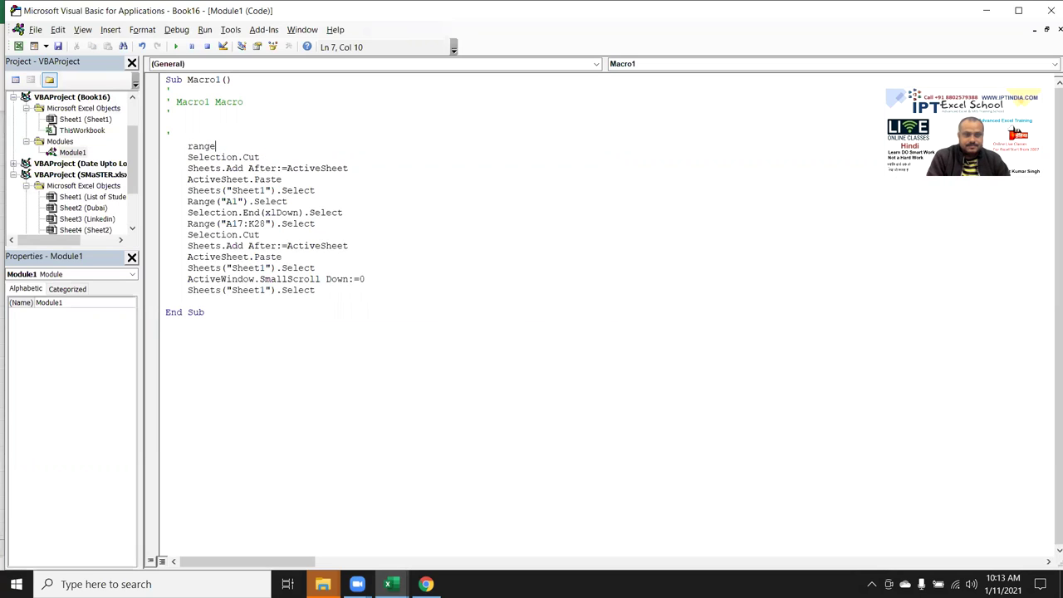
type("(\"A1")
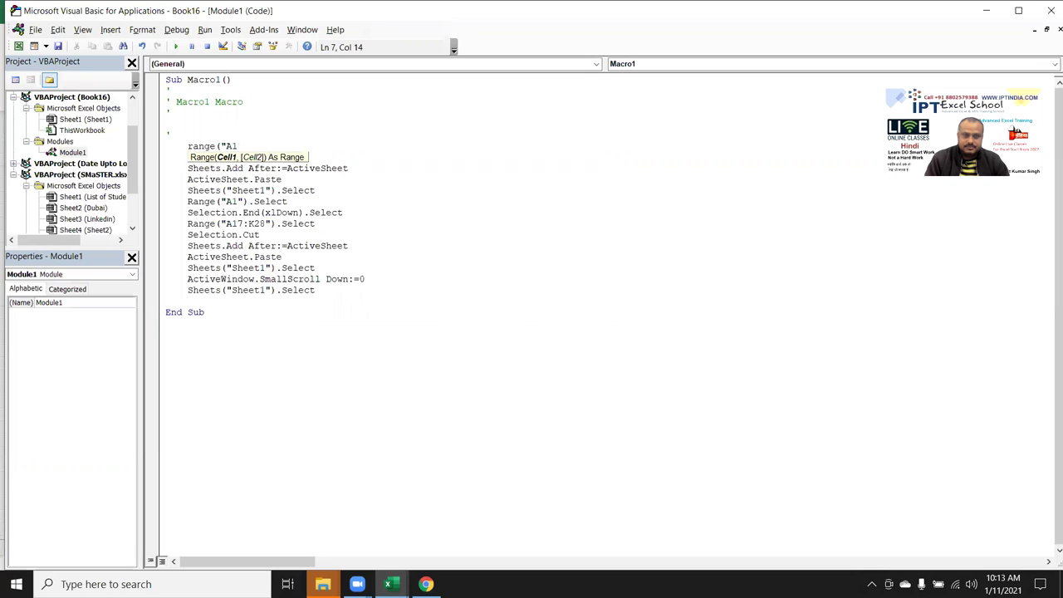
type("\"")
Complete Range("A1").Select, then insert two blank rows above Sheet1's table
type(".")
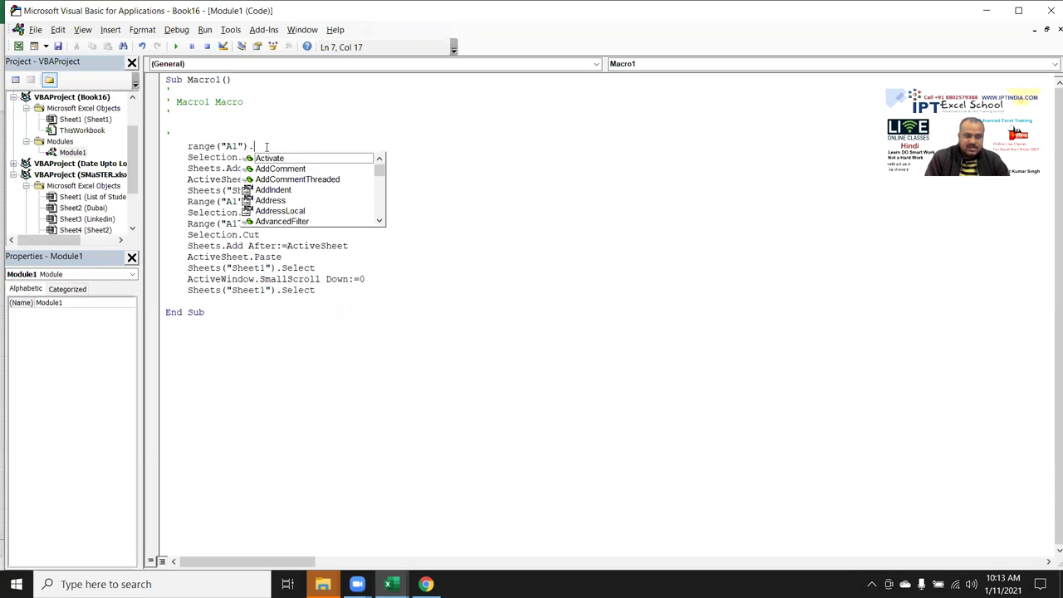
type("s")
type("e")
key("Return")
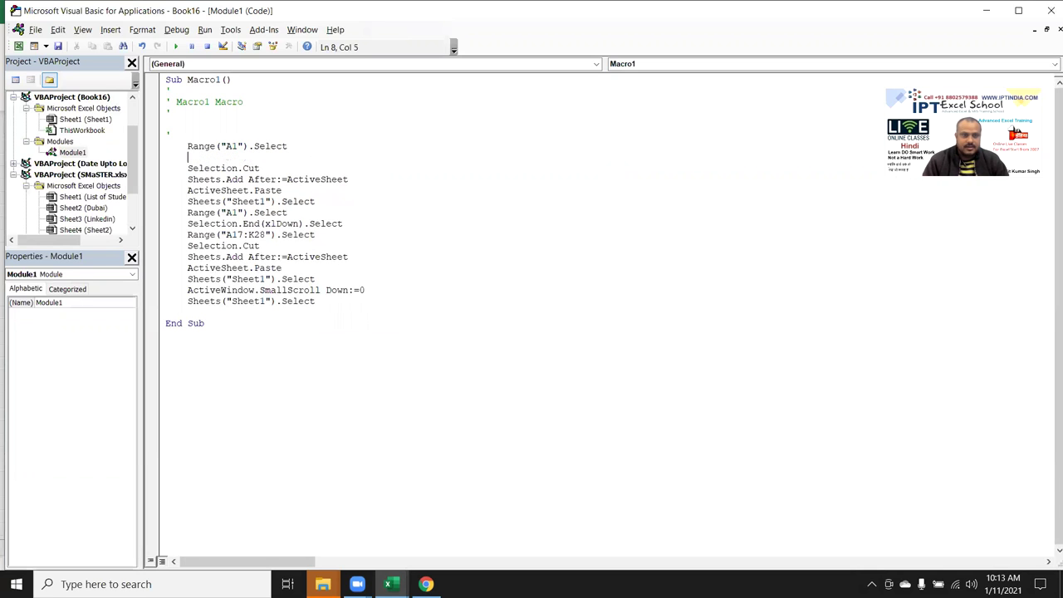
key("alt+F11")
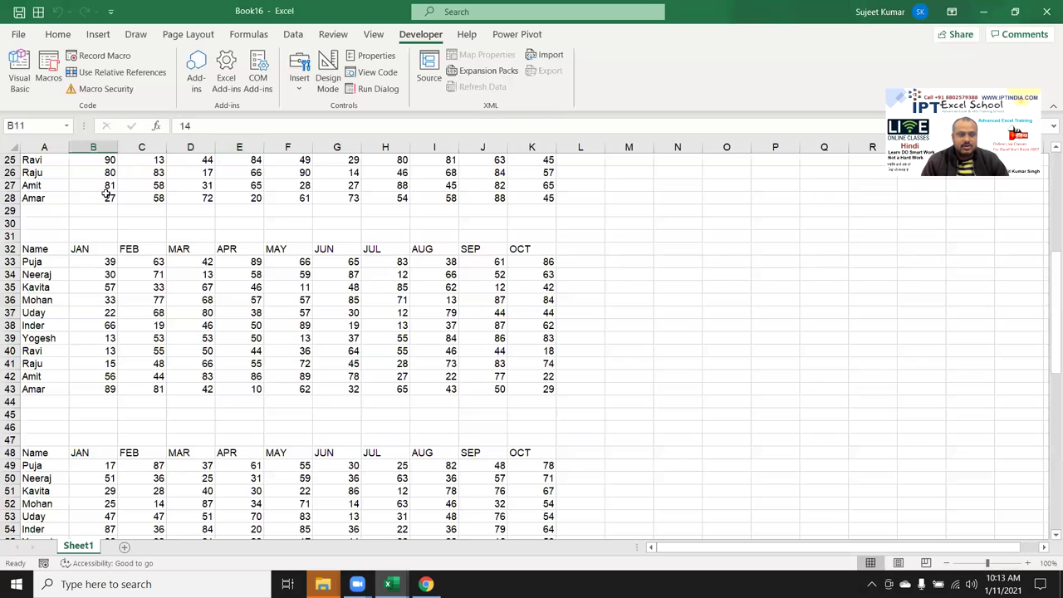
left_click(66, 196)
key("ctrl+Home")
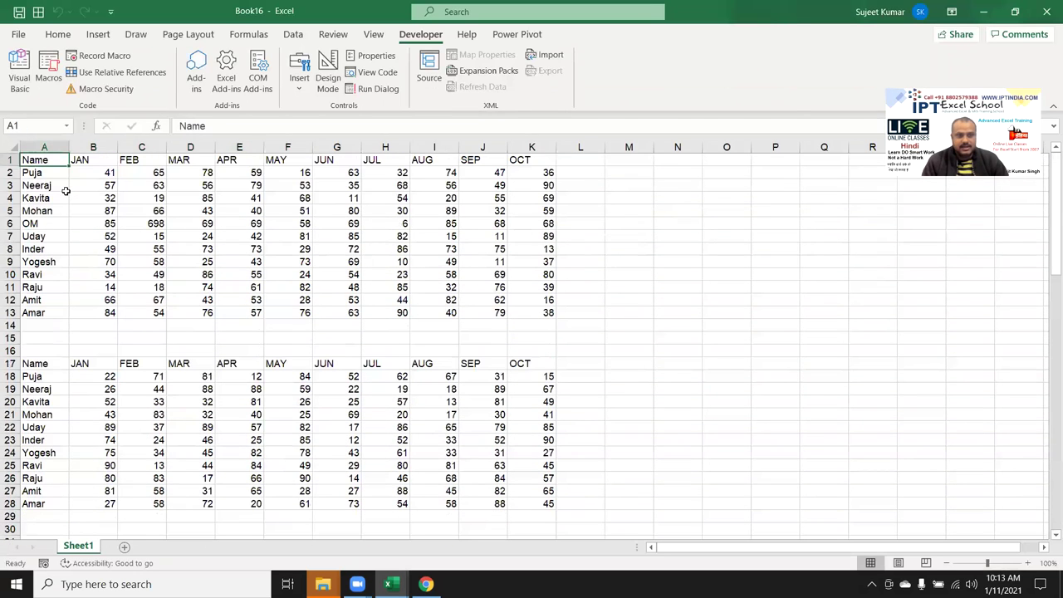
key("shift+space")
key("ctrl+shift+plus")
key("ctrl+shift+plus")
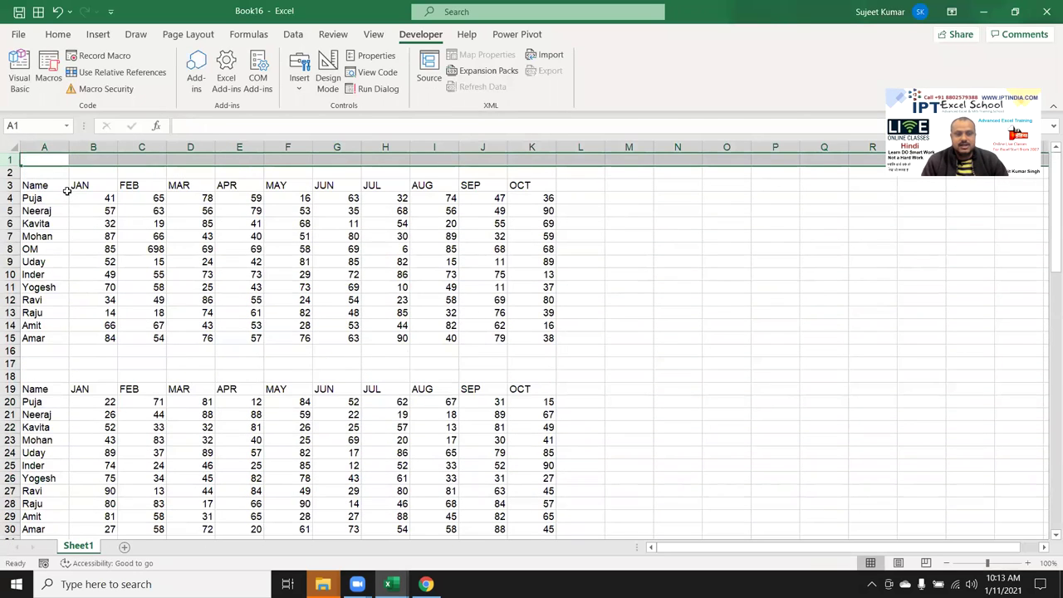
key("Down")
key("Down")
key("Up")
key("Up")
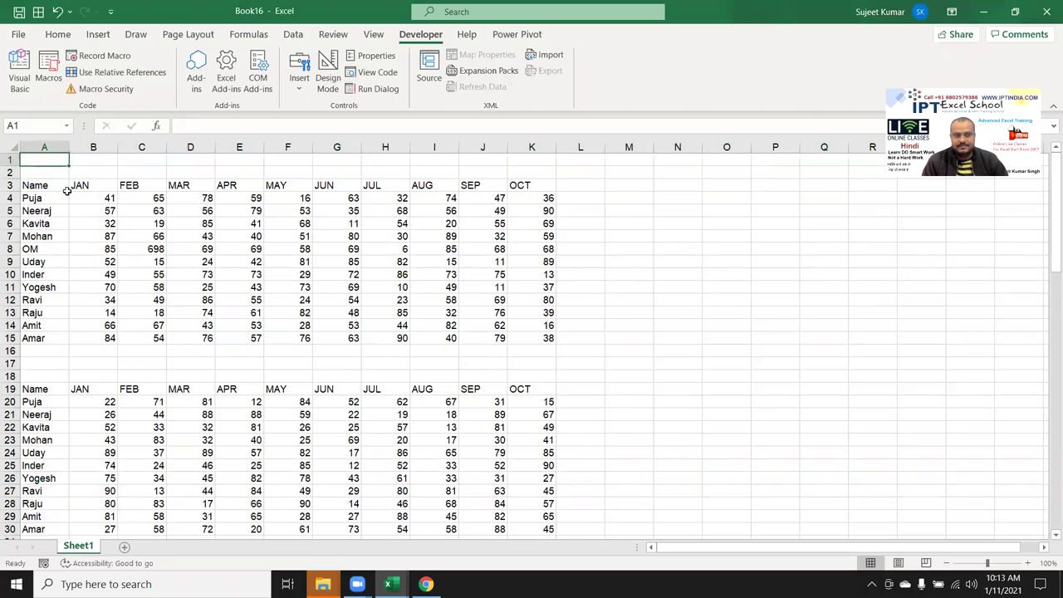
key("alt+F11")
Delete Select from the end of Macro1's Range("A1") line
key("Up")
key("End")
key("ctrl+shift+Left")
key("BackSpace")
Complete line 7 as Range("A1").End(xlDown).CurrentRegion.Select using IntelliSense suggestions
type("en")
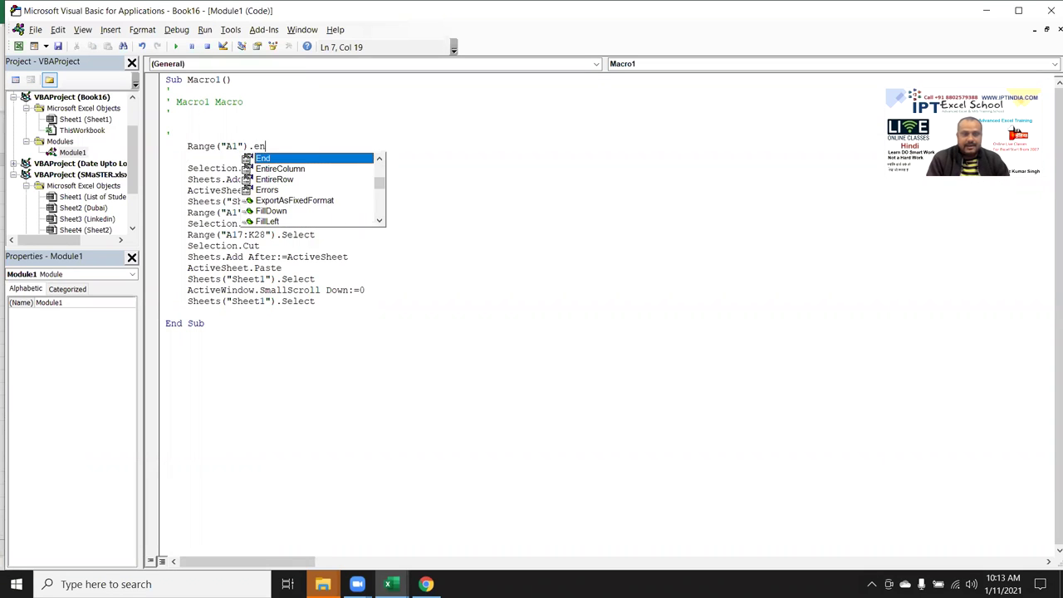
key("Tab")
type("(")
key("Down")
key("Down")
key("Up")
key("Up")
key("Tab")
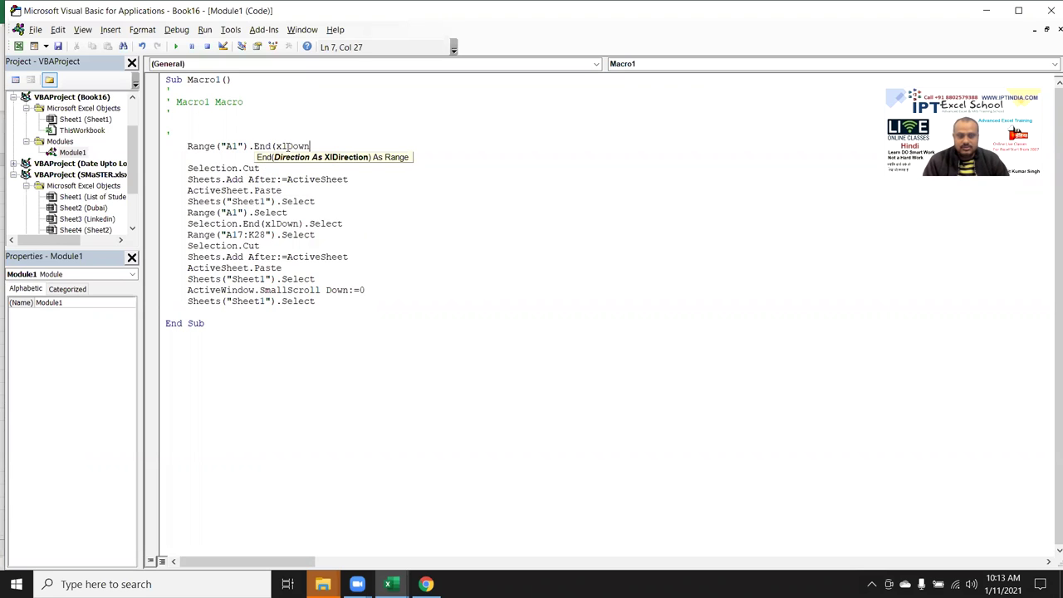
type(")")
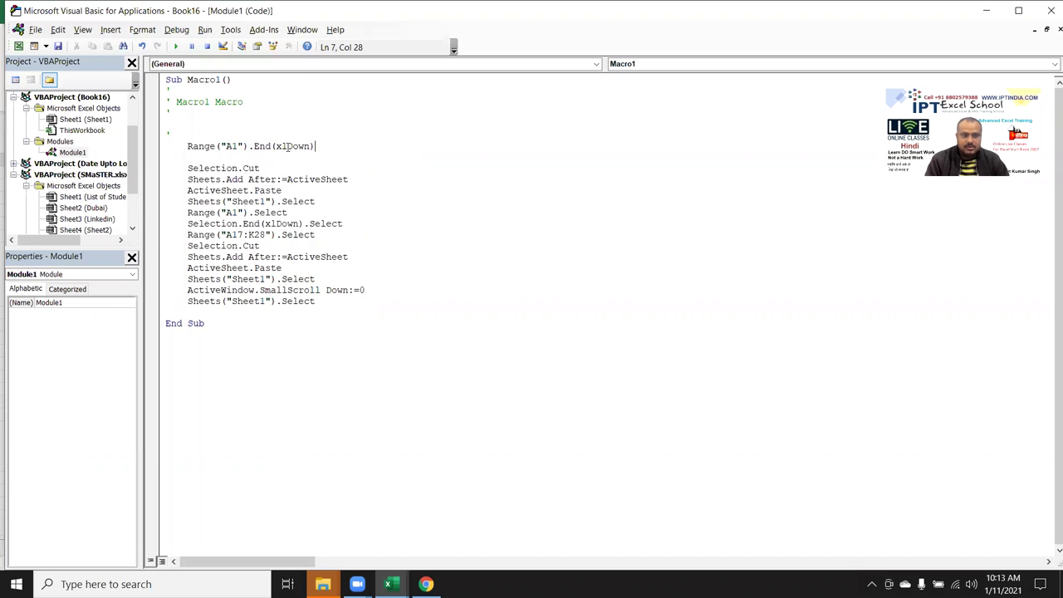
type(".cu")
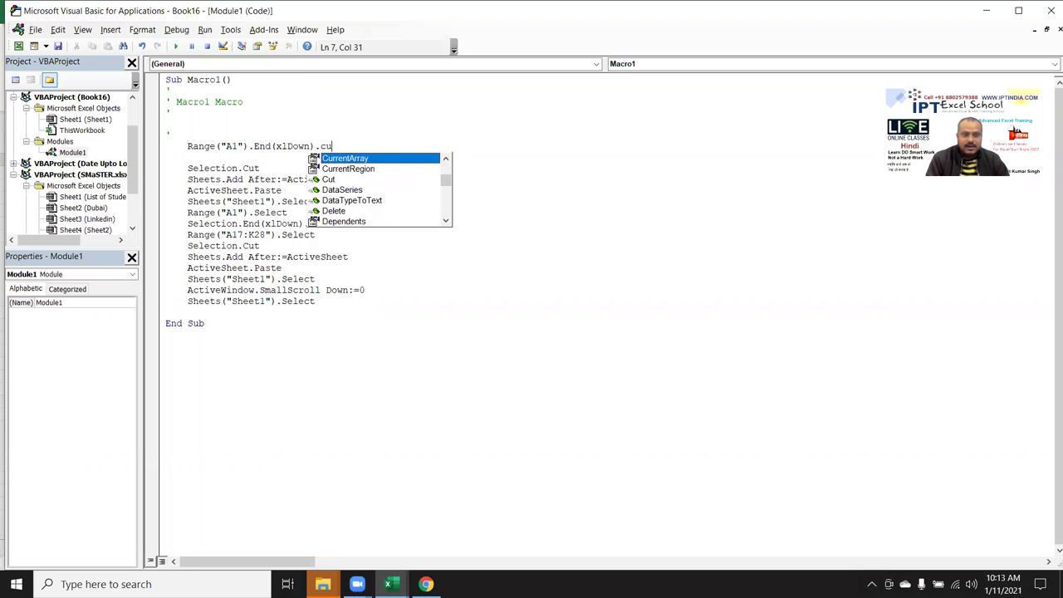
key("Down")
key("Tab")
type(".s")
key("Down")
key("Tab")
Delete the empty line below the completed code line
key("Down")
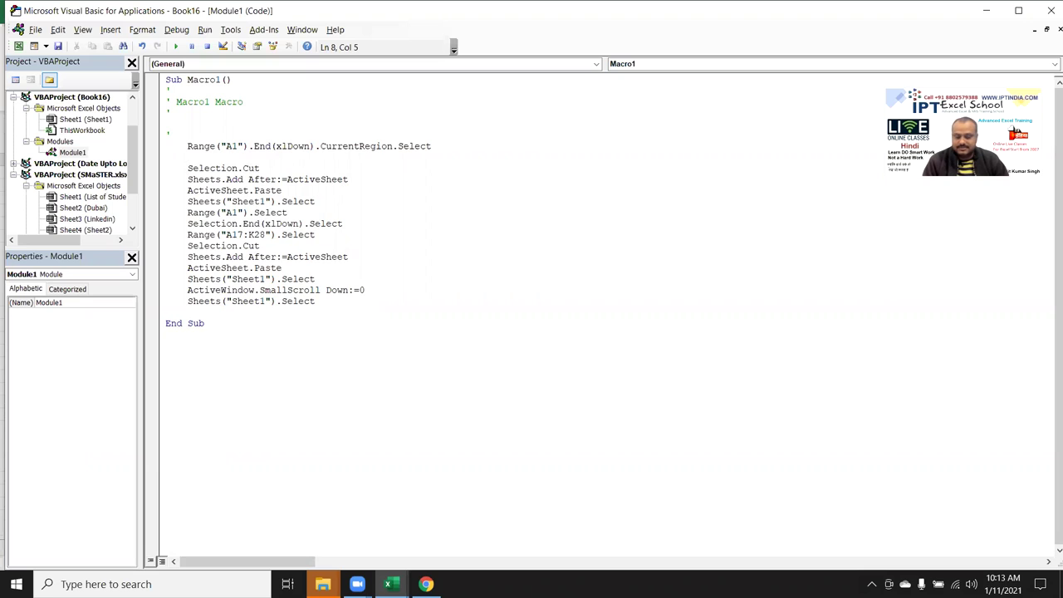
key("Delete")
key("Delete")
key("Delete")
key("Delete")
key("Delete")
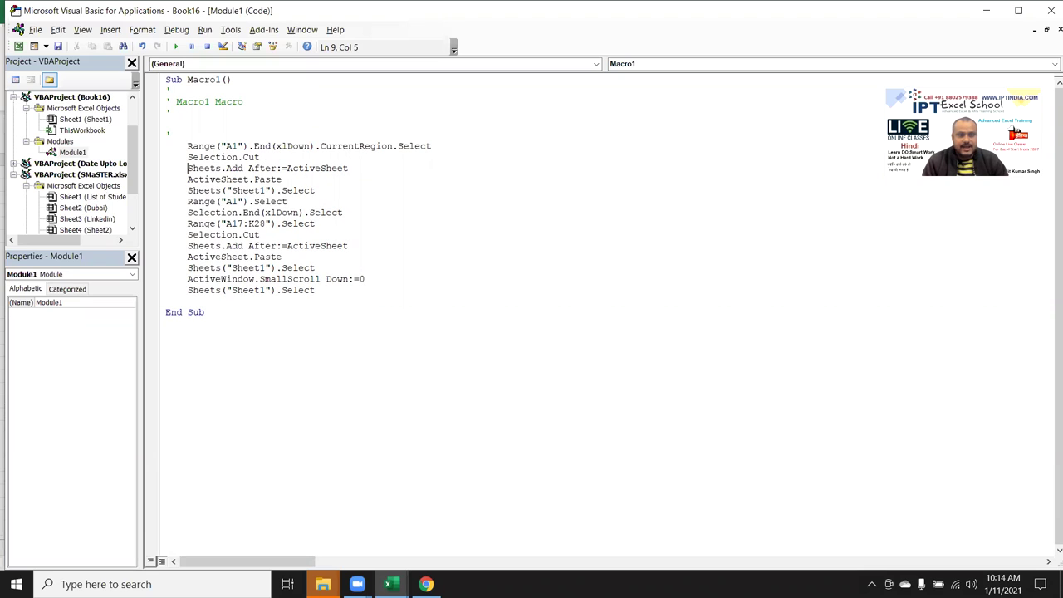
key("Down")
key("Down")
Rename the Sheet1 tab in the workbook to Data
key("shift+Right")
key("alt+F11")
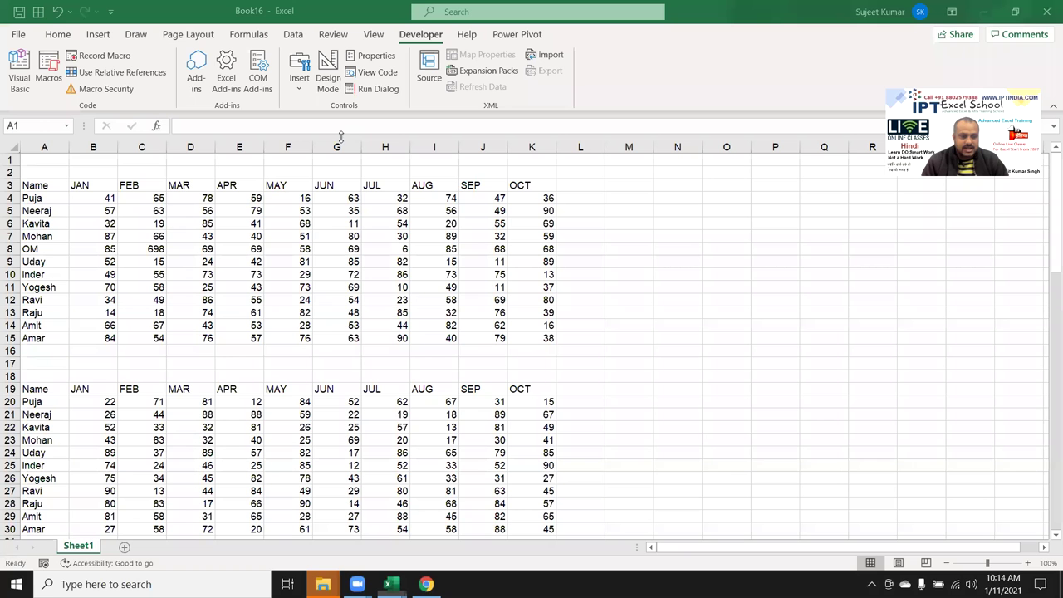
type("Data")
left_click(74, 404)
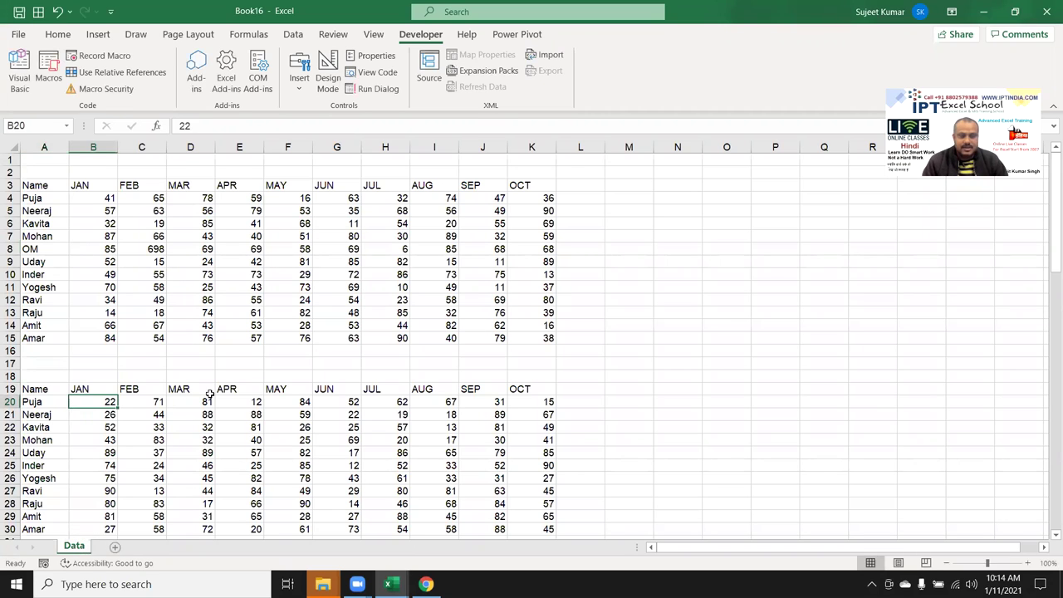
Change Sheets("Sheet1").Select to Sheets("Data").Select, removing the extra quotation mark
key("alt+F11")
double_click(254, 191)
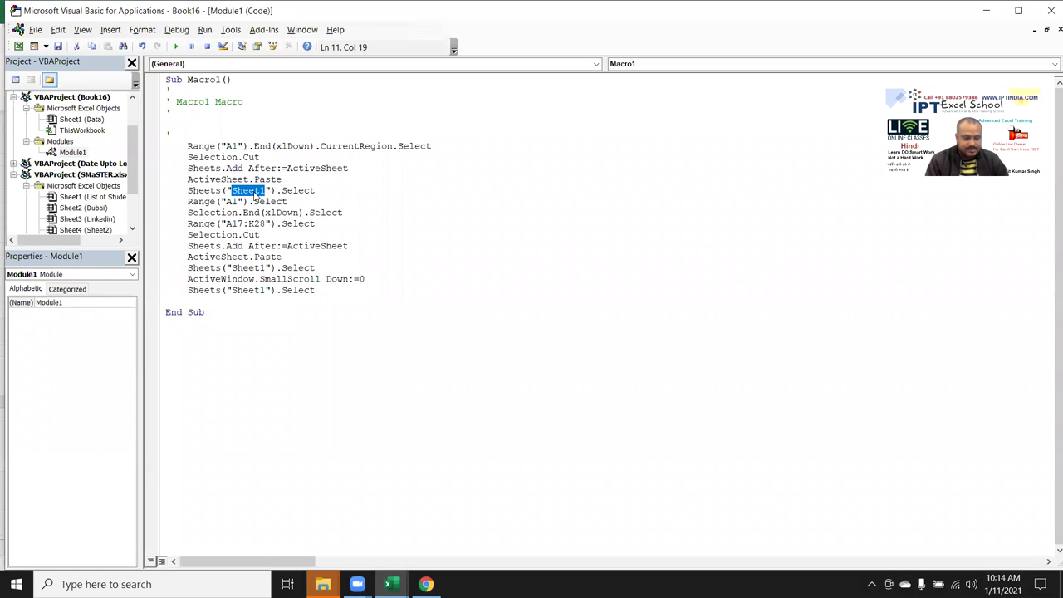
key("Return")
key("Return")
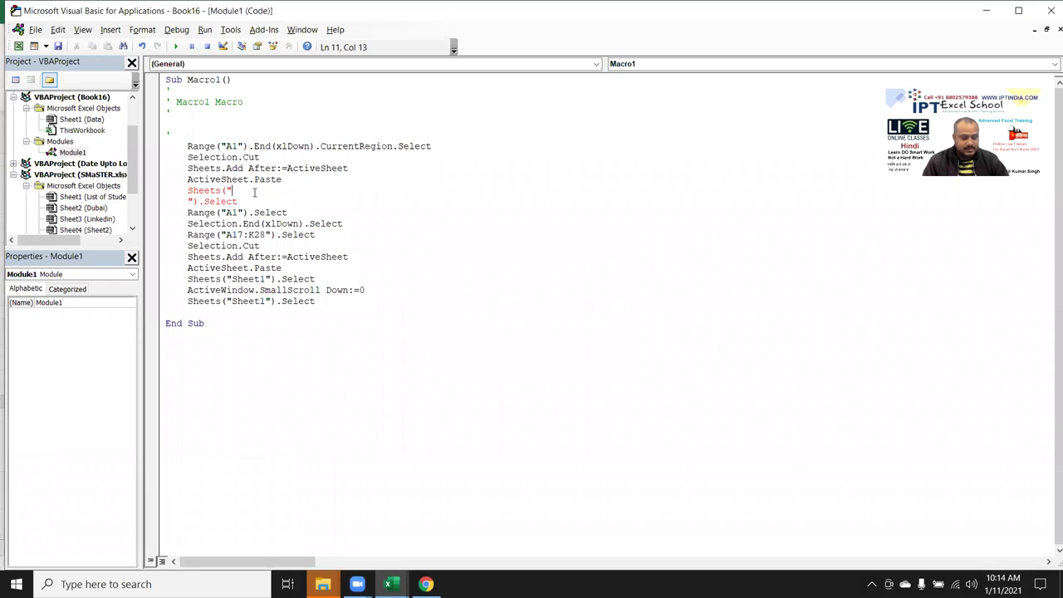
key("ctrl+a")
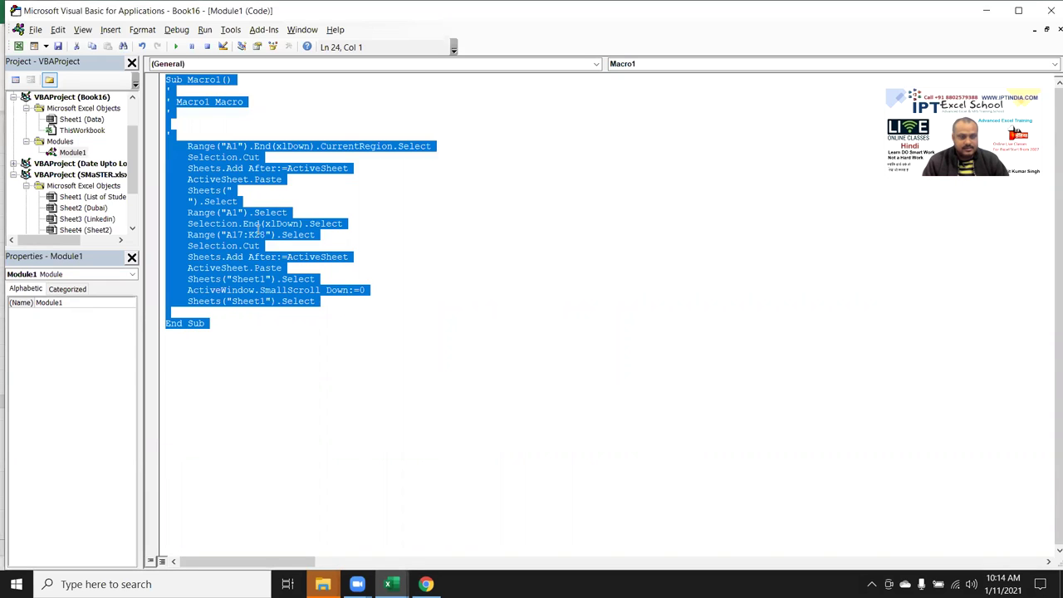
left_click(260, 224)
key("ctrl+z")
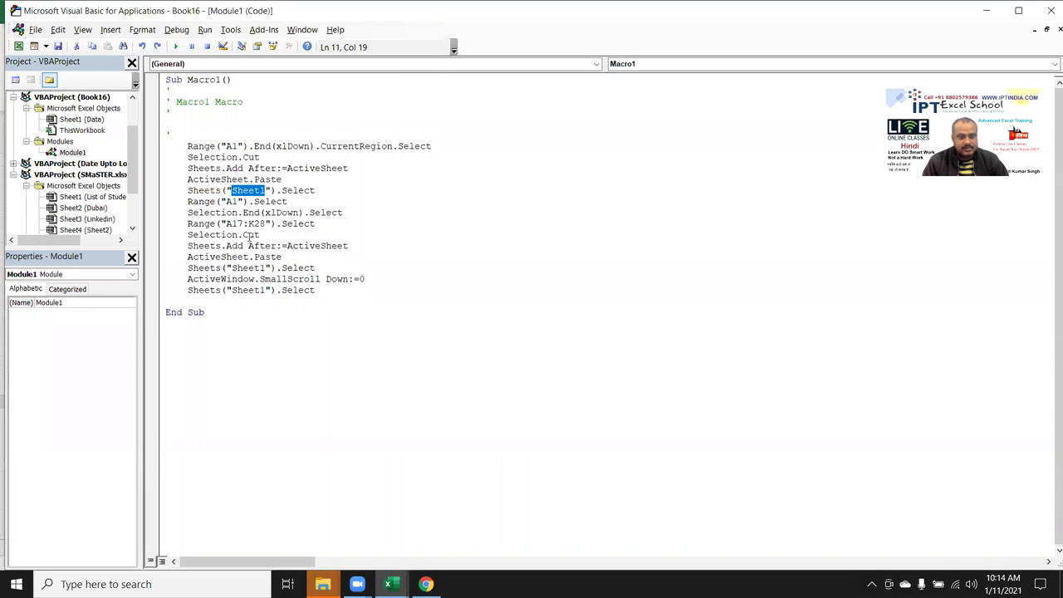
type("\"Data")
key("Down")
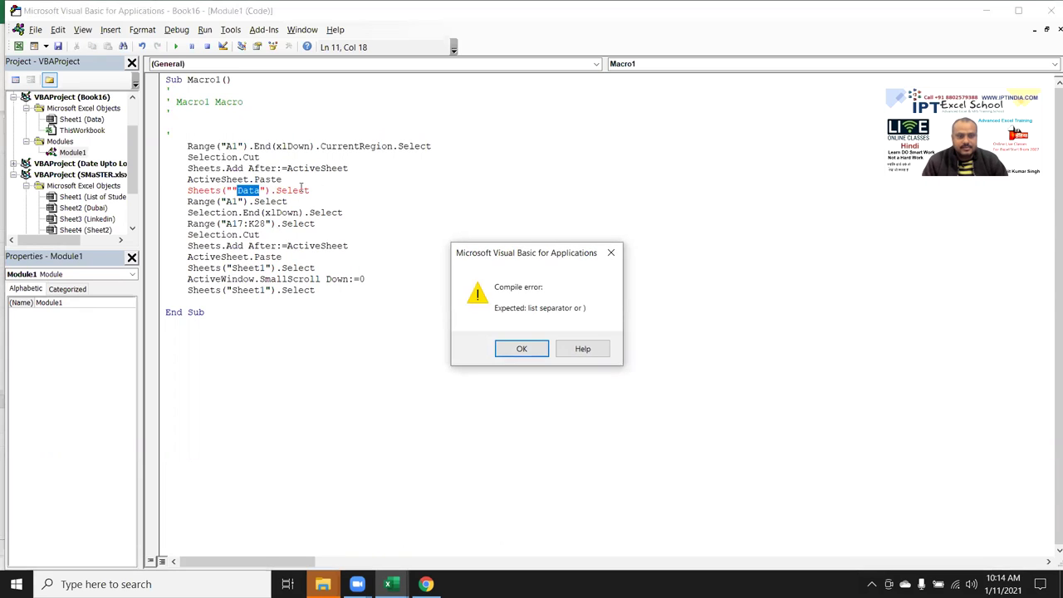
key("Return")
key("Left")
key("BackSpace")
key("Down")
Delete the lines from Range("A1").Select through the last Sheets line, keeping five lines
left_click(216, 201)
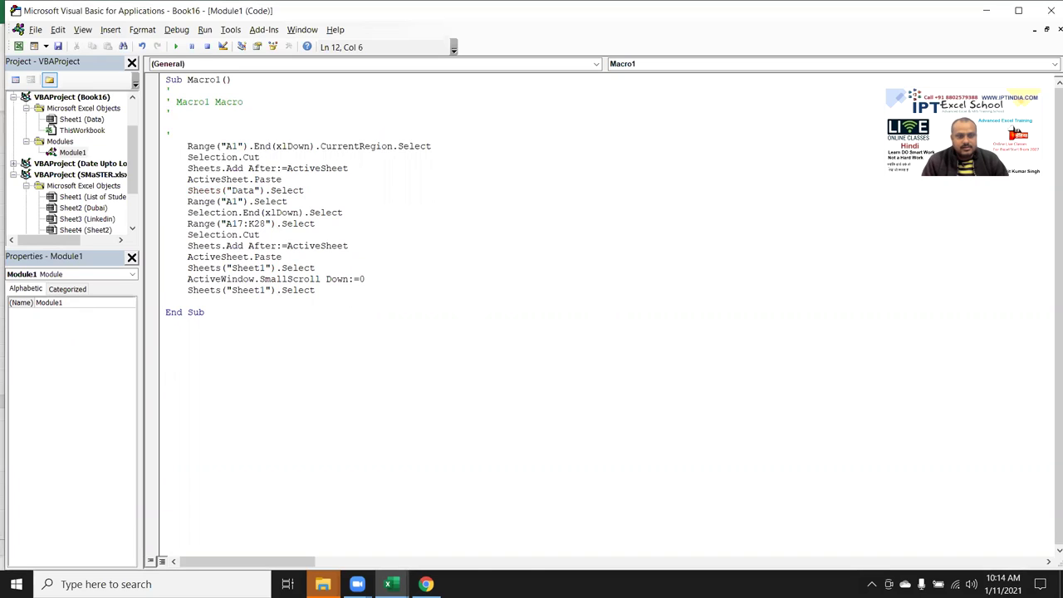
key("shift+Down")
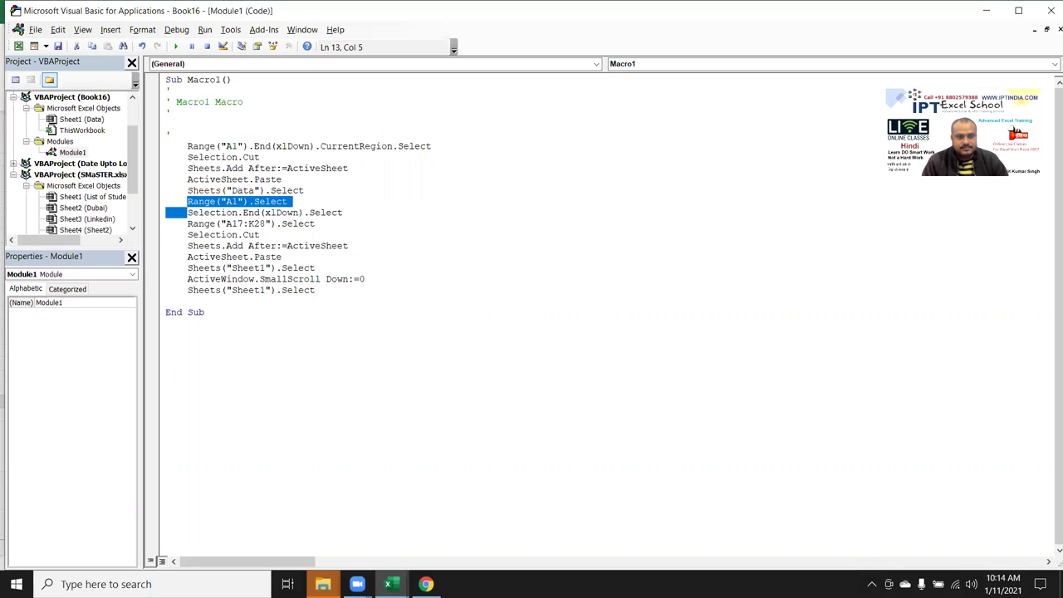
key("shift+Down")
key("shift+Down")
key("shift+Down")
key("shift+Down")
key("shift+Down")
key("shift+Down")
key("shift+Down")
key("shift+Down")
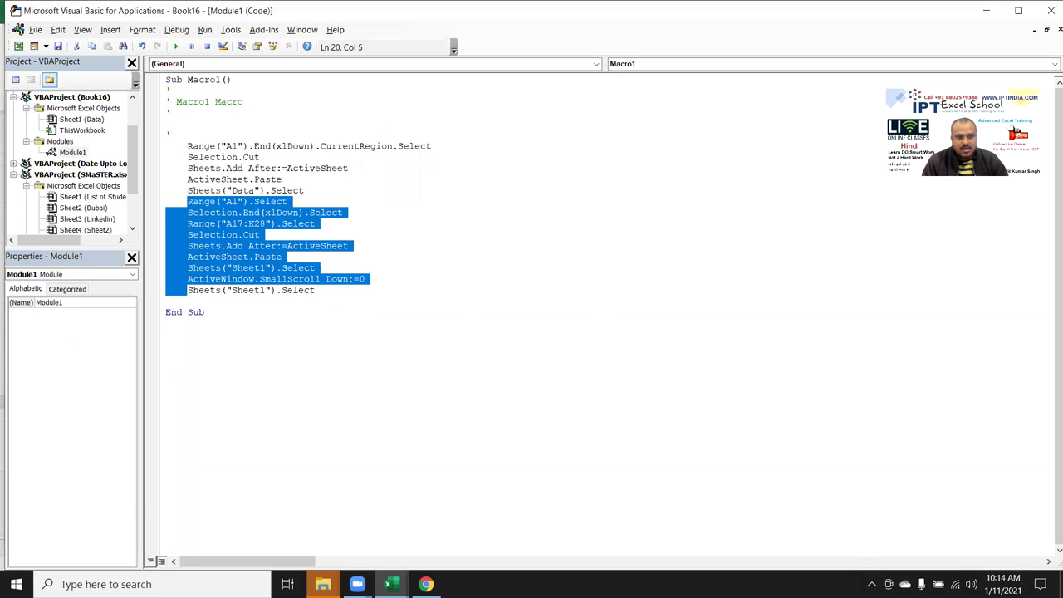
key("shift+Down")
key("shift+Left")
key("shift+Left")
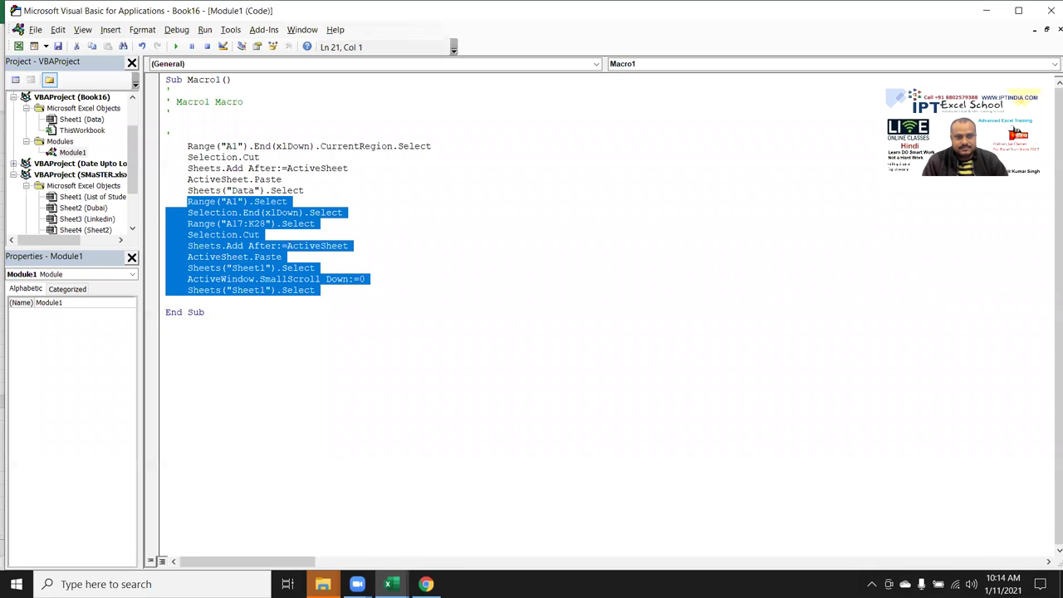
key("Delete")
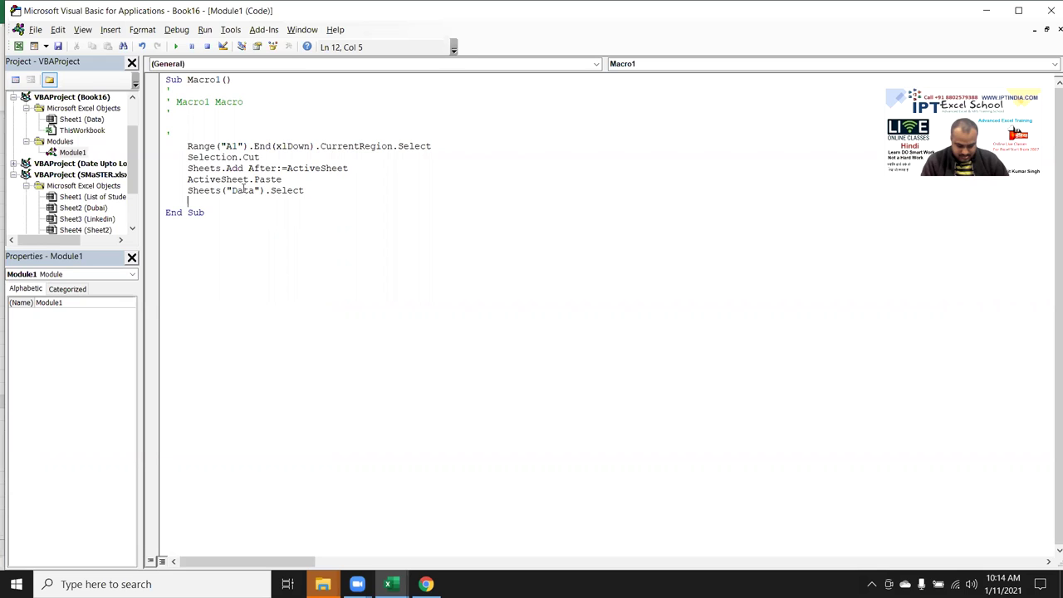
key("Up")
key("Up")
key("Up")
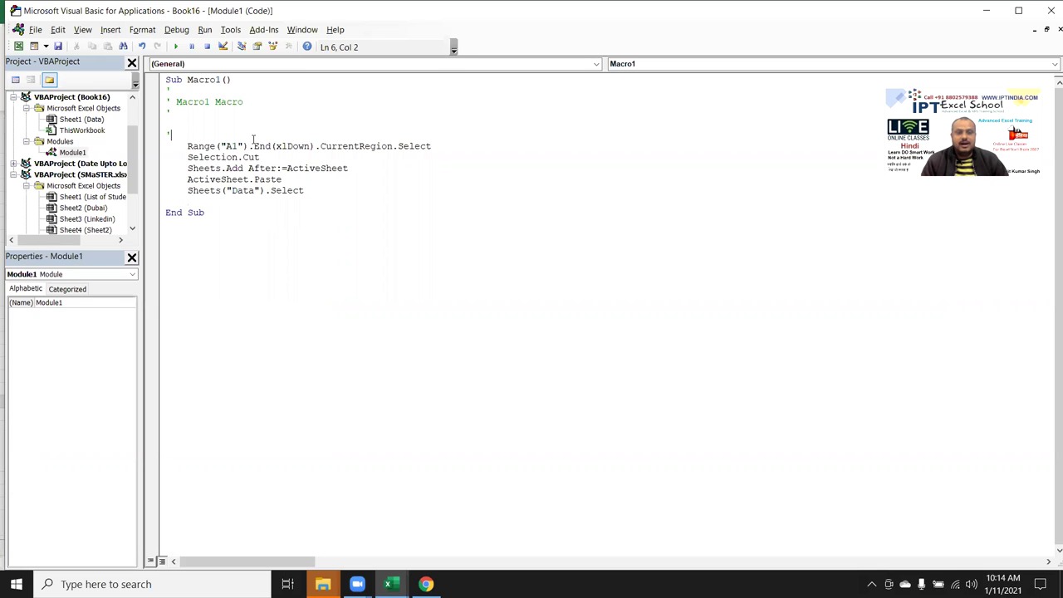
key("alt+F11")
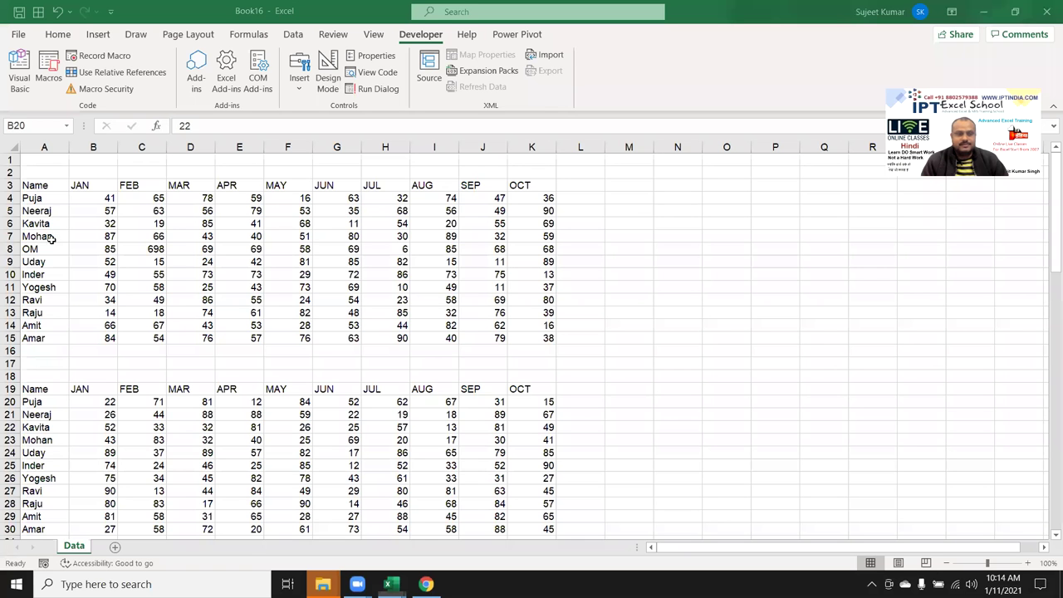
Run Macro1 from the Macros list, then view the block moved to Sheet4
left_click(50, 239)
left_click(48, 77)
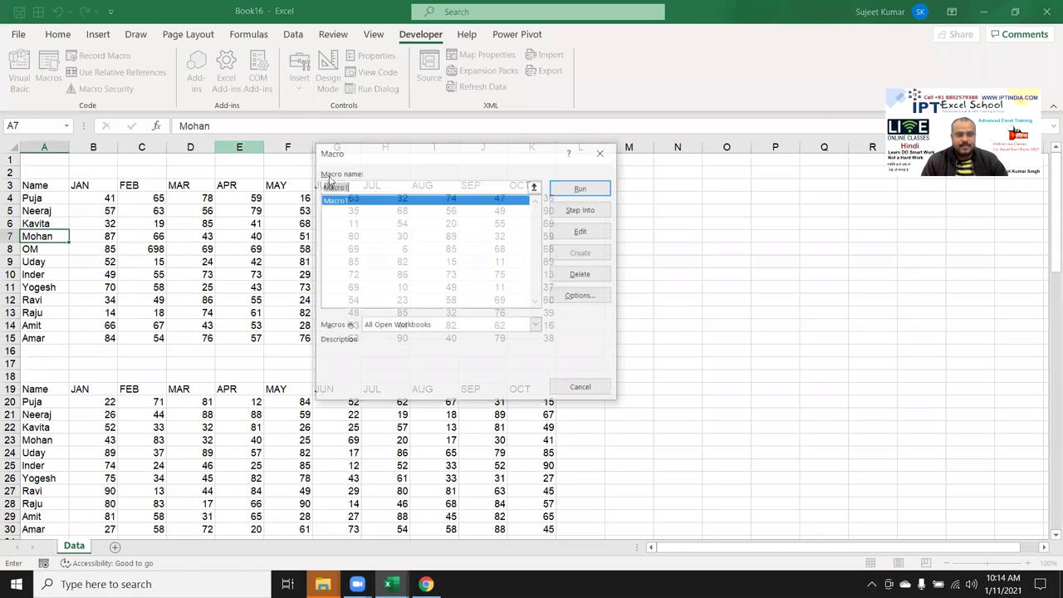
key("Return")
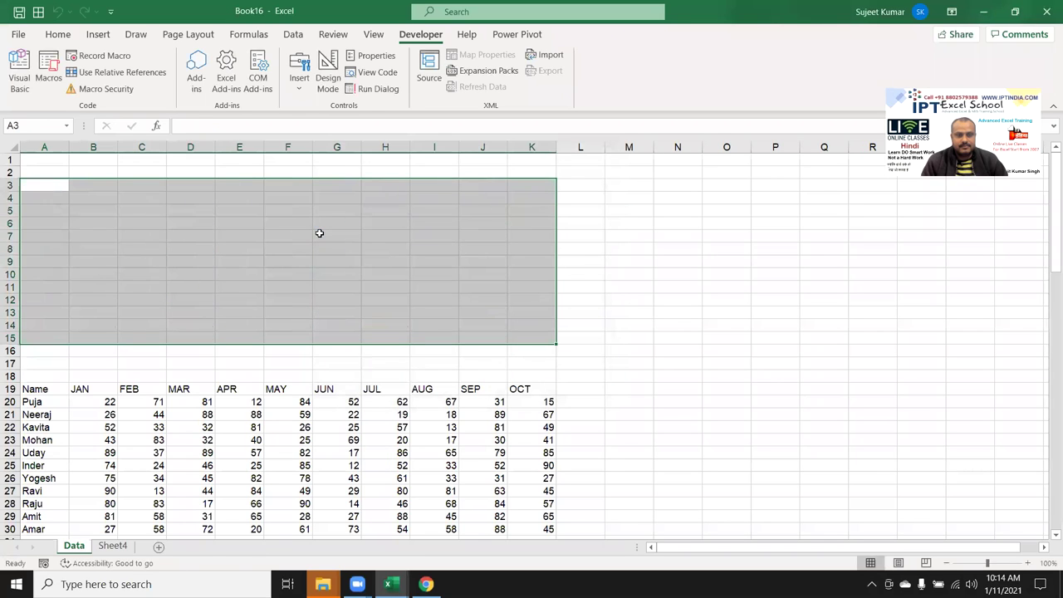
left_click(172, 232)
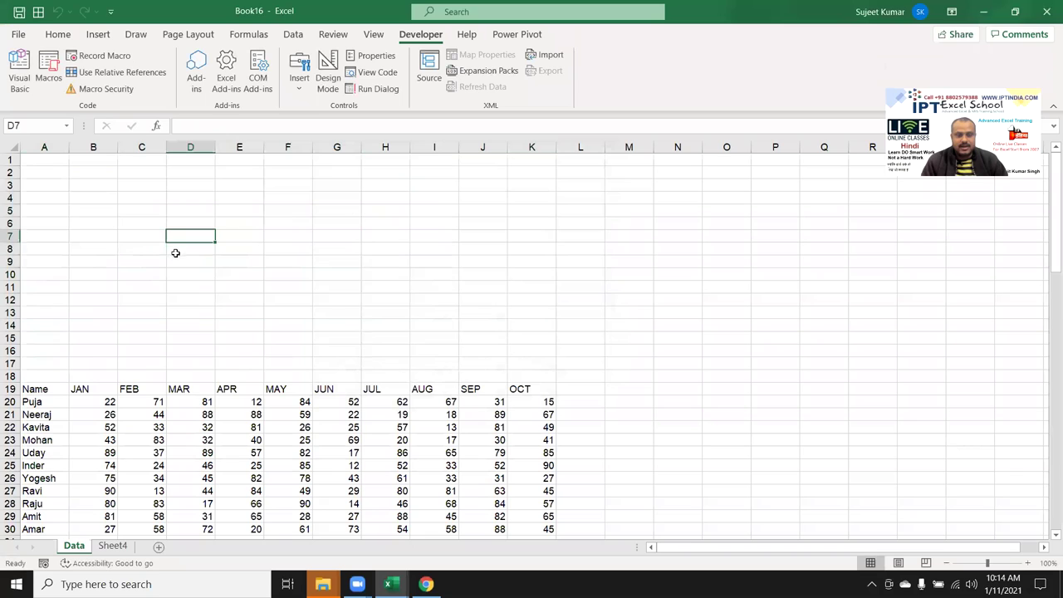
left_click(37, 390)
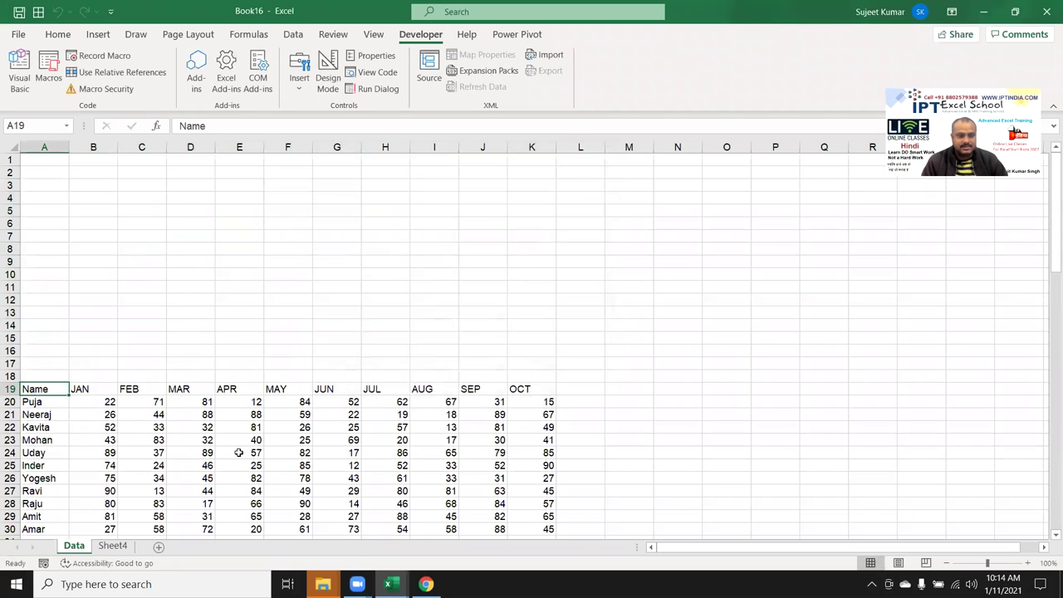
left_click(116, 547)
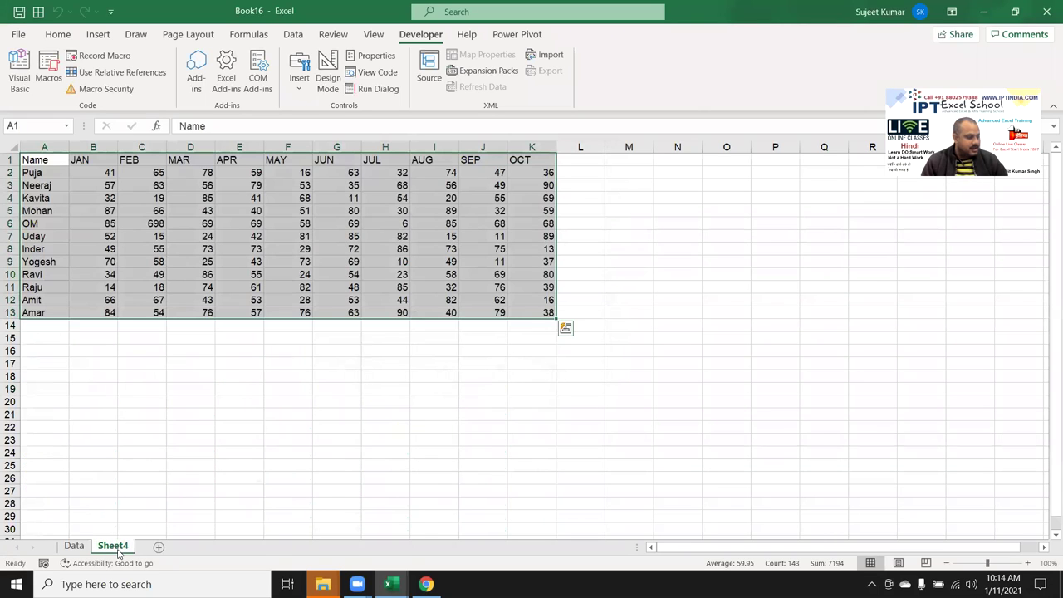
Copy the Sheet4 table A1:K13 and paste it onto the Data sheet at A4
key("ctrl+c")
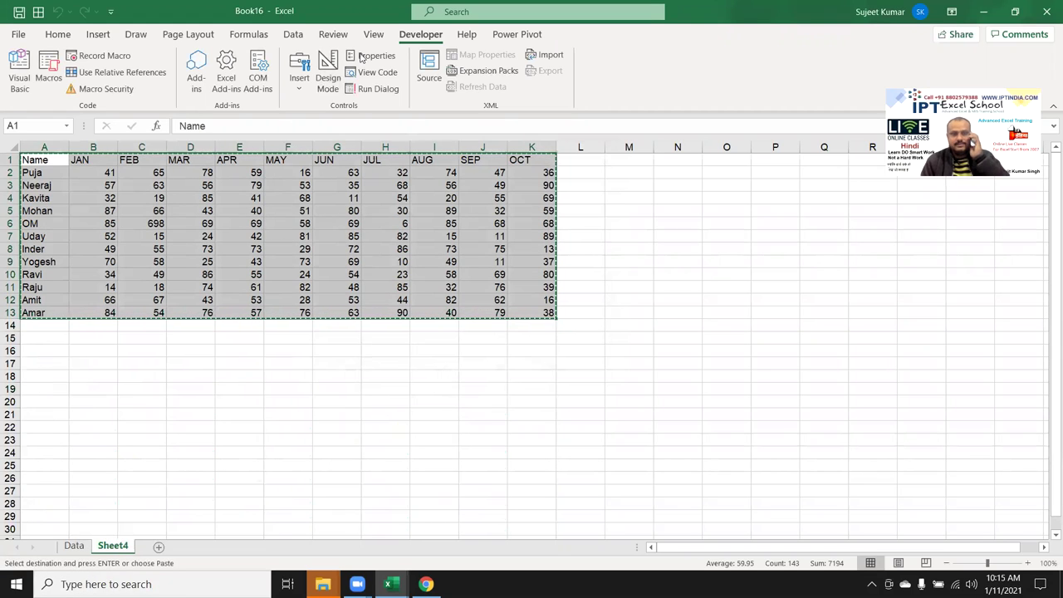
left_click(84, 545)
left_click(127, 549)
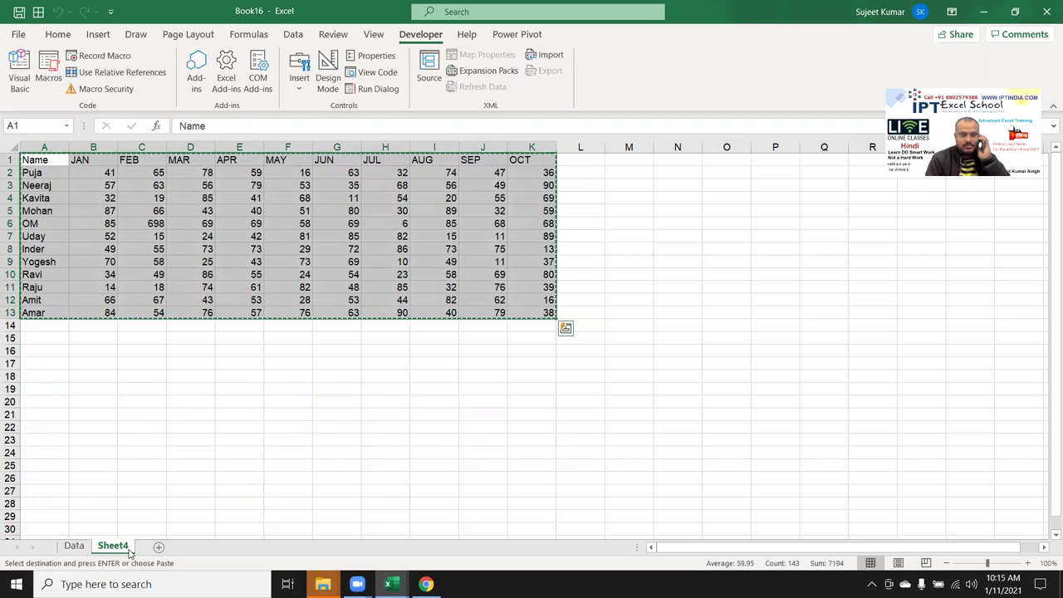
key("ctrl+q")
left_click(72, 546)
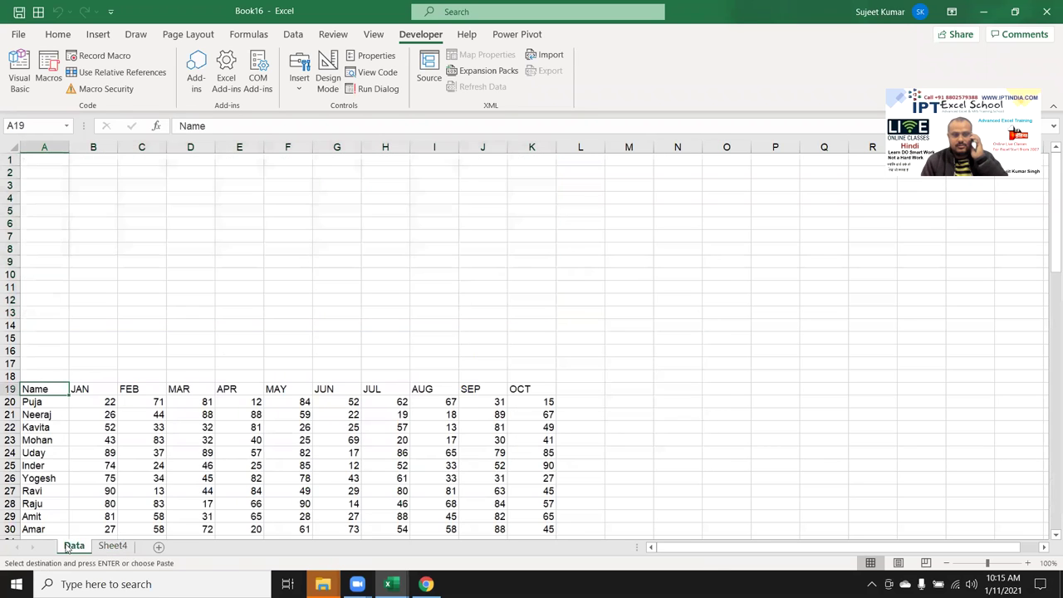
left_click(43, 199)
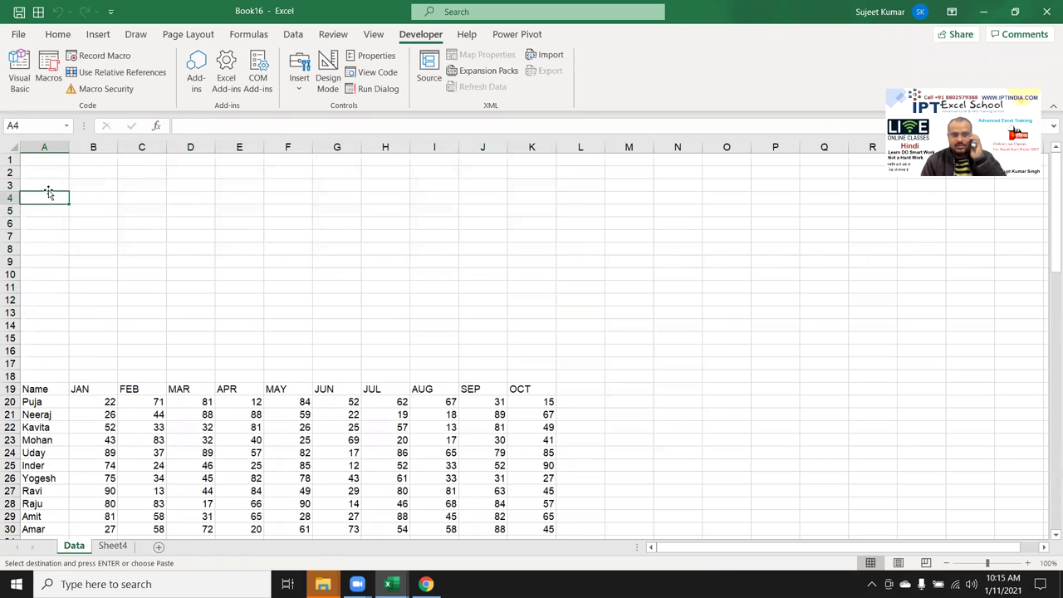
key("ctrl+v")
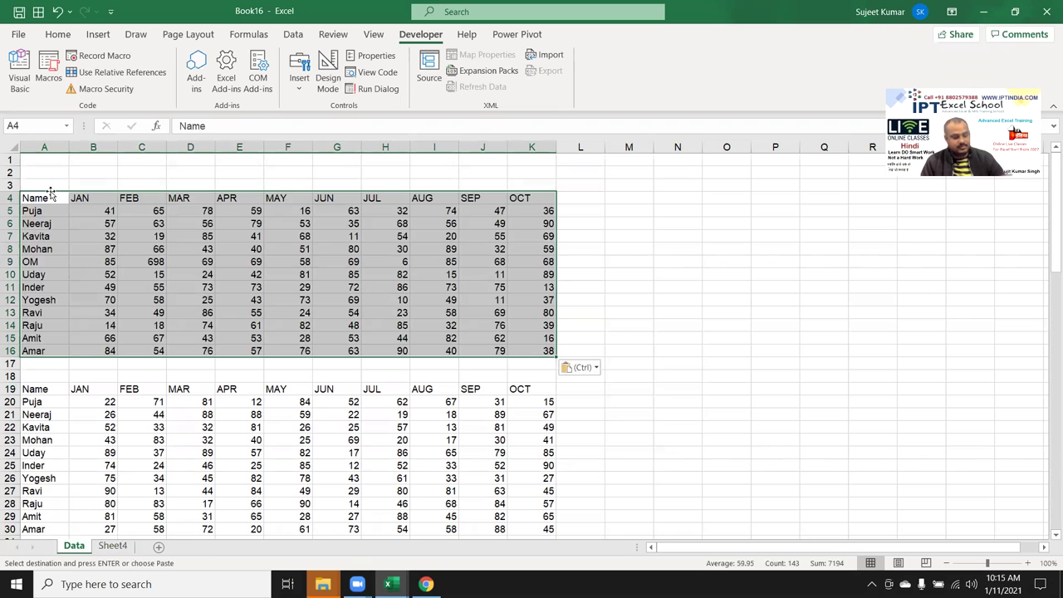
left_click(91, 222)
scroll(50, 341, "down", 4)
scroll(50, 340, "up", 4)
key("Escape")
left_click(12, 185)
left_click_drag(11, 171, 11, 160)
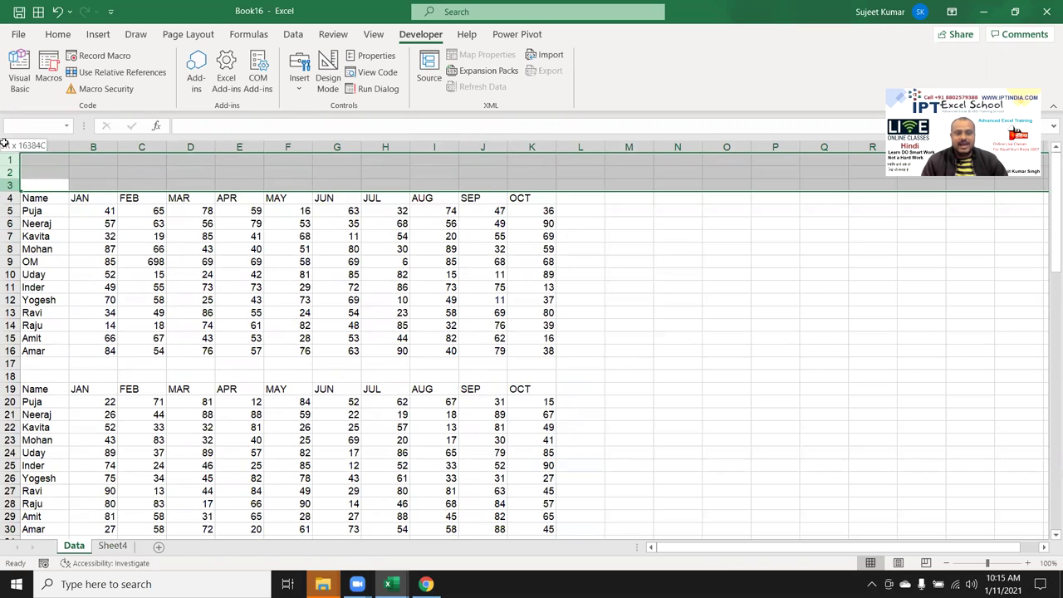
key("ctrl+minus")
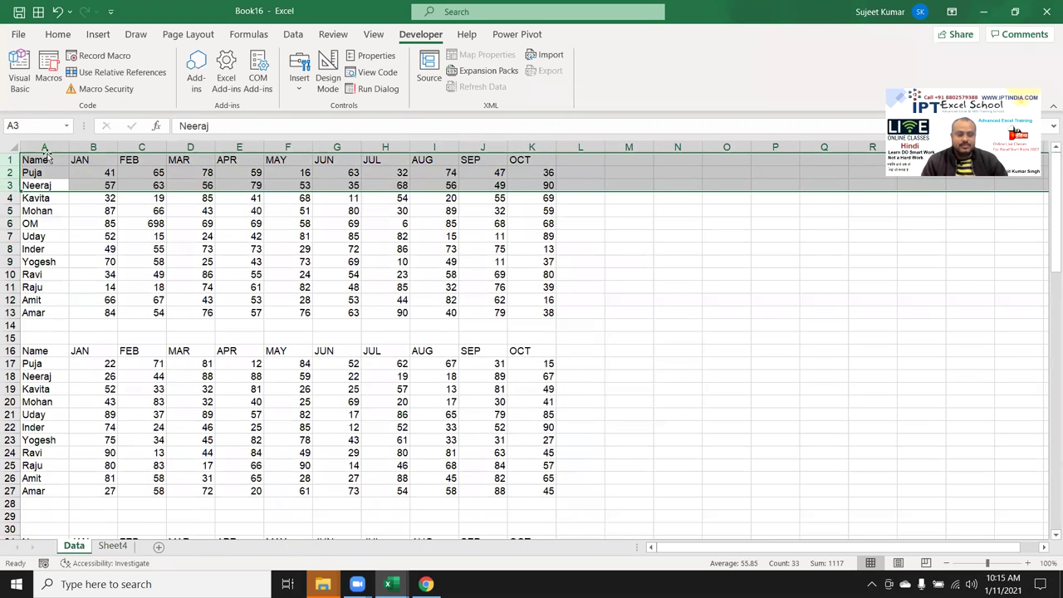
key("ctrl+z")
left_click(47, 160)
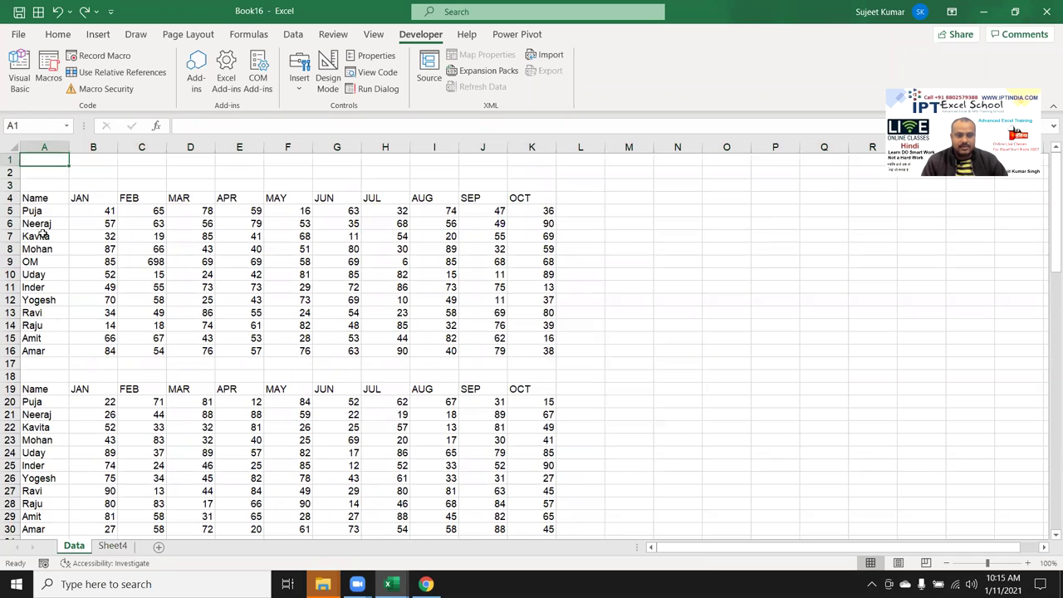
scroll(44, 239, "down", 4)
scroll(44, 238, "up", 4)
scroll(44, 238, "down", 4)
scroll(44, 238, "down", 4)
scroll(44, 238, "down", 4)
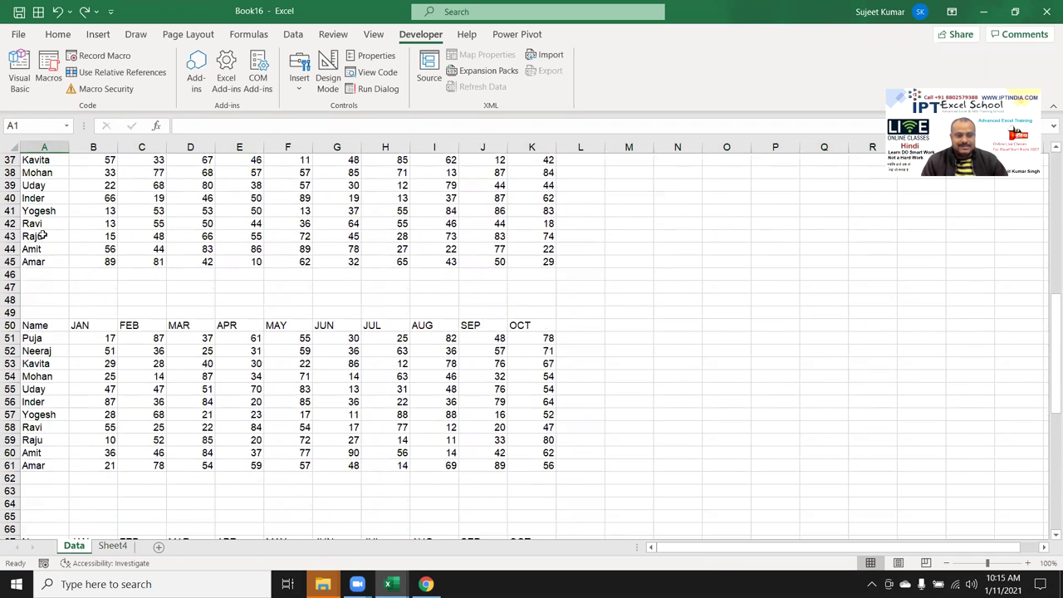
scroll(42, 236, "down", 2)
scroll(42, 236, "down", 4)
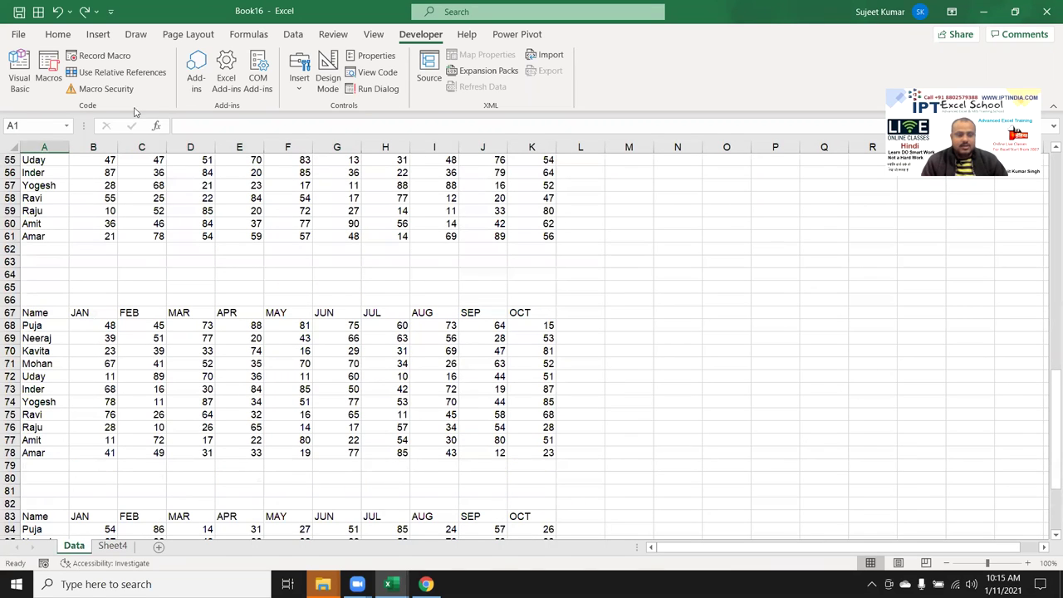
scroll(81, 274, "down", 7)
scroll(81, 274, "up", 11)
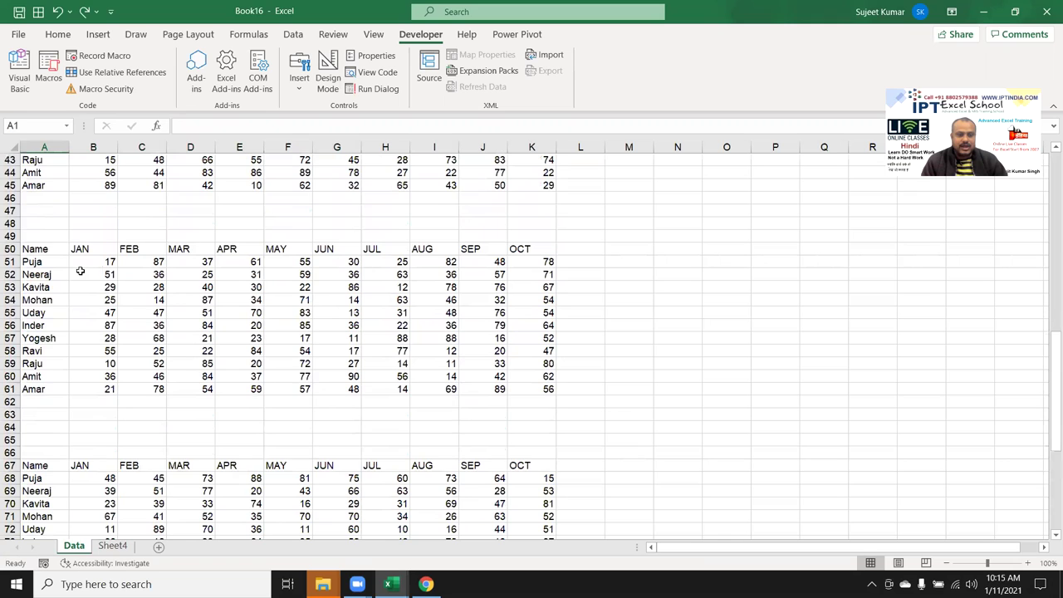
scroll(81, 275, "up", 6)
scroll(81, 275, "up", 5)
scroll(82, 275, "up", 3)
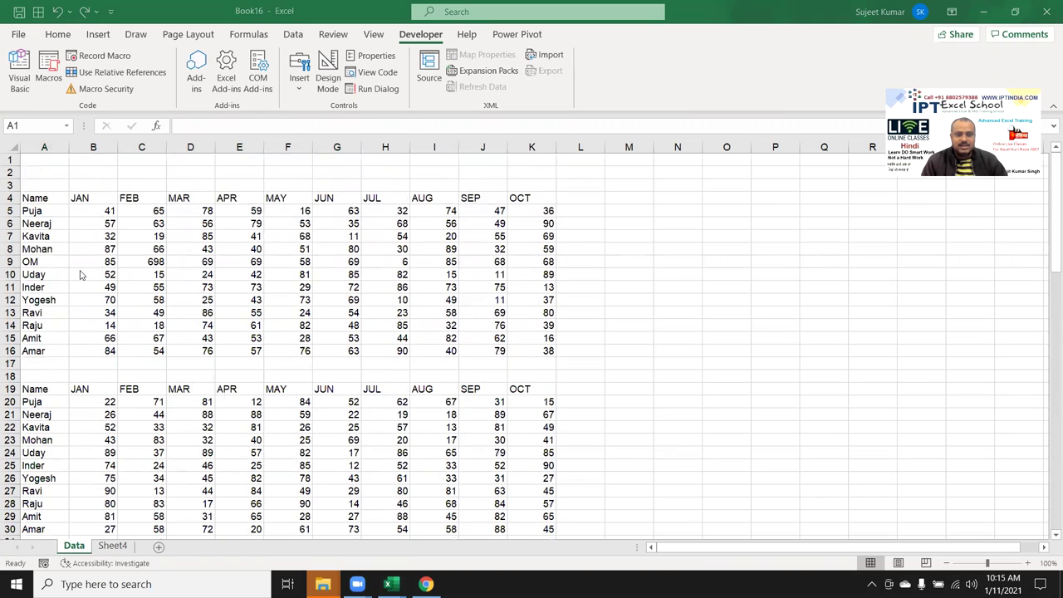
left_click(58, 412)
left_click(48, 440)
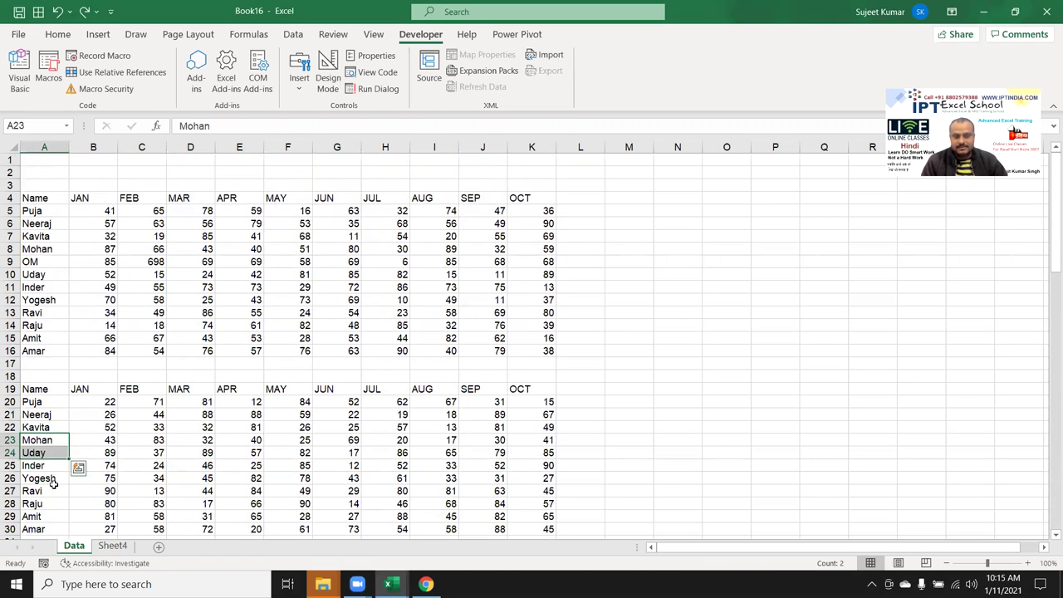
left_click(66, 386)
left_click(61, 415)
left_click(47, 438)
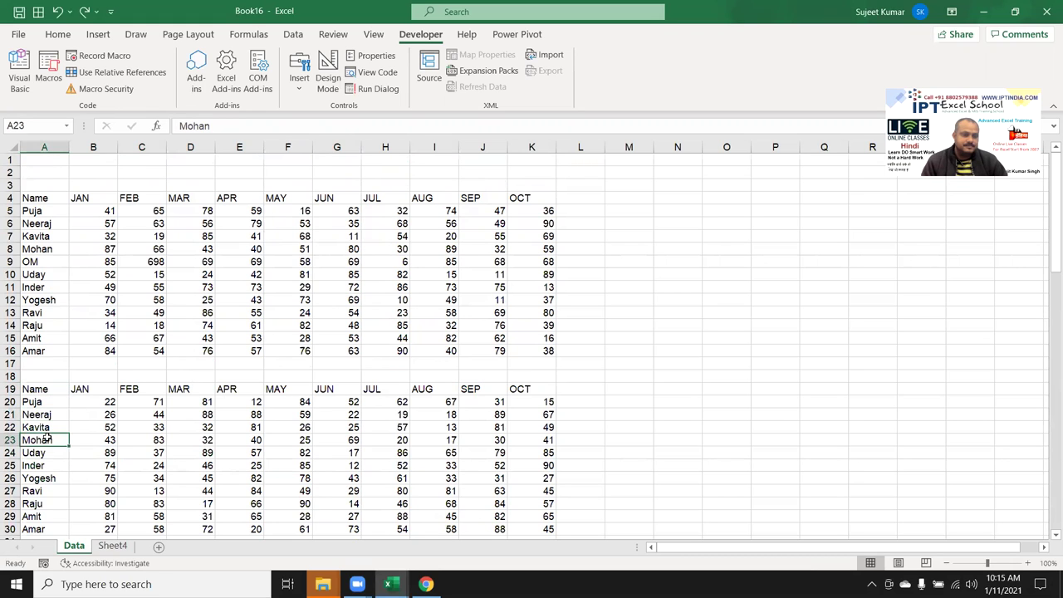
scroll(46, 433, "down", 5)
scroll(46, 434, "down", 1)
scroll(46, 432, "down", 1)
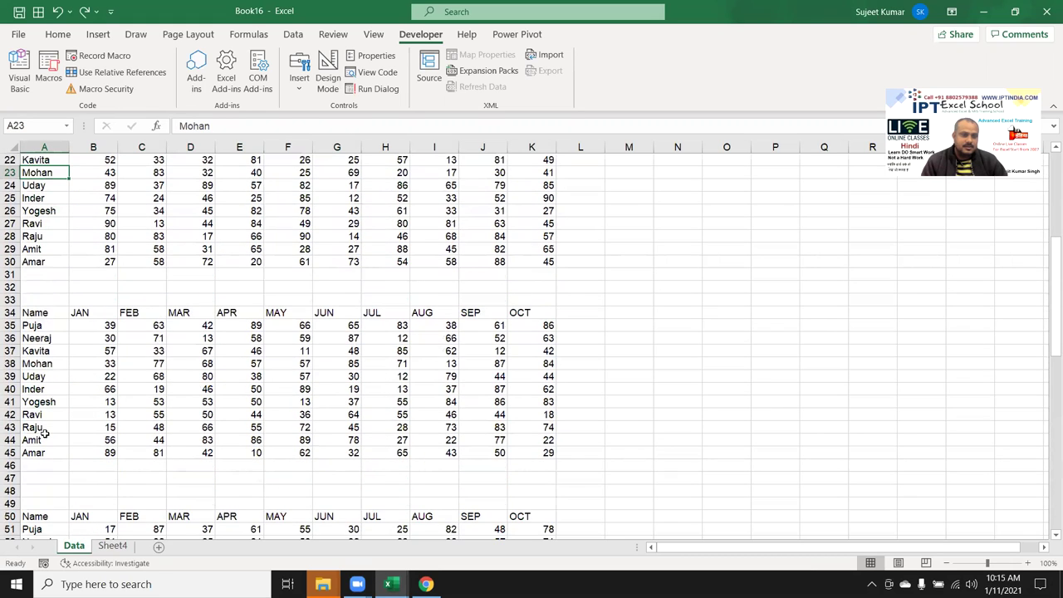
scroll(46, 434, "down", 4)
scroll(45, 431, "down", 1)
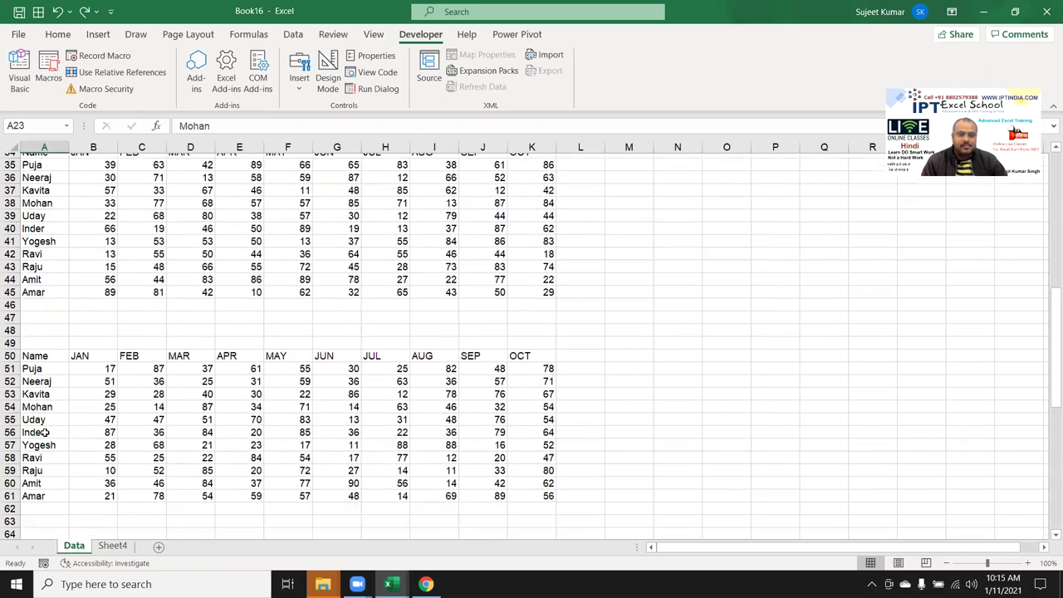
scroll(45, 431, "down", 3)
scroll(46, 431, "down", 3)
scroll(46, 430, "down", 3)
scroll(46, 429, "down", 2)
scroll(44, 427, "down", 1)
left_click(42, 438)
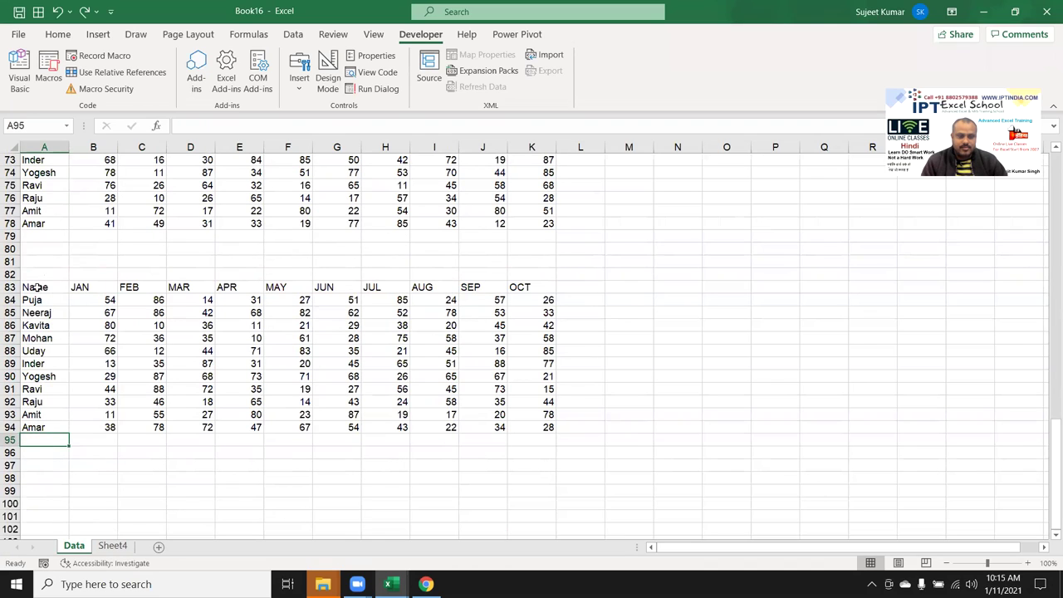
scroll(37, 286, "up", 1)
scroll(37, 286, "up", 4)
scroll(36, 287, "up", 2)
scroll(36, 286, "up", 4)
scroll(37, 287, "up", 3)
scroll(36, 286, "up", 3)
scroll(36, 286, "up", 6)
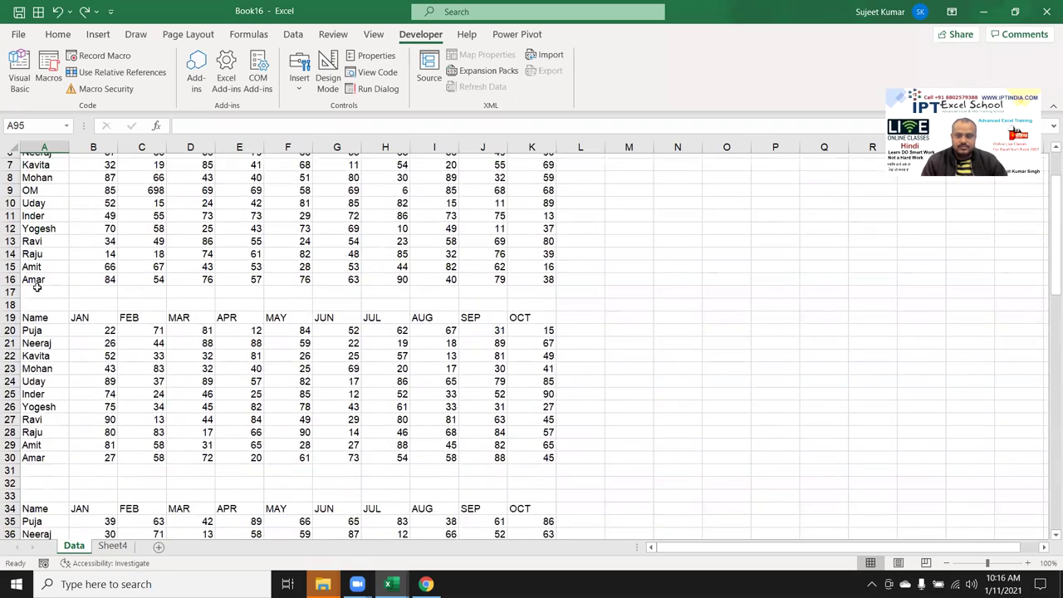
scroll(36, 287, "up", 2)
scroll(45, 313, "down", 2)
scroll(45, 313, "up", 2)
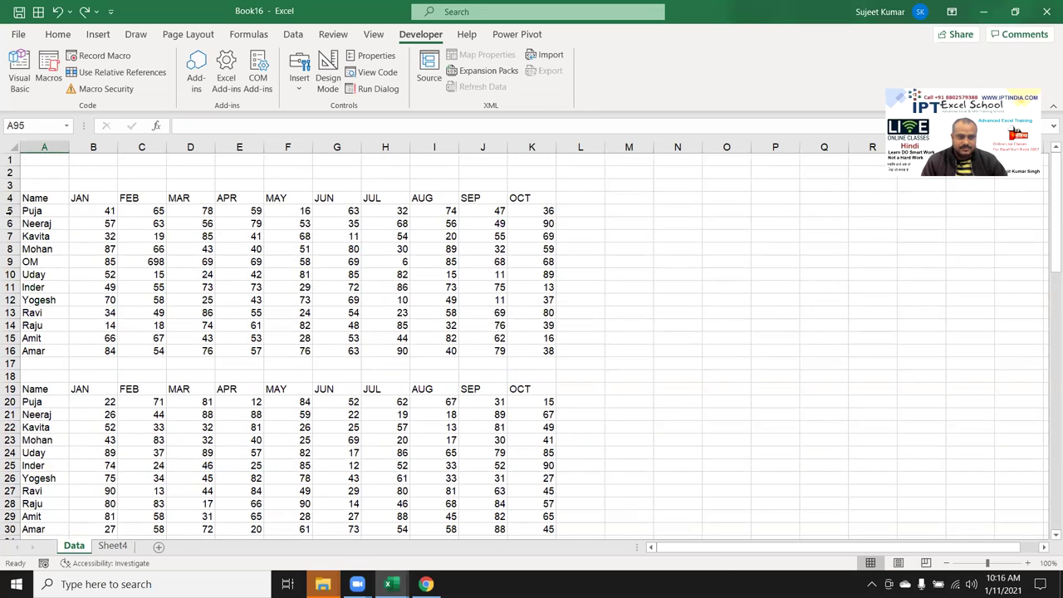
left_click(62, 164)
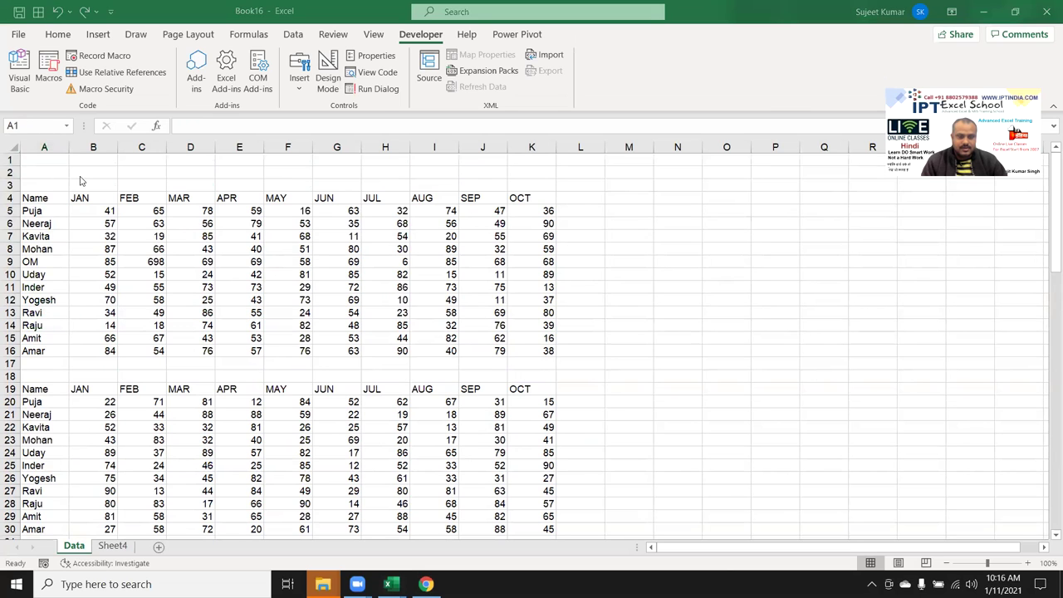
Type Range("A1").EntireRow.Insert on a new line above the xlDown line
key("alt+Tab")
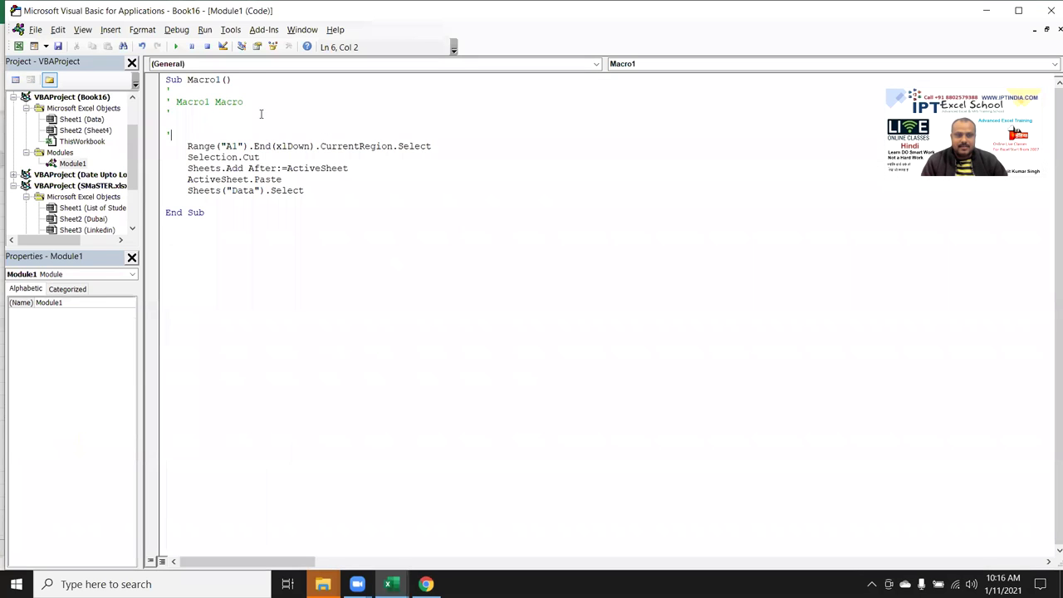
key("Down")
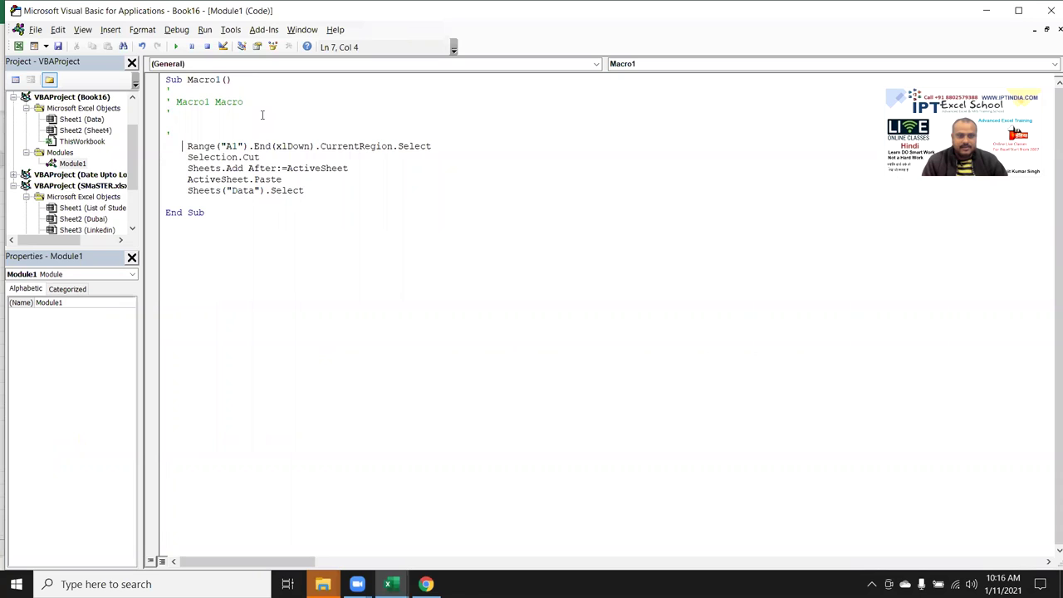
key("Right")
key("Return")
key("Up")
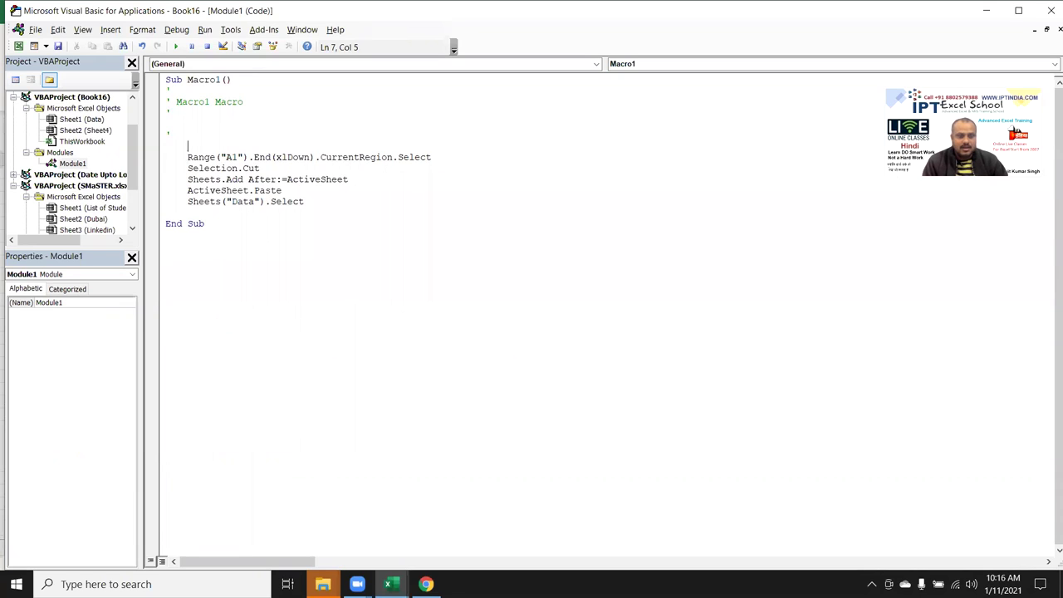
type("range(\"A")
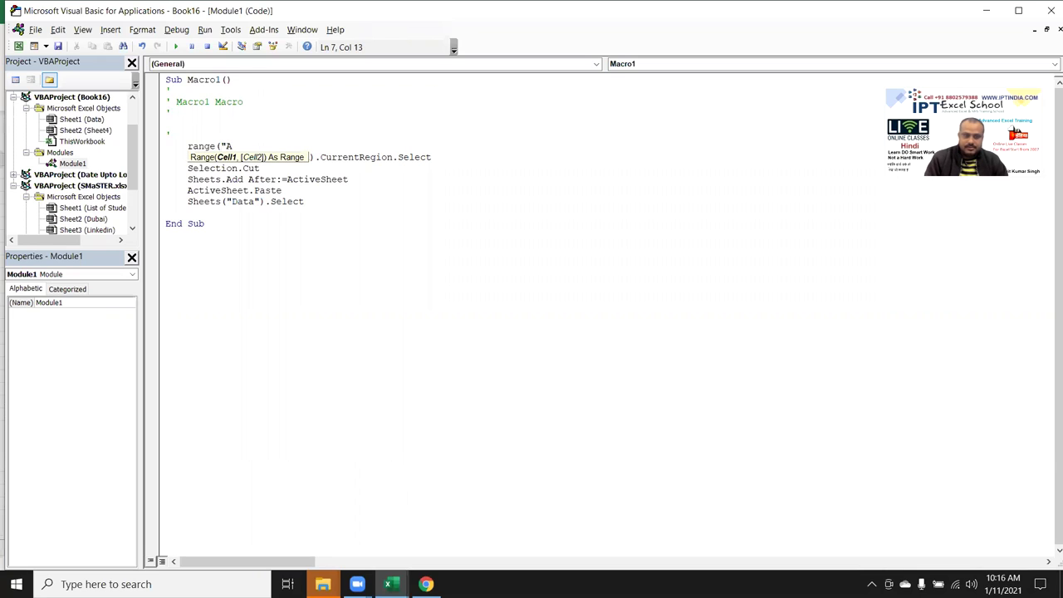
type("1\")")
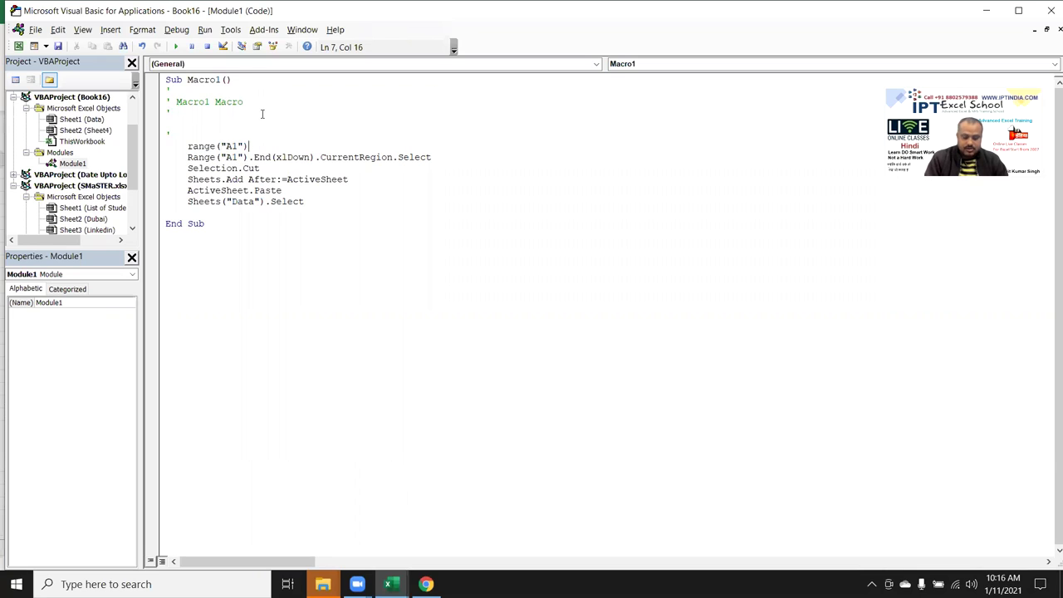
type(".e")
key("Down")
type("n")
key("Down")
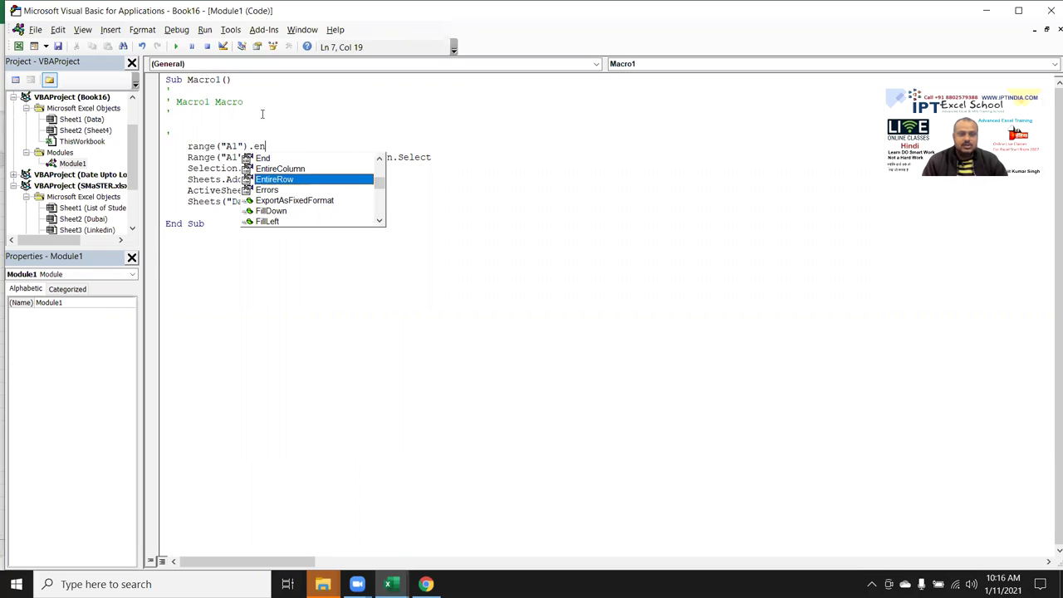
key("Tab")
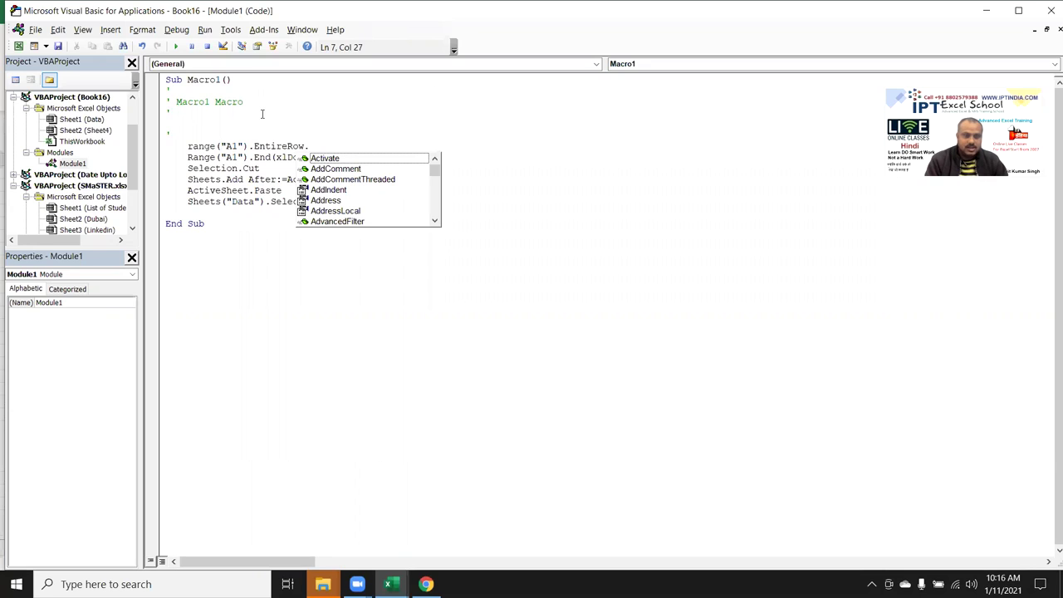
type("i")
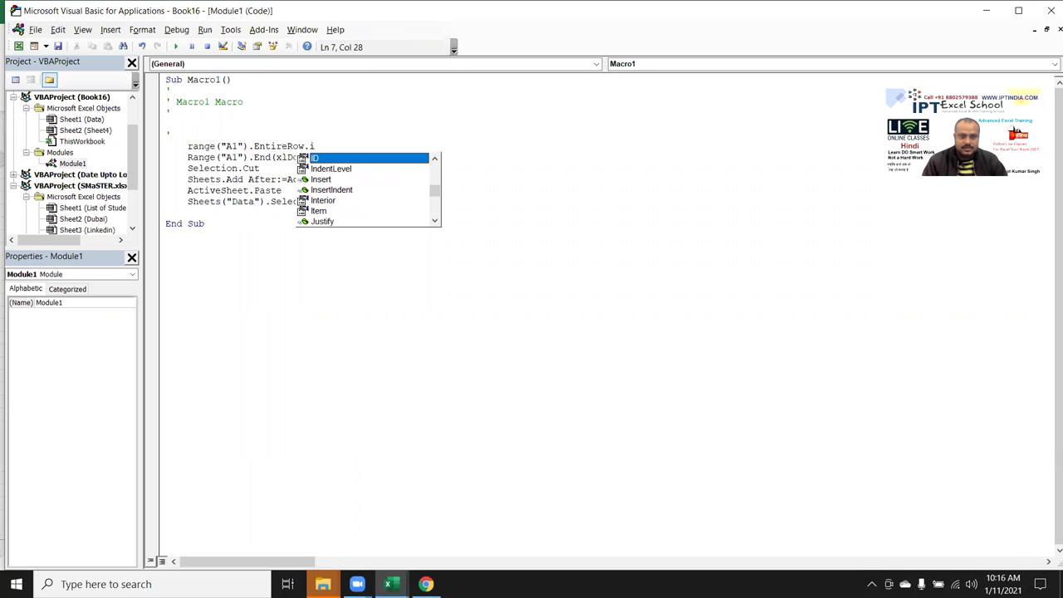
type("ns")
key("Return")
Paste a second EntireRow.Insert line and add a blank line before the block-moving code
key("Up")
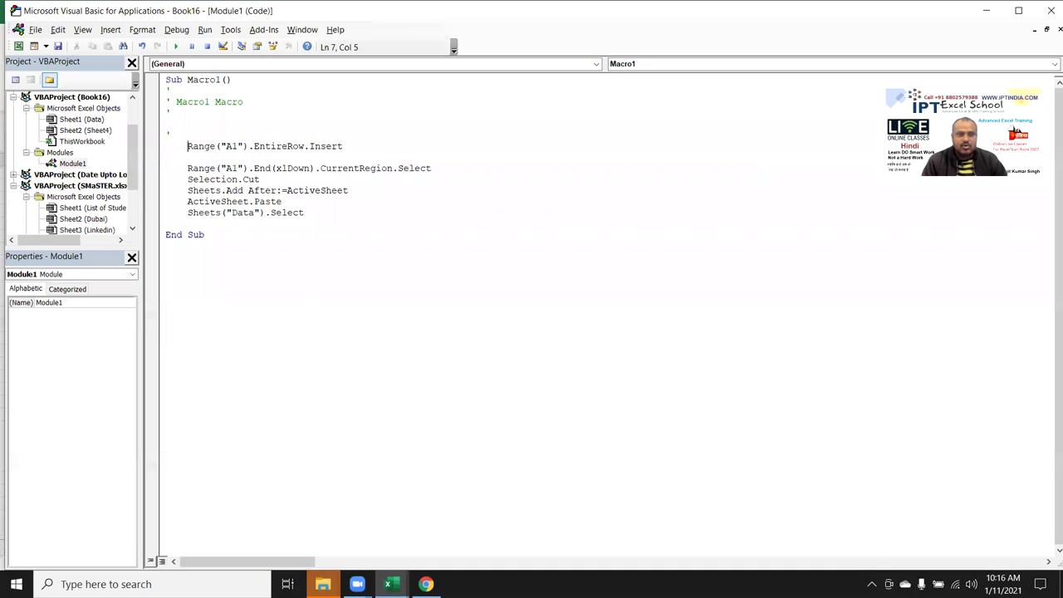
key("shift+Down")
key("shift+Left")
key("shift+Left")
key("shift+Left")
key("shift+Left")
key("ctrl+c")
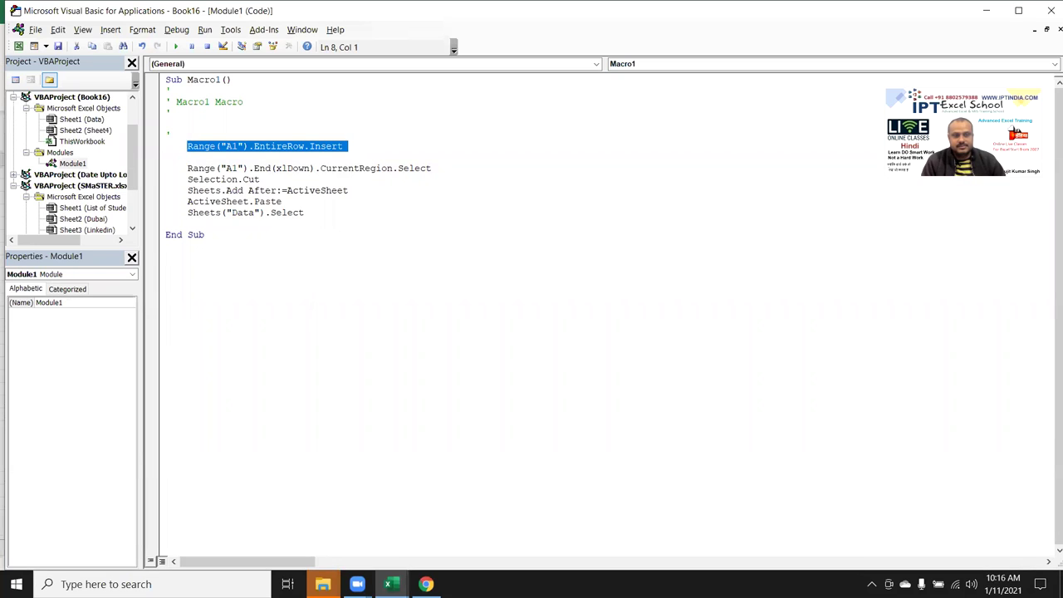
key("Right")
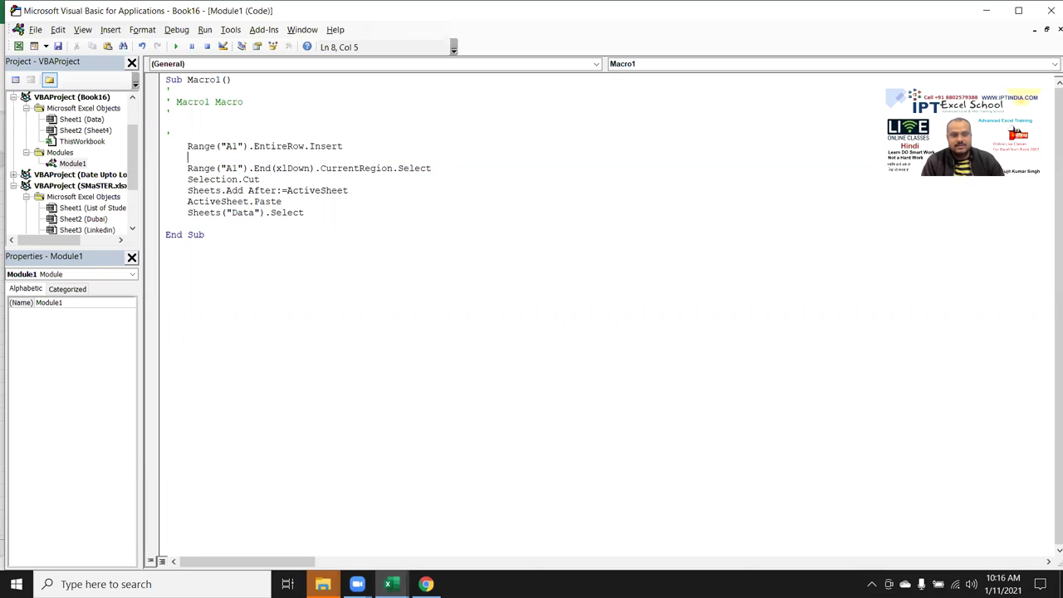
key("ctrl+v")
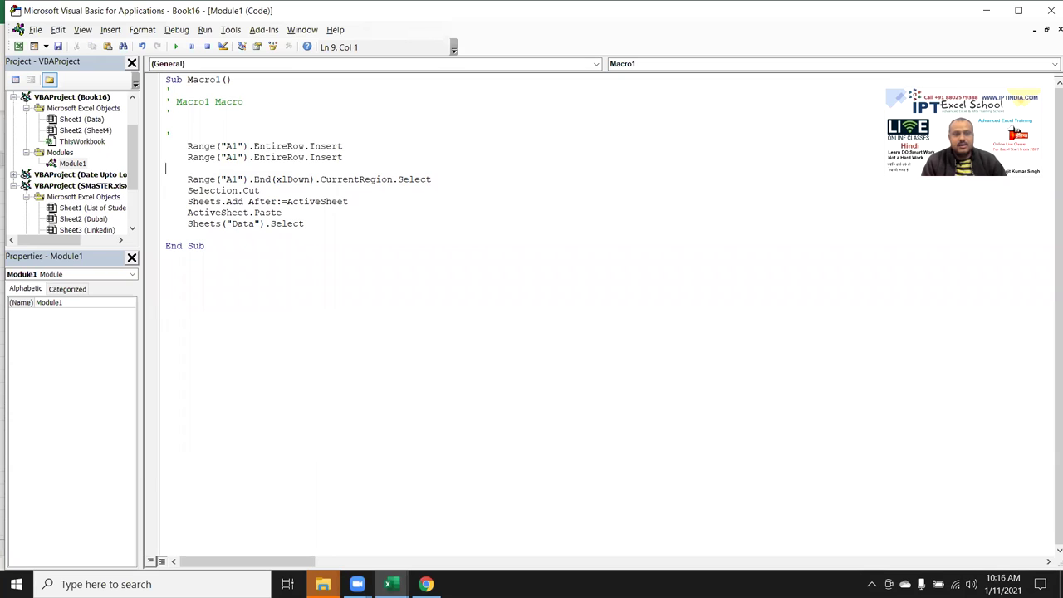
key("Return")
key("Down")
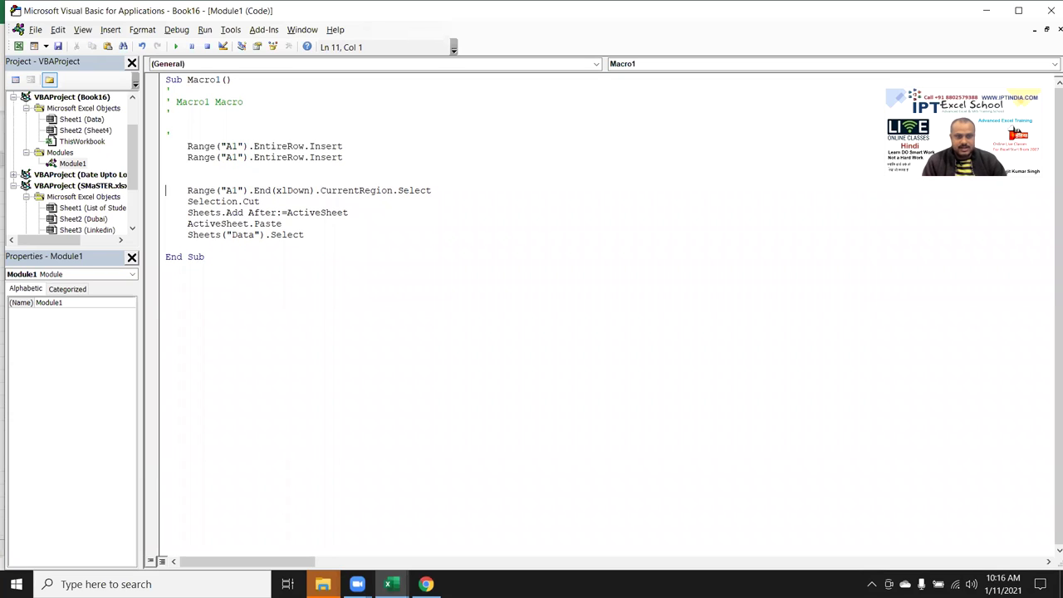
key("alt+F11")
key("alt+F11")
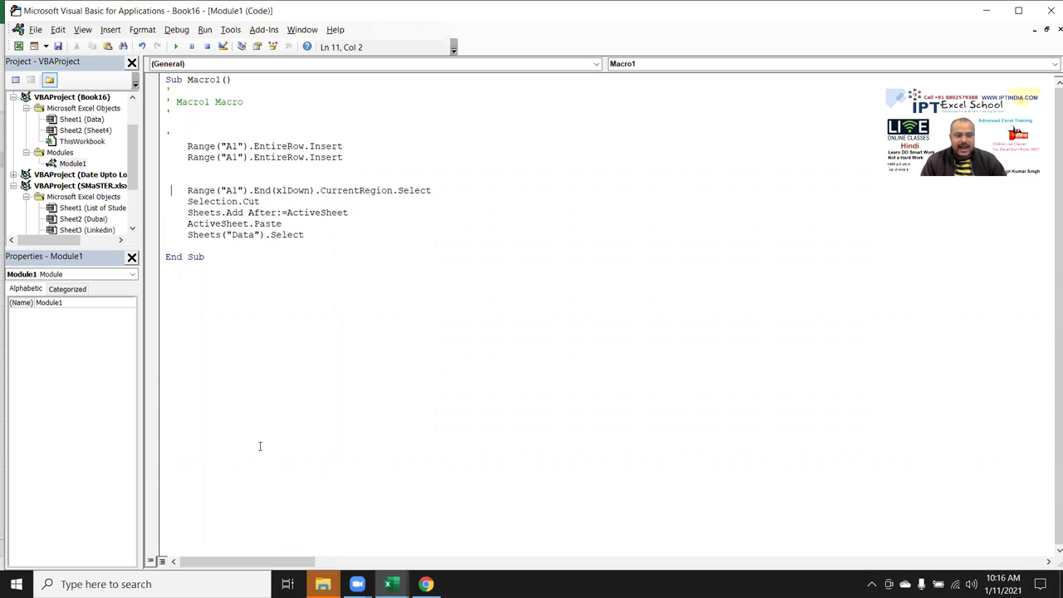
left_click(390, 581)
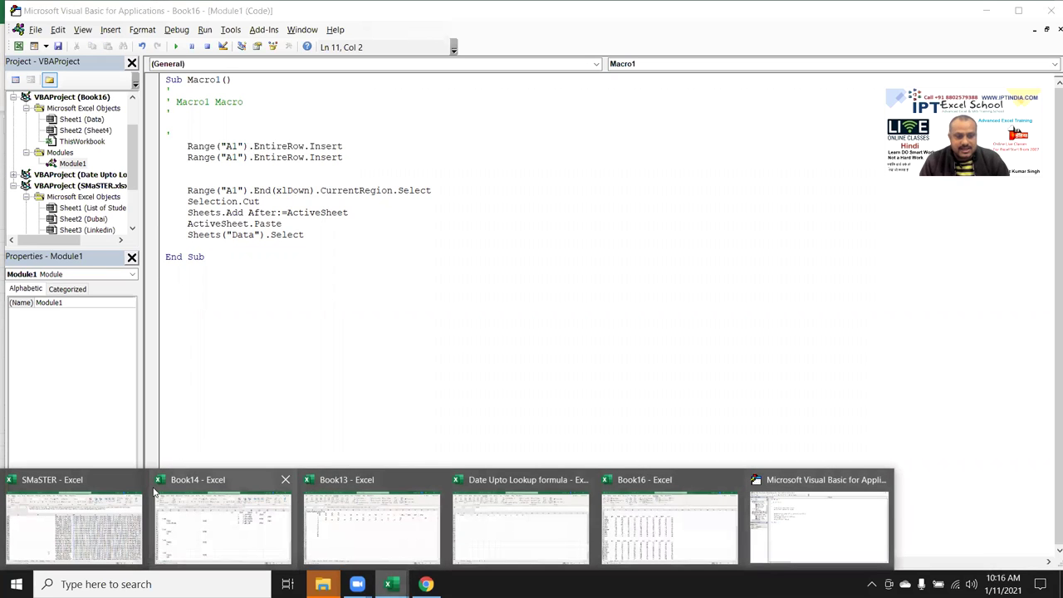
left_click(631, 532)
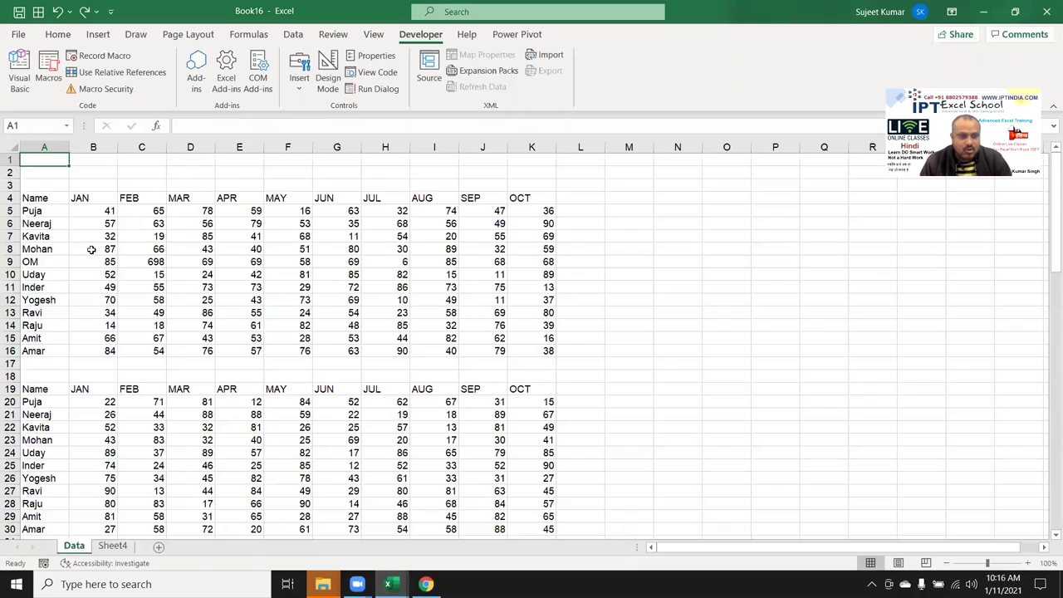
scroll(92, 249, "down", 5)
scroll(91, 254, "down", 12)
scroll(94, 282, "down", 6)
scroll(94, 290, "down", 2)
scroll(94, 299, "down", 2)
scroll(83, 315, "up", 5)
left_click(52, 367)
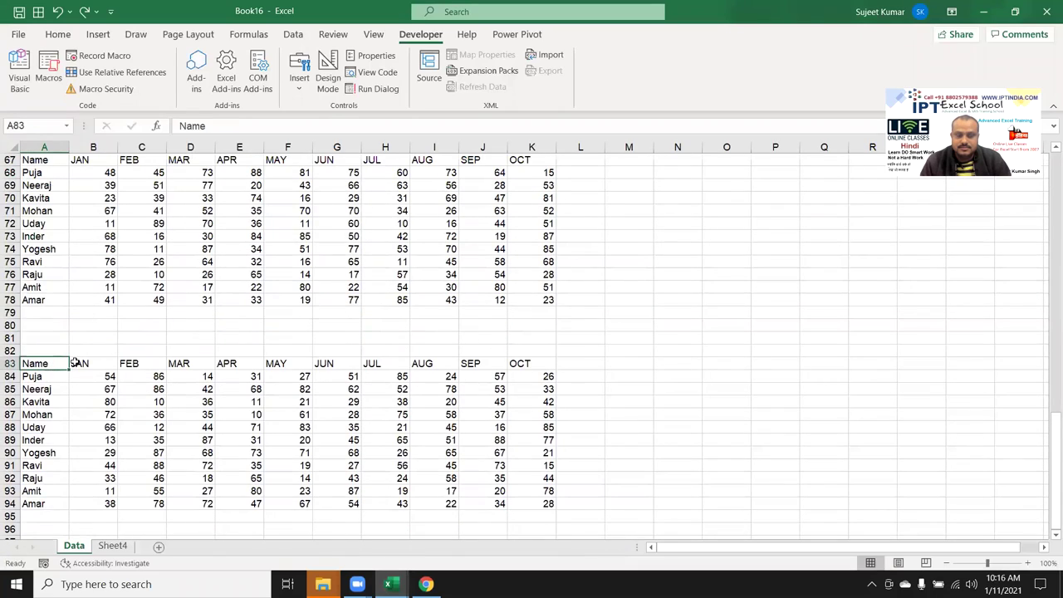
scroll(111, 340, "up", 3)
scroll(112, 341, "up", 1)
scroll(85, 338, "up", 3)
scroll(86, 338, "up", 4)
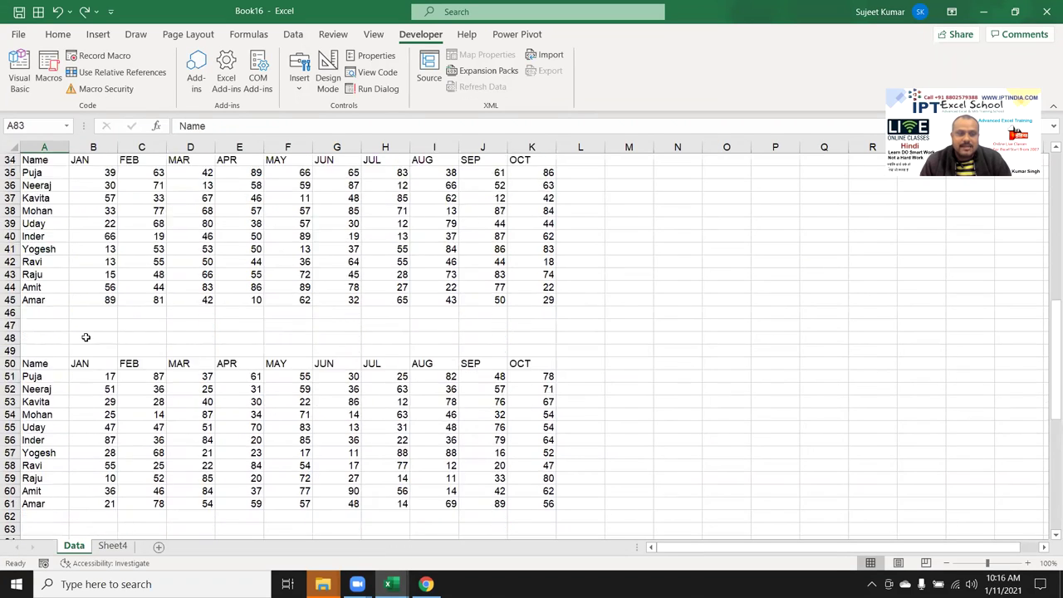
scroll(73, 316, "up", 6)
scroll(63, 291, "up", 2)
scroll(63, 287, "up", 3)
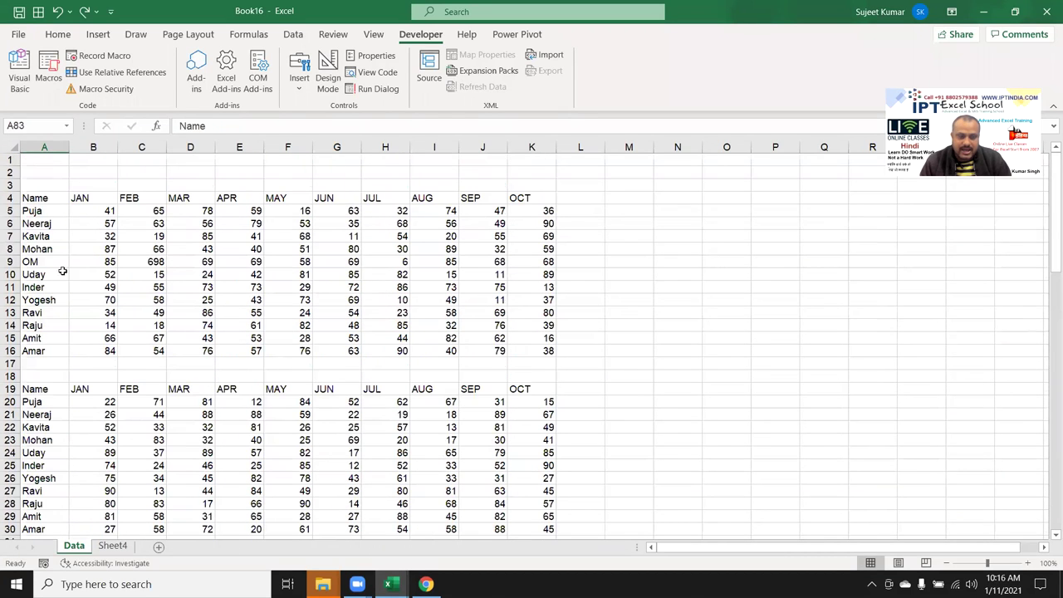
left_click_drag(65, 198, 519, 199)
left_click(519, 199)
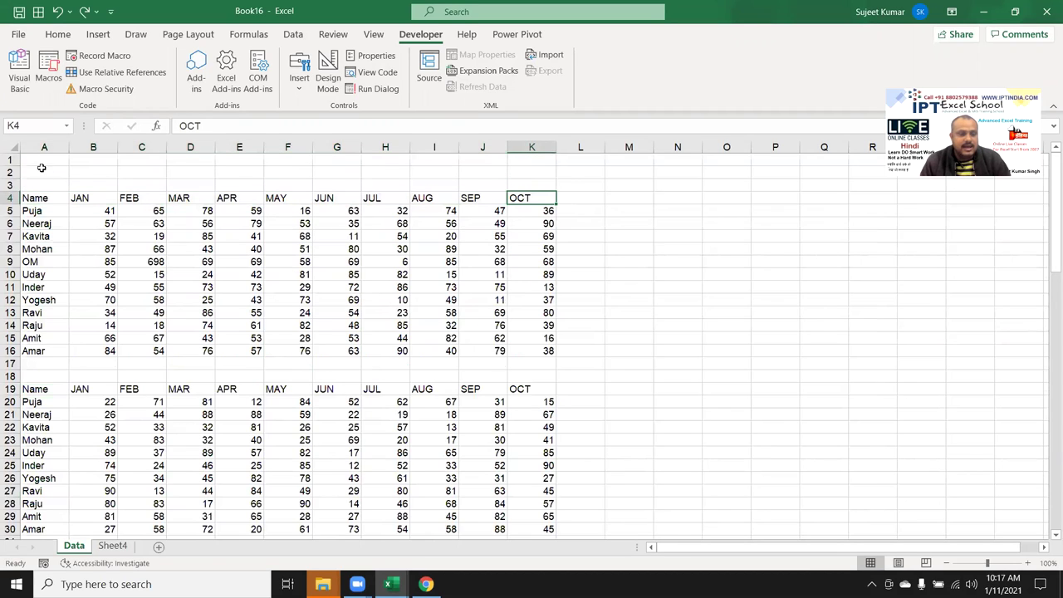
left_click(38, 185)
left_click(53, 375)
left_click(41, 388)
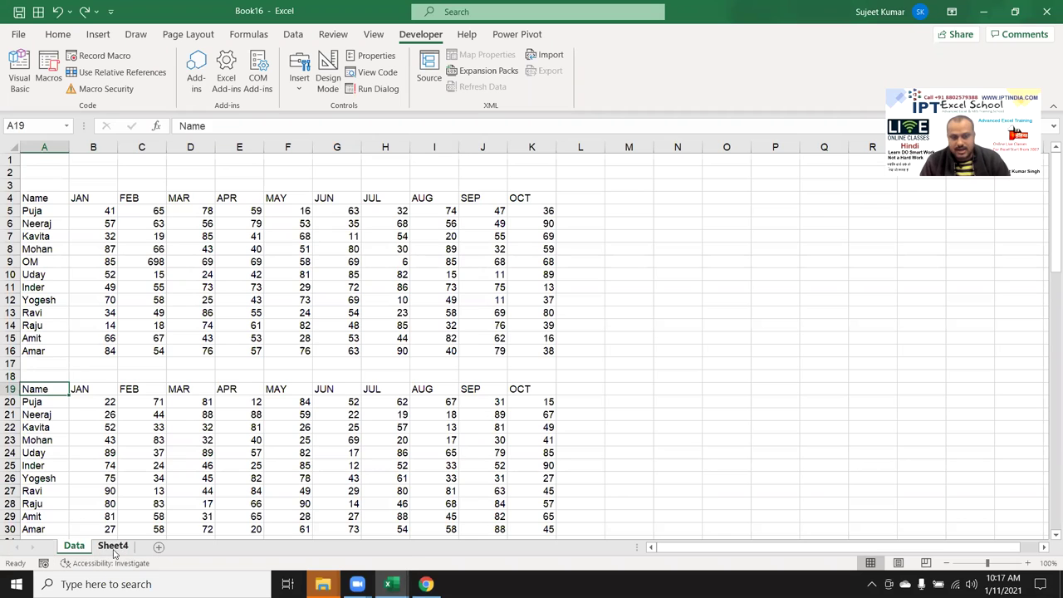
left_click(112, 546)
left_click(82, 549)
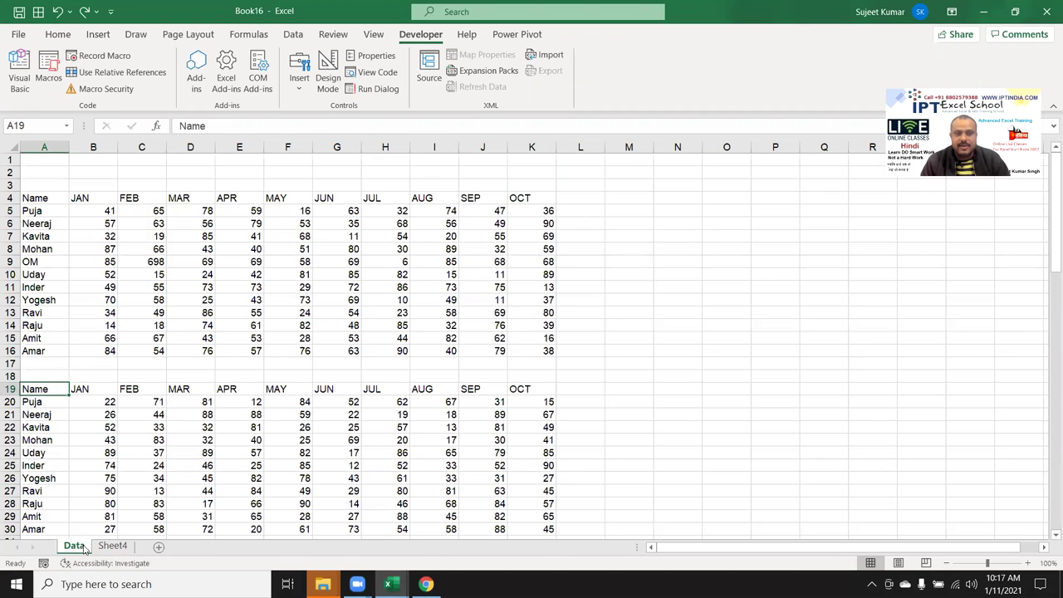
key("alt+Tab")
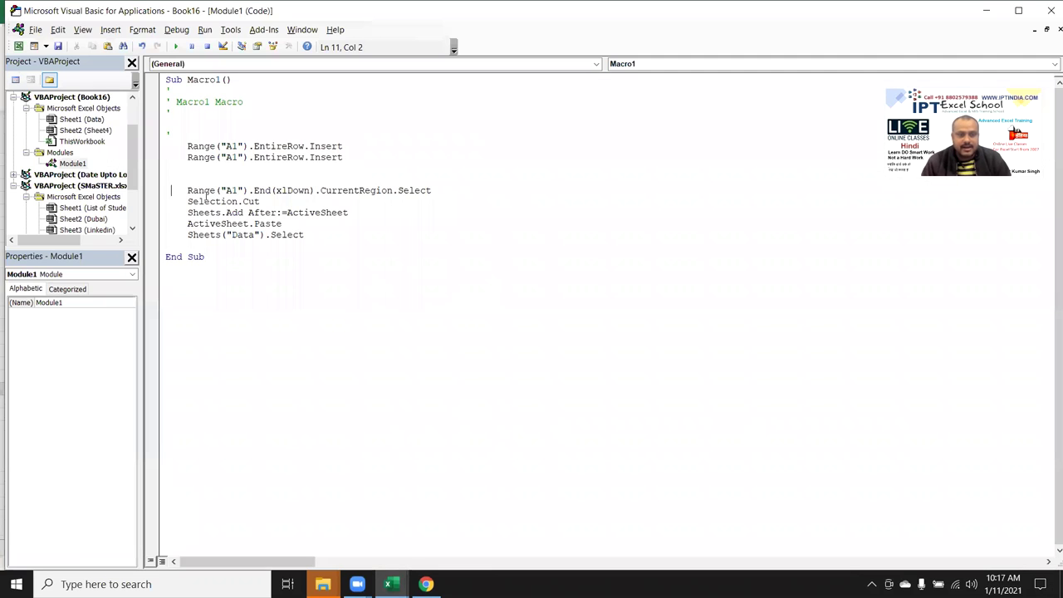
Add a Dim c As Long declaration at the top of Macro1
key("Left")
key("Return")
left_click(166, 178)
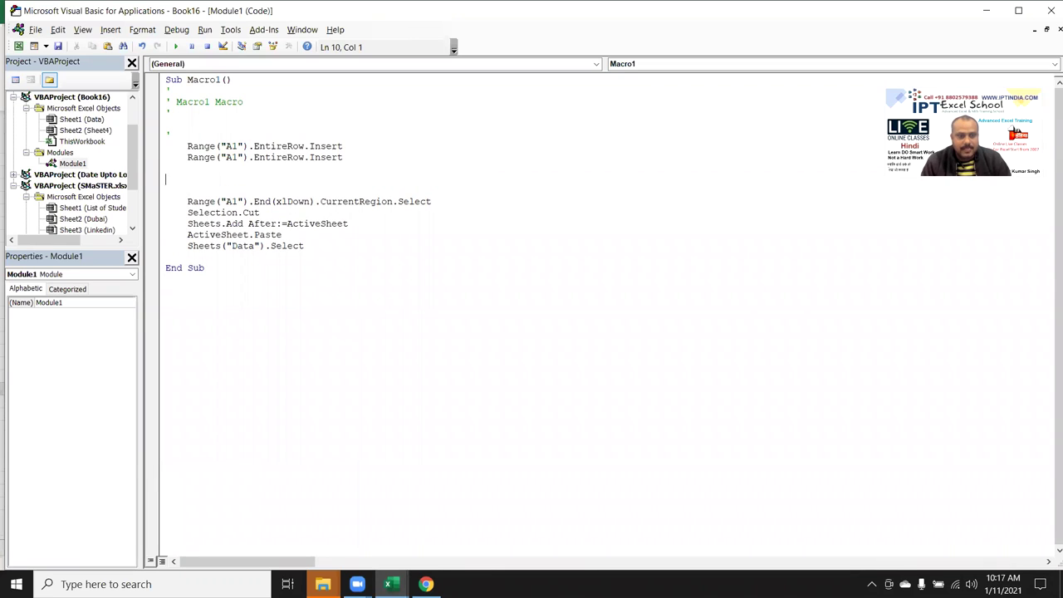
left_click(188, 145)
key("Return")
left_click(170, 135)
type("dim")
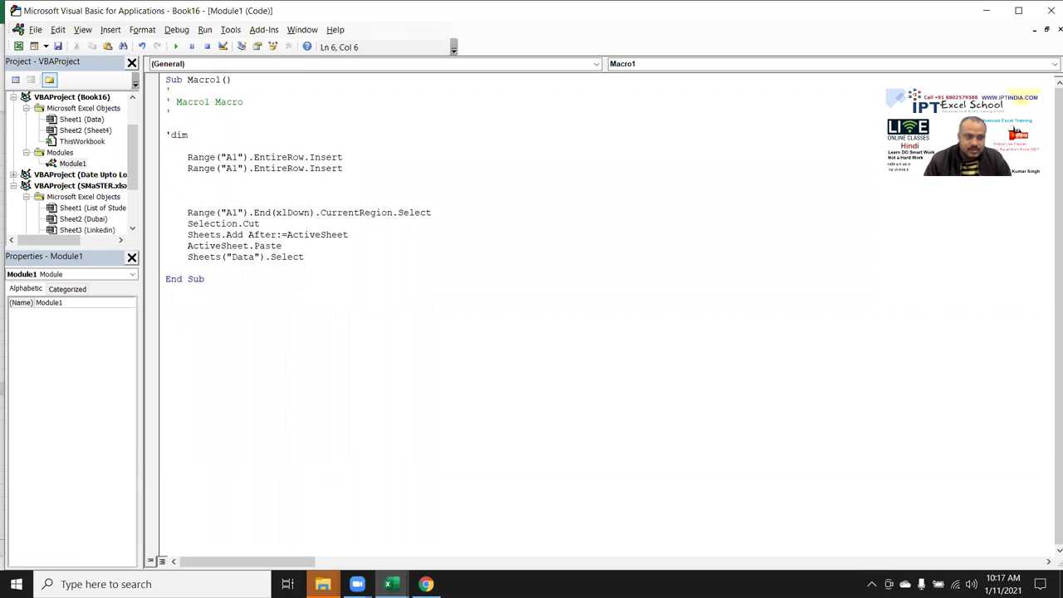
key("Delete")
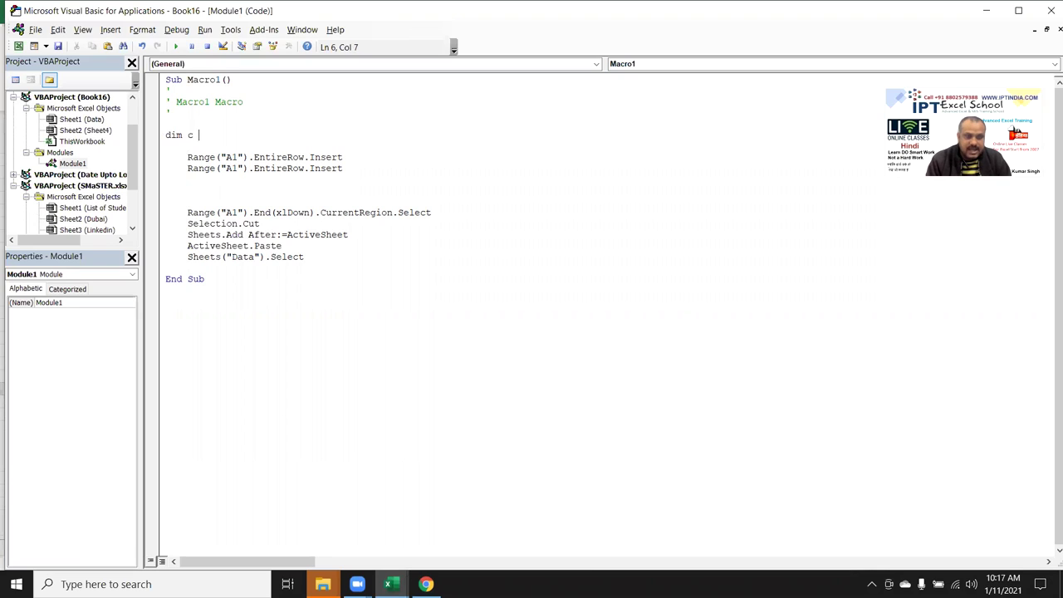
type("as ")
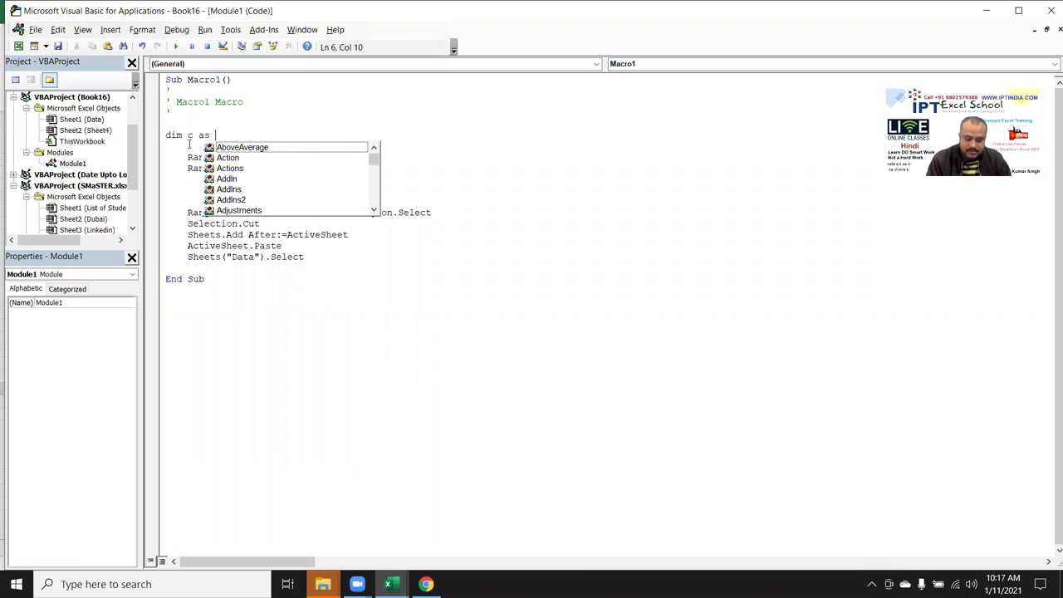
type("long")
left_click(190, 145)
key("Down")
key("Down")
key("Down")
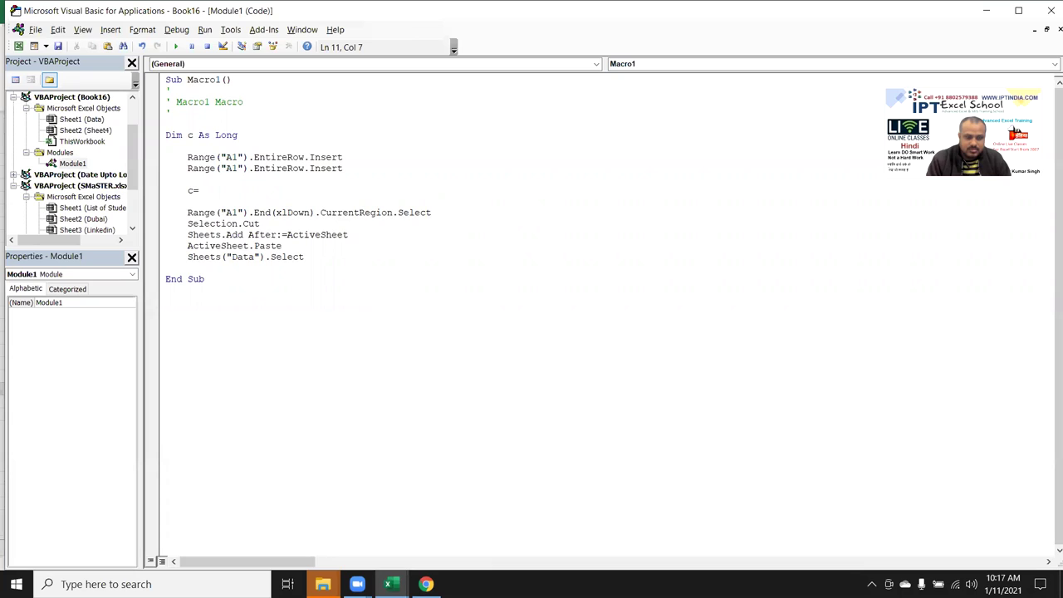
Write c = Application.WorksheetFunction.CountIf(Sheets("Data").Range("A:A"), "Name")
type("applica")
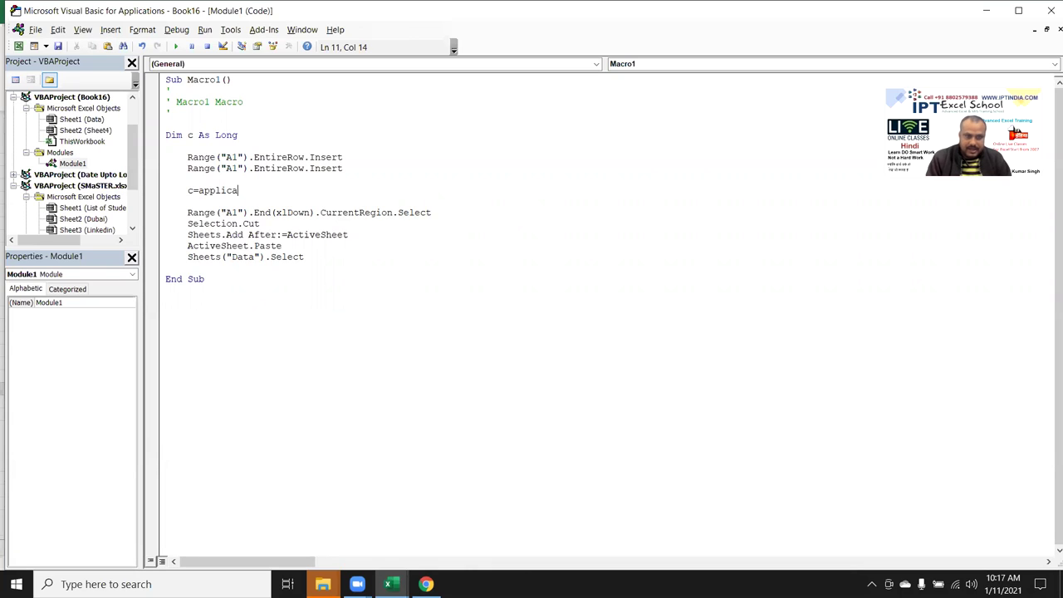
type("tion.")
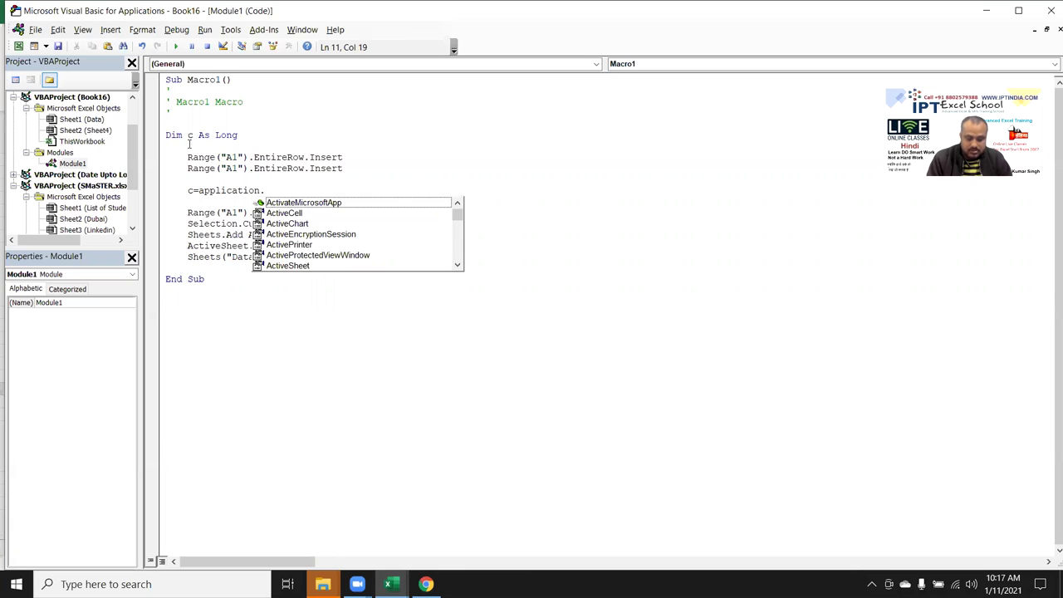
type("cou")
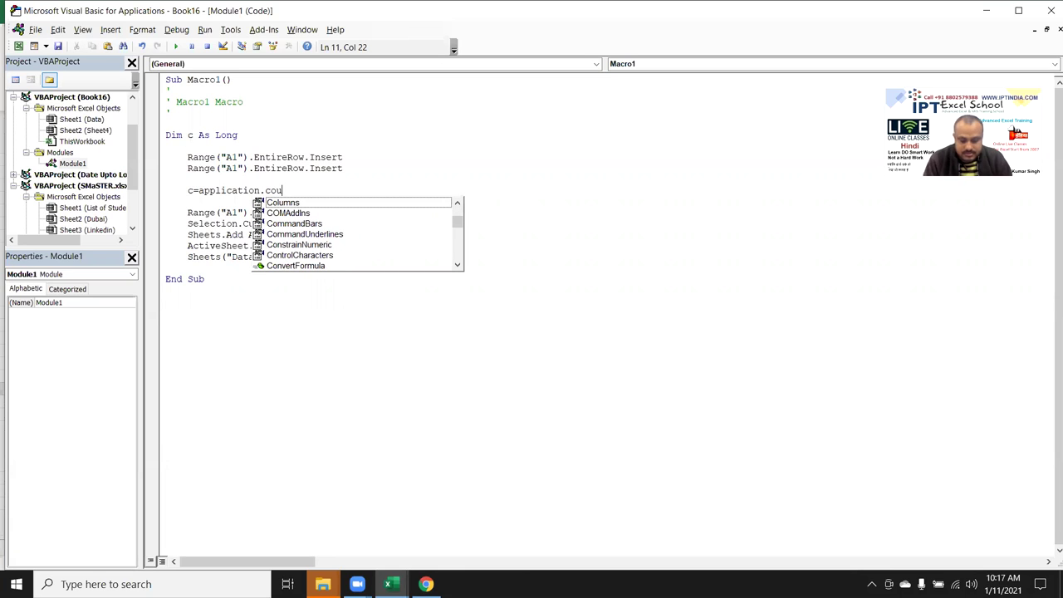
key("BackSpace")
key("BackSpace")
key("BackSpace")
type("wi")
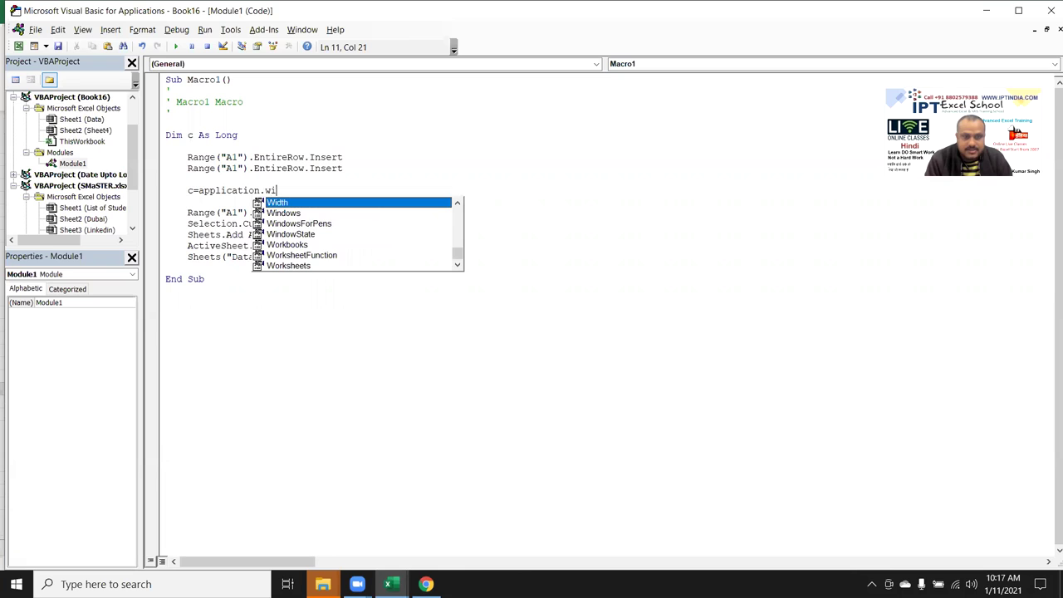
key("BackSpace")
type("or")
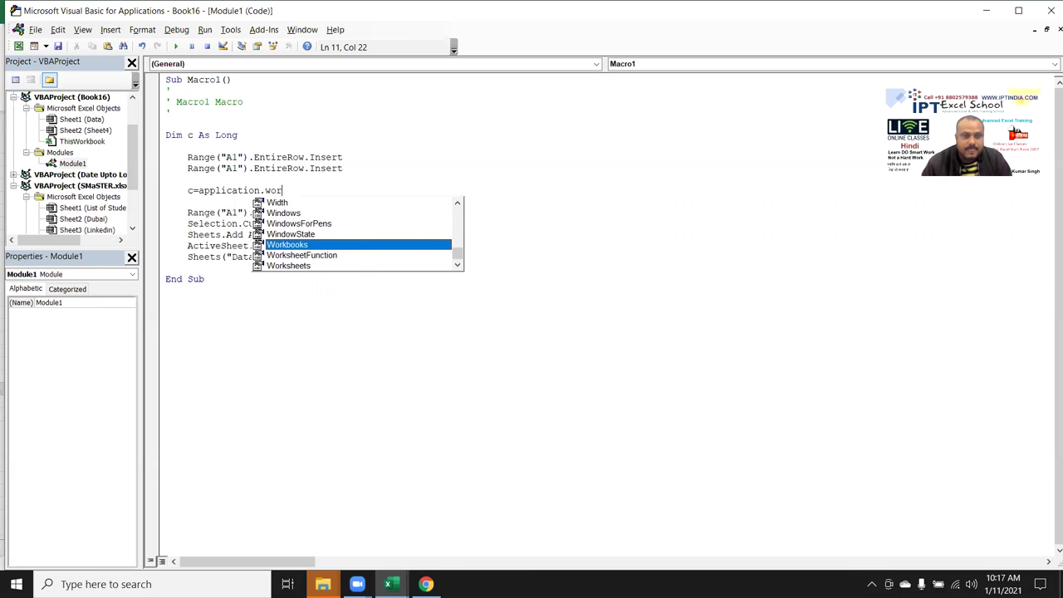
key("Tab")
type(".cou")
key("Down")
key("Down")
key("Down")
key("Tab")
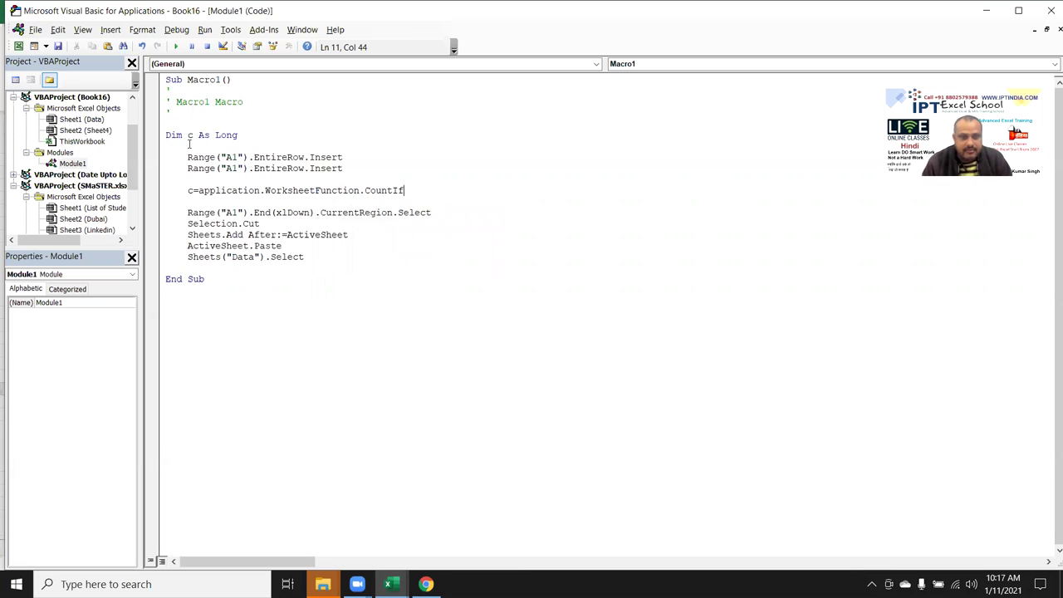
type("(sheets(\"D")
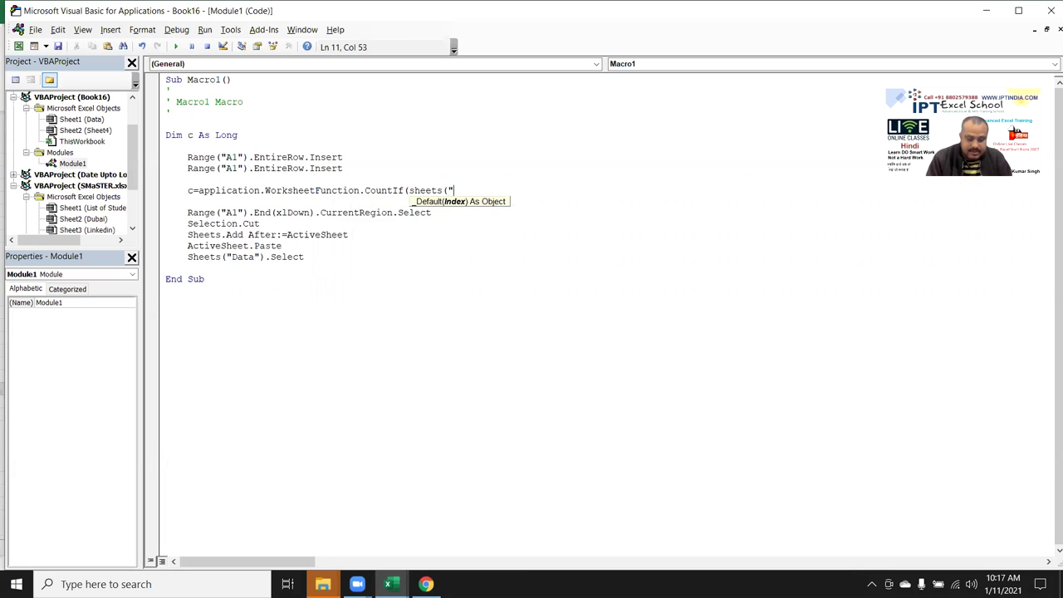
type("ata")
key("Return")
key("Return")
type("\"")
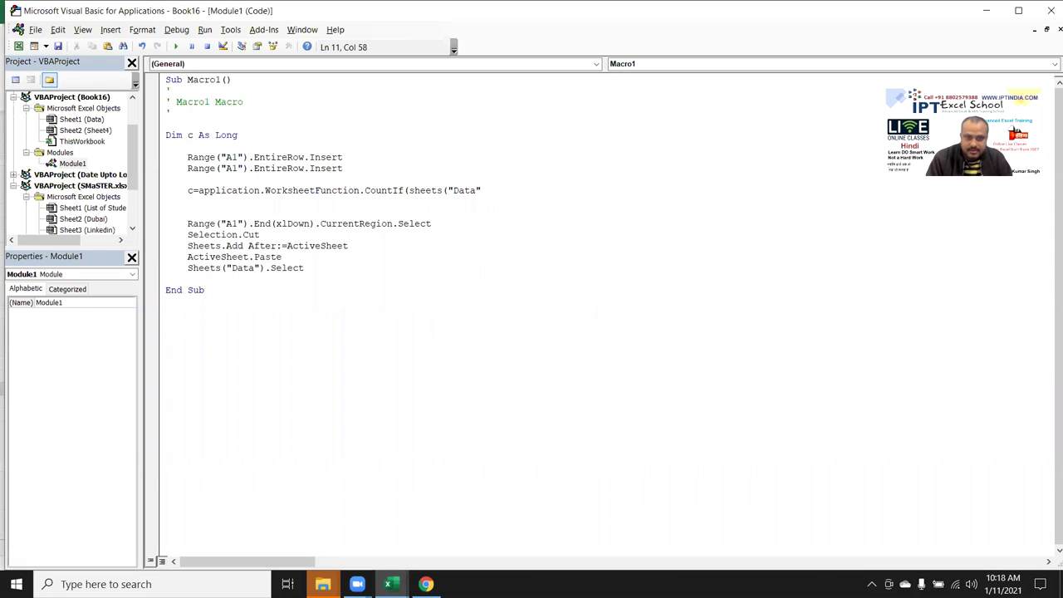
type(").range(")
type("A")
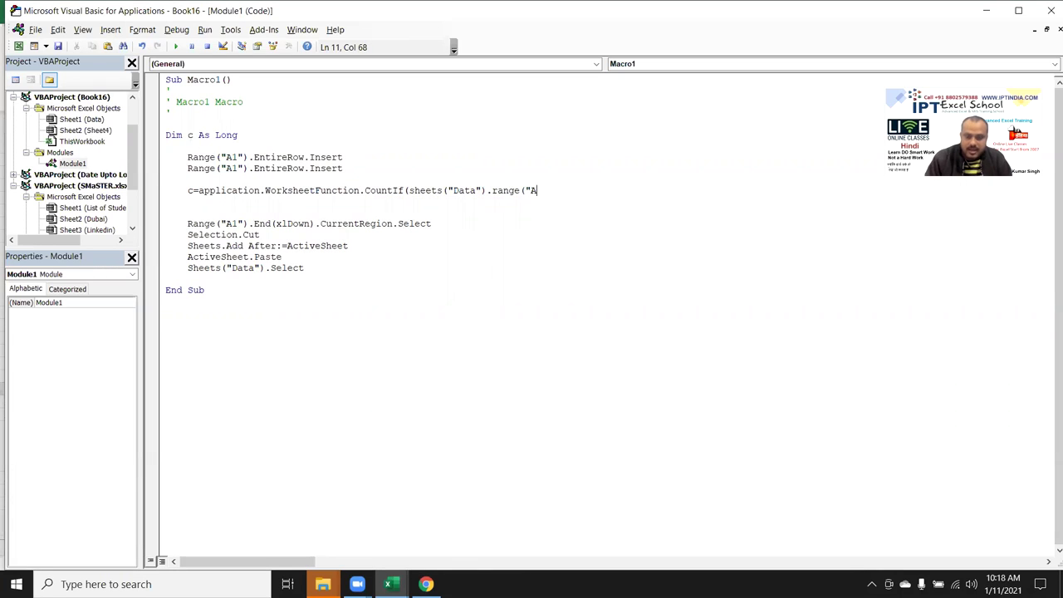
type(":A\"")
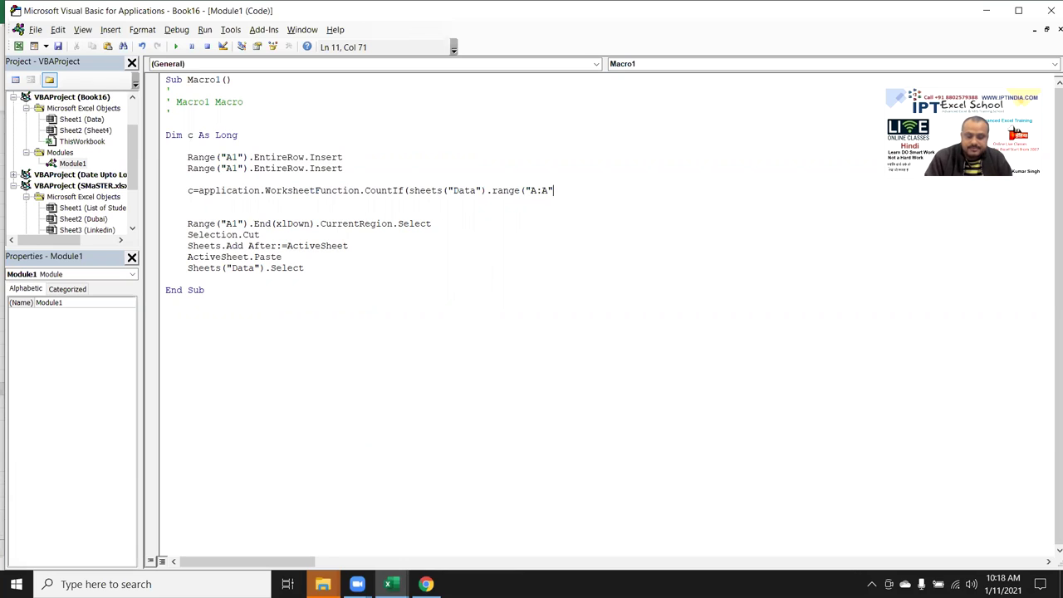
type("),\"Name")
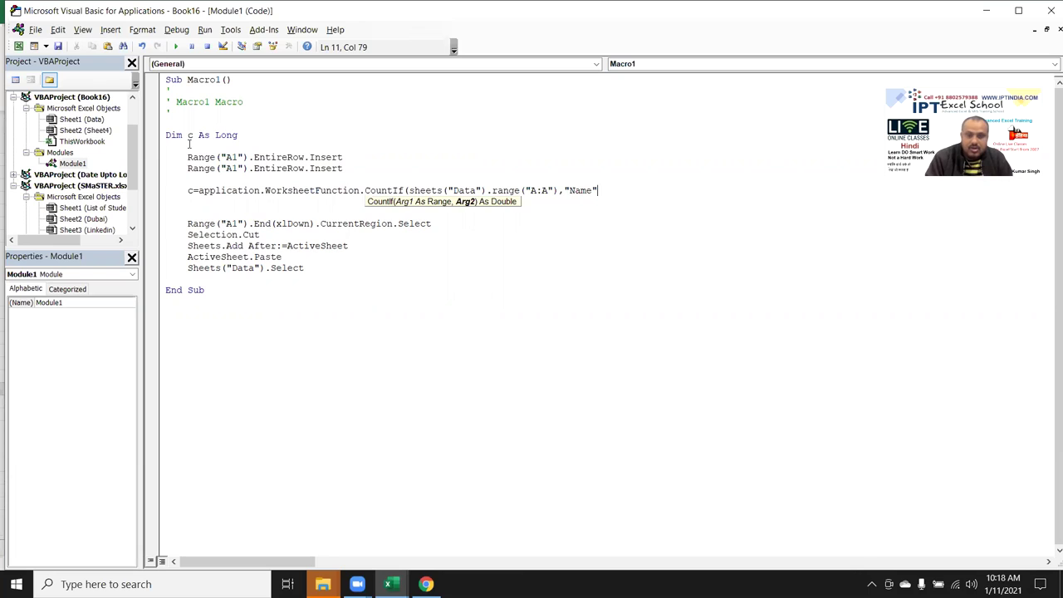
type(")")
key("Return")
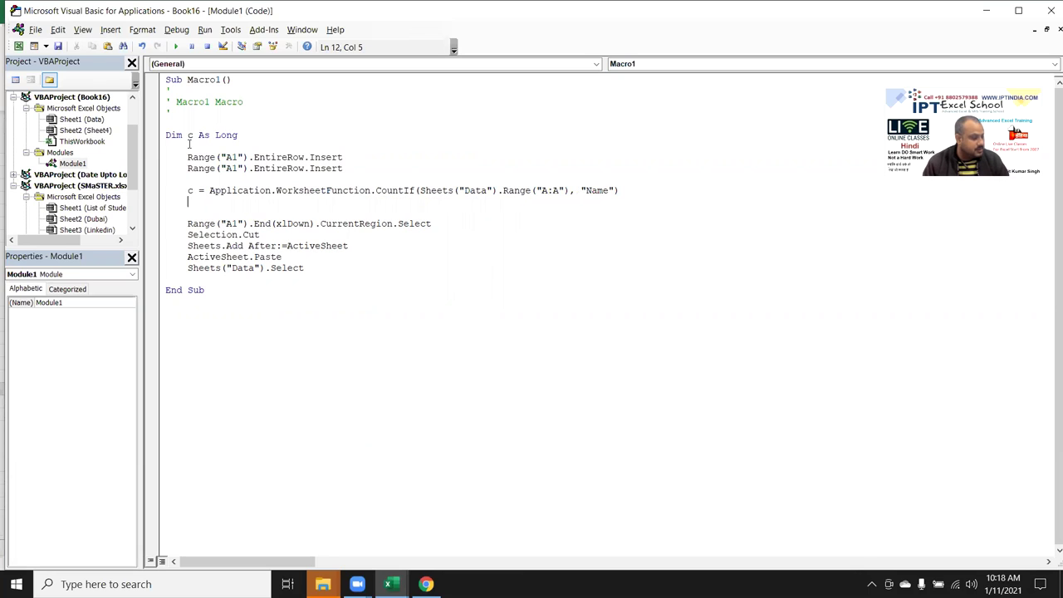
key("Down")
key("Return")
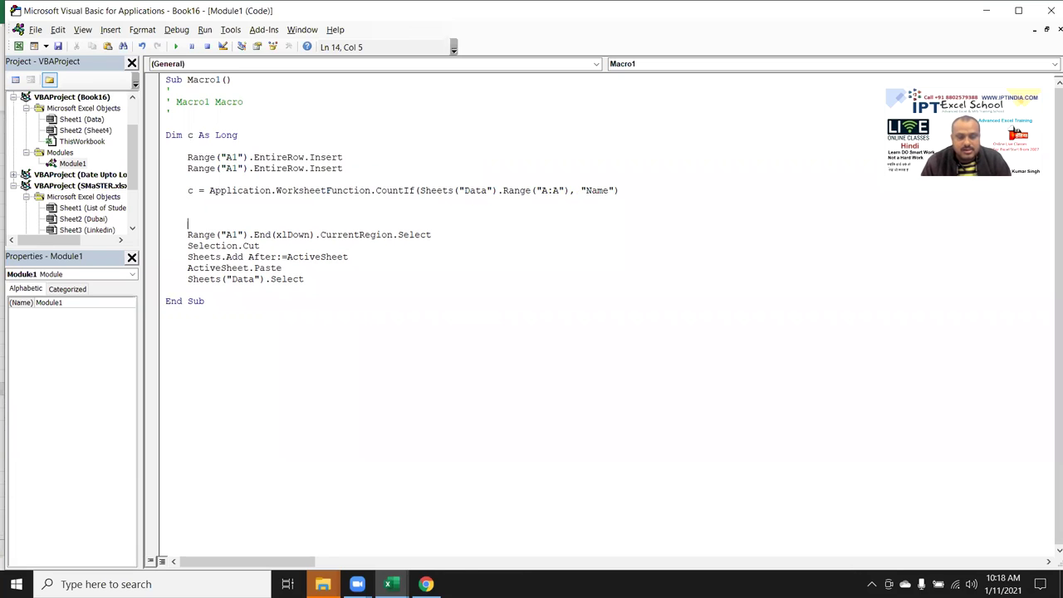
Add a For i = 1 To c line before the cut-and-paste steps
type("c")
key("BackSpace")
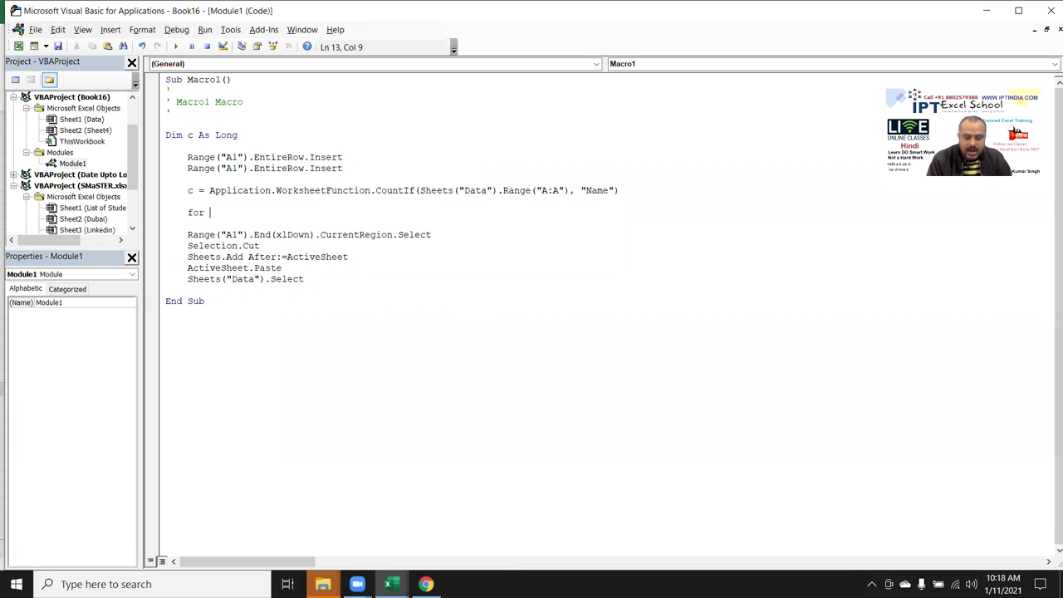
type("i 1 to ")
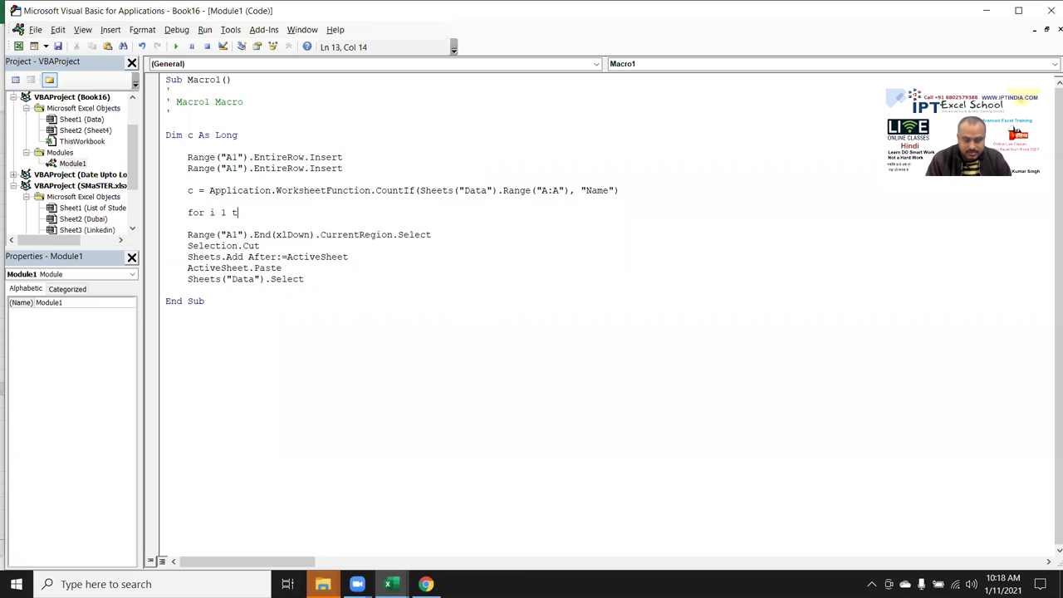
type("c")
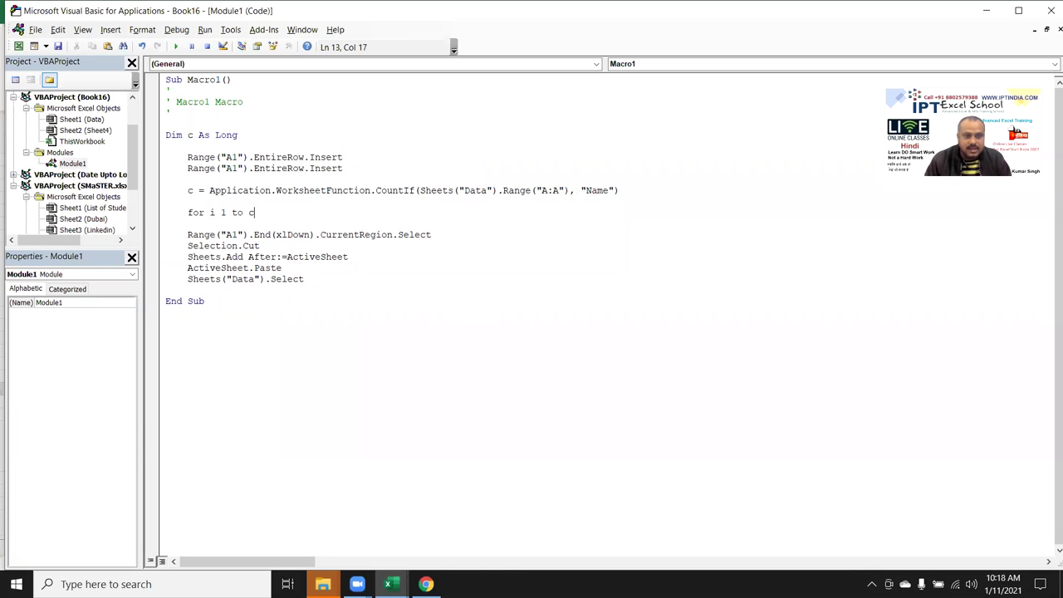
left_click(217, 140)
key("Return")
type("=")
Close the loop with a Next i line just before End Sub
left_click(187, 290)
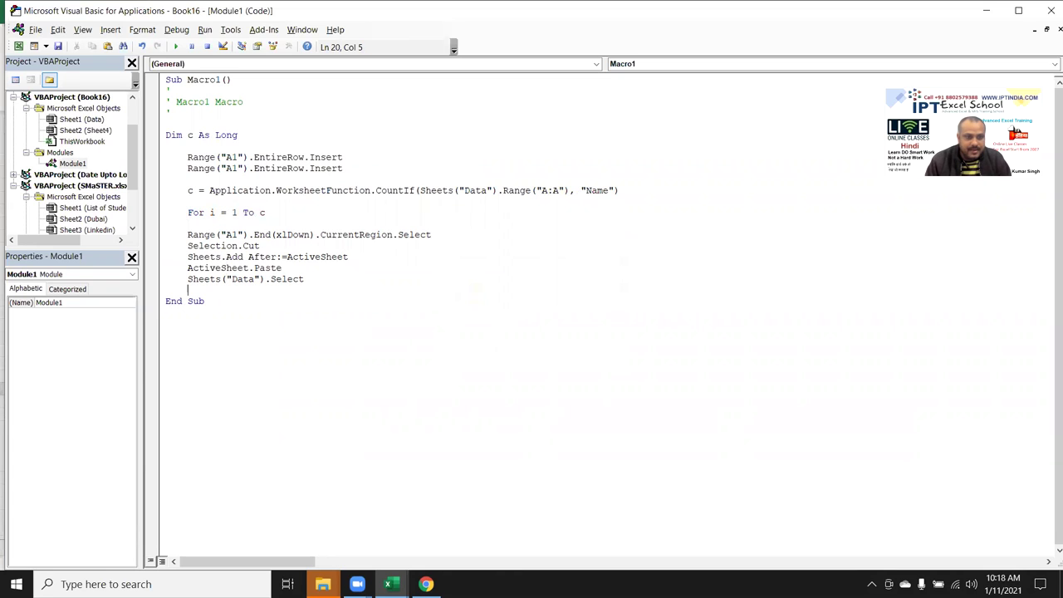
key("Return")
key("Up")
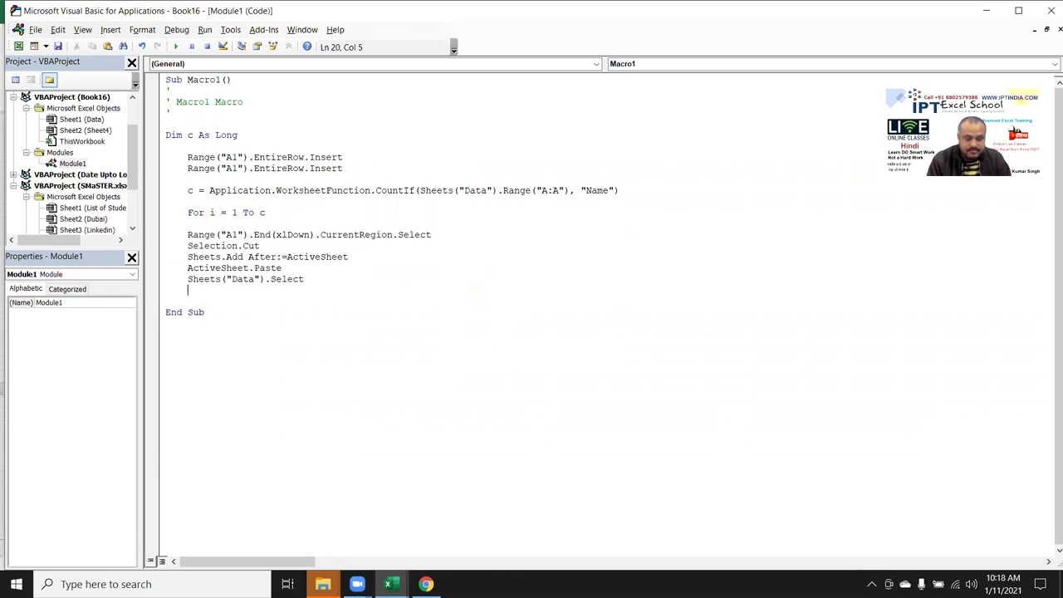
type("xt i")
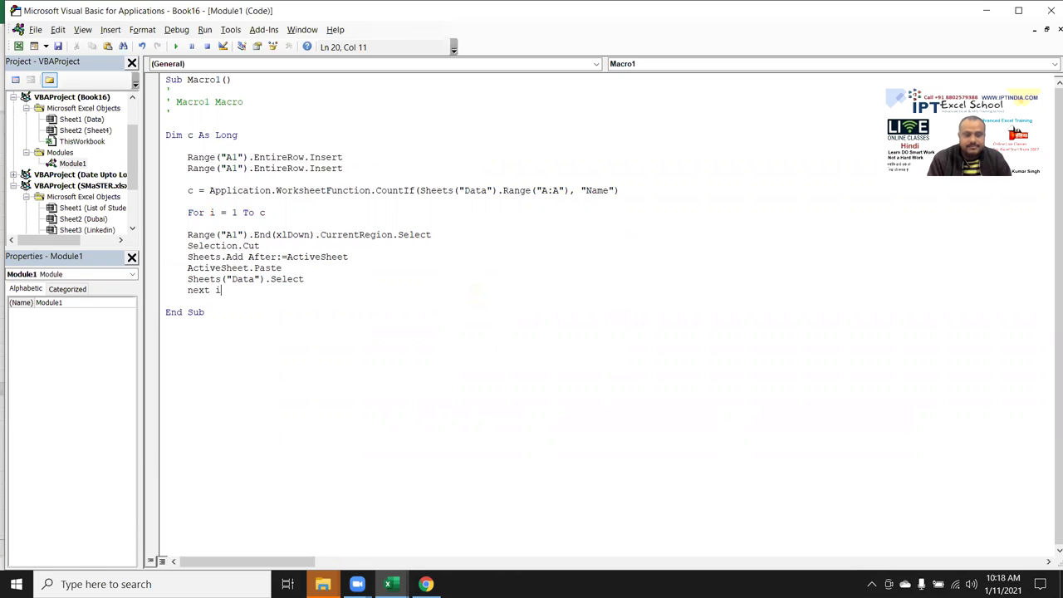
left_click(247, 157)
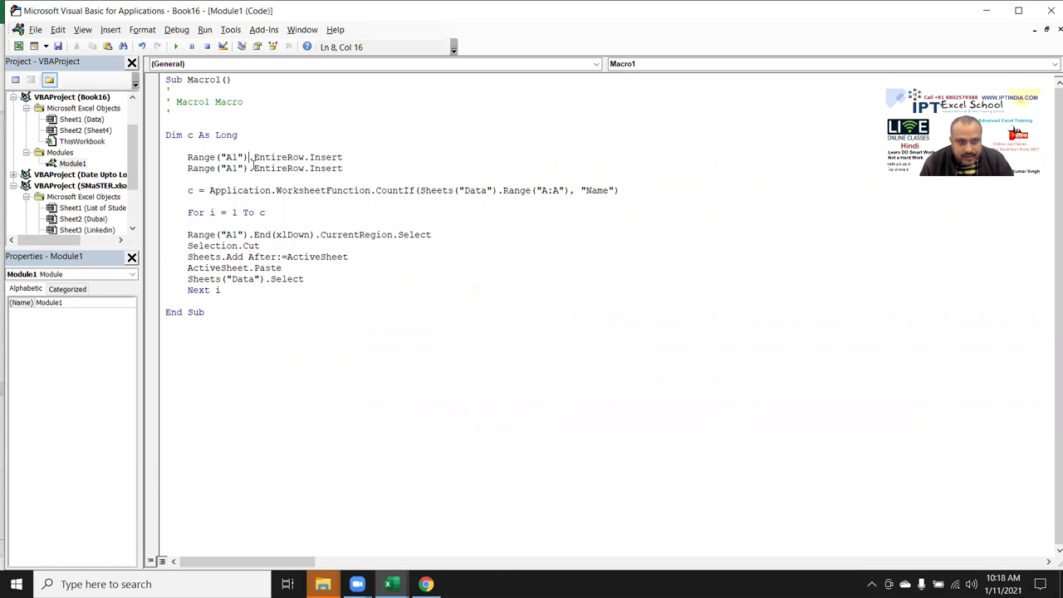
key("alt+F11")
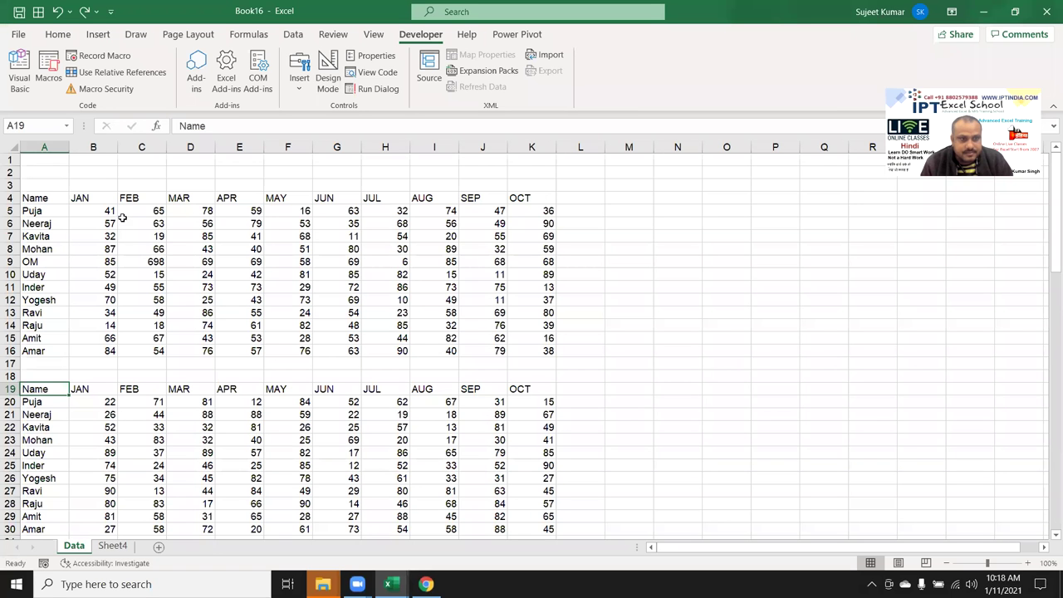
Run Macro1 on the Data sheet with the first Name header in A4 selected
left_click(47, 88)
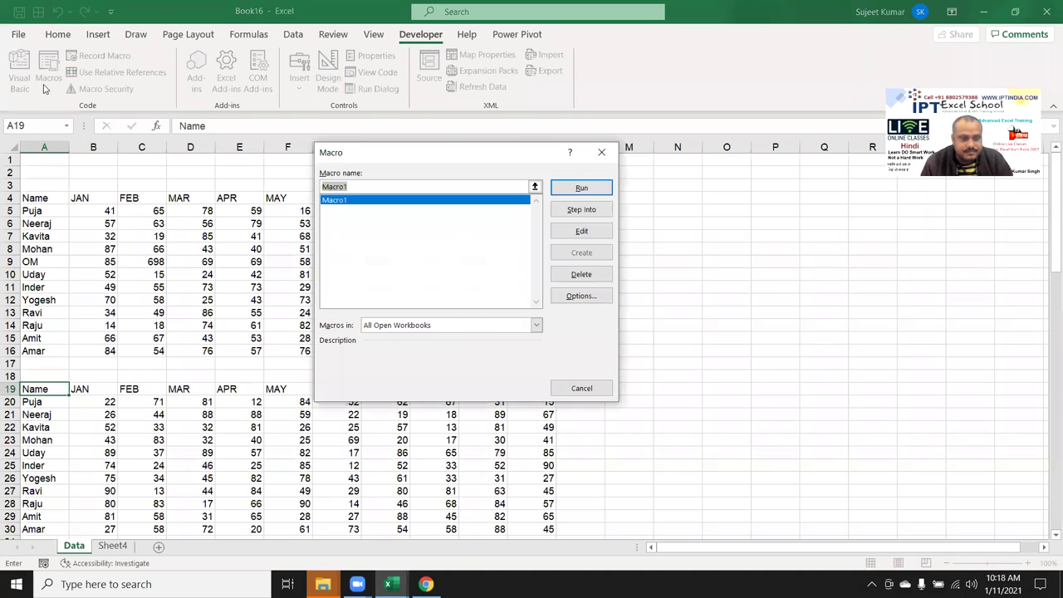
key("Return")
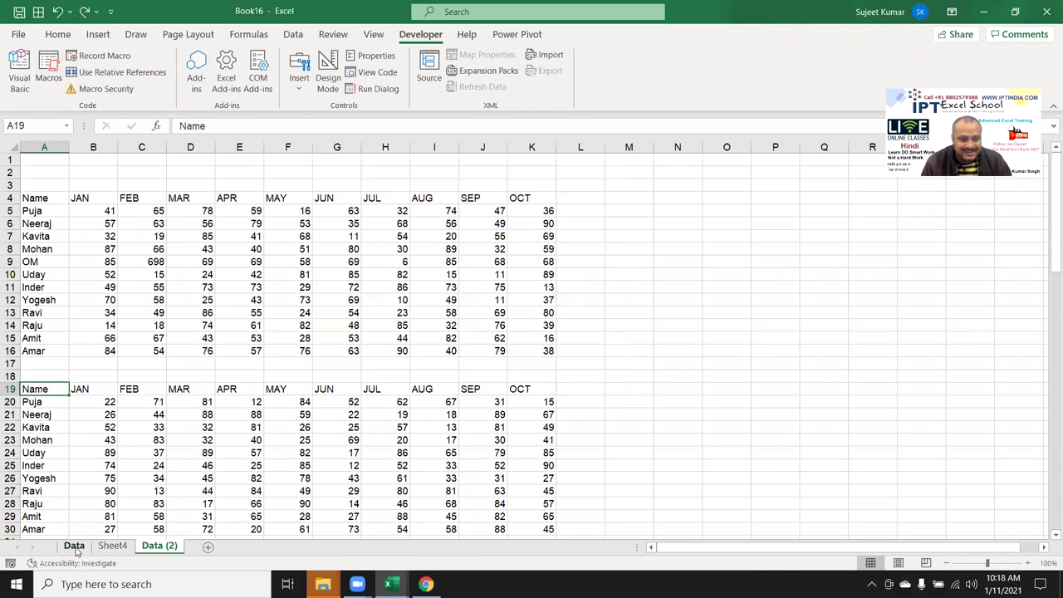
left_click(83, 545)
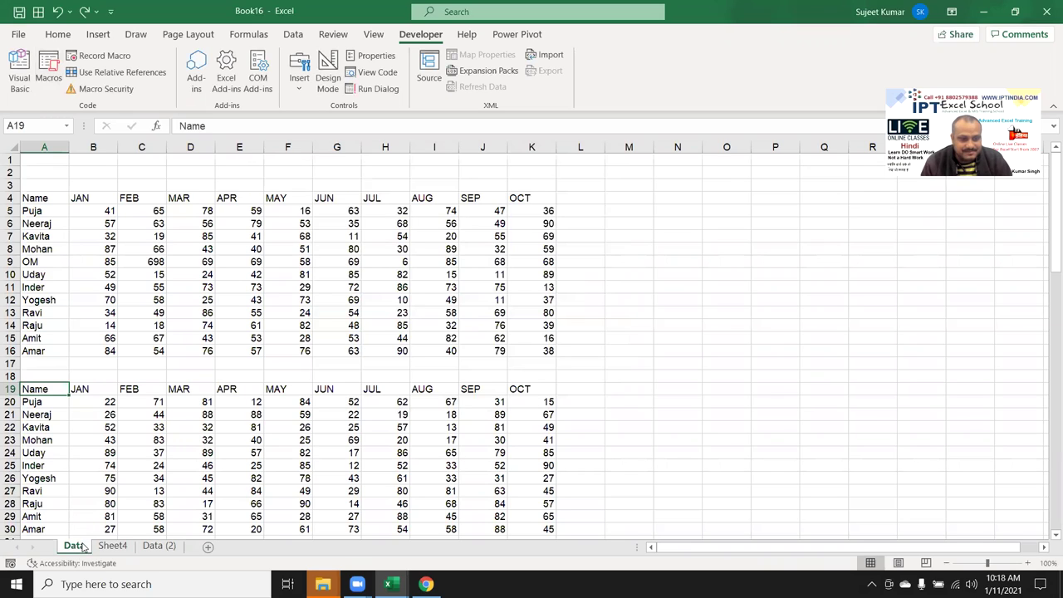
left_click(58, 202)
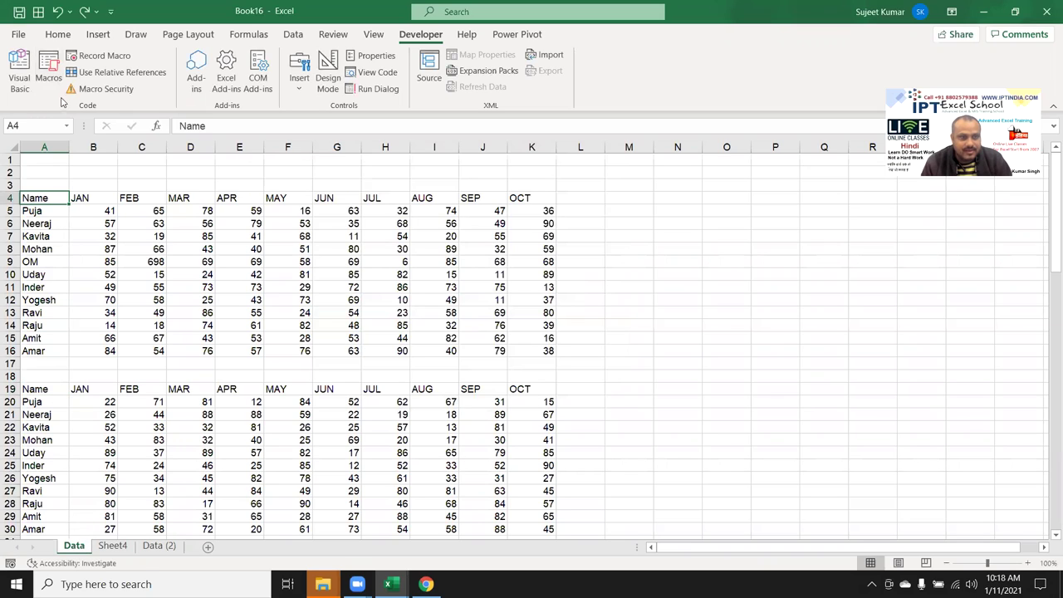
left_click(48, 73)
left_click(579, 189)
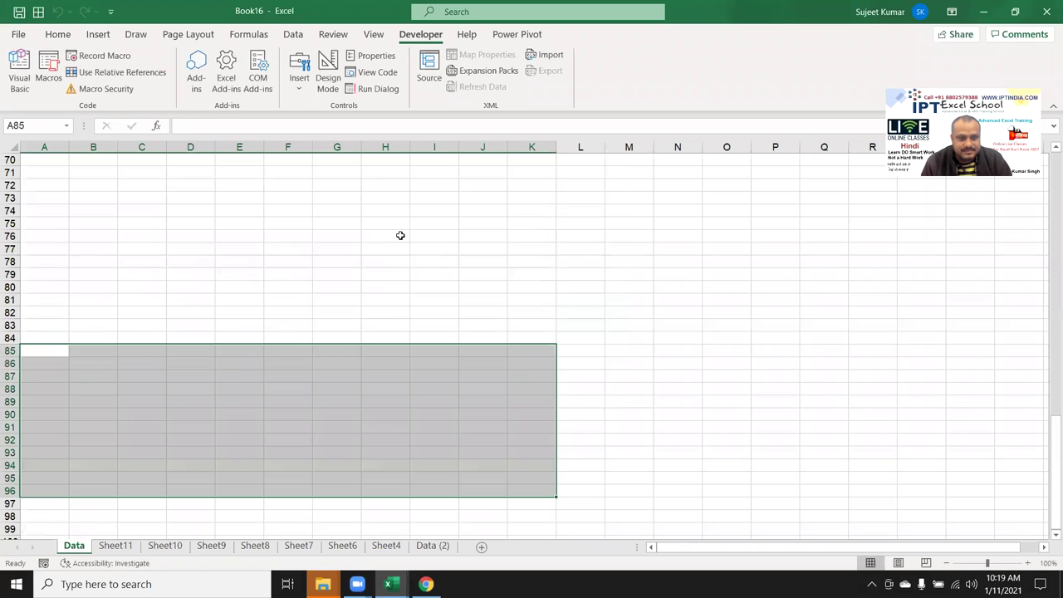
scroll(249, 415, "down", 4)
scroll(230, 455, "up", 5)
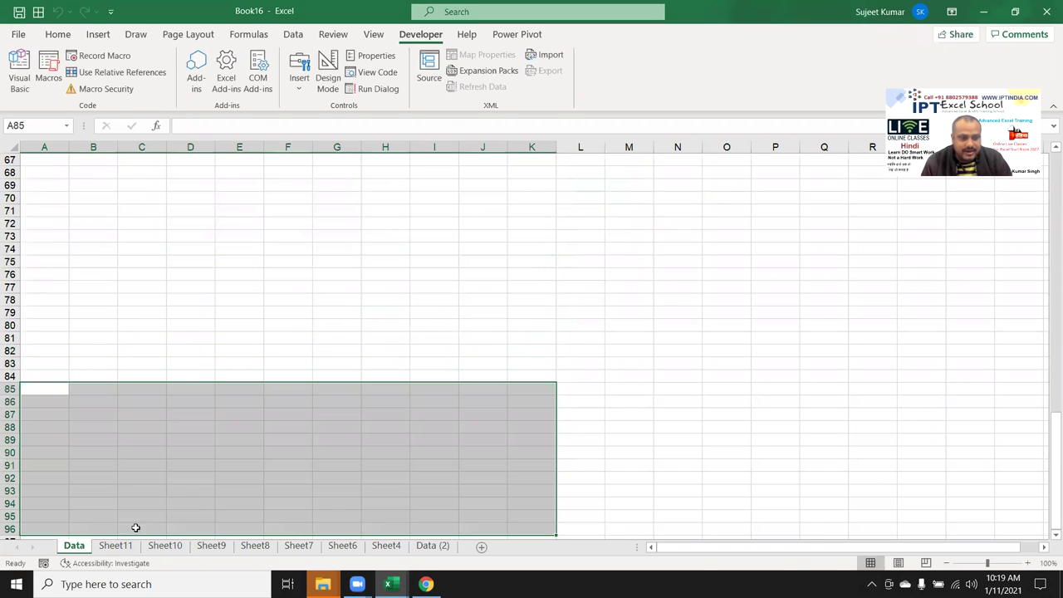
Check the moved tables on Sheet11 through Sheet4, then bring up the VBA editor
left_click(124, 546)
left_click(174, 548)
left_click(210, 547)
left_click(255, 552)
left_click(296, 554)
left_click(342, 554)
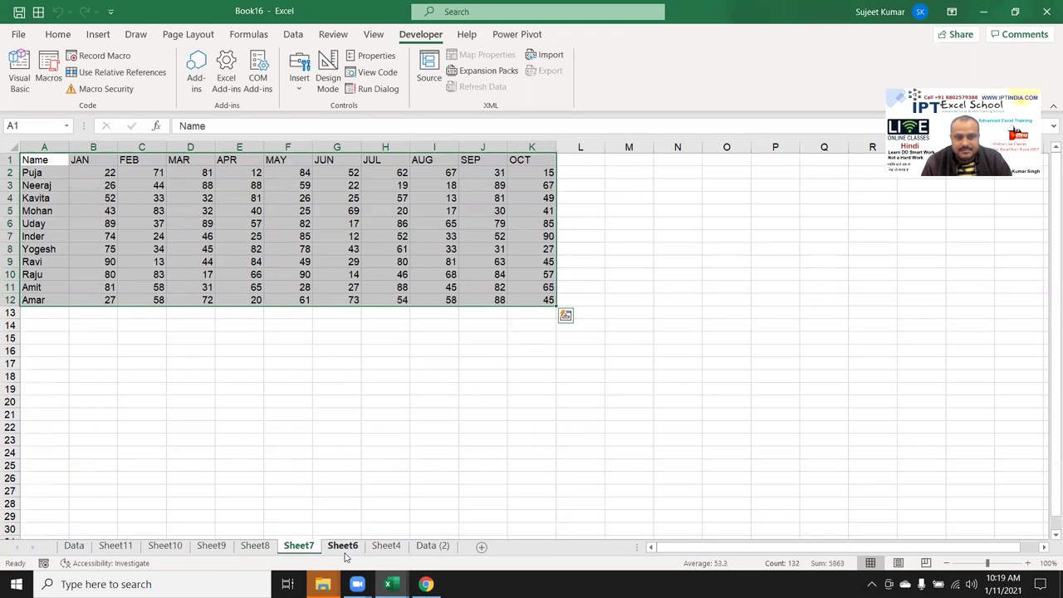
left_click(389, 550)
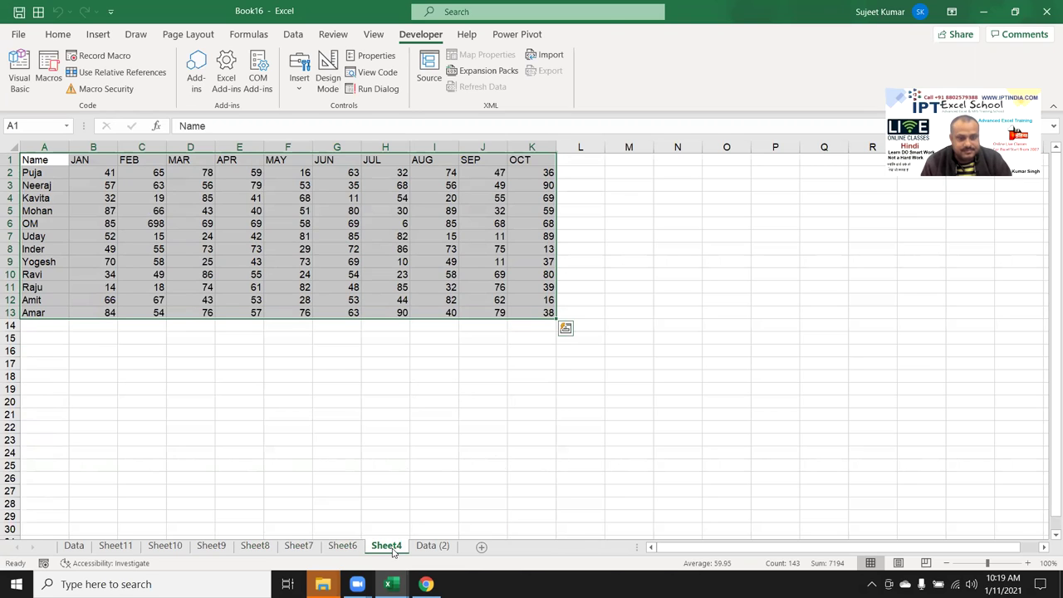
key("alt+F11")
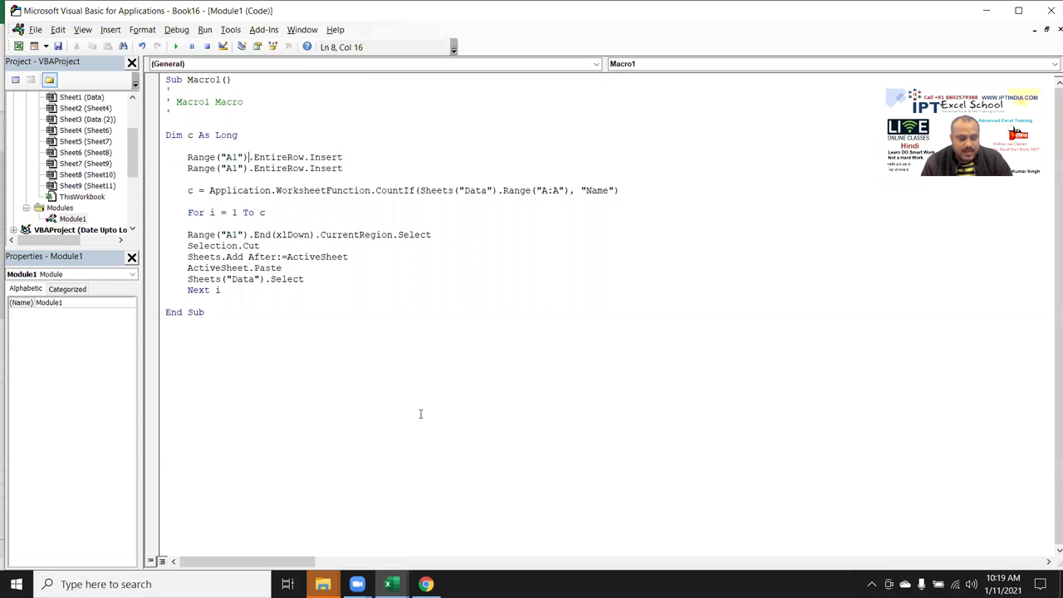
Switch to the Data (2) sheet and highlight the macro's block-moving loop lines
key("alt+F11")
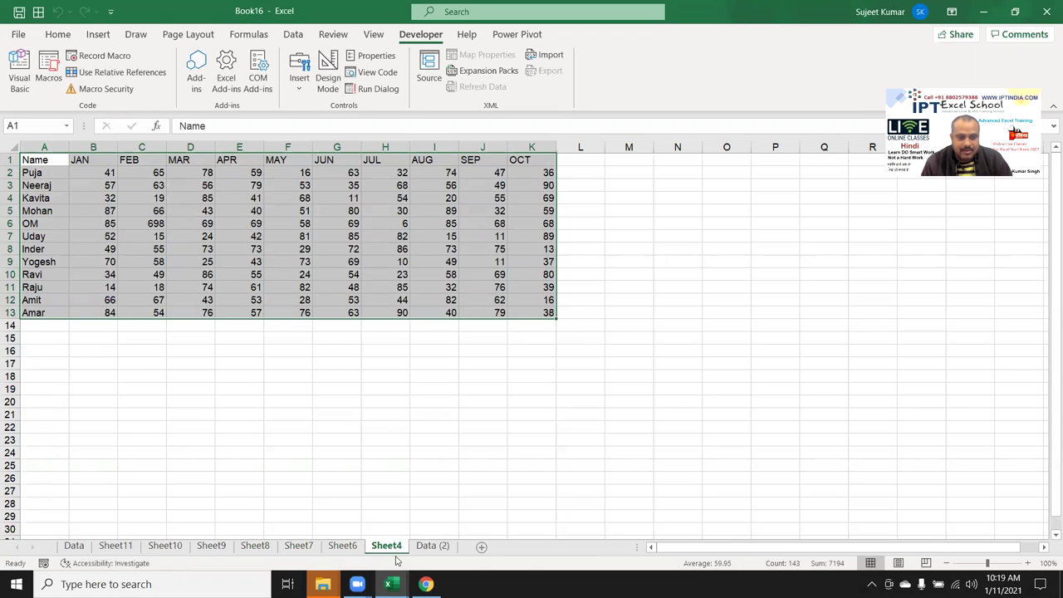
left_click(428, 545)
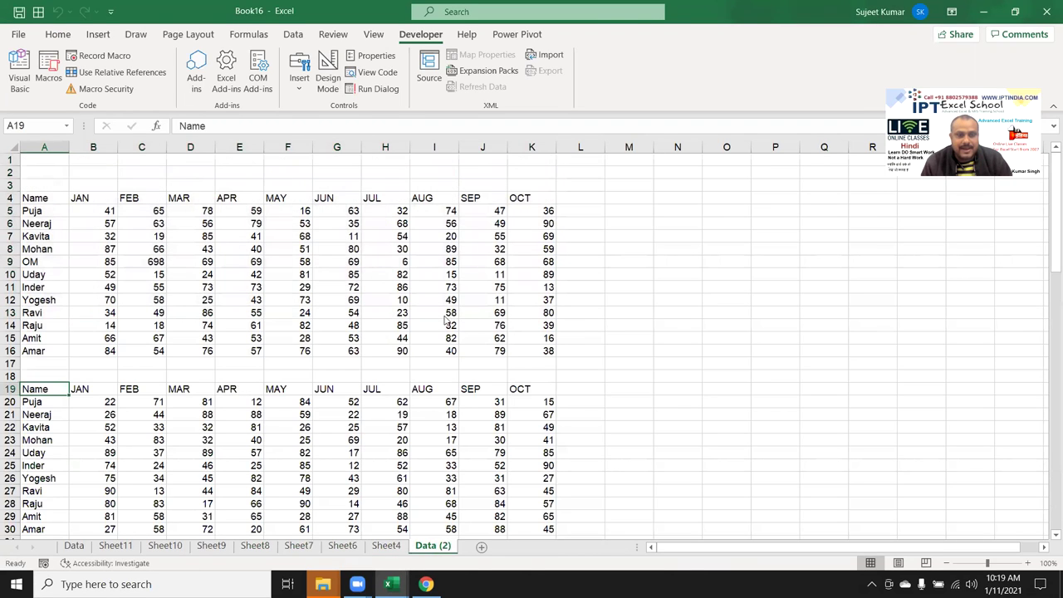
key("alt+F11")
mouse_move(189, 235)
left_mouse_down()
mouse_move(301, 279)
mouse_move(189, 235)
left_mouse_up()
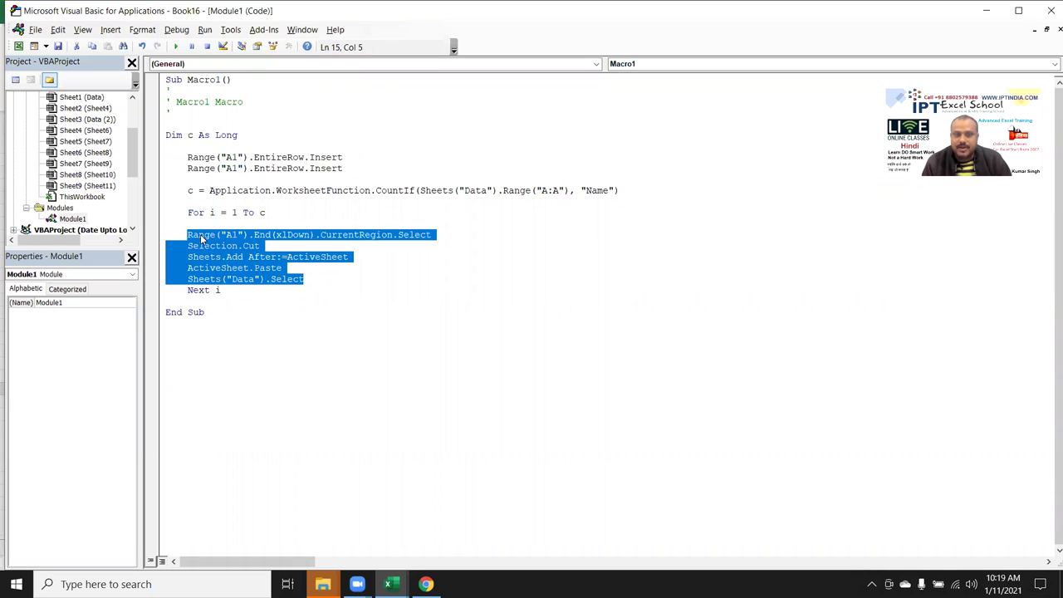
Select the first table A4:K16 on Data (2), cancel the copy, and unmark the loop lines
key("alt+F11")
key("ctrl+Up")
left_click(68, 158)
key("ctrl+Down")
key("ctrl+a")
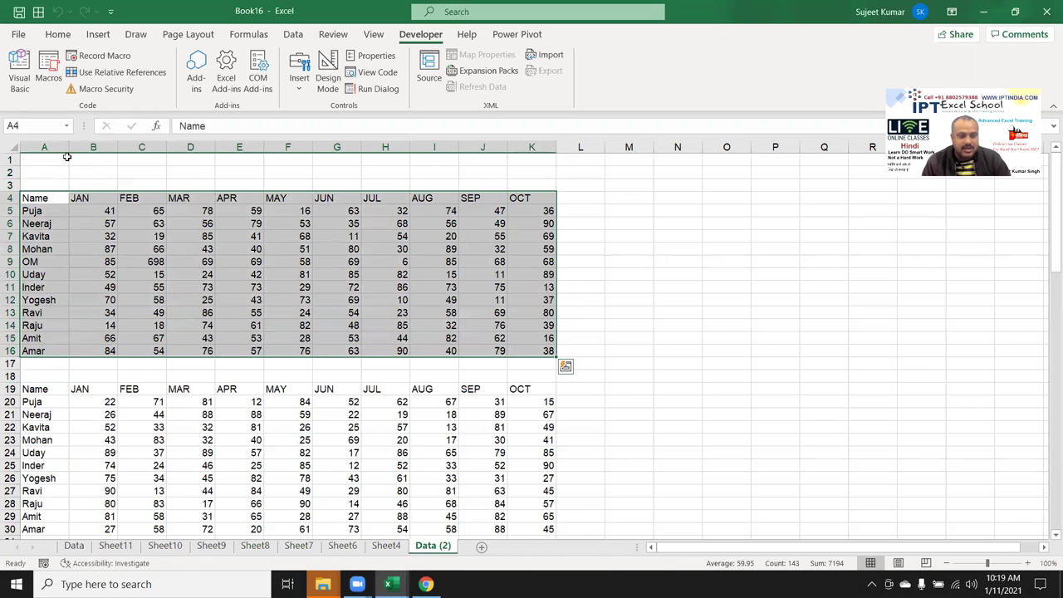
key("ctrl+c")
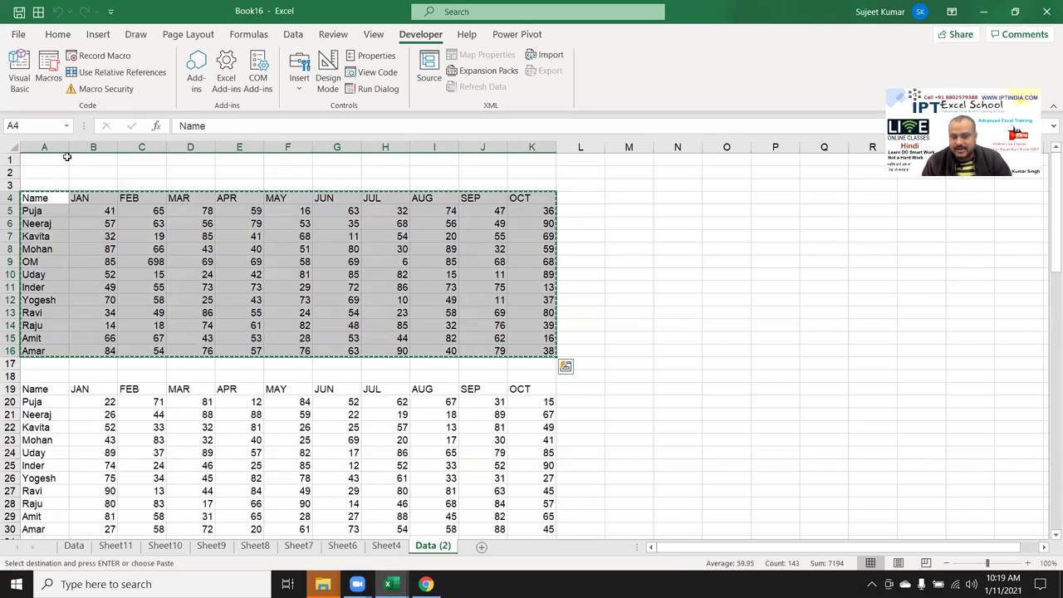
key("Escape")
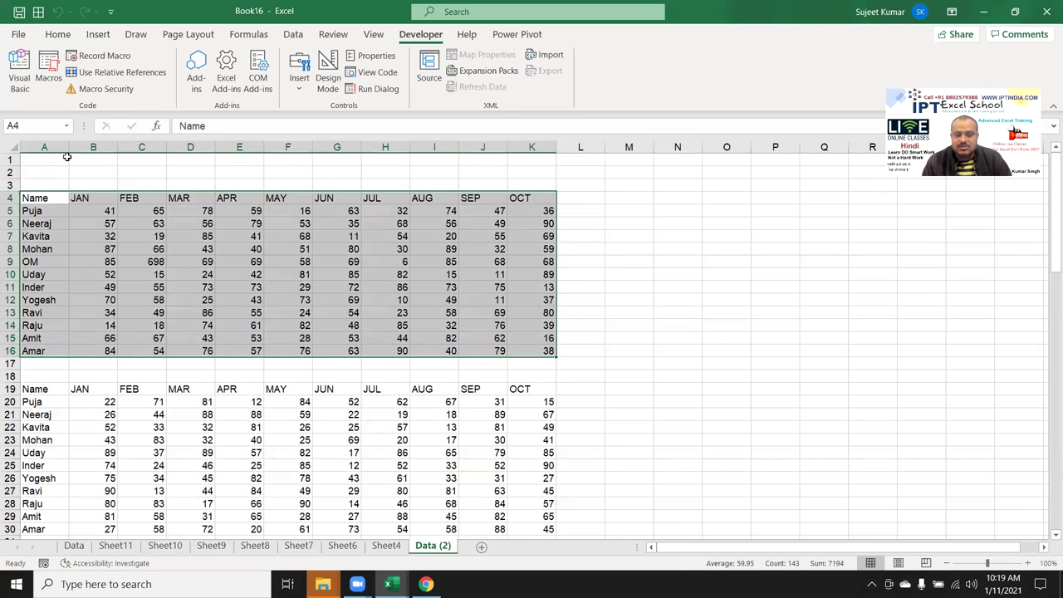
key("Down")
key("Down")
key("Down")
key("Down")
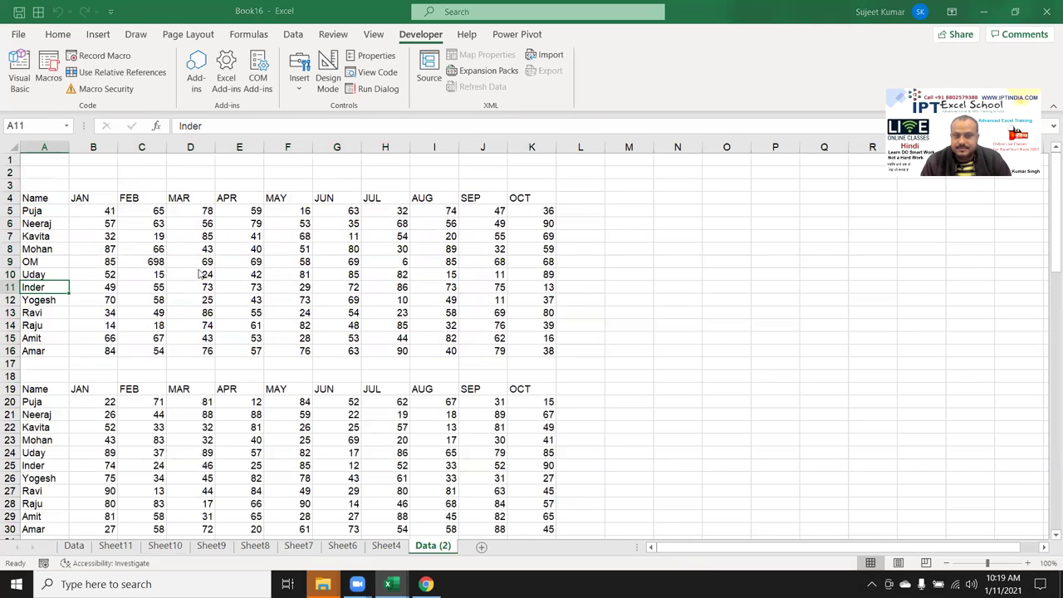
key("alt+F11")
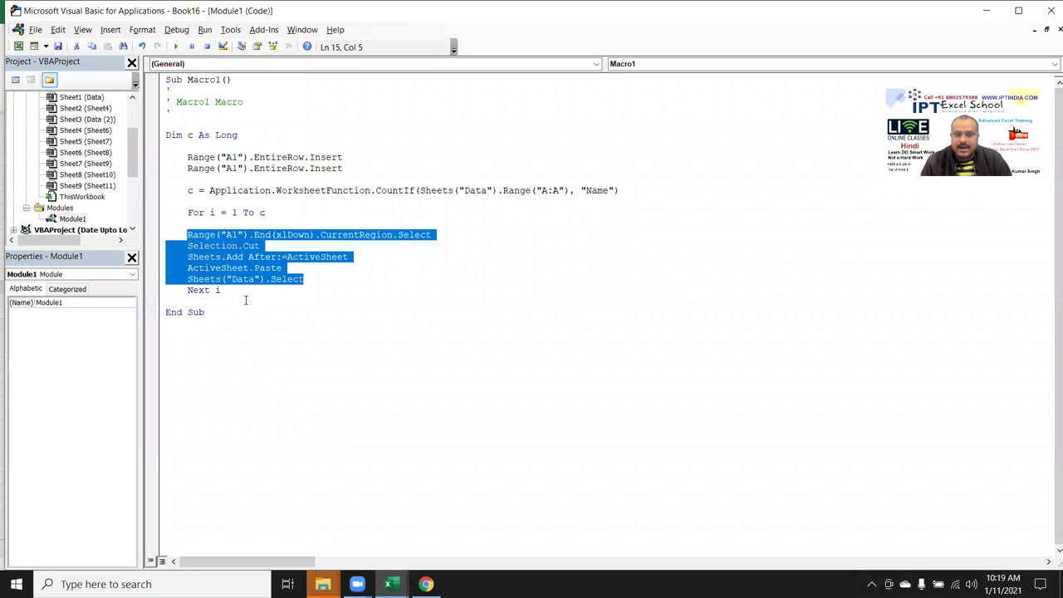
left_click(245, 300)
key("alt+F11")
Check the Name headers at A4, A19 and A34 and the blank rows 31–33 between tables
scroll(108, 299, "down", 4)
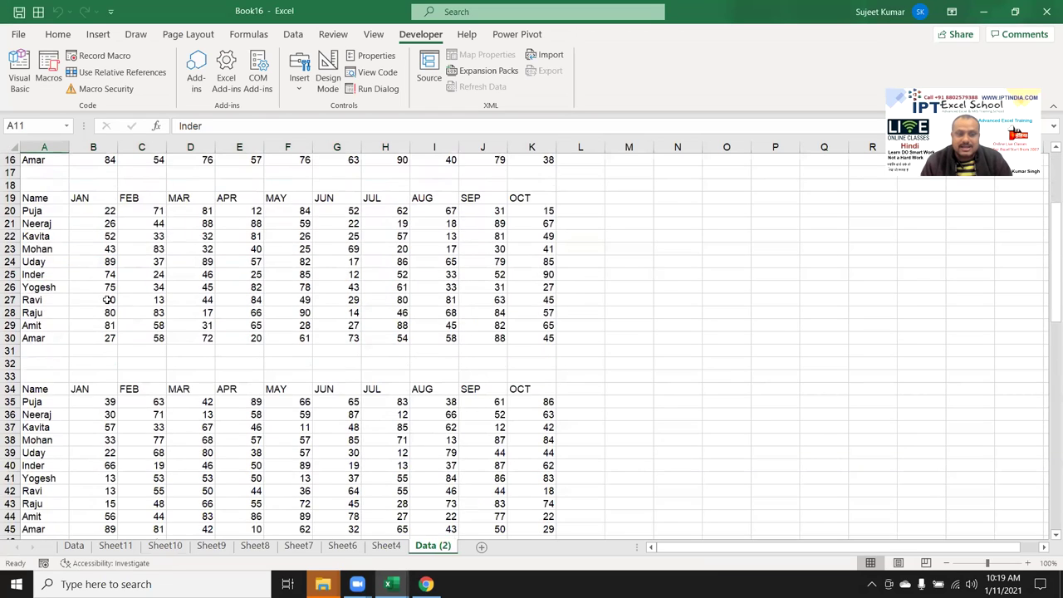
scroll(108, 300, "down", 4)
scroll(106, 307, "down", 4)
scroll(104, 315, "up", 5)
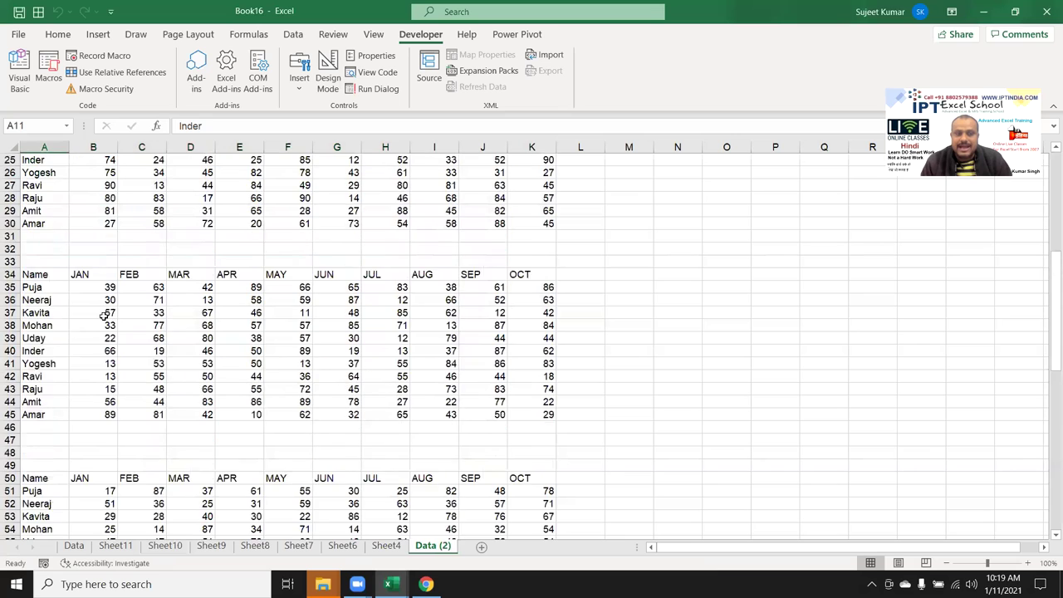
scroll(104, 316, "up", 5)
scroll(87, 293, "up", 3)
left_click(39, 201)
left_click(39, 390)
scroll(37, 392, "down", 2)
scroll(38, 392, "down", 3)
left_click(37, 390)
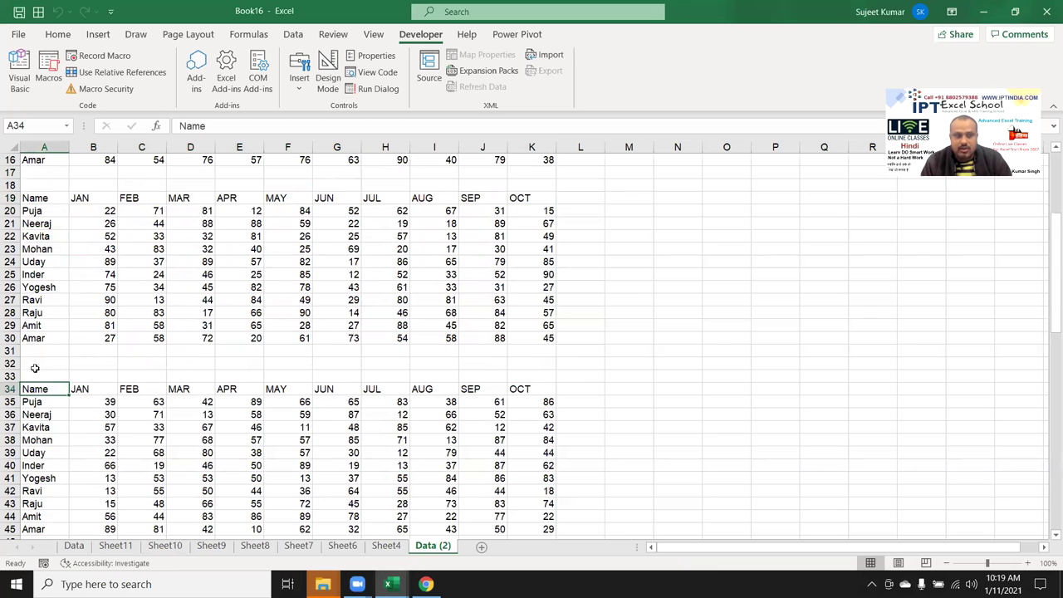
left_click_drag(11, 351, 13, 375)
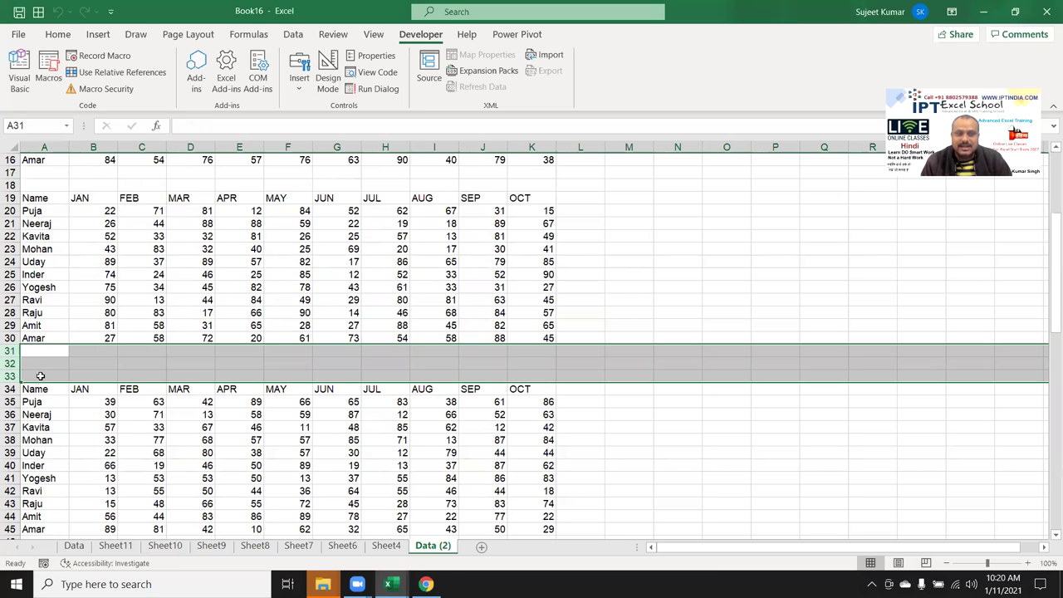
Check the last name in A94, compare Sheet4's single table, and go back to the macro code
scroll(39, 376, "down", 1)
scroll(39, 376, "down", 5)
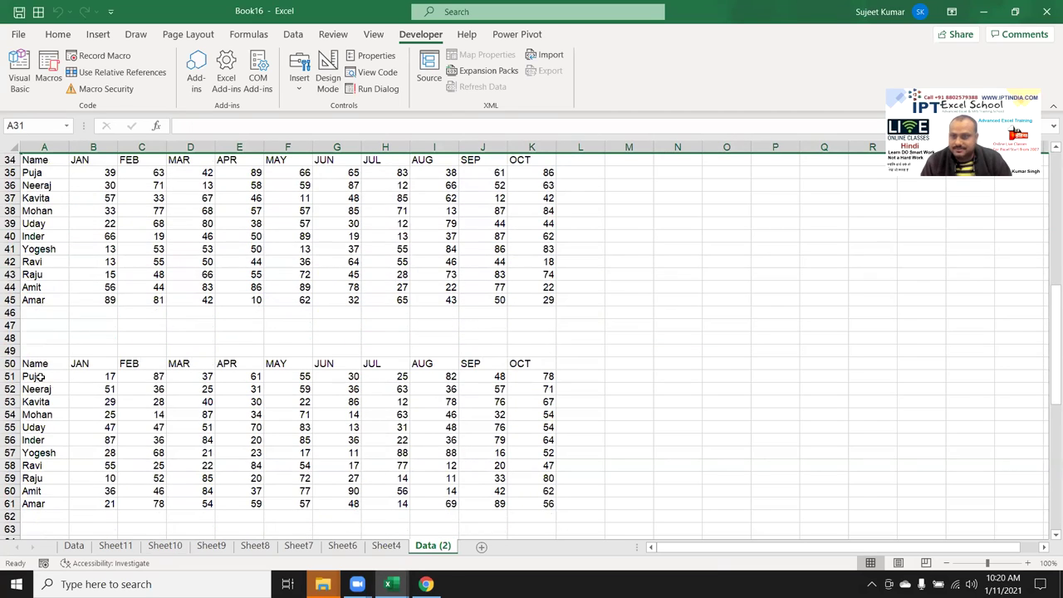
scroll(39, 376, "down", 1)
scroll(39, 376, "down", 3)
scroll(39, 377, "down", 2)
scroll(37, 376, "down", 2)
scroll(37, 376, "down", 3)
scroll(36, 374, "down", 3)
scroll(34, 360, "down", 2)
left_click(39, 314)
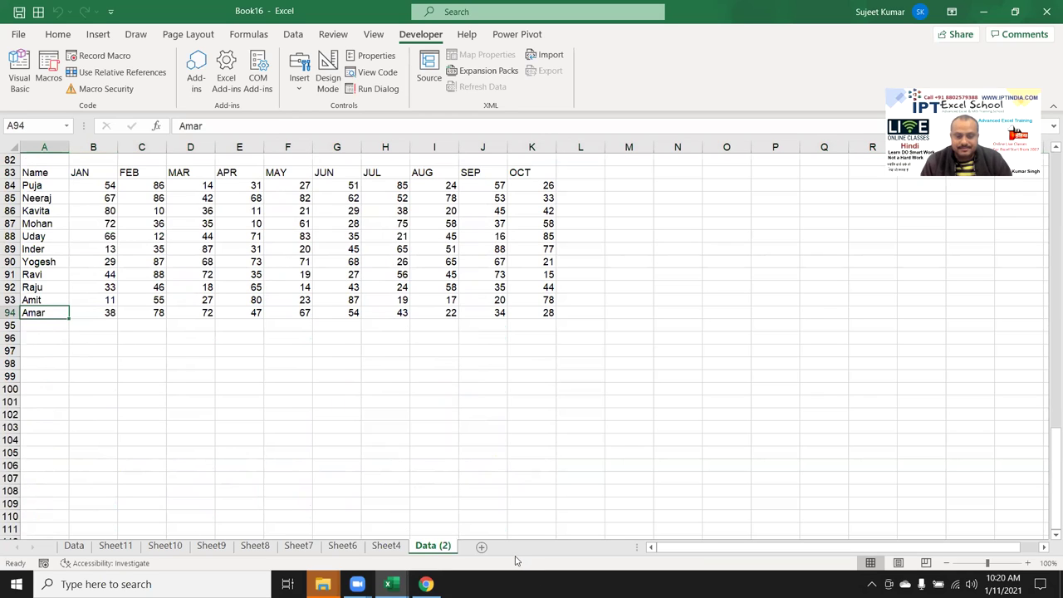
left_click(386, 546)
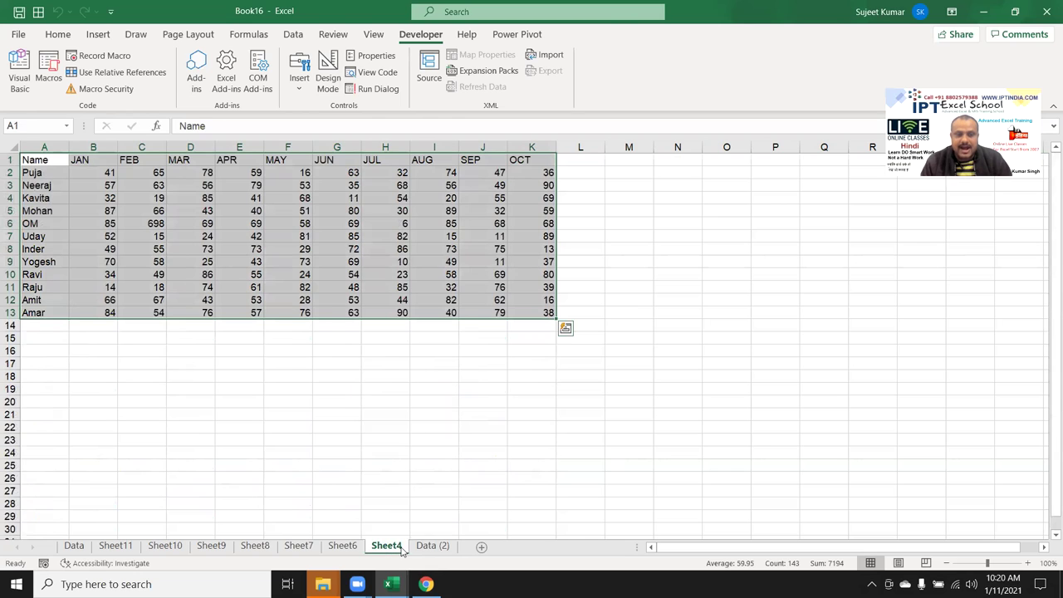
key("alt+F11")
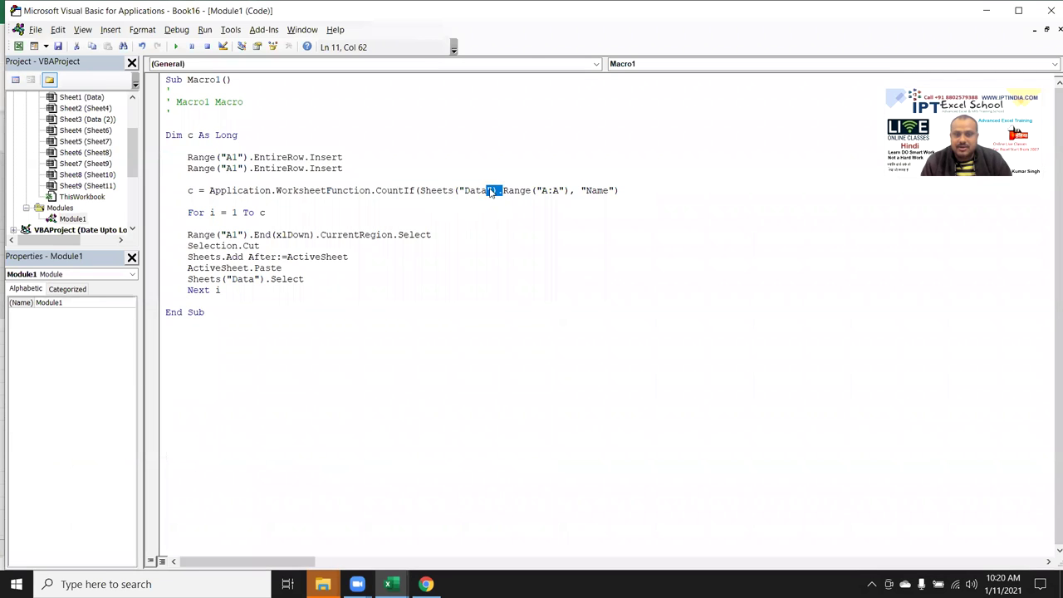
On Data (2), select the last table in rows 82–95, then scroll back to the top
key("alt+F11")
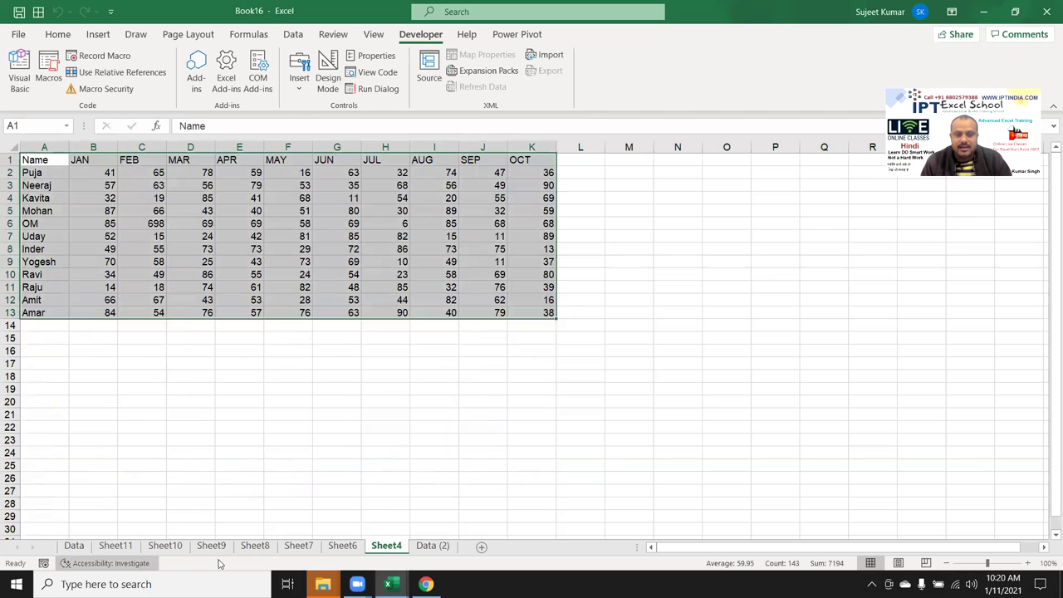
left_click(432, 545)
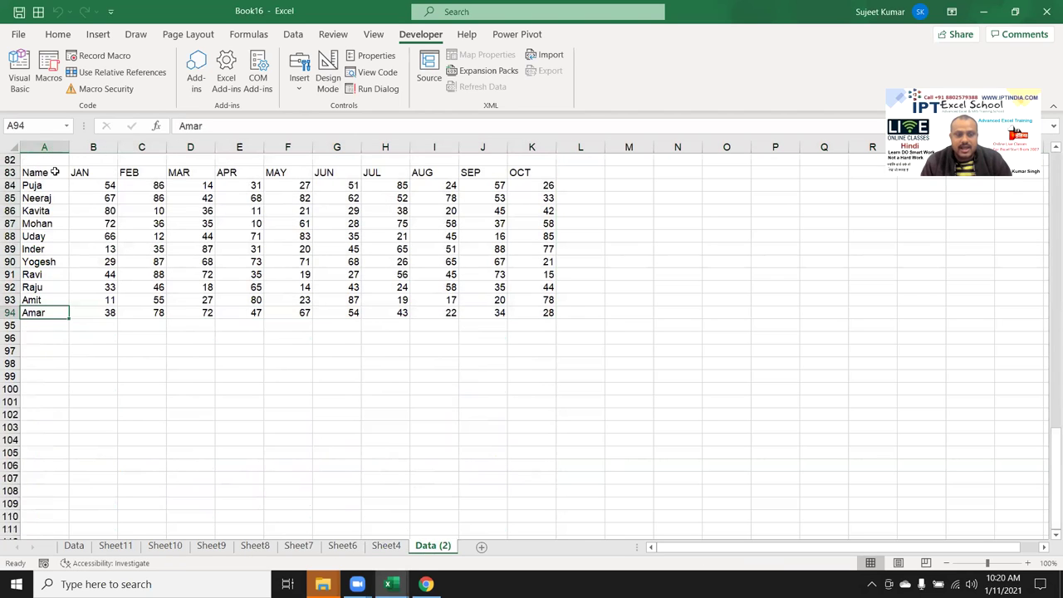
left_click_drag(44, 160, 565, 324)
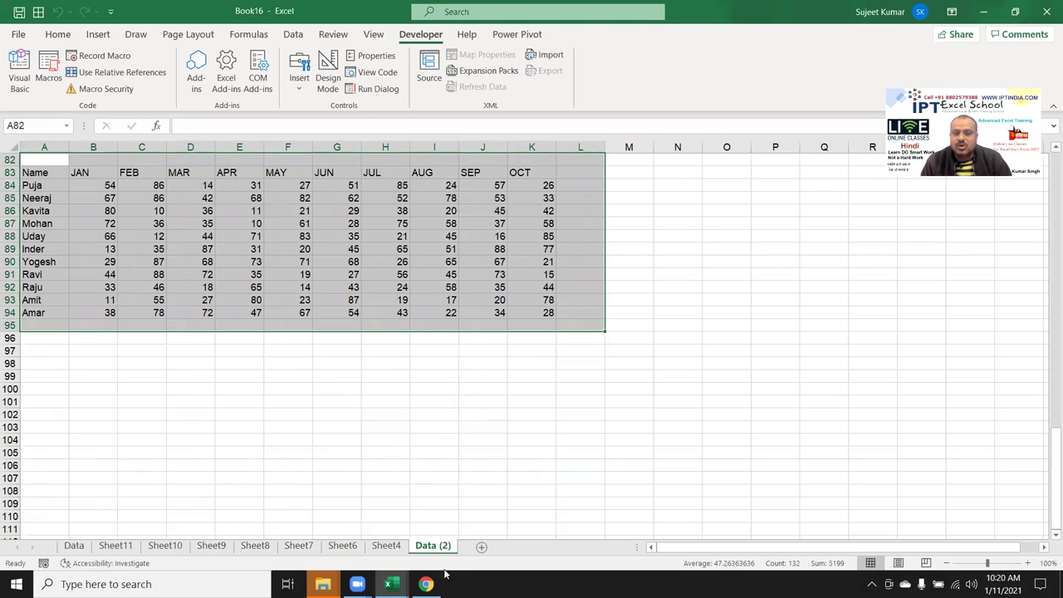
scroll(364, 485, "down", 1)
scroll(364, 485, "down", 4)
scroll(364, 487, "up", 6)
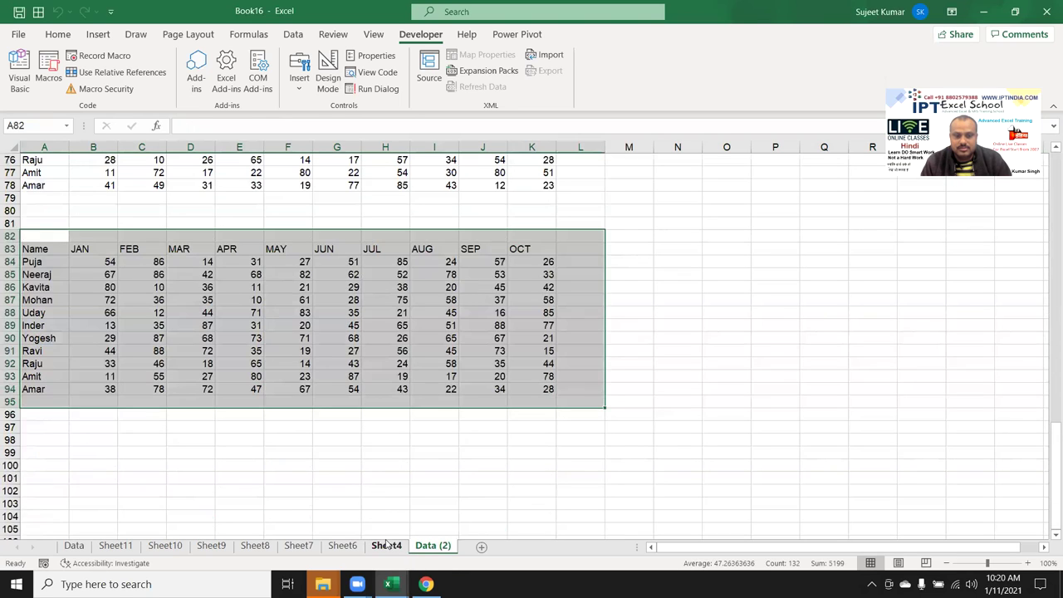
scroll(339, 467, "up", 8)
scroll(337, 465, "up", 6)
scroll(337, 465, "up", 5)
scroll(335, 465, "up", 6)
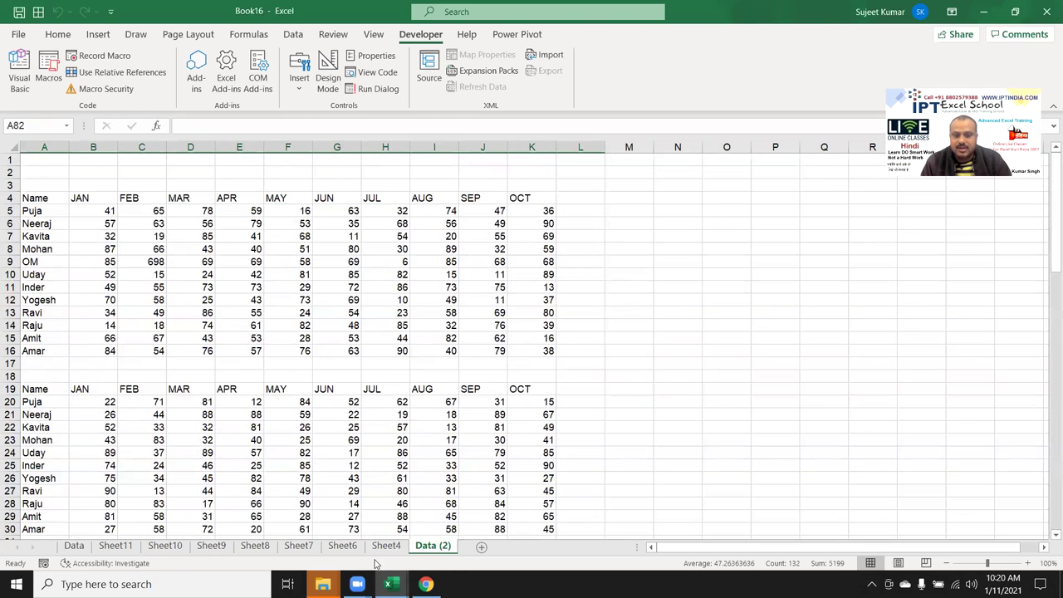
Permanently delete the original Data sheet
left_click(73, 546)
right_click(73, 546)
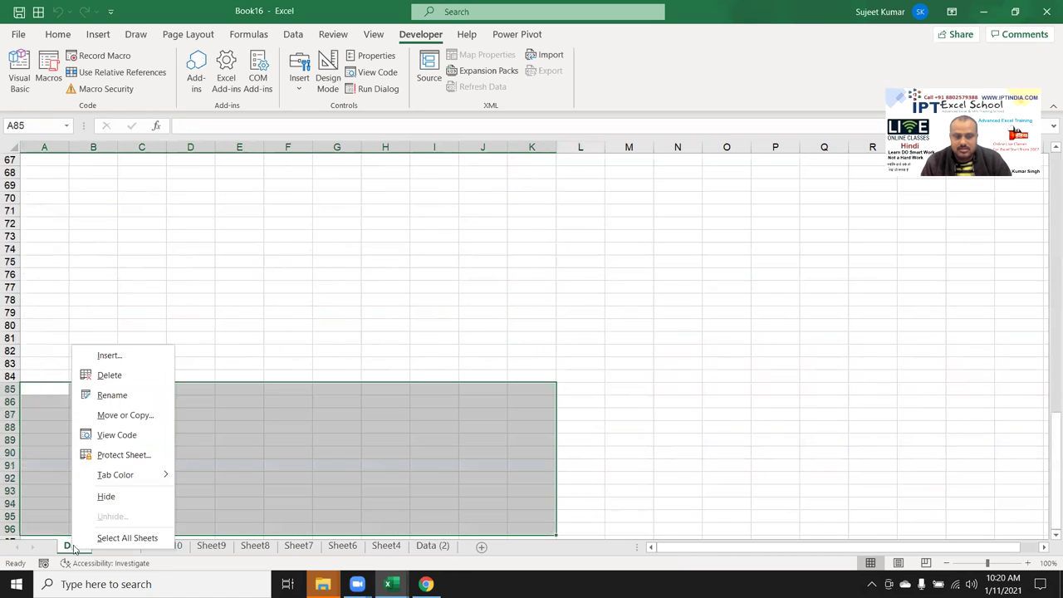
left_click(110, 375)
left_click(527, 336)
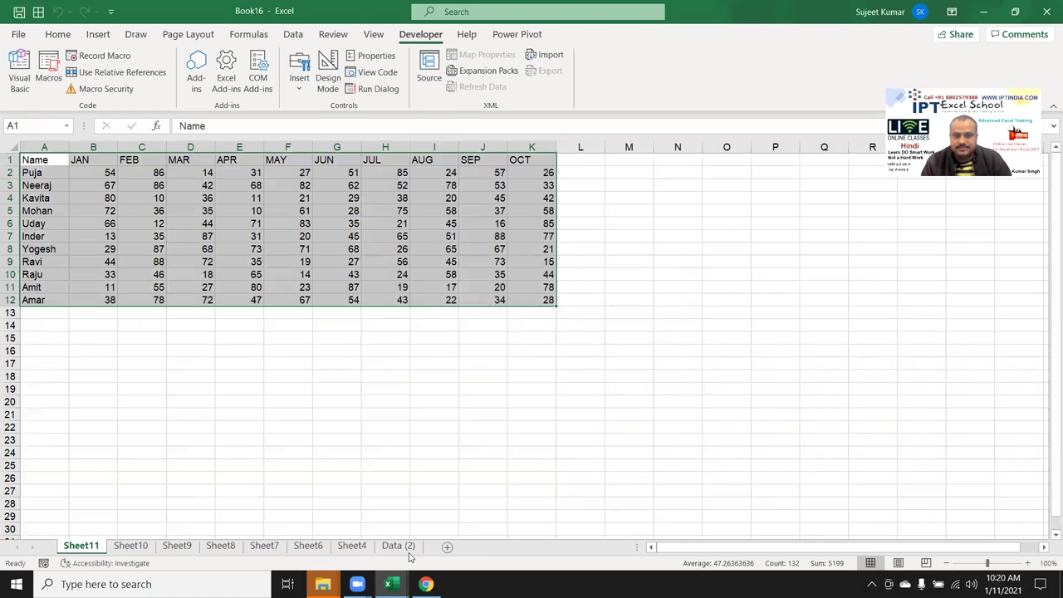
On Data (2), inspect cells A7, A17, A23 and B23, then return to the macro code
left_click(397, 545)
left_click(53, 238)
left_click(78, 360)
left_click(61, 439)
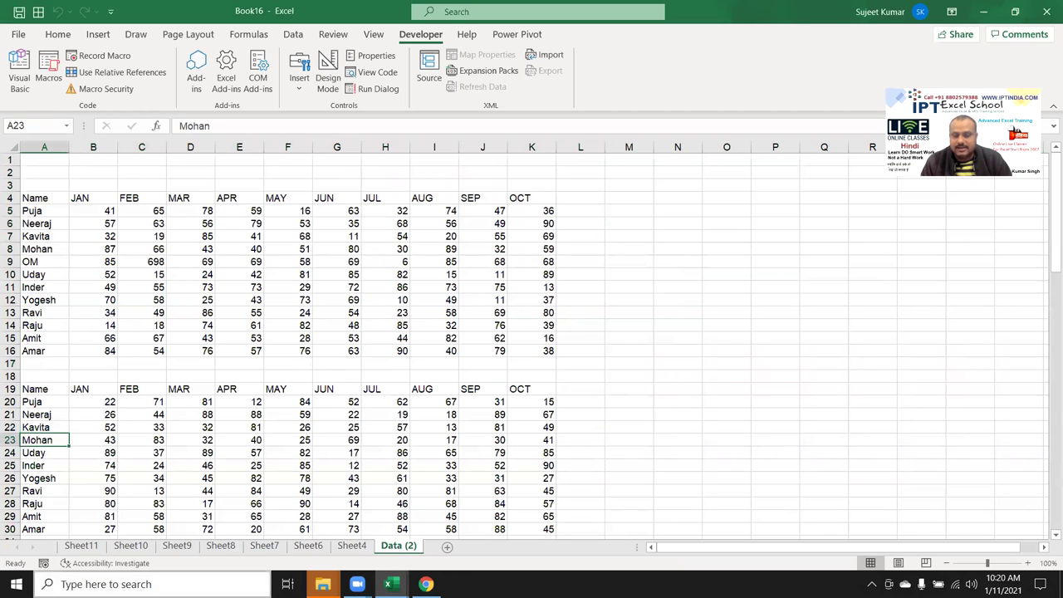
left_click(83, 445)
key("alt+F11")
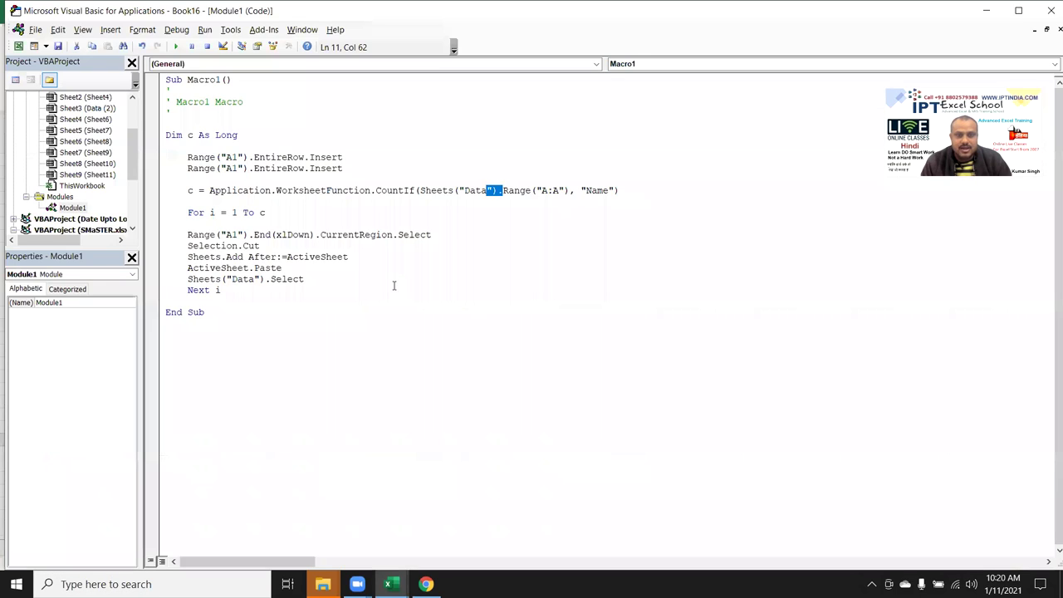
Delete empty rows 1–3 so the Name header sits in row 1, then refocus the macro code
left_click(246, 235)
key("Left")
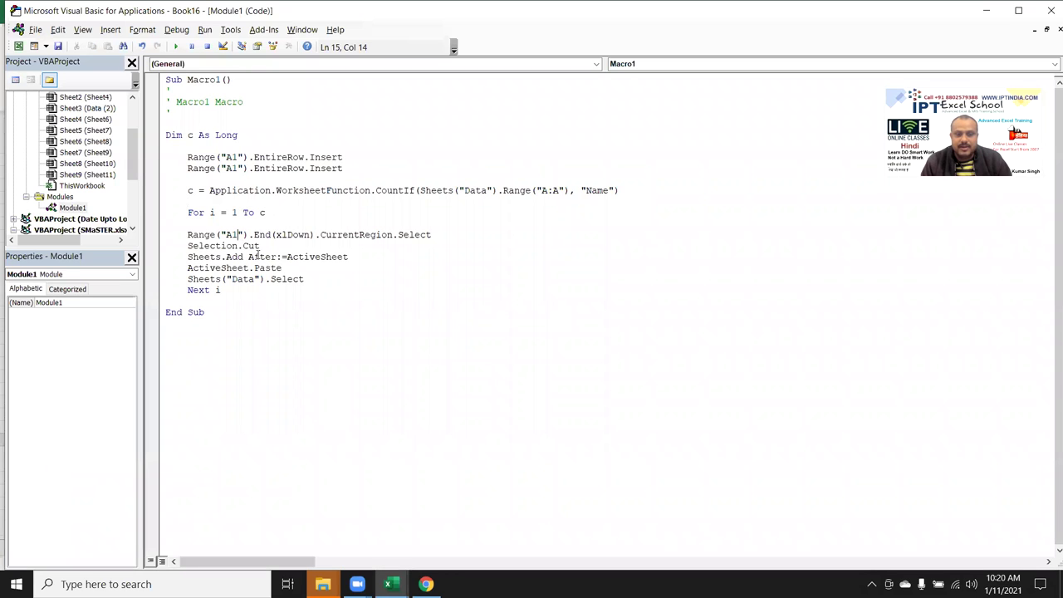
key("alt+F11")
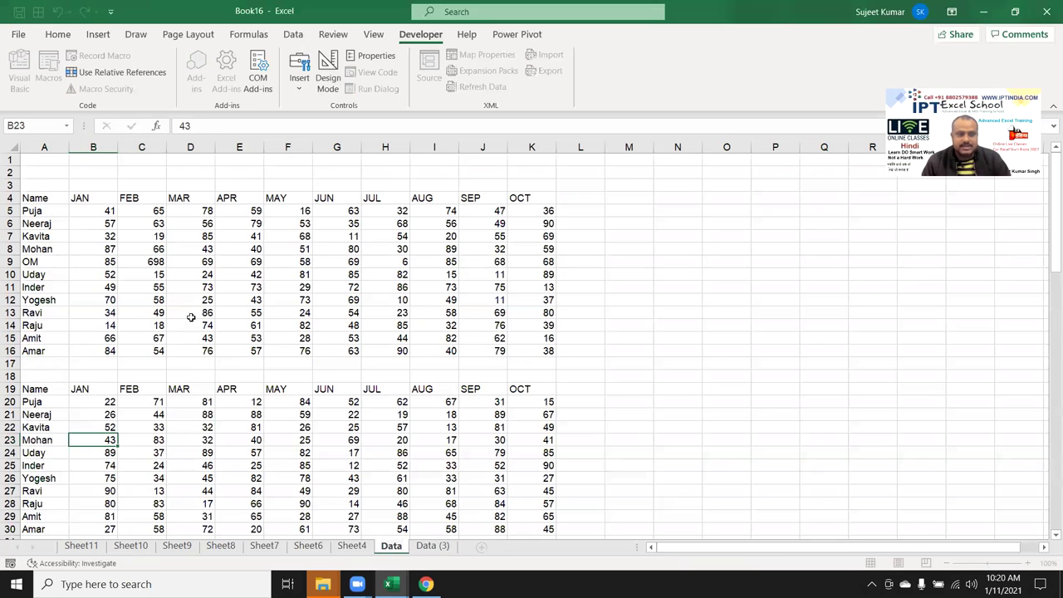
left_click_drag(10, 159, 12, 180)
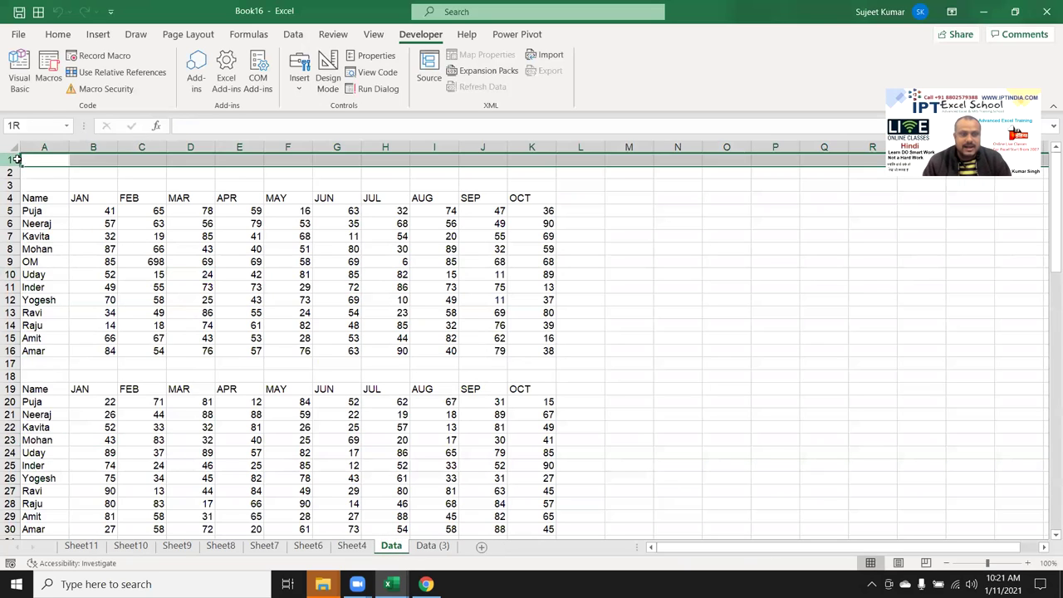
key("ctrl+minus")
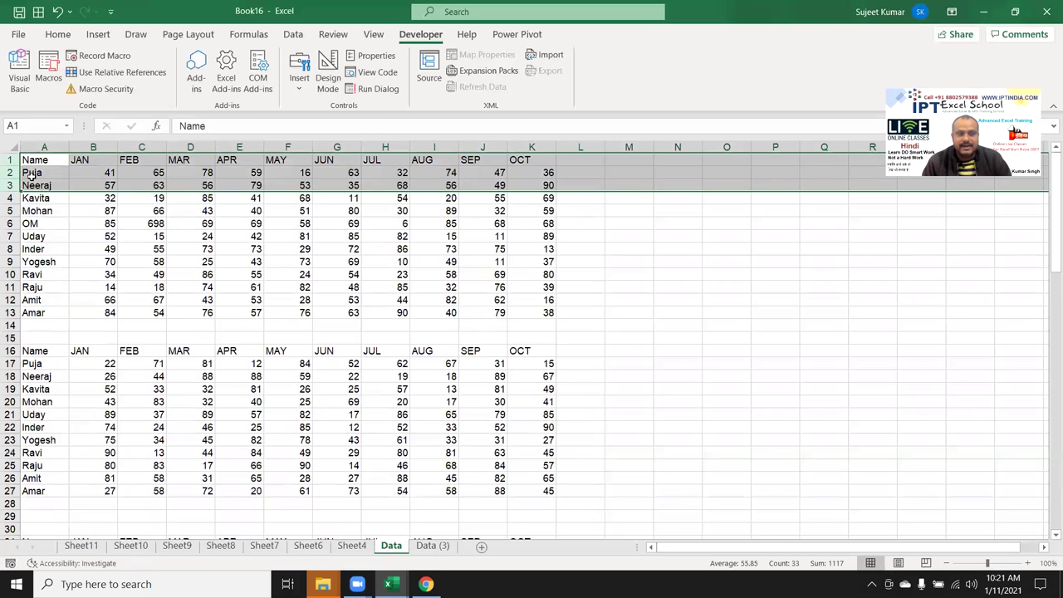
key("alt+F11")
left_click(286, 194)
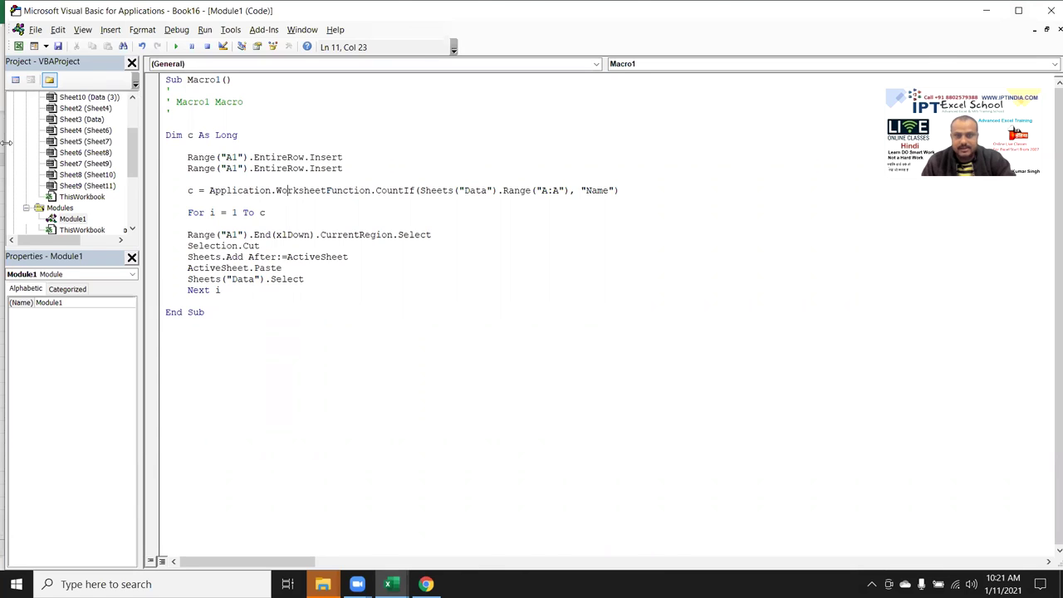
Place the code window beside the sheet and step Macro1 through the two row-insert lines
left_click_drag(6, 142, 482, 142)
left_click(701, 168)
key("F8")
key("F8")
key("F8")
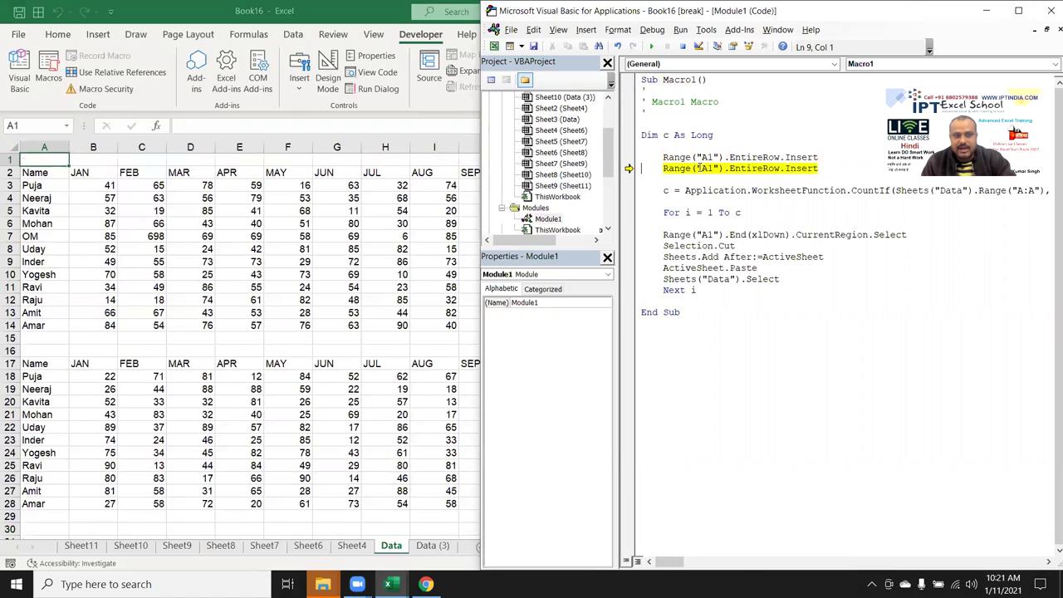
key("F8")
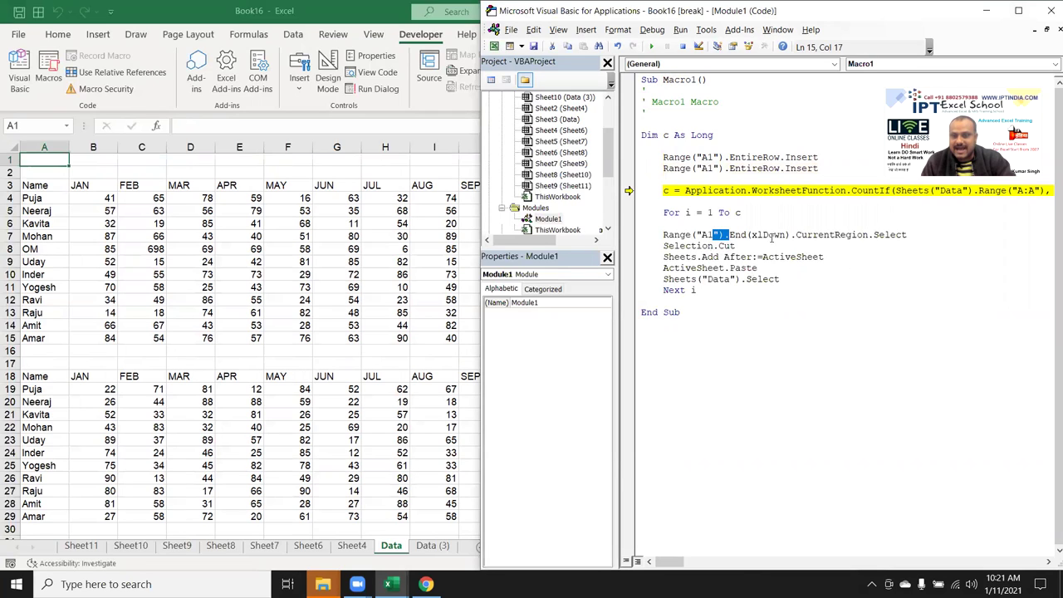
left_click(772, 235)
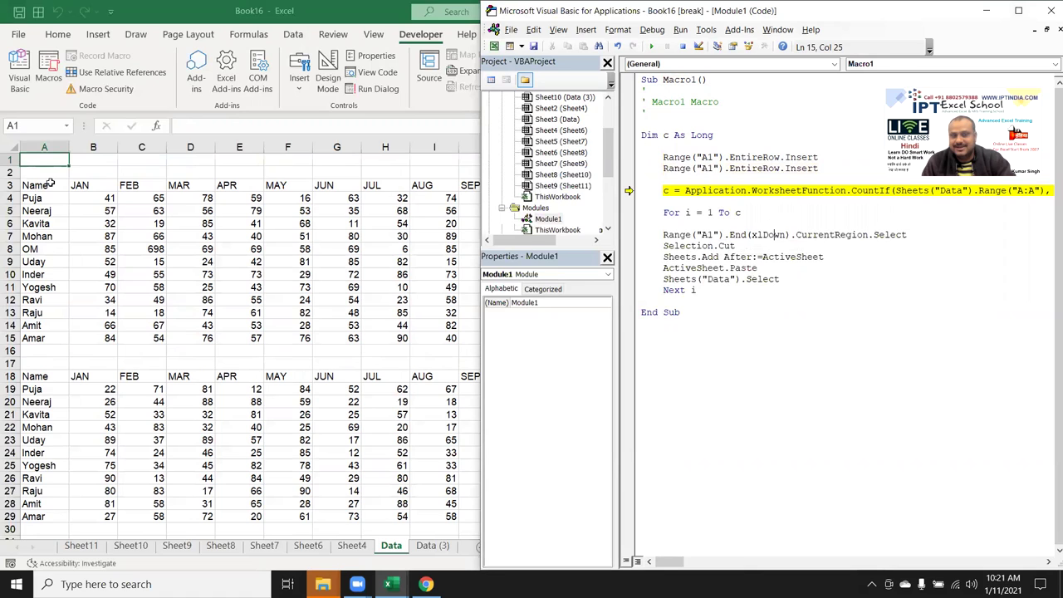
left_click(50, 183)
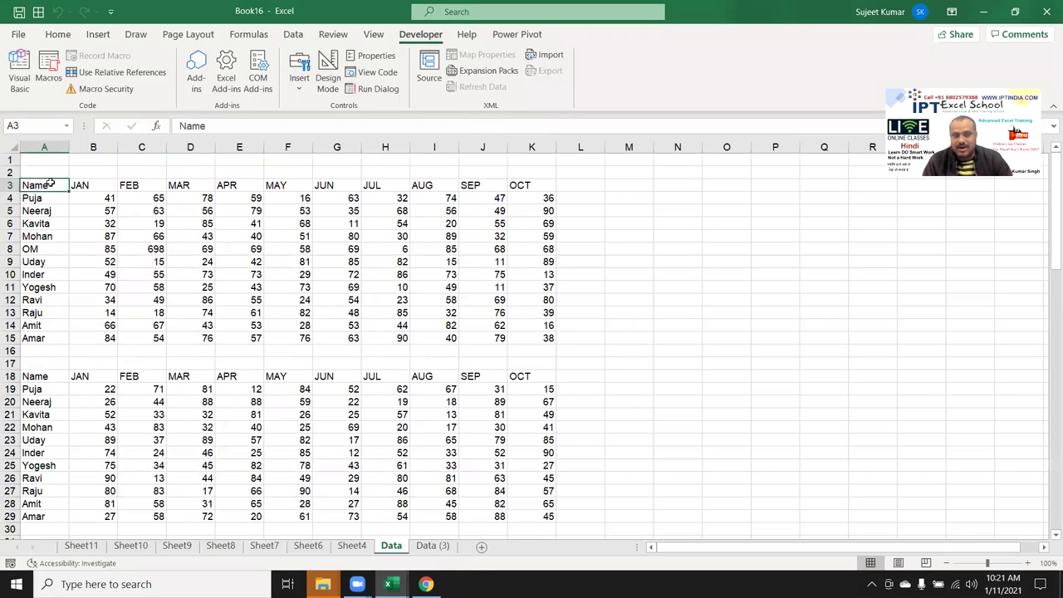
Preview the first table's extent on Data, reset the selection to A1, and resume at the paused code
key("ctrl+Down")
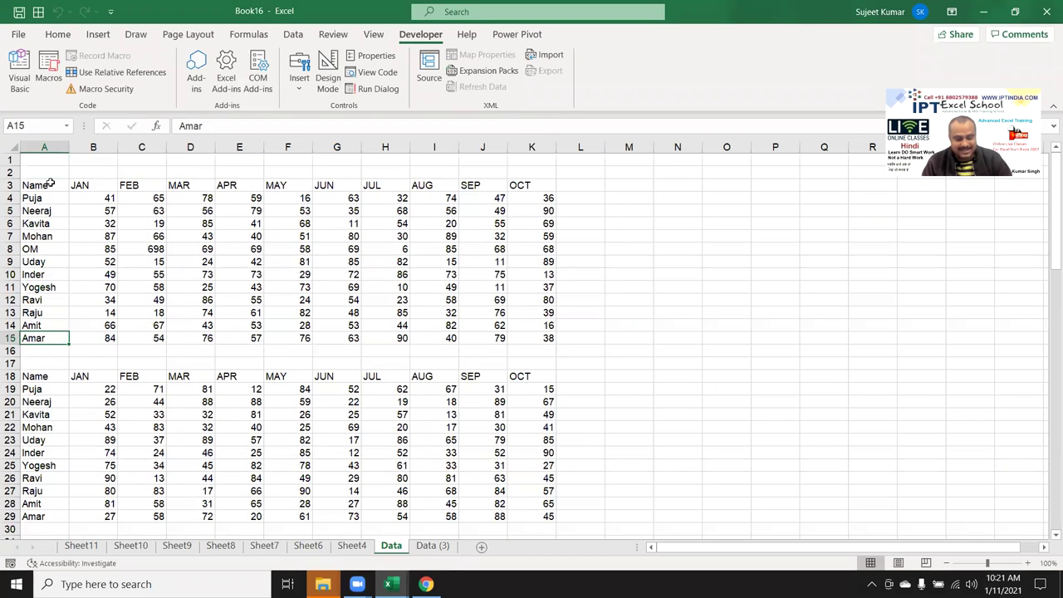
key("ctrl+a")
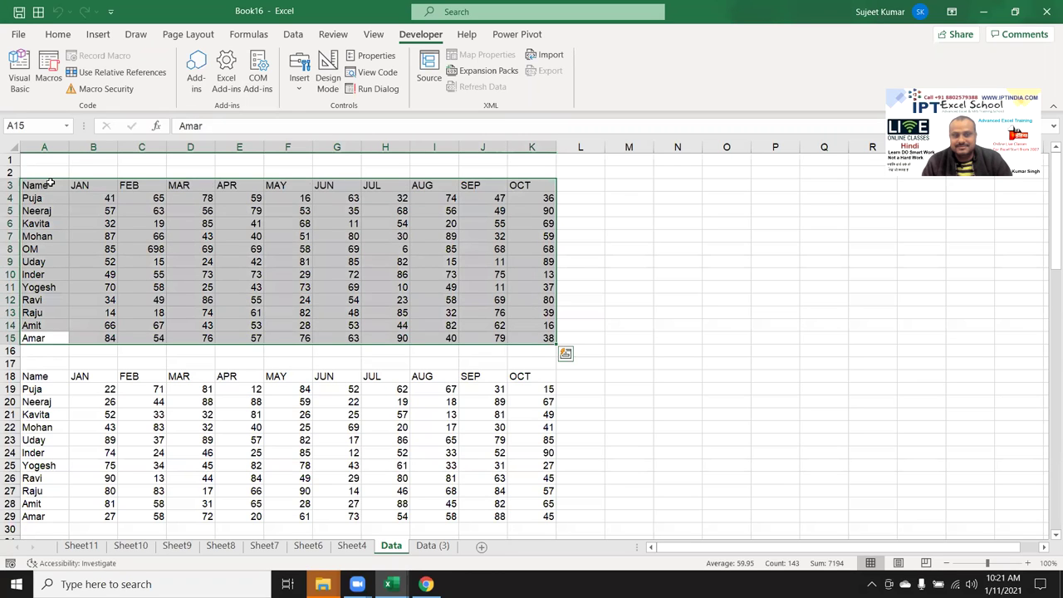
key("alt")
key("alt+F11")
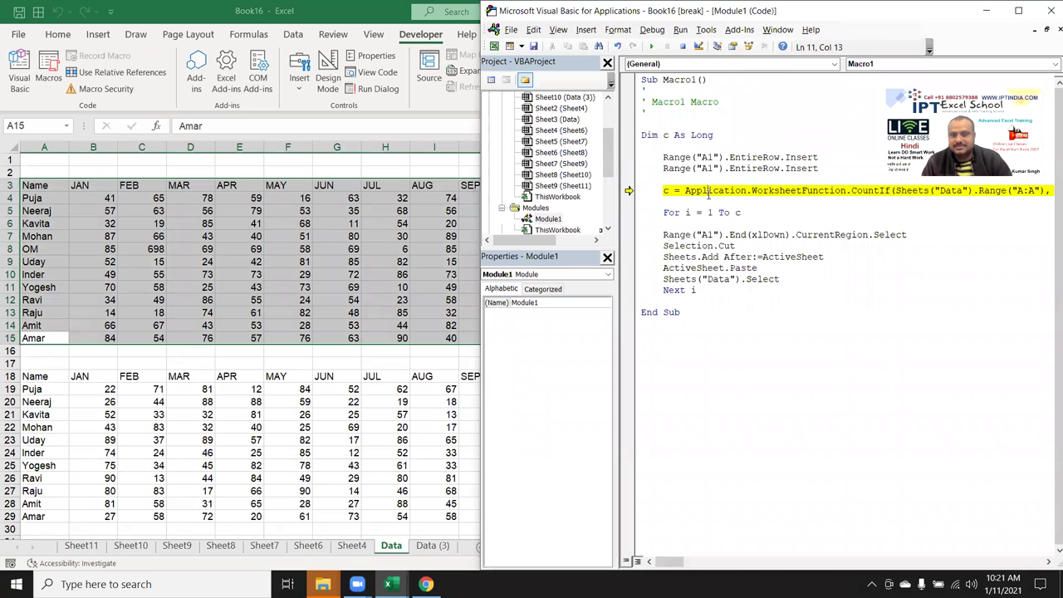
left_click(39, 183)
left_click(46, 160)
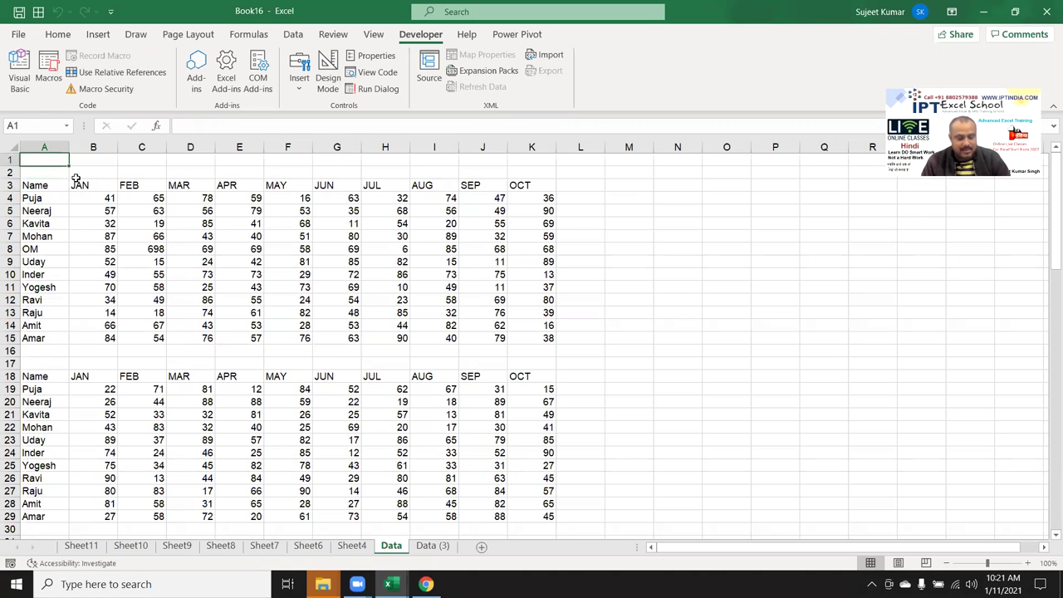
key("alt+F11")
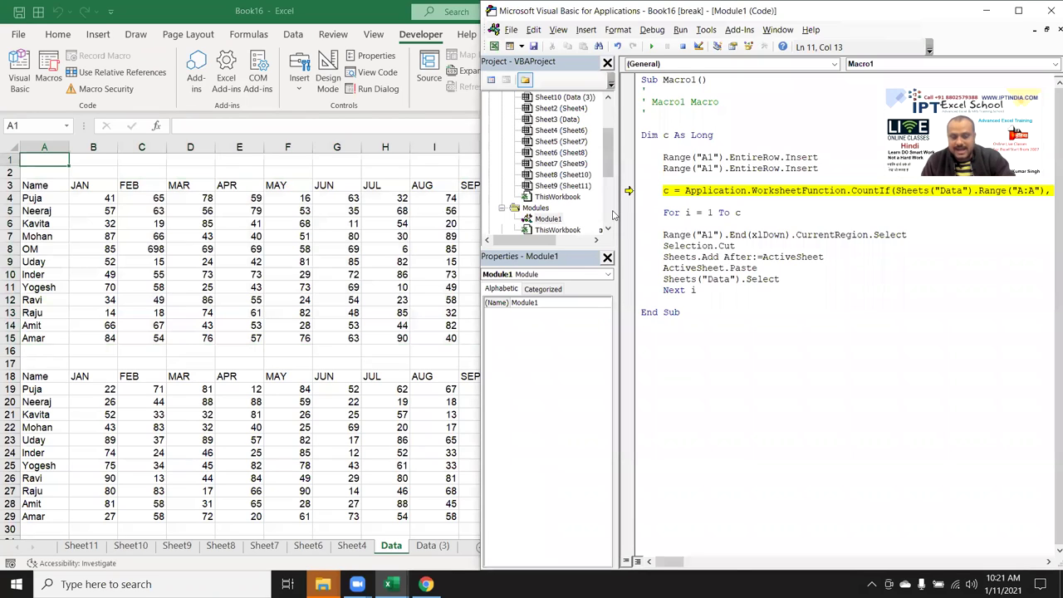
Step the loop to cut the first table and paste it onto new Sheet13, then loop to the next table
key("F8")
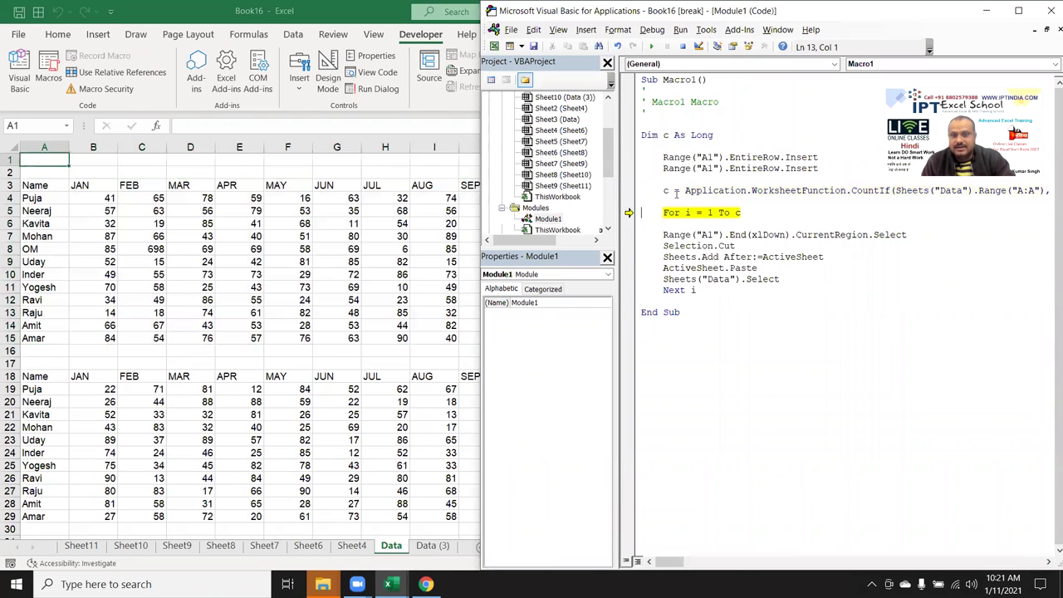
mouse_move(665, 190)
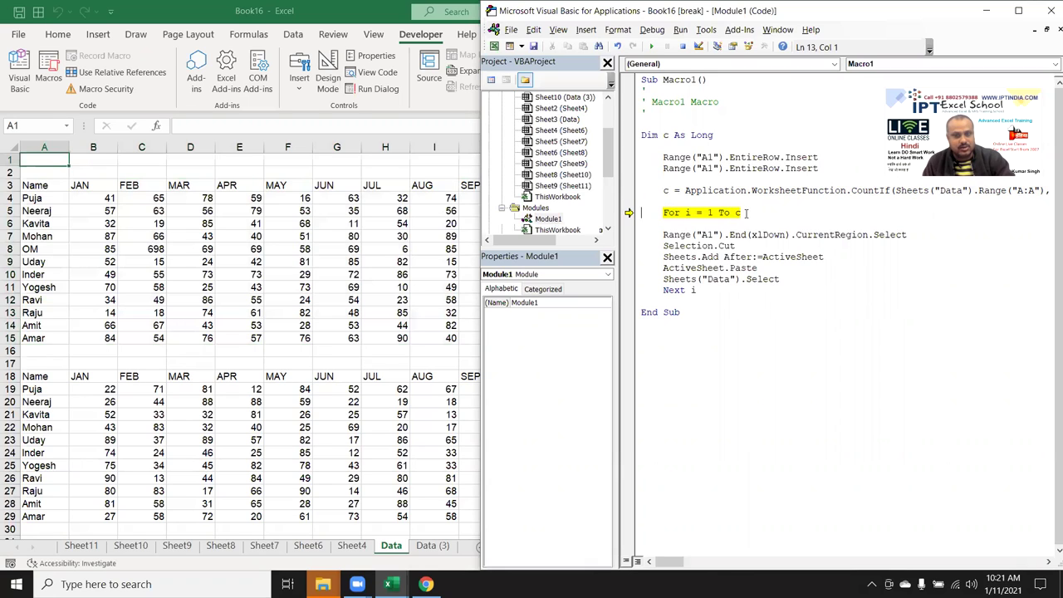
key("F8")
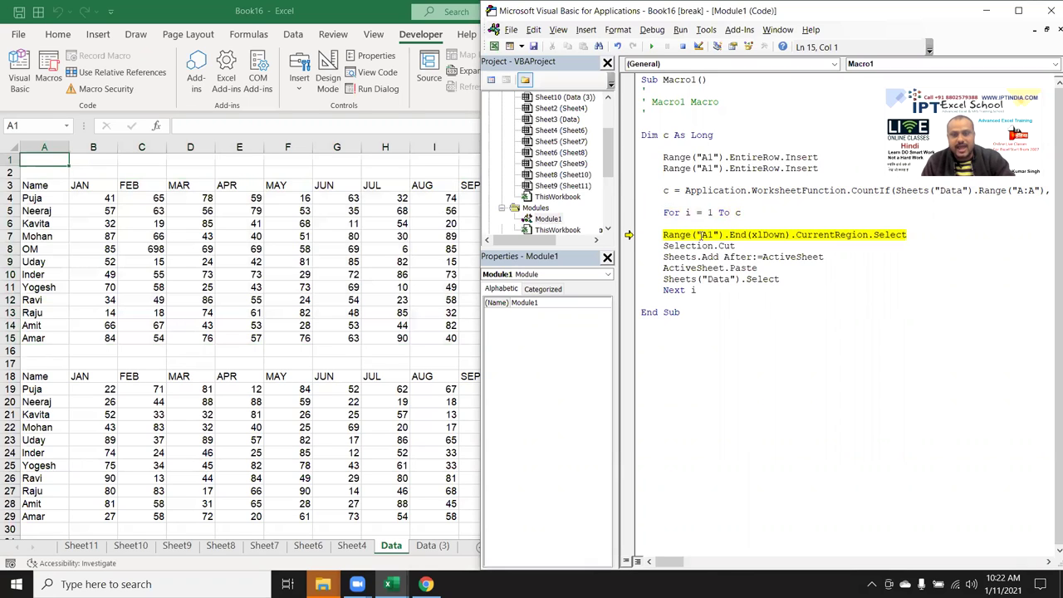
key("F8")
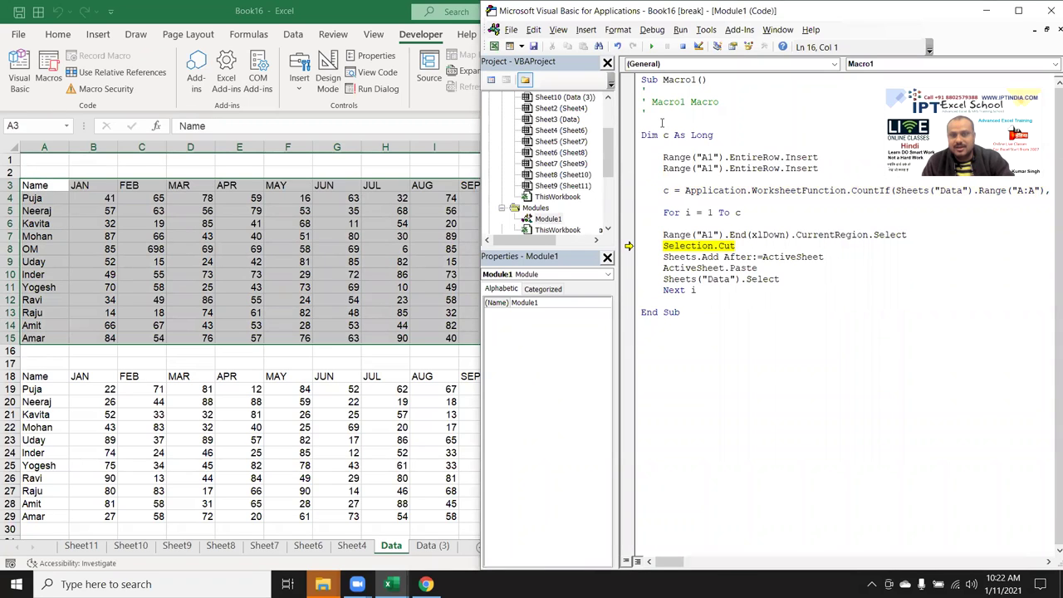
key("F8")
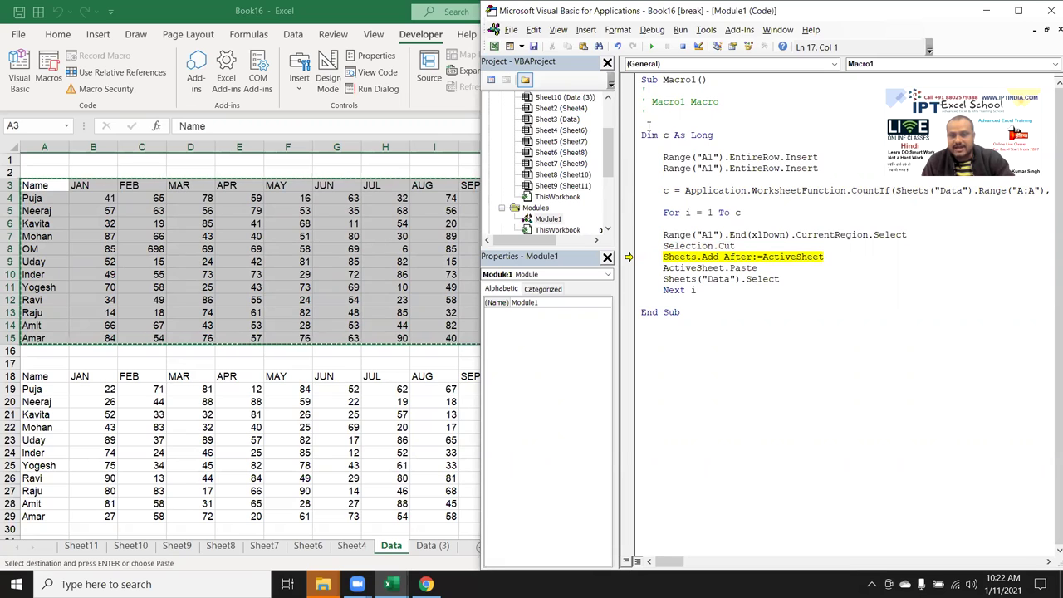
key("F8")
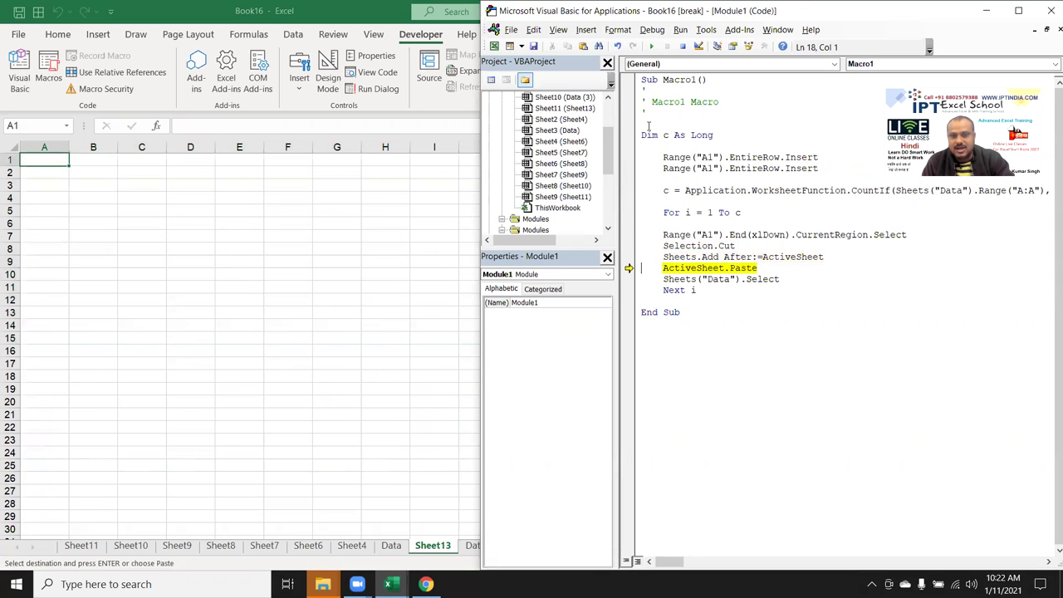
key("F8")
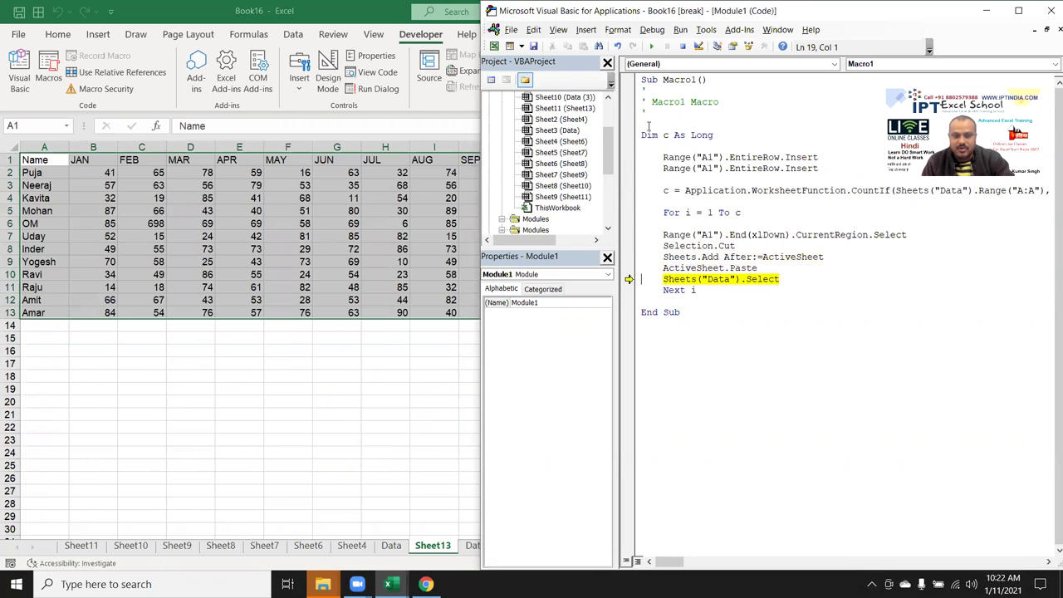
key("F8")
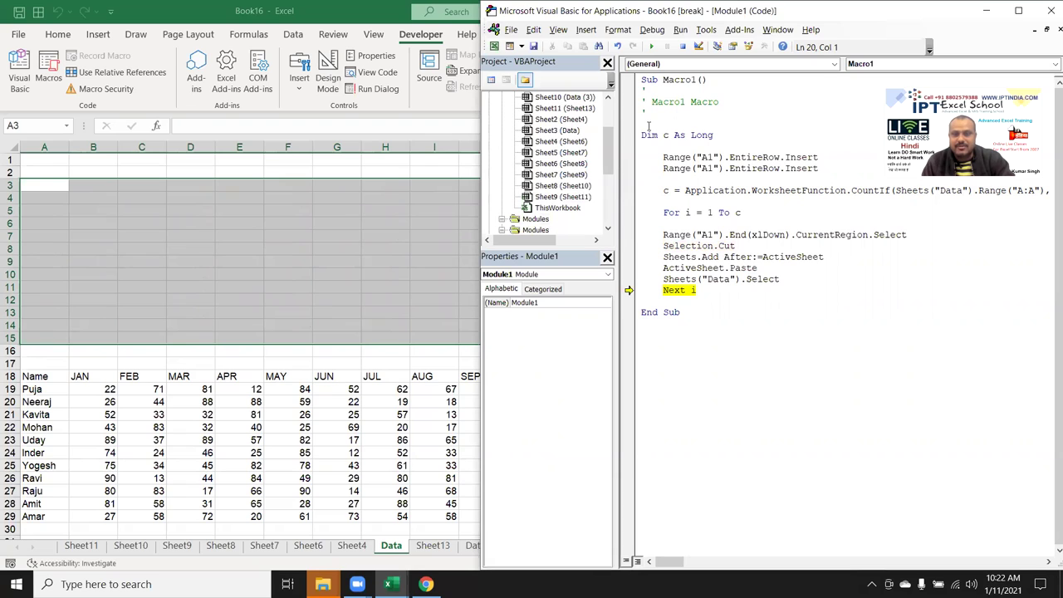
key("F8")
key("F8")
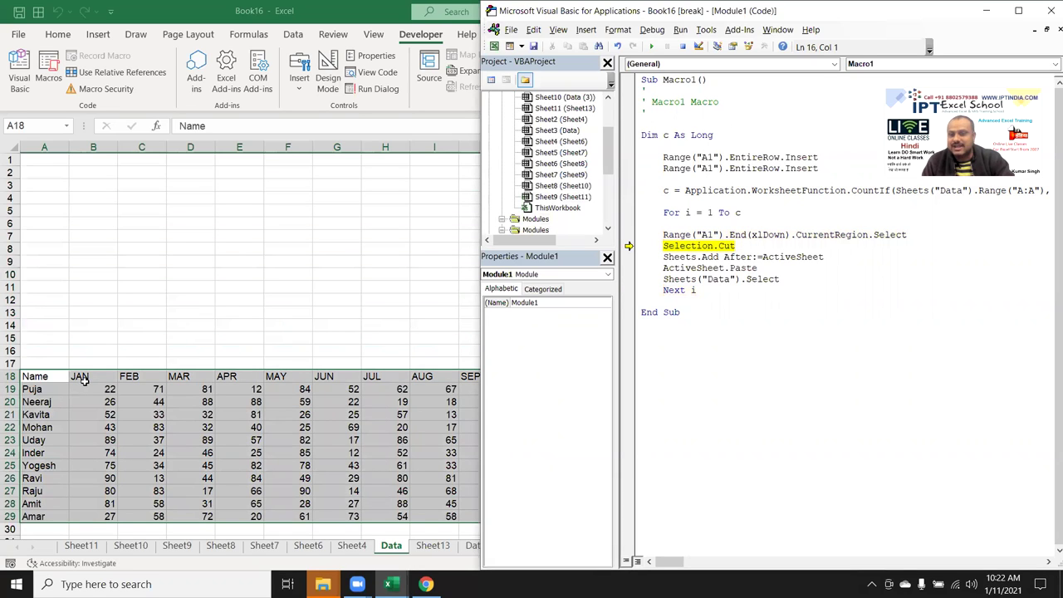
Keep stepping to move the second table onto Sheet14 and onward through Sheet17, until the row-82 block is selected
key("F8")
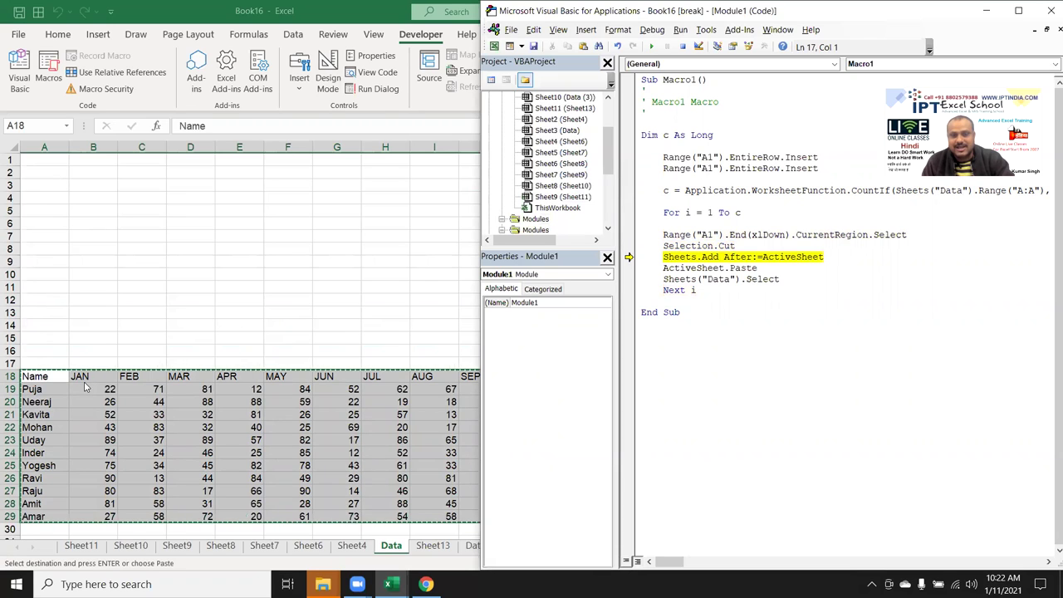
key("F8")
key("F8")
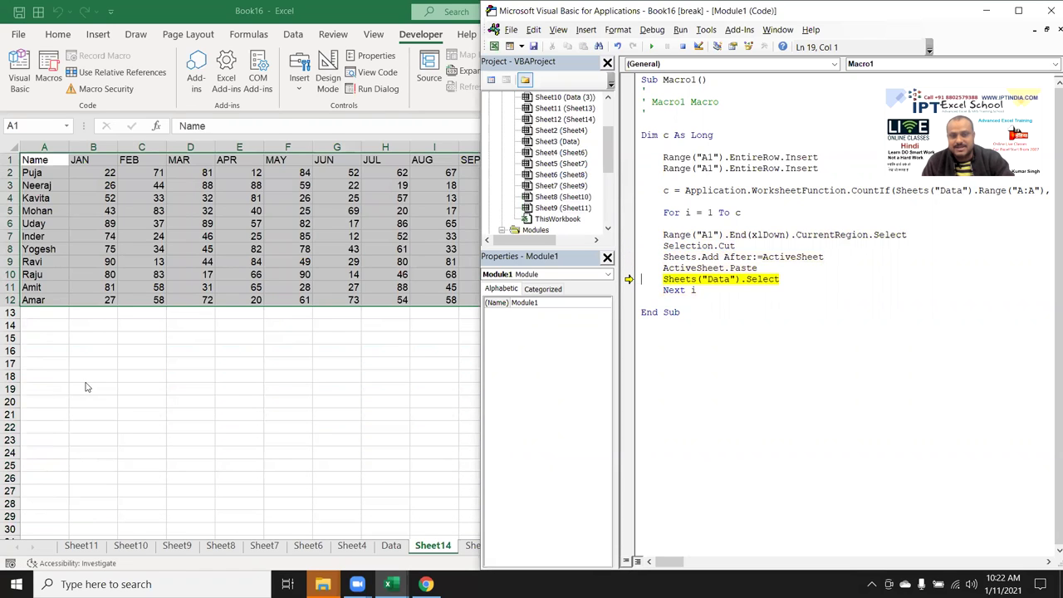
key("F8")
key("F8")
key("F8")
key("F8")
key("F8")
key("F8")
key("F8")
key("F8")
key("F8")
key("F8")
key("F8")
key("F8")
key("F8")
key("F8")
key("F8")
key("F8")
key("F8")
key("F8")
key("F8")
key("F8")
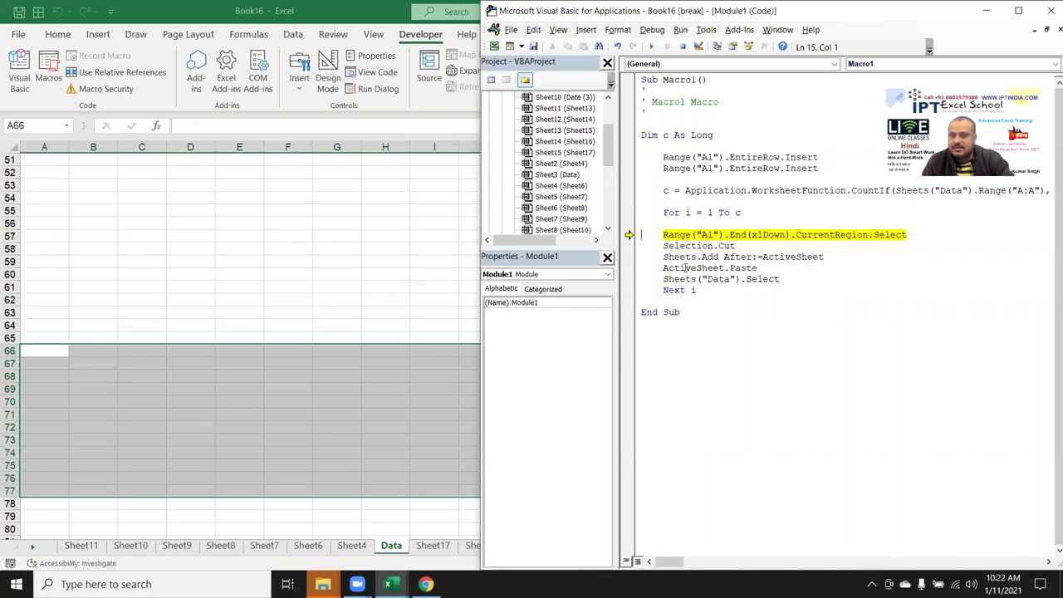
key("F8")
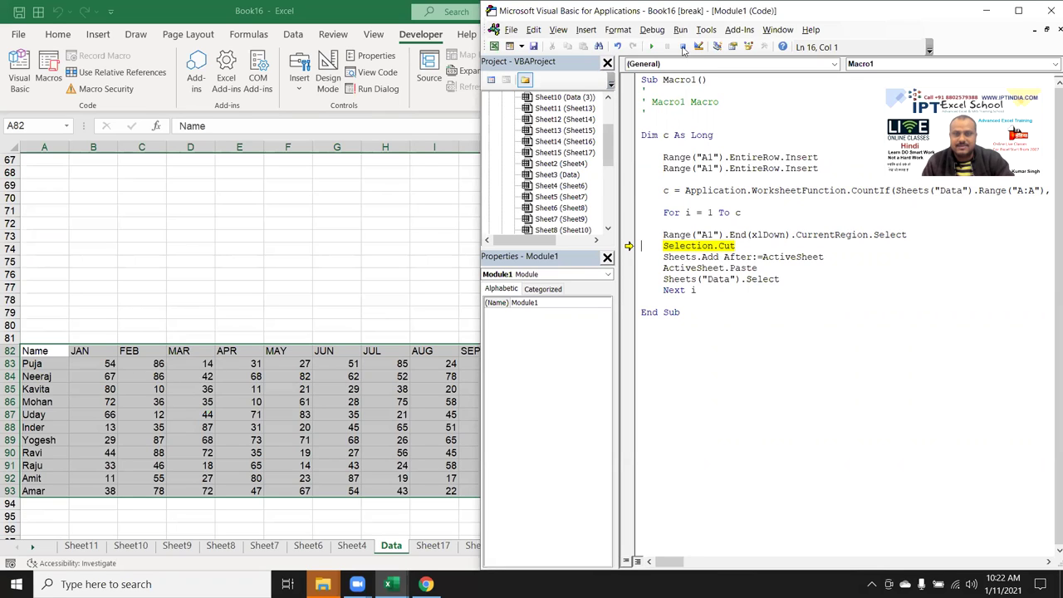
Stop the paused macro and return to cell A1 of the Data (3) sheet
left_click(682, 47)
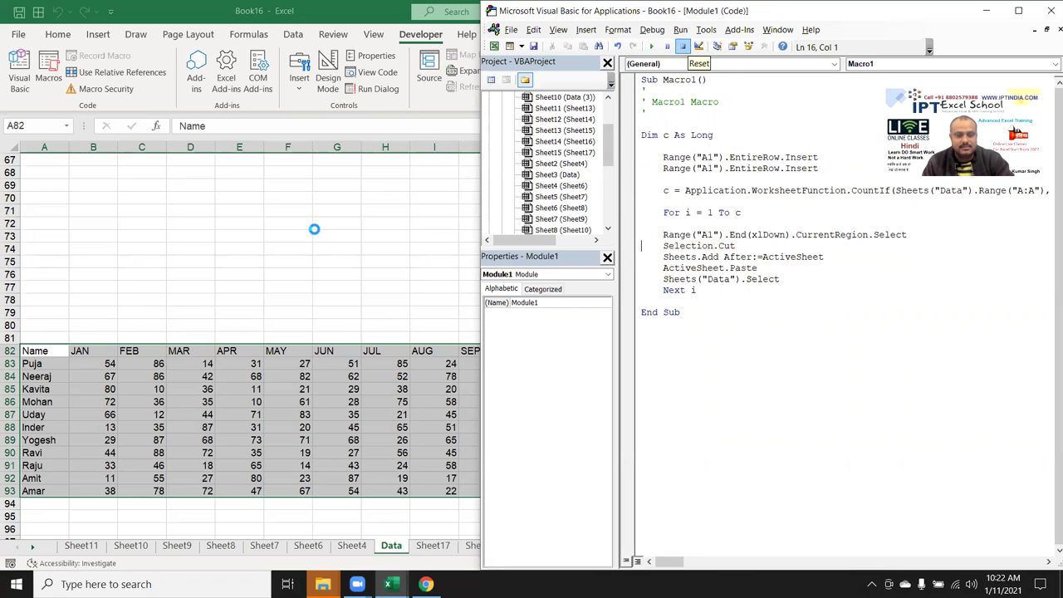
left_click(314, 230)
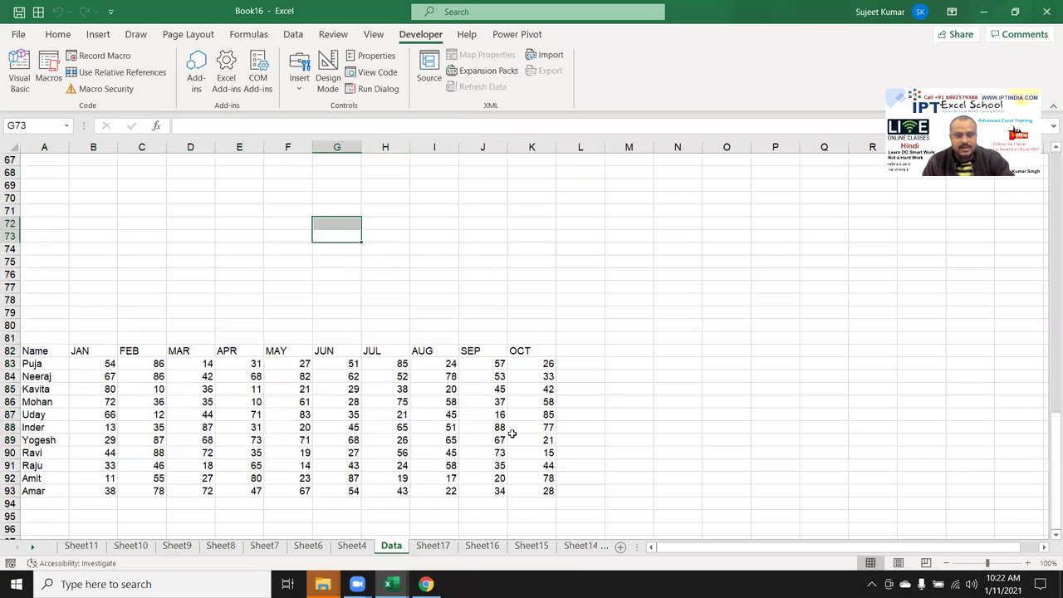
left_click(33, 547)
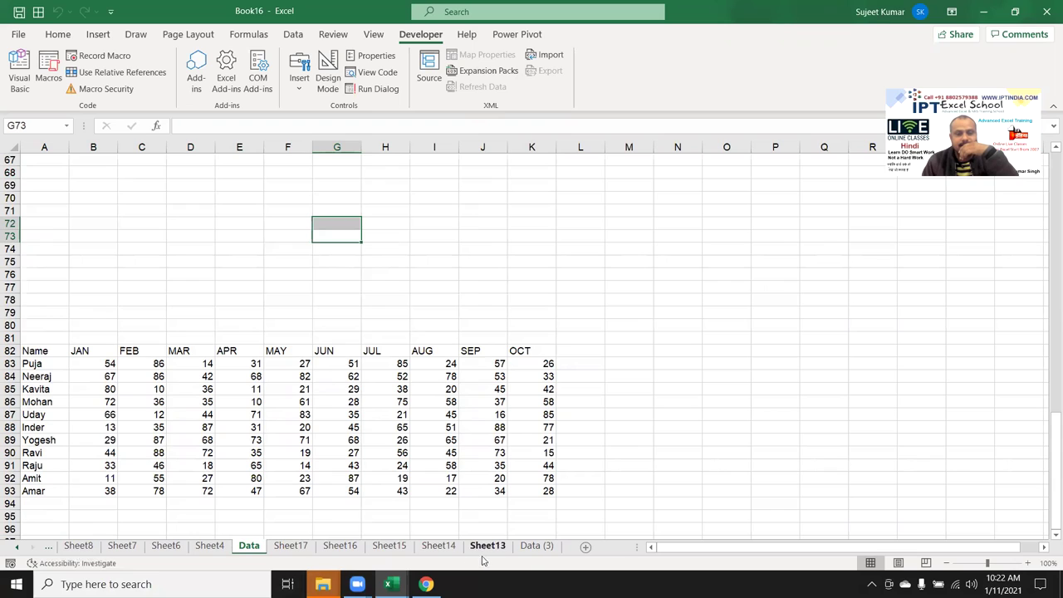
left_click(535, 548)
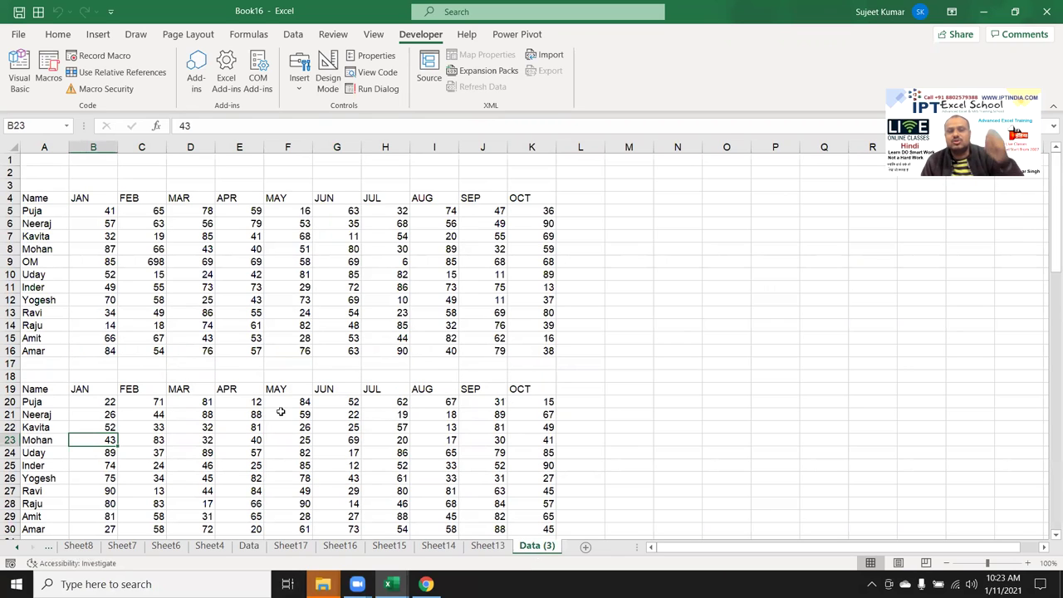
left_click(57, 160)
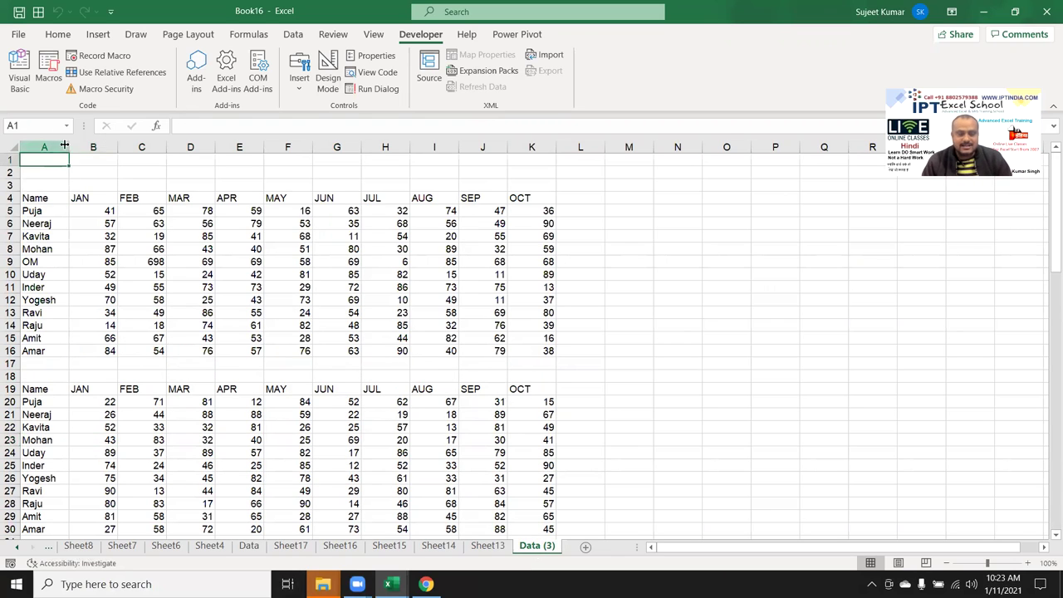
Group all the split-out sheets except Data (3) and delete them
left_click(488, 546)
left_click(18, 550)
left_click(19, 551)
left_click(18, 551)
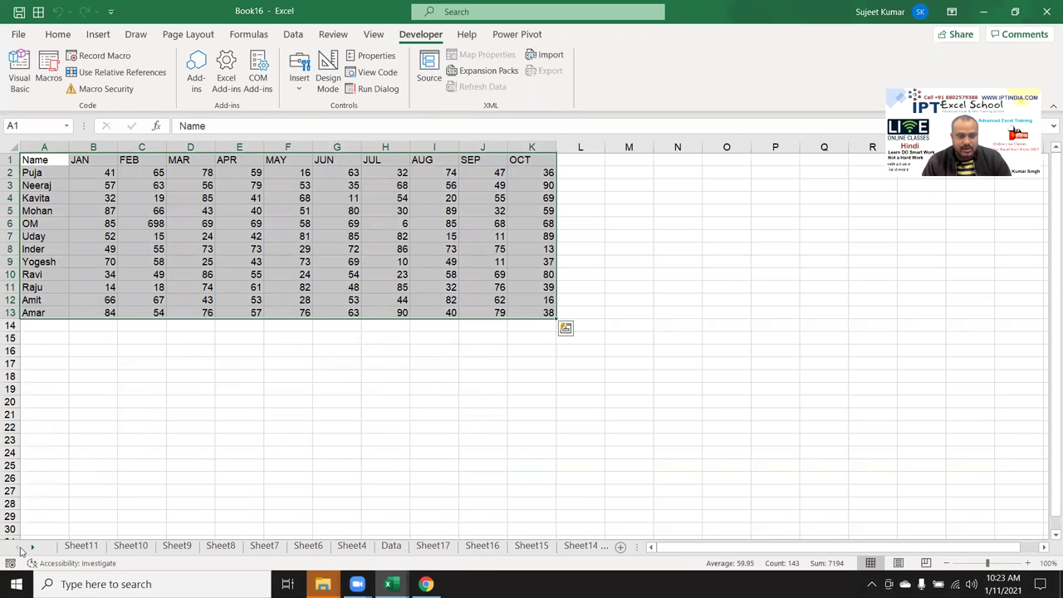
left_click(73, 546, "shift")
right_click(73, 545)
left_click(112, 351)
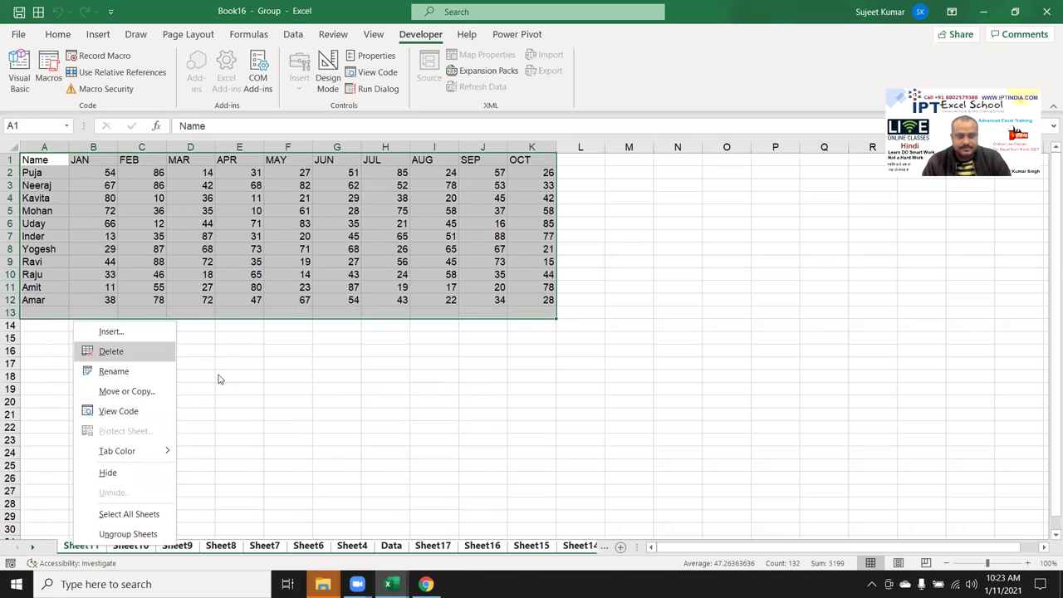
left_click(501, 330)
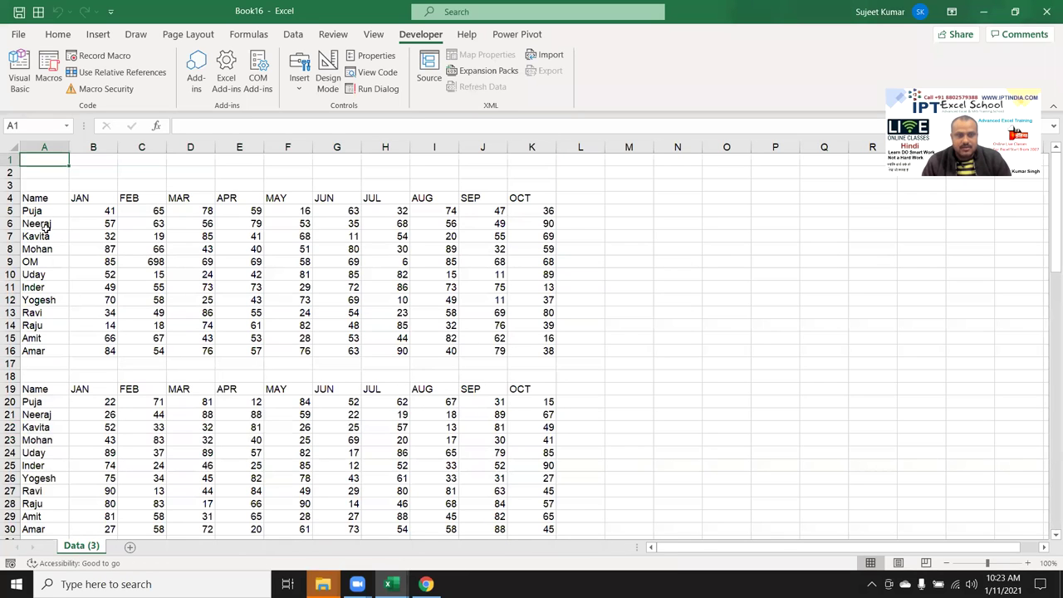
Delete the blank rows above the top table, then insert fresh blank rows at the top
left_click(90, 249)
left_click_drag(11, 163, 12, 184)
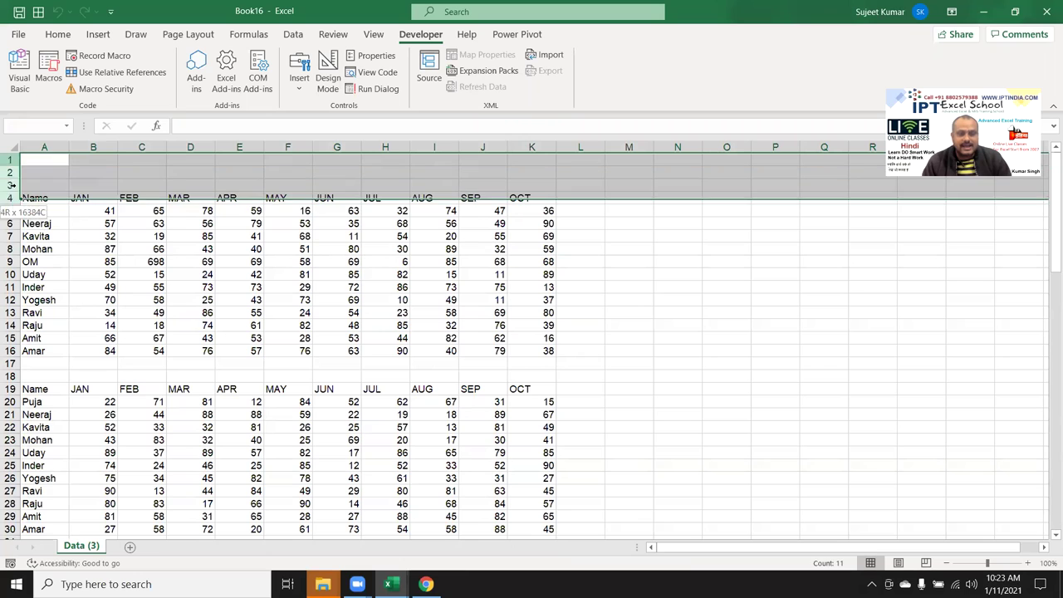
key("ctrl+minus")
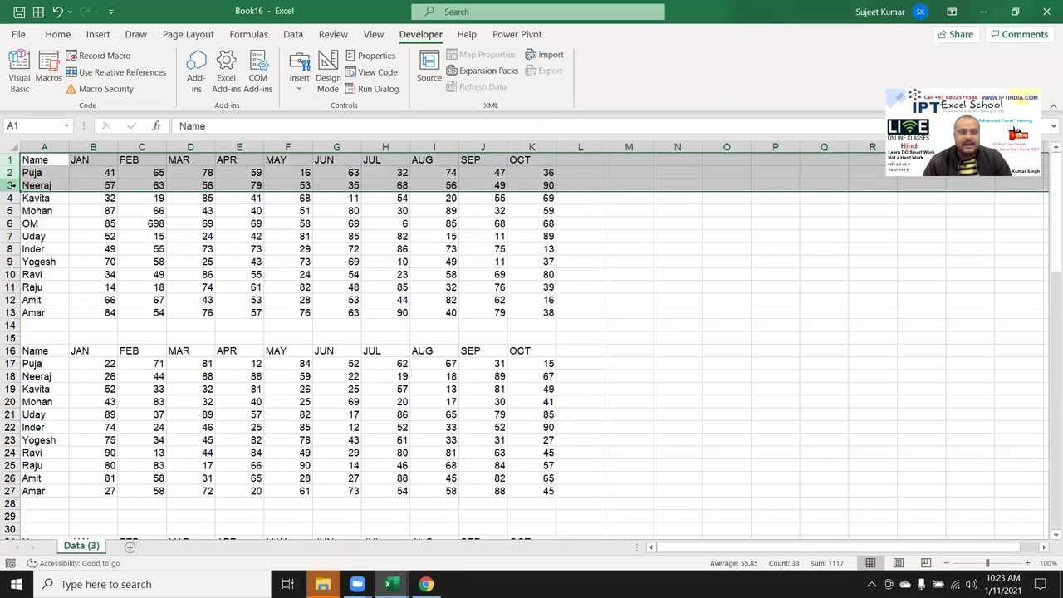
left_click(12, 159)
key("ctrl+shift+plus")
key("ctrl+shift+plus")
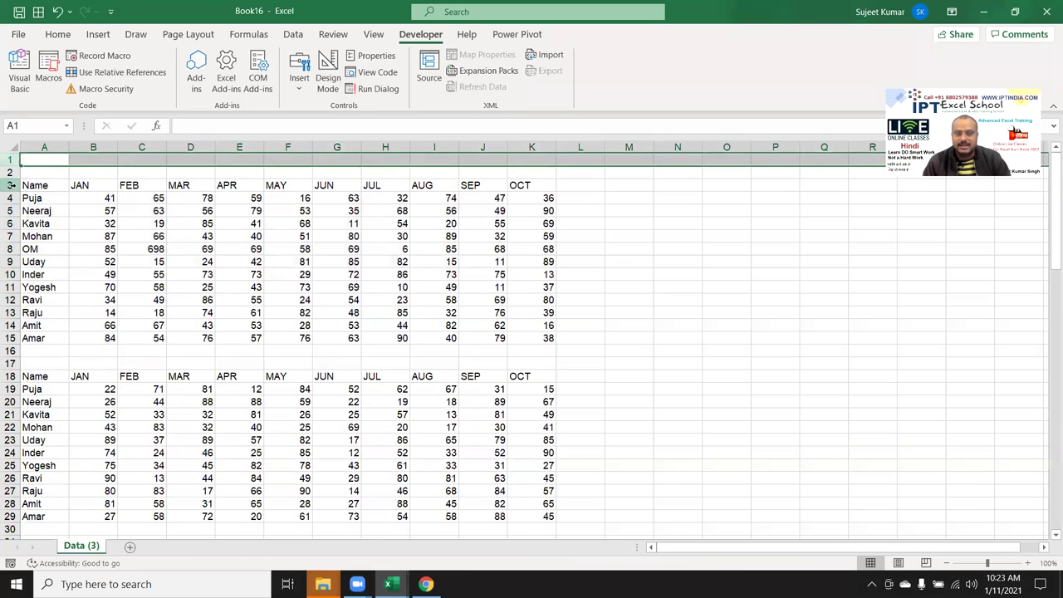
Copy the first table from Data (3) onto a new sheet
left_click(143, 262)
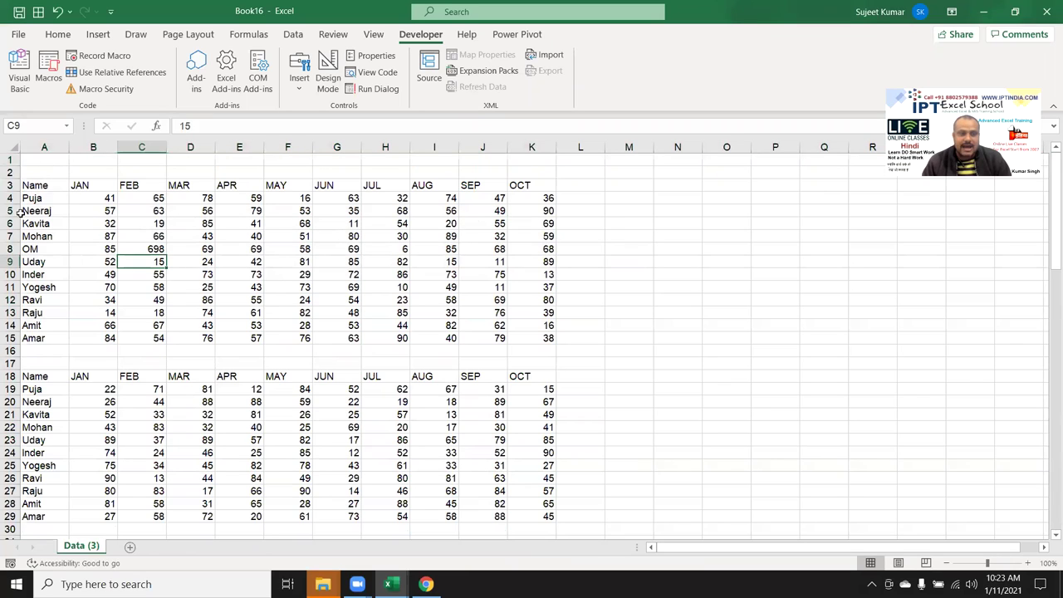
key("ctrl+Home")
key("Down")
key("Down")
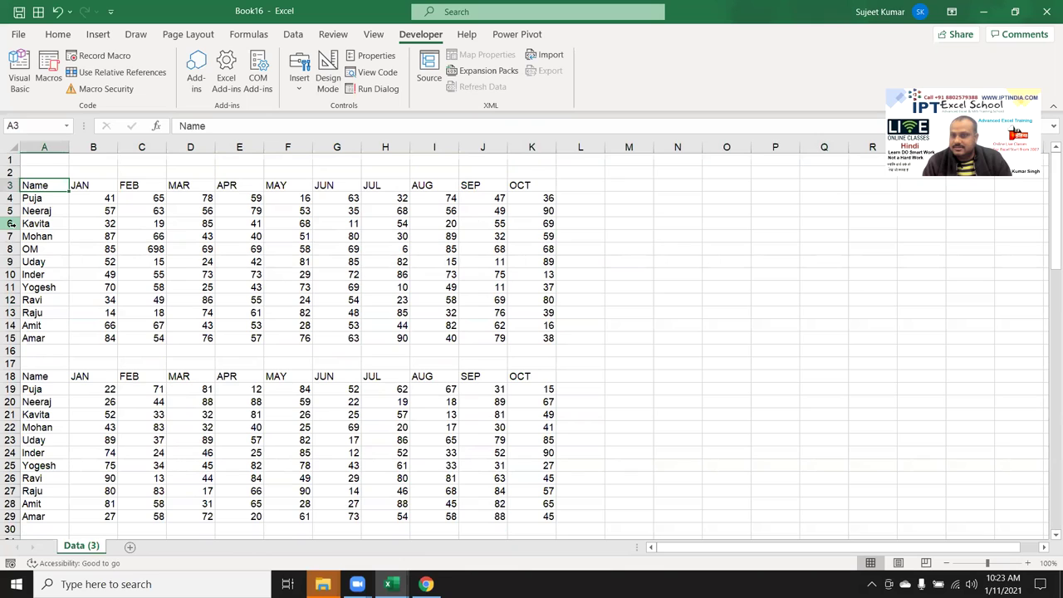
key("ctrl+a")
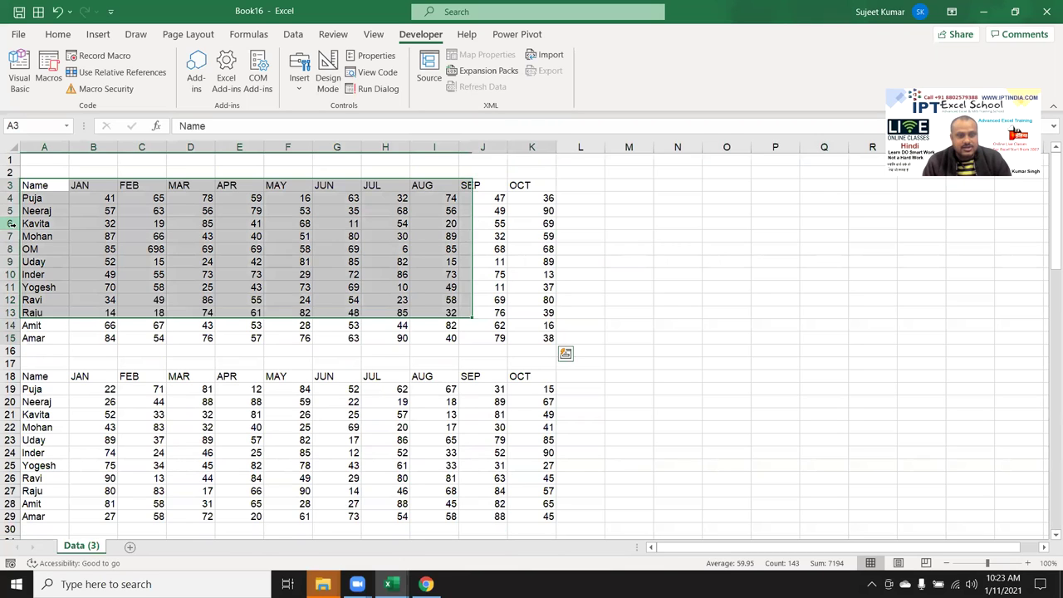
key("ctrl+c")
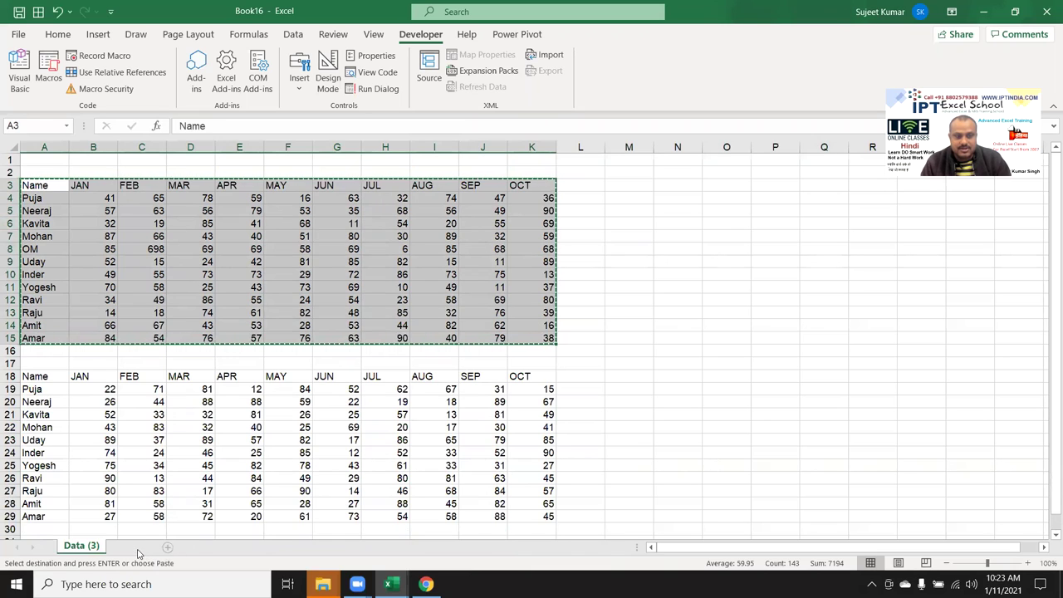
key("shift+F11")
key("ctrl+v")
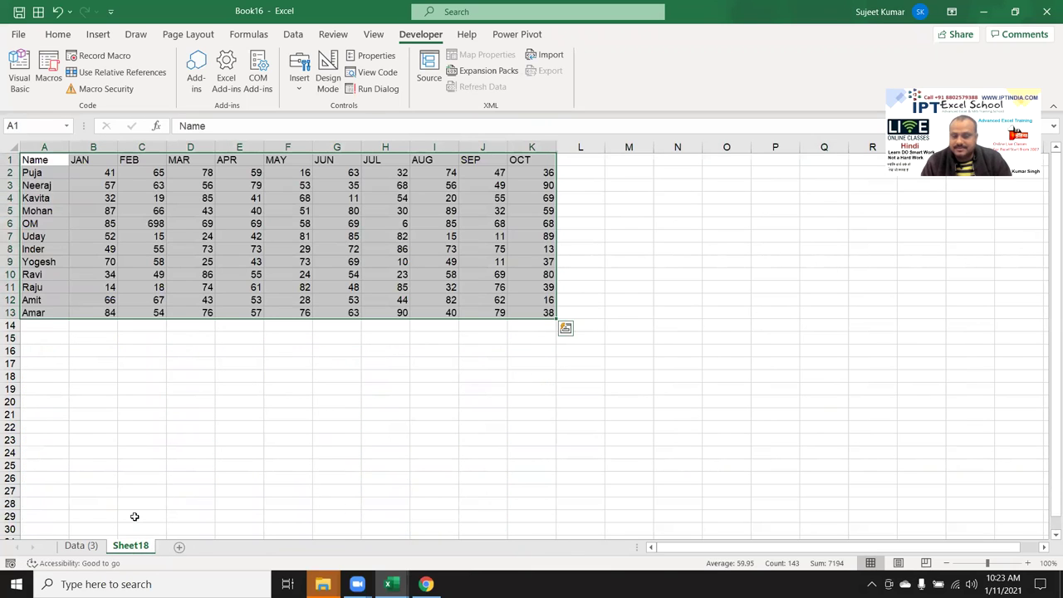
left_click(80, 546)
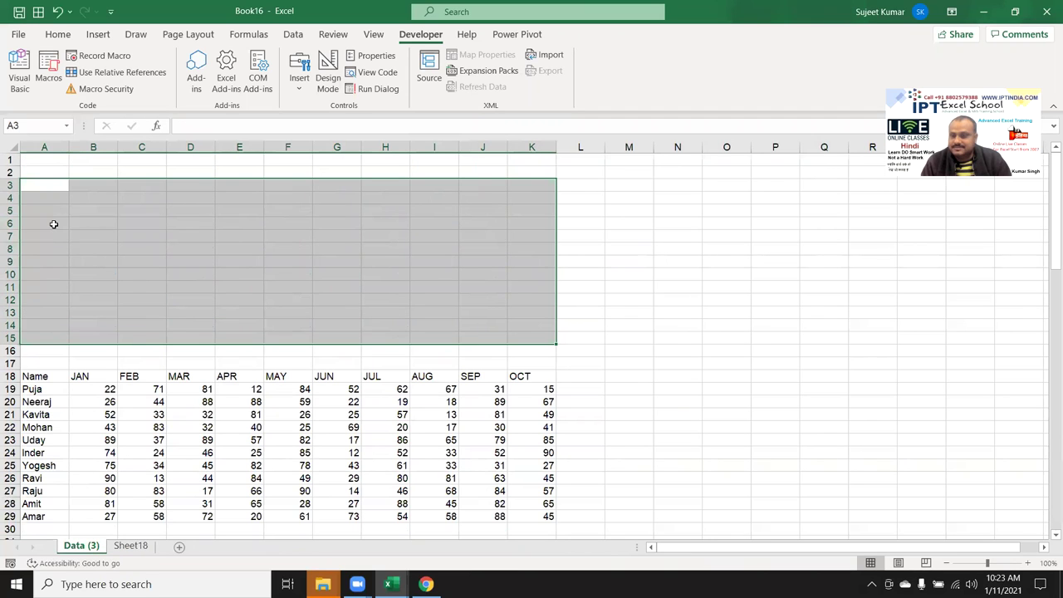
Copy the second table onto another new sheet, Sheet19
left_click(50, 160)
left_click(50, 159)
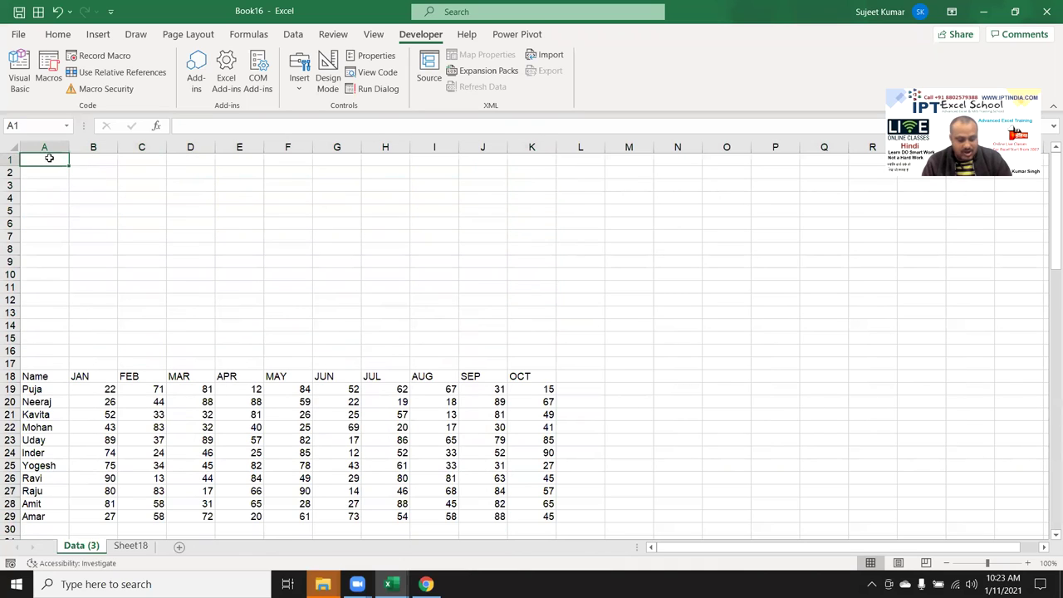
key("ctrl+Down")
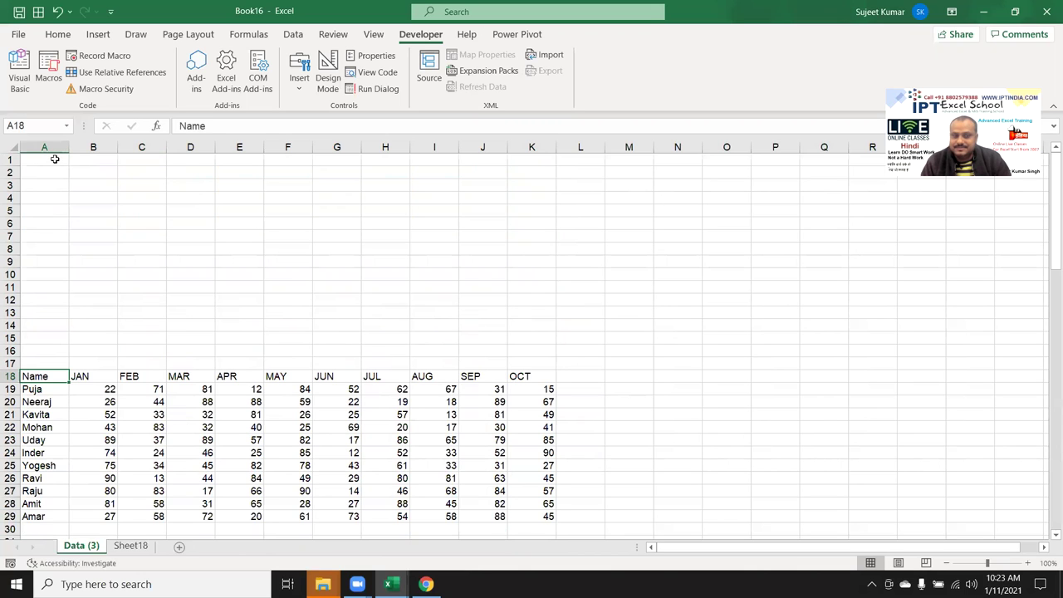
scroll(54, 158, "down", 2)
scroll(54, 158, "down", 1)
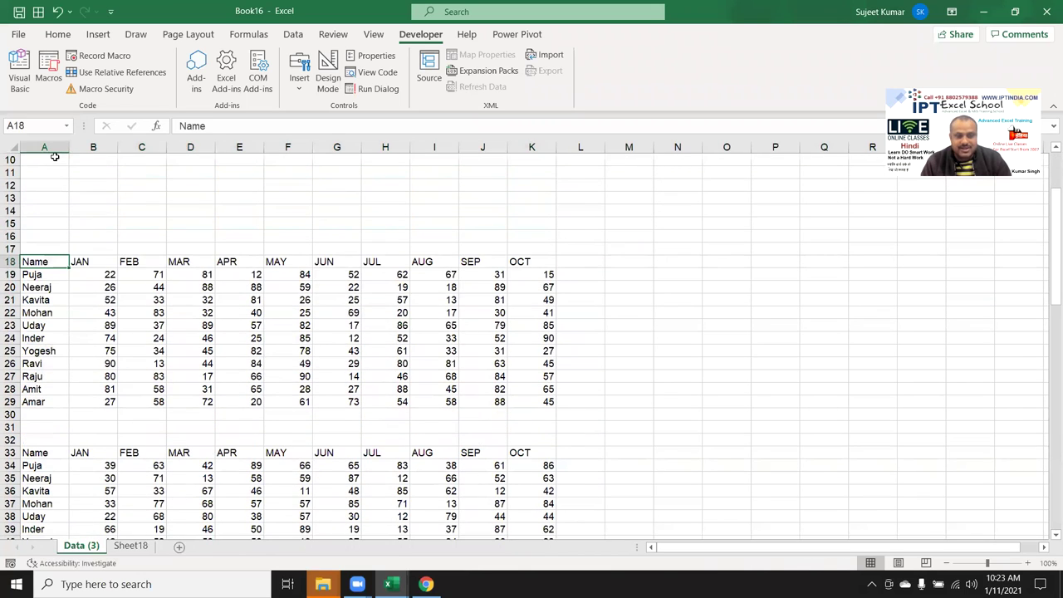
key("ctrl+a")
key("ctrl+c")
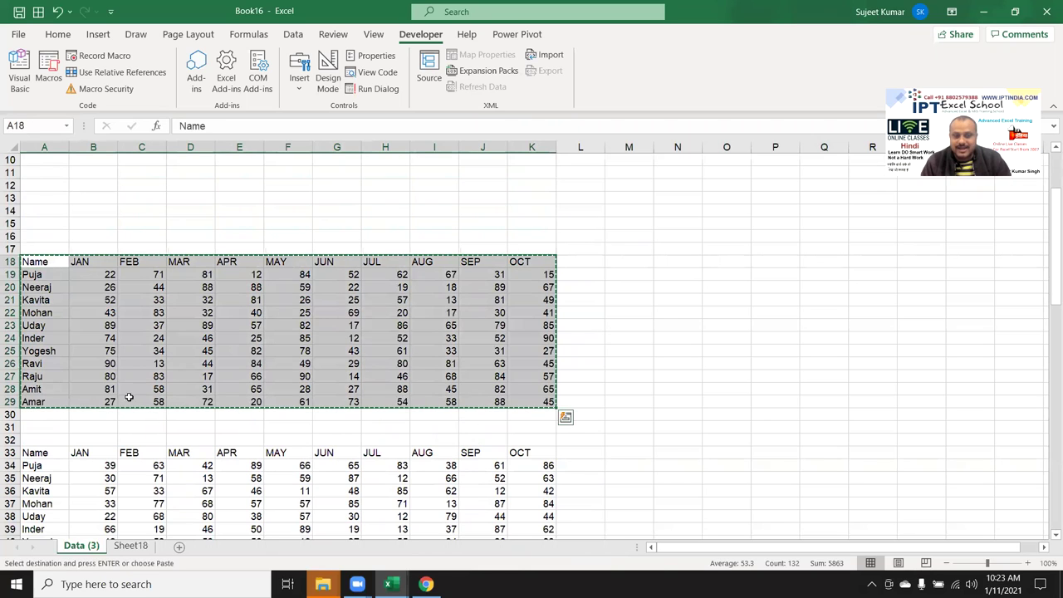
left_click(178, 546)
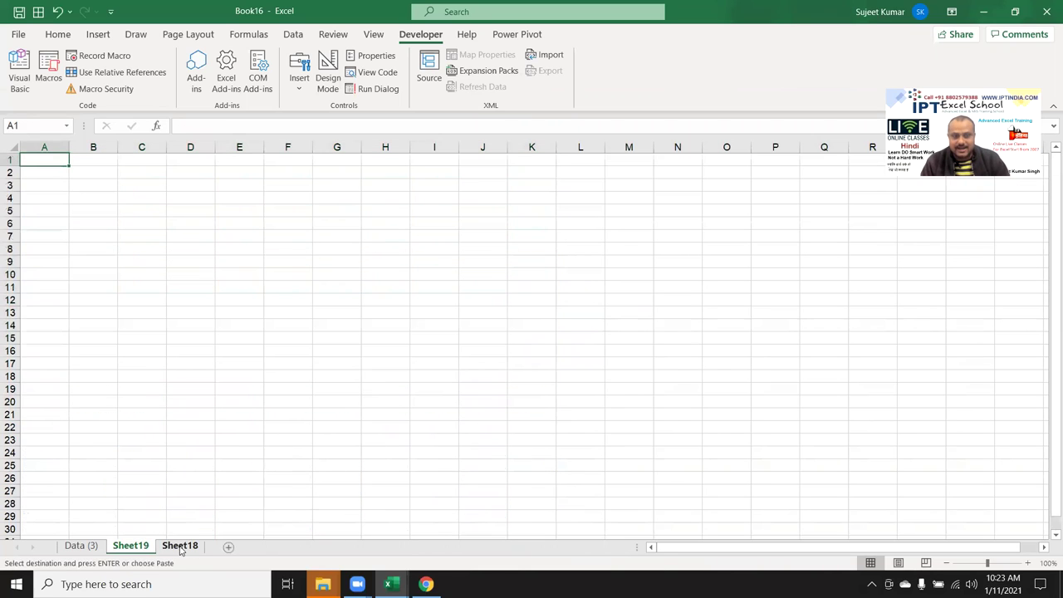
key("ctrl+v")
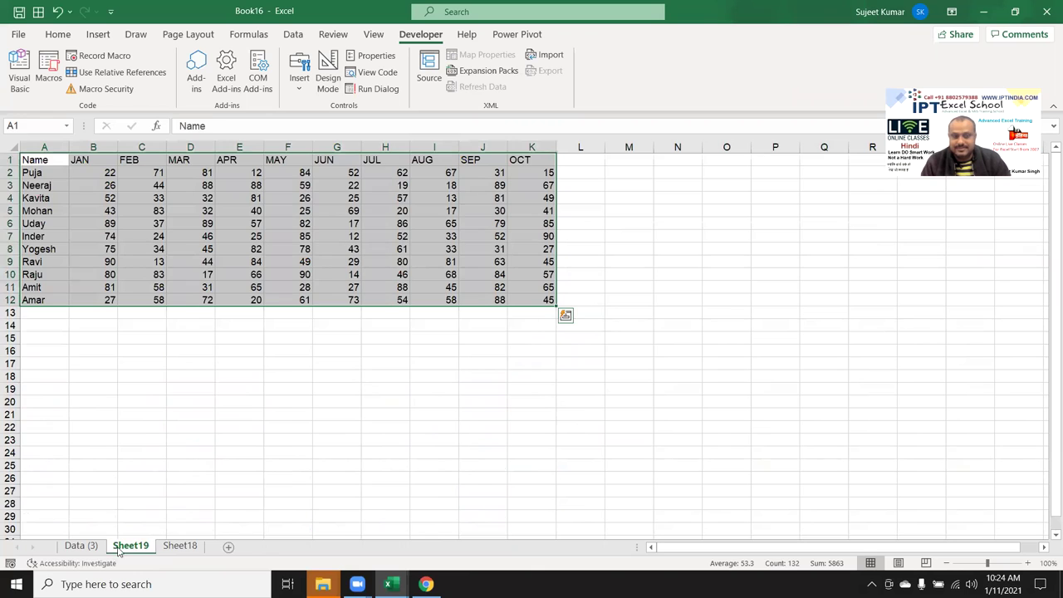
left_click(92, 548)
Scroll through Data (3) and jump to the third table's Name header
scroll(92, 539, "down", 2)
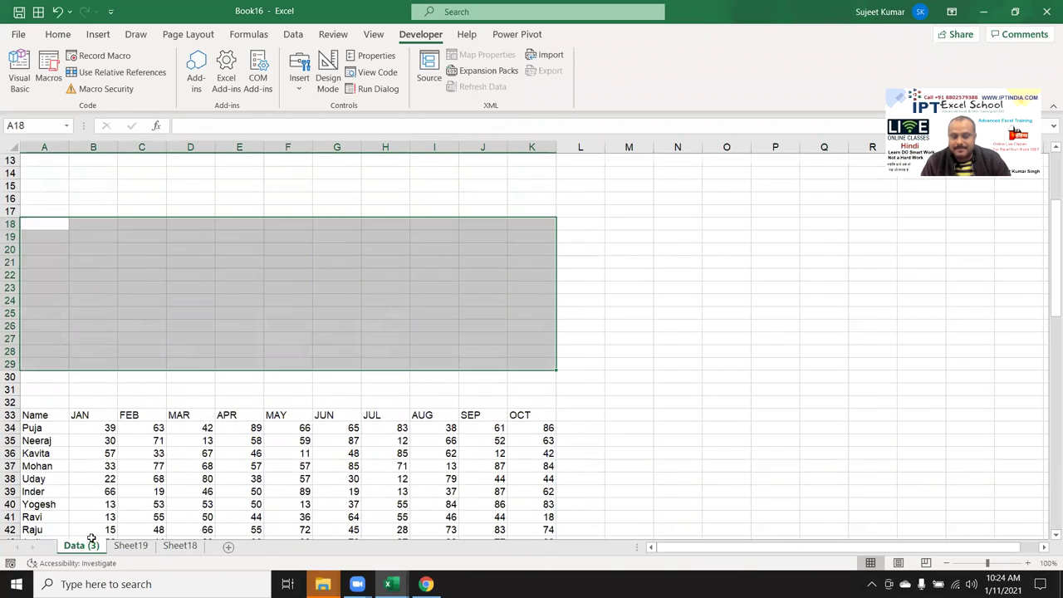
scroll(91, 540, "down", 2)
scroll(92, 538, "up", 1)
scroll(92, 538, "up", 3)
scroll(92, 538, "up", 1)
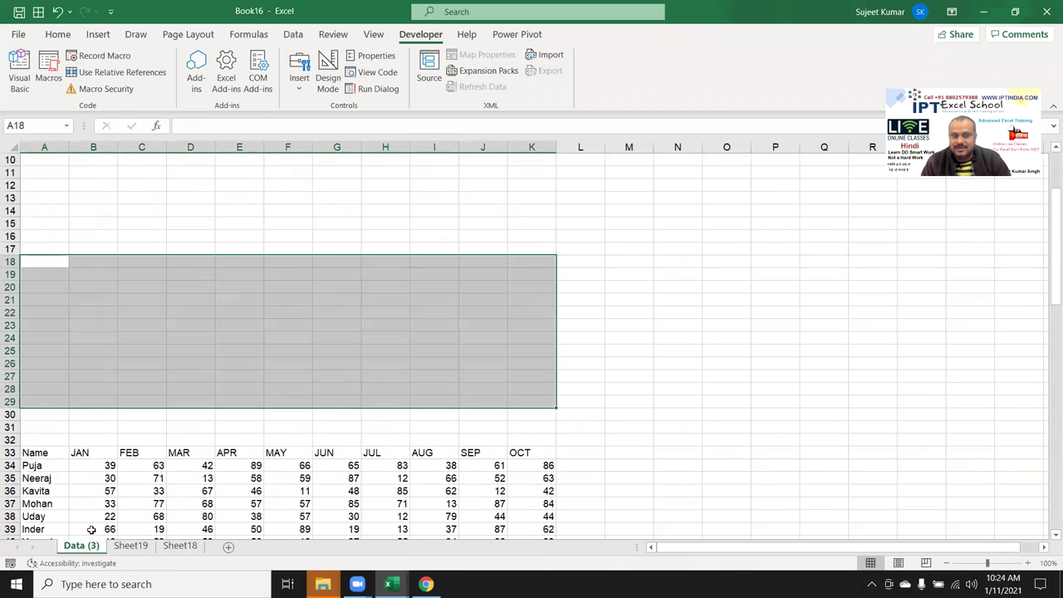
scroll(95, 370, "up", 3)
left_click(35, 162)
key("ctrl+Down")
scroll(76, 286, "down", 3)
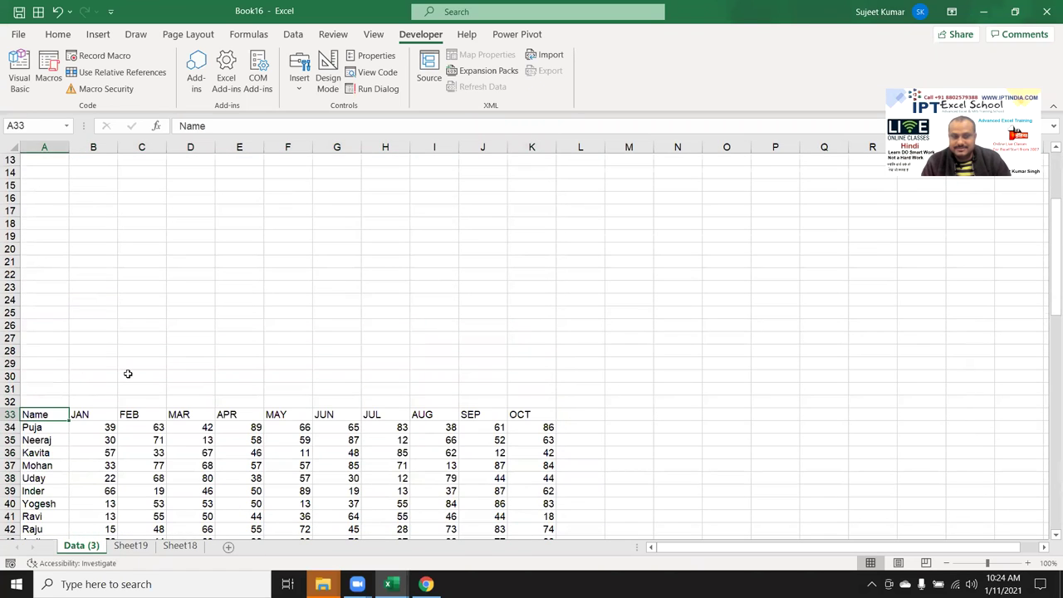
Copy the third table, flip between sheets, then cancel the copy and insert a blank top row
key("ctrl+c")
key("ctrl+Page_Down")
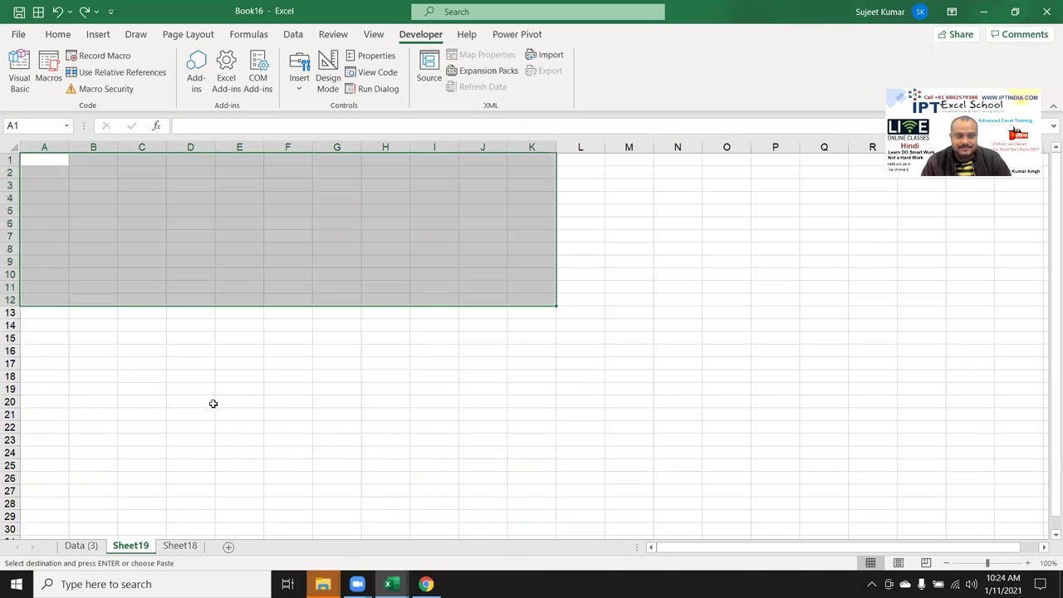
key("ctrl+Page_Down")
key("ctrl+Page_Up")
key("ctrl+Page_Up")
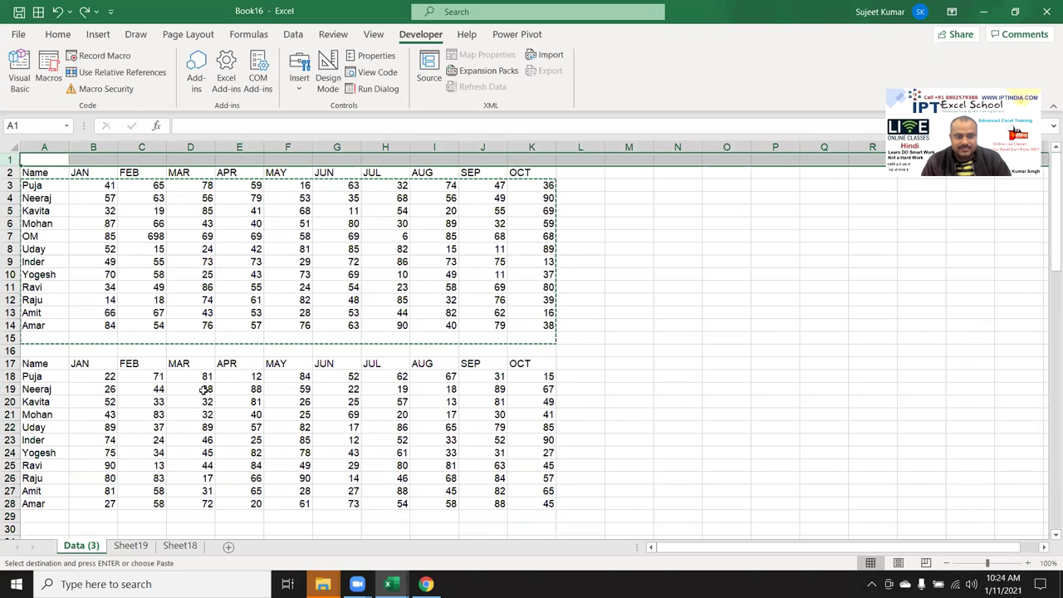
key("Escape")
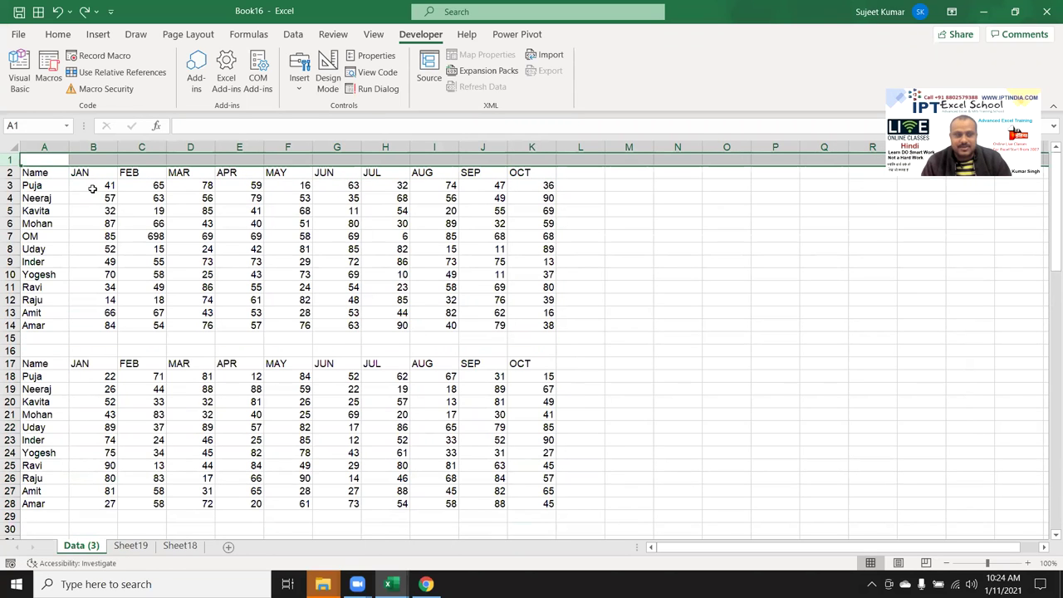
key("ctrl+shift+equal")
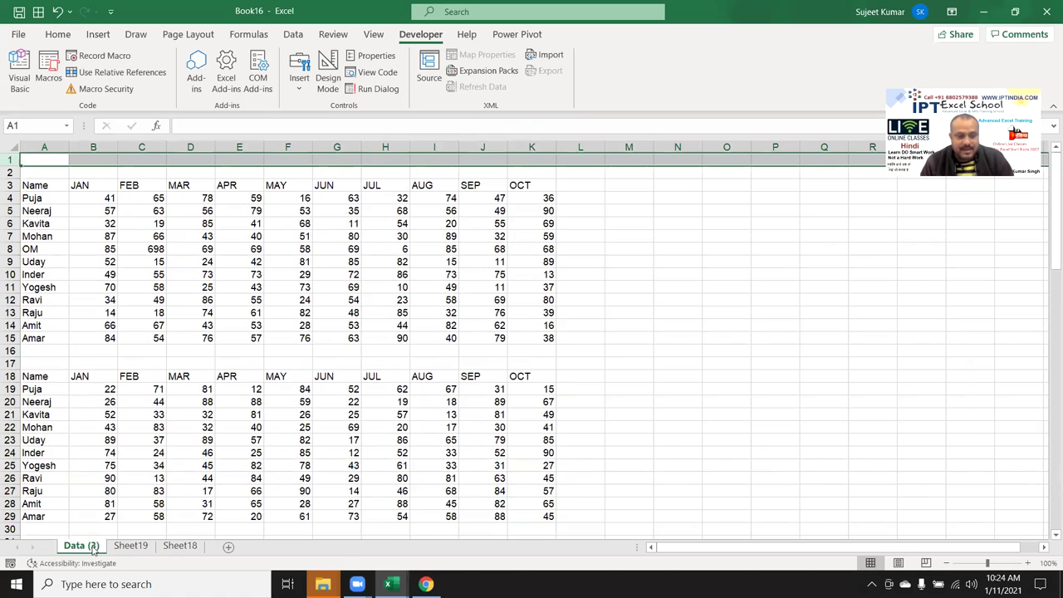
Rename the Data (3) sheet to Data
double_click(93, 547)
type("Data")
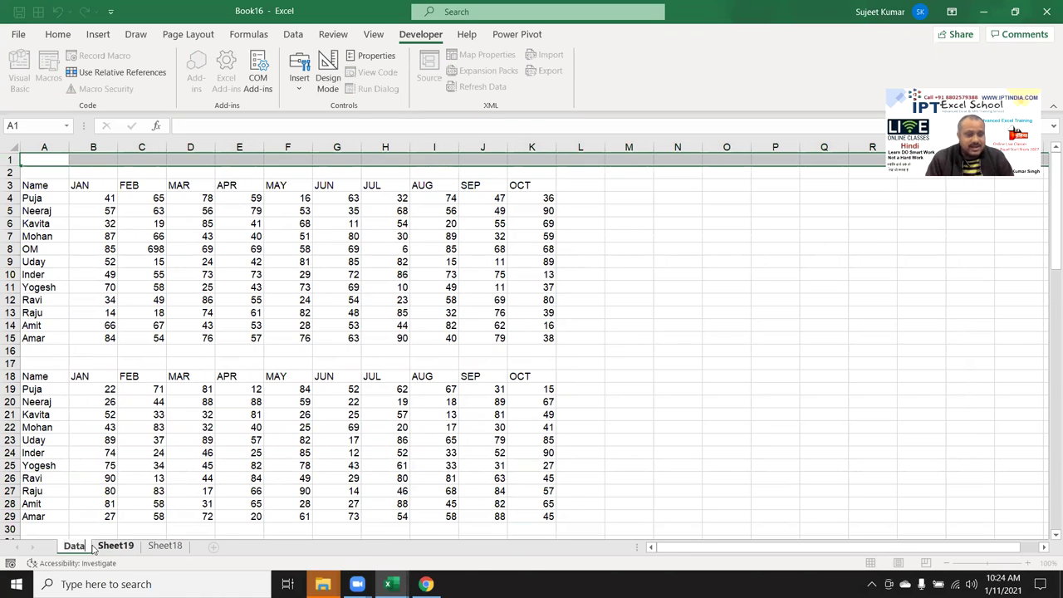
left_click(169, 362)
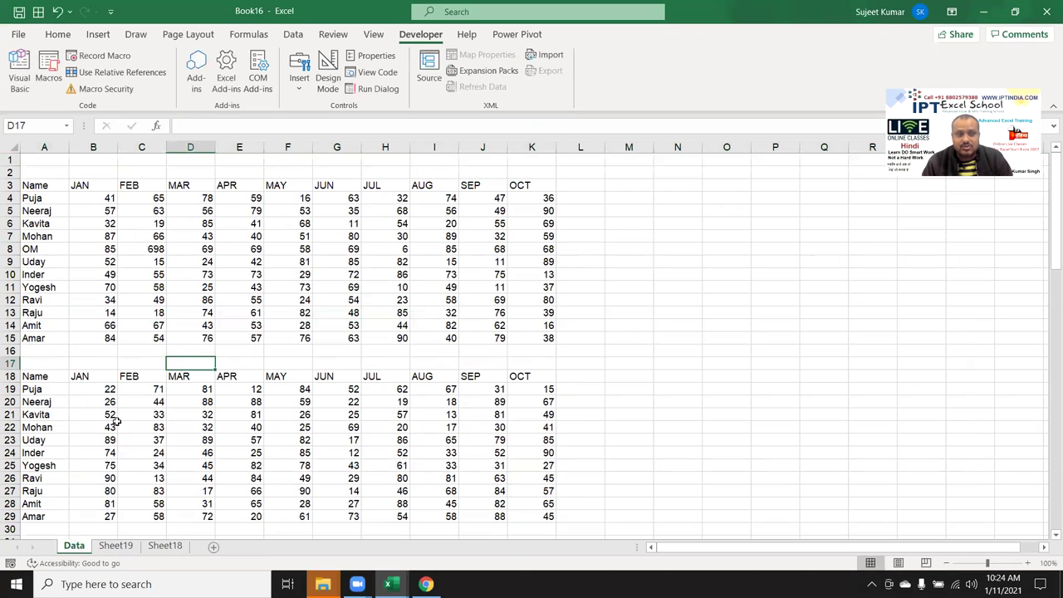
Delete Sheet19 and Sheet18 together, then switch to the VBA editor with Alt+F11
left_click(125, 547)
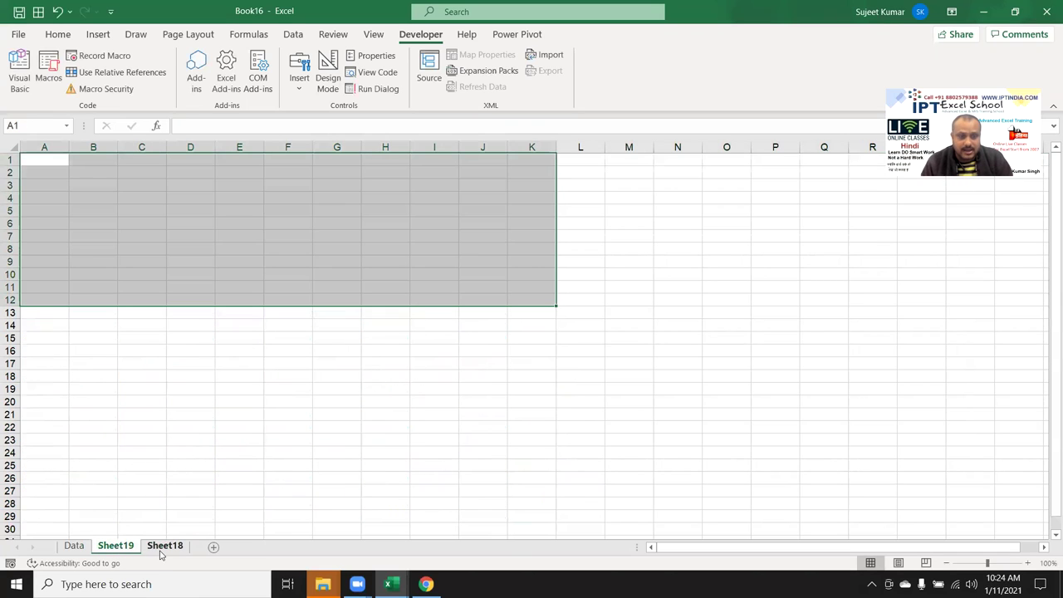
left_click(162, 548, "ctrl")
right_click(163, 548)
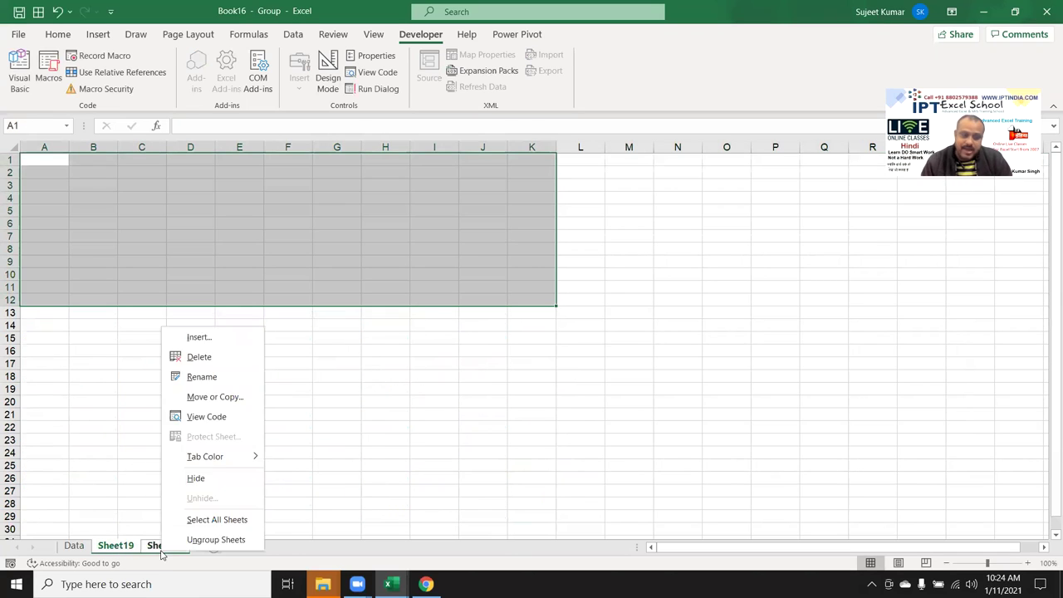
left_click(182, 357)
left_click(509, 330)
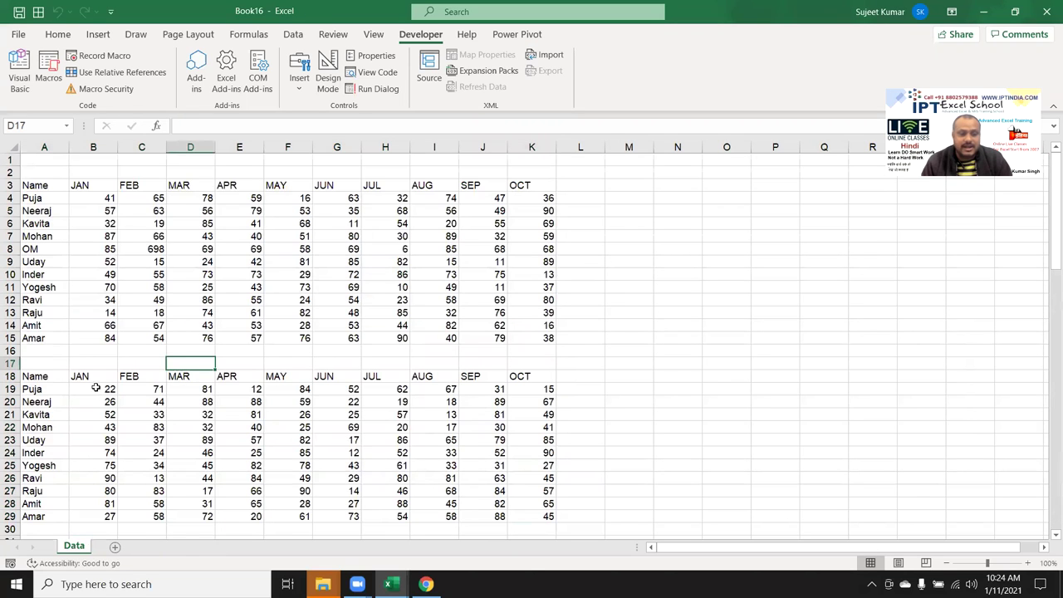
left_click(157, 207)
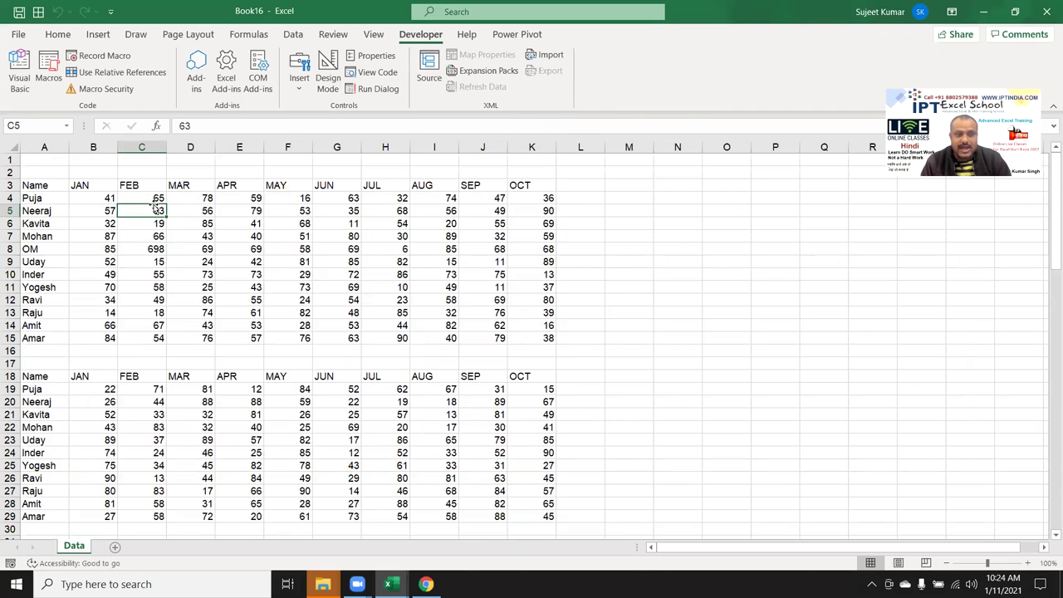
key("alt+F11")
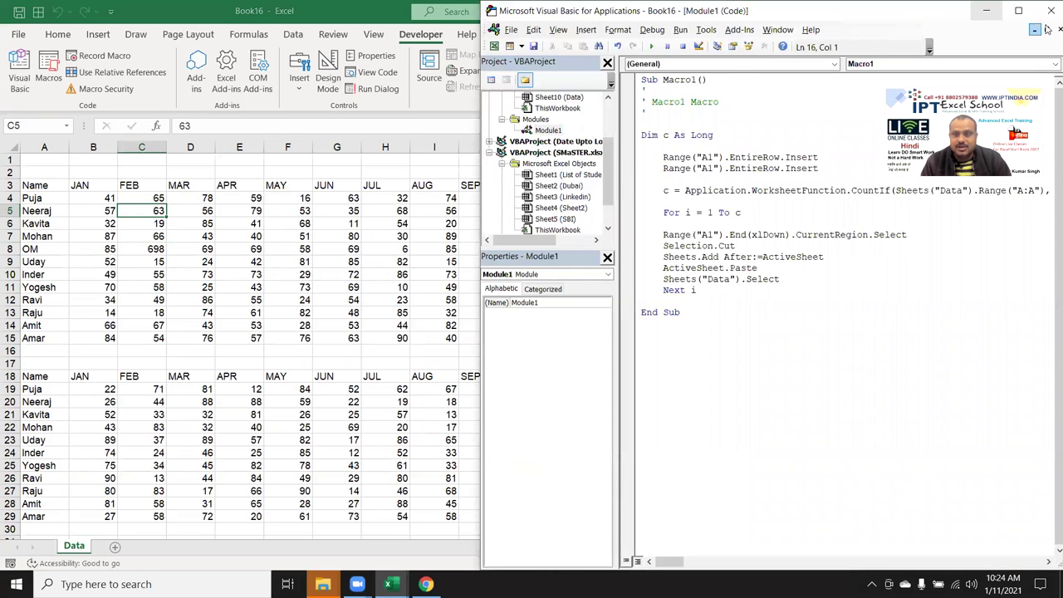
Add Sheets("Data").Copy after:=ActiveSheet and ActiveSheet.Name = "Temp" above the row-insert code in Macro1
left_click(1018, 10)
left_click(188, 153)
key("Up")
key("Up")
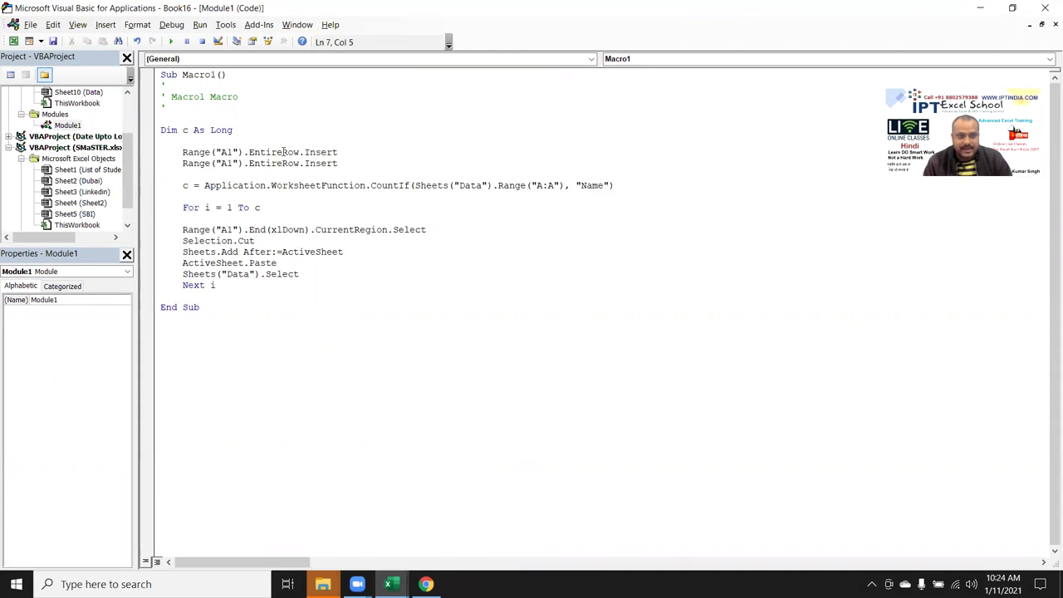
key("Return")
key("Return")
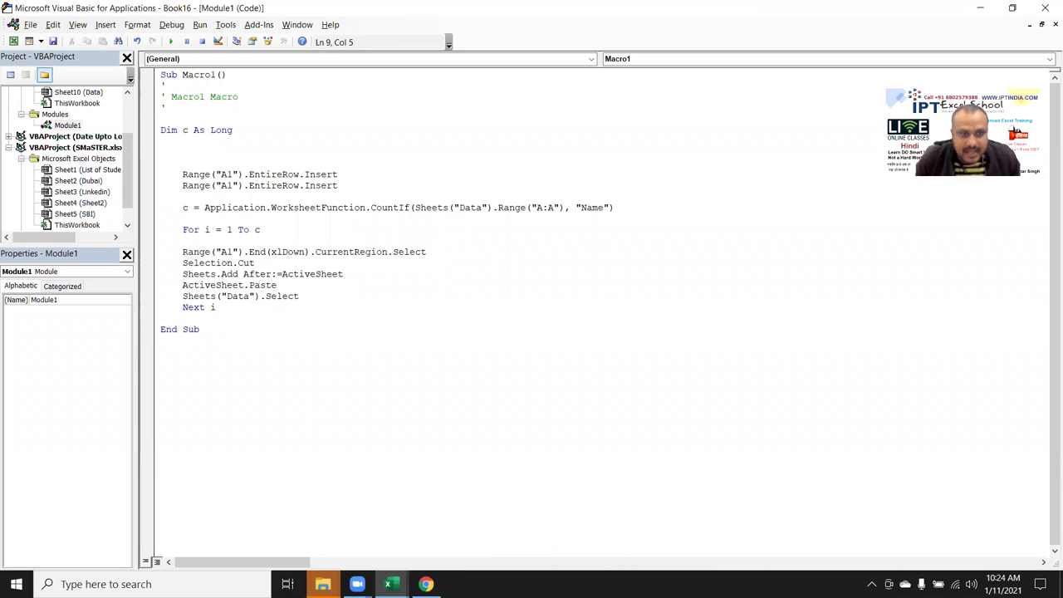
key("Up")
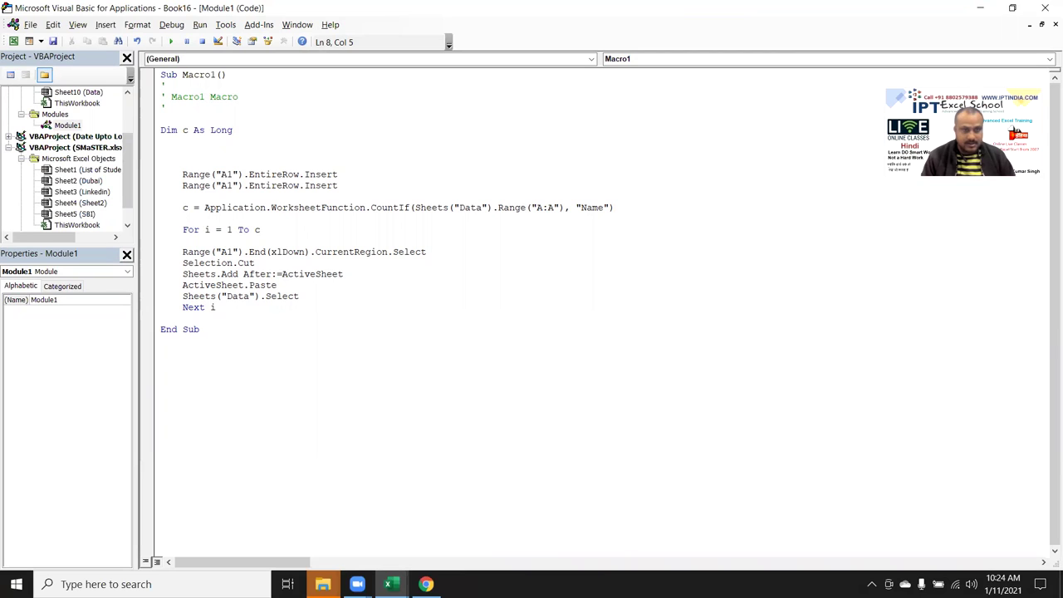
left_click(183, 140)
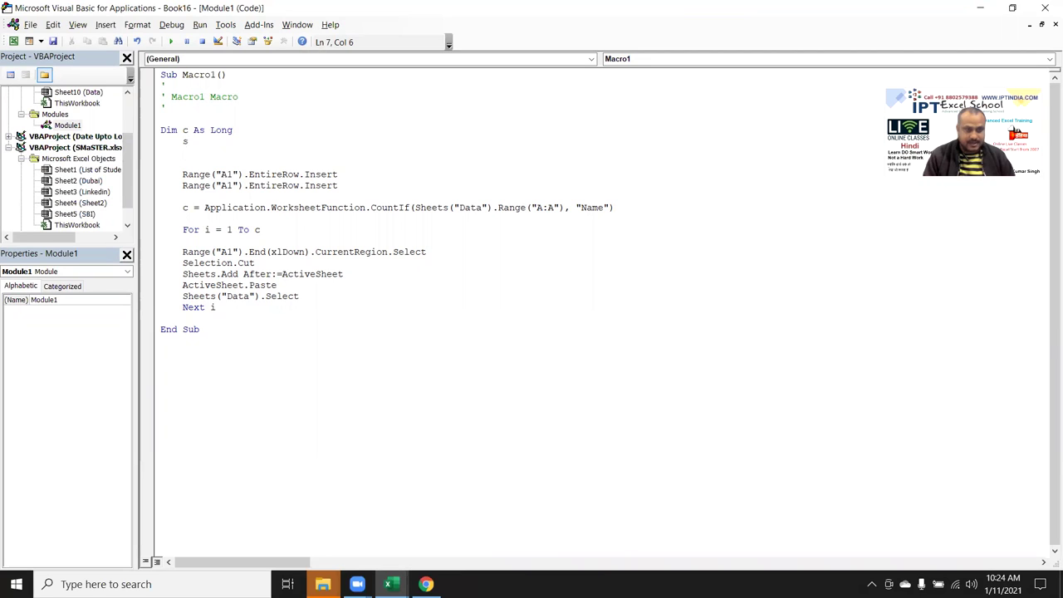
type("sheets(")
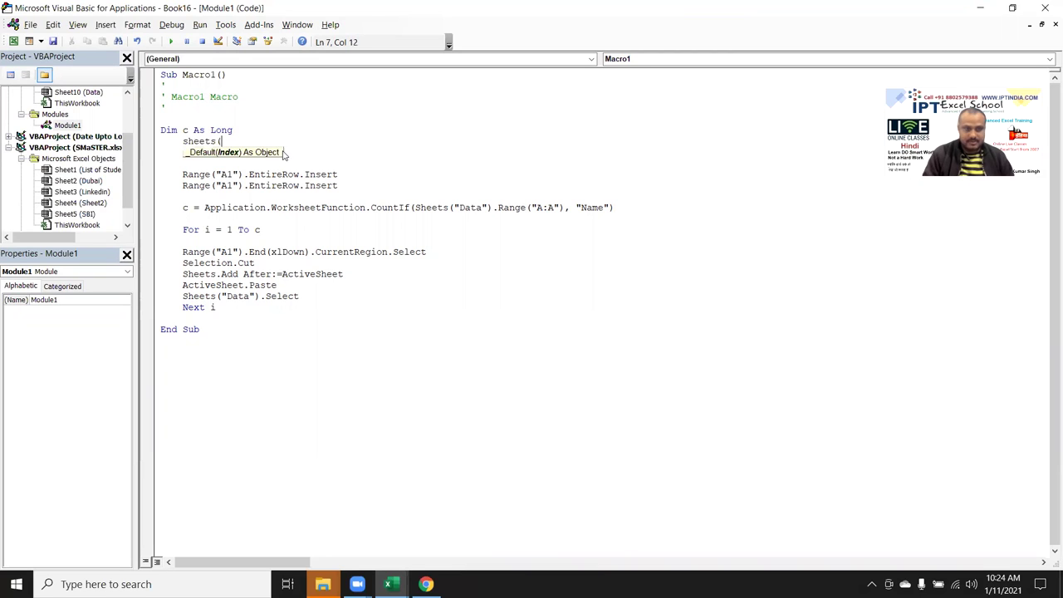
type("\"Data\").copy")
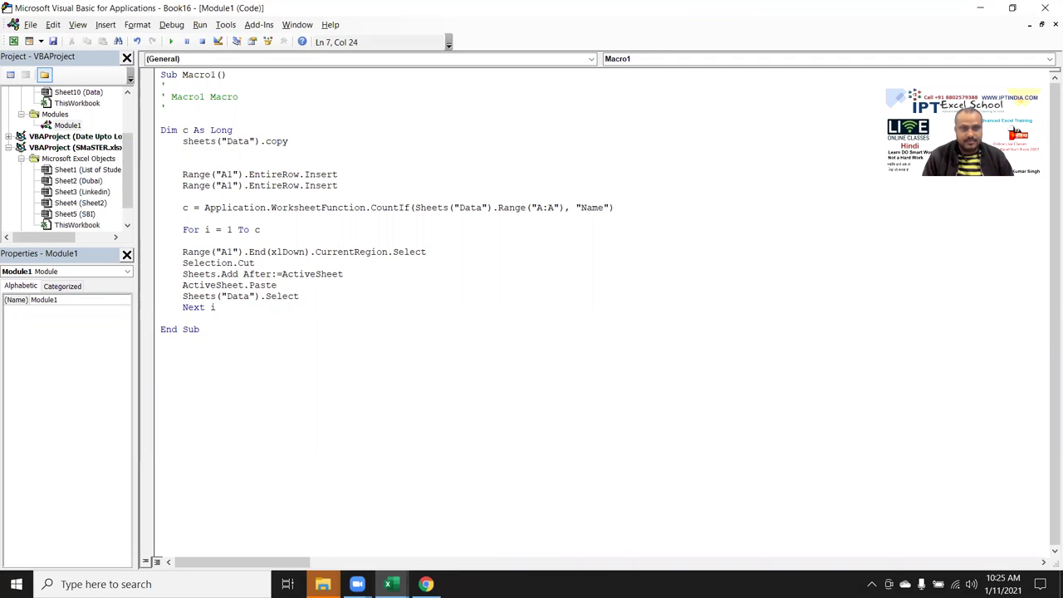
type(" after")
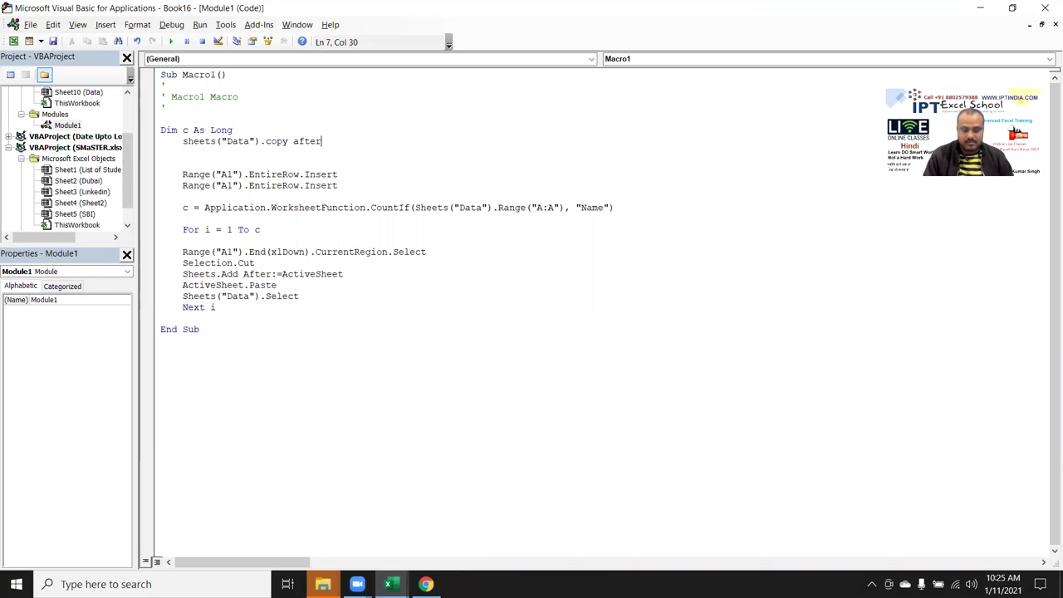
type(":=")
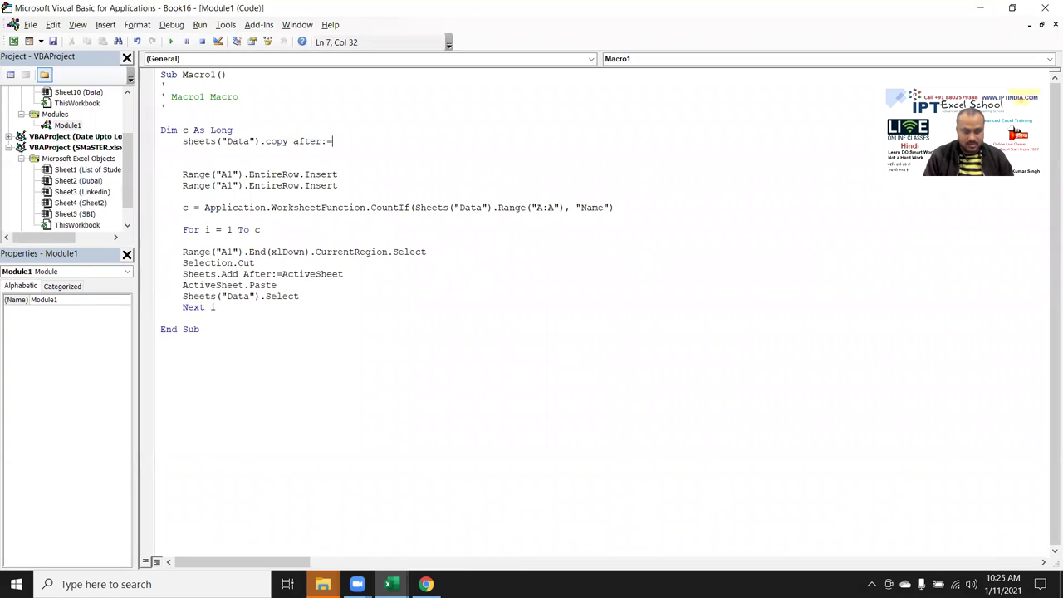
type("activesheet")
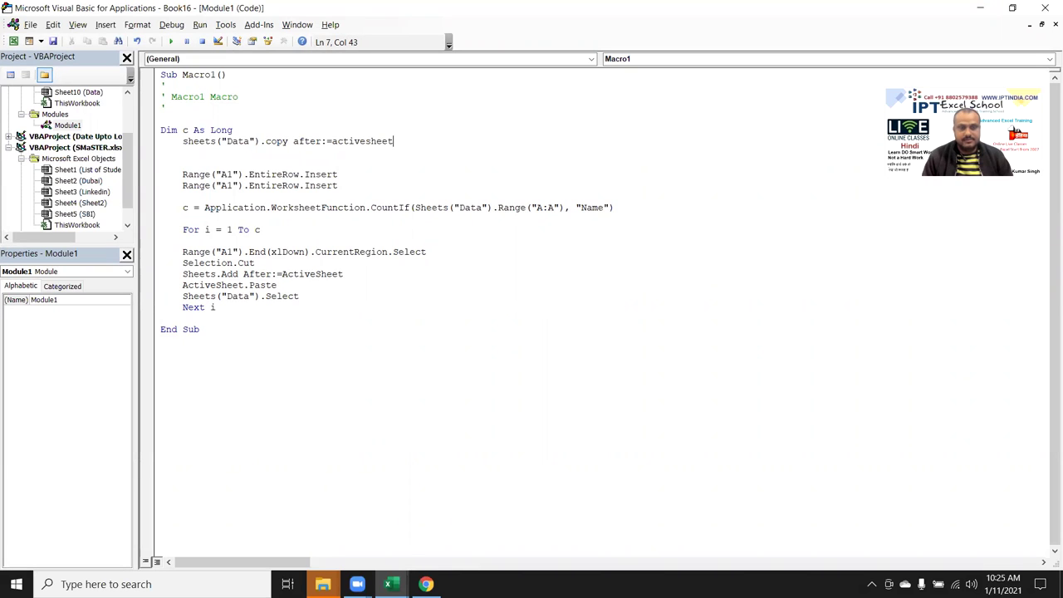
key("Return")
type("activesheet.name = ")
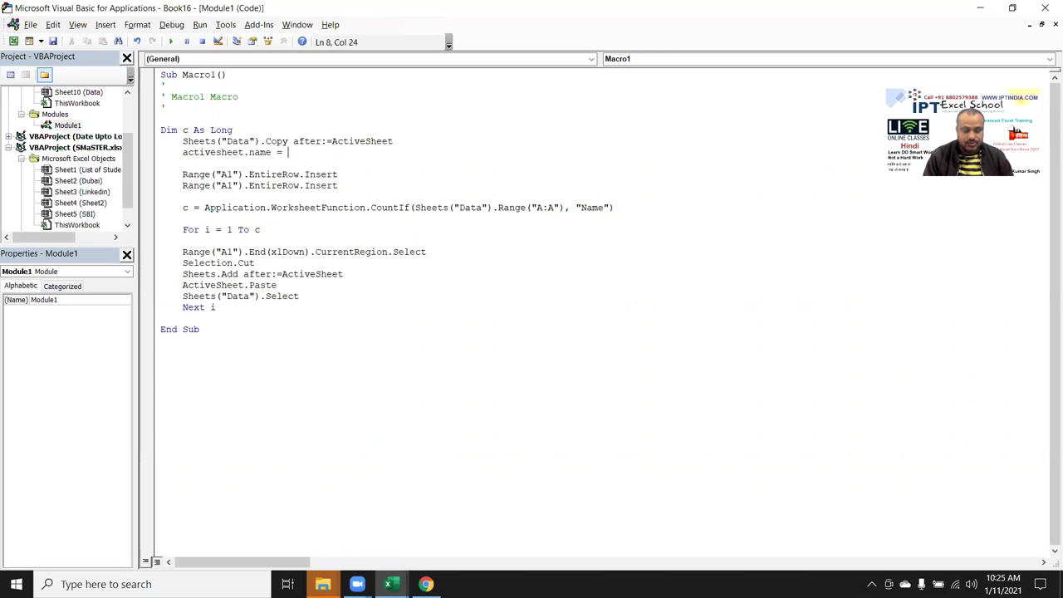
type("\"Temp\"")
left_click(183, 163)
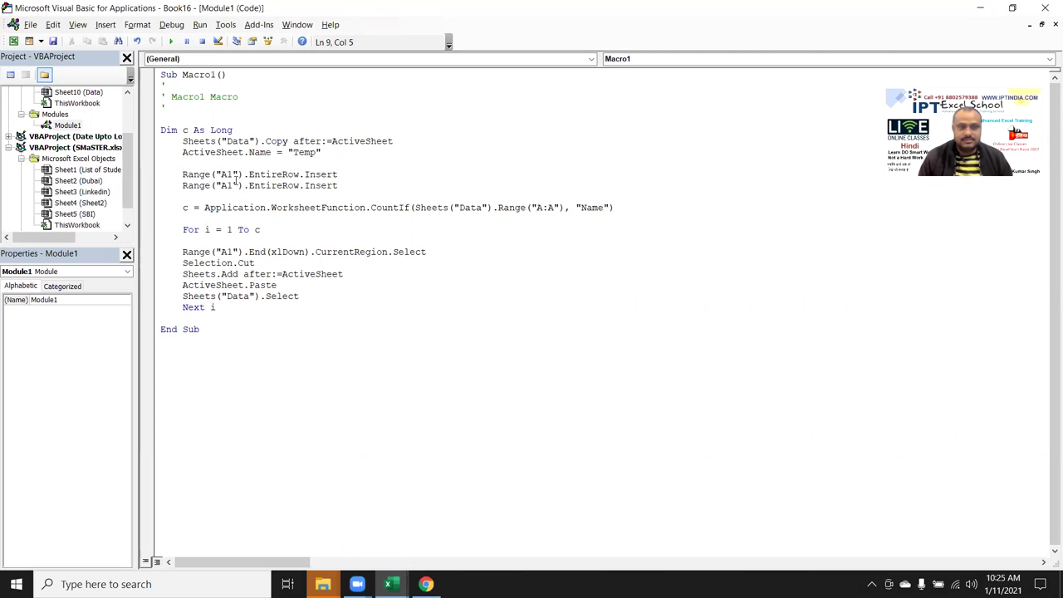
Change the Data sheet references in the CountIf and loop select lines to Temp
double_click(470, 208)
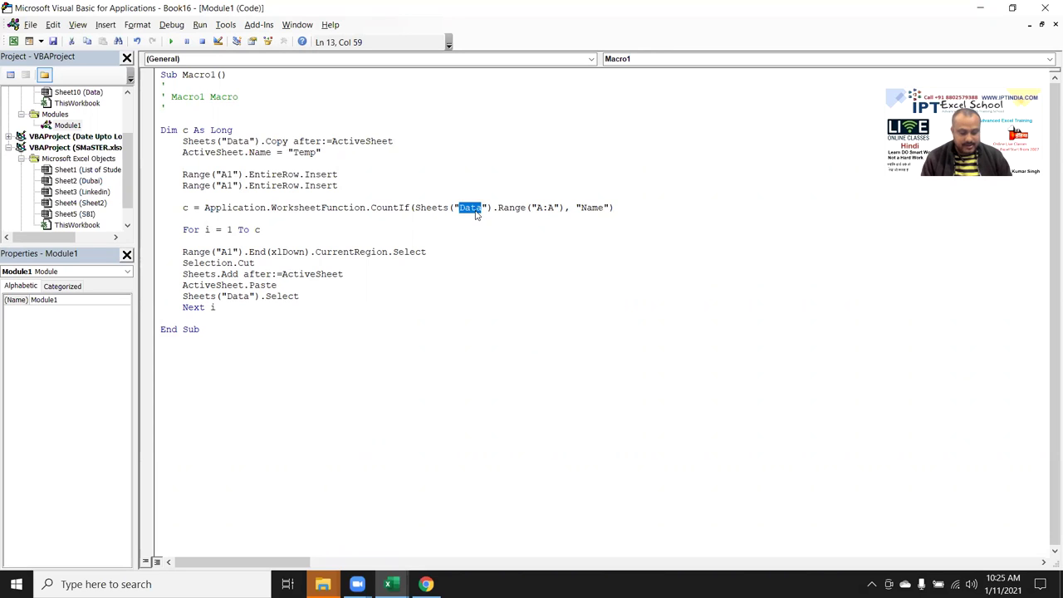
type("Te")
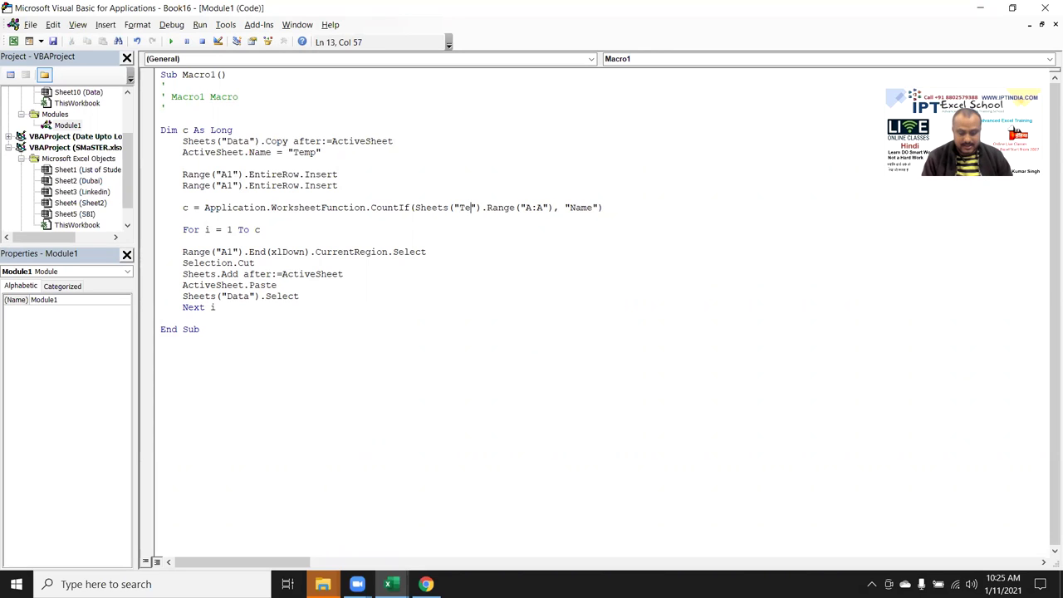
type("mp")
double_click(237, 297)
type("Te")
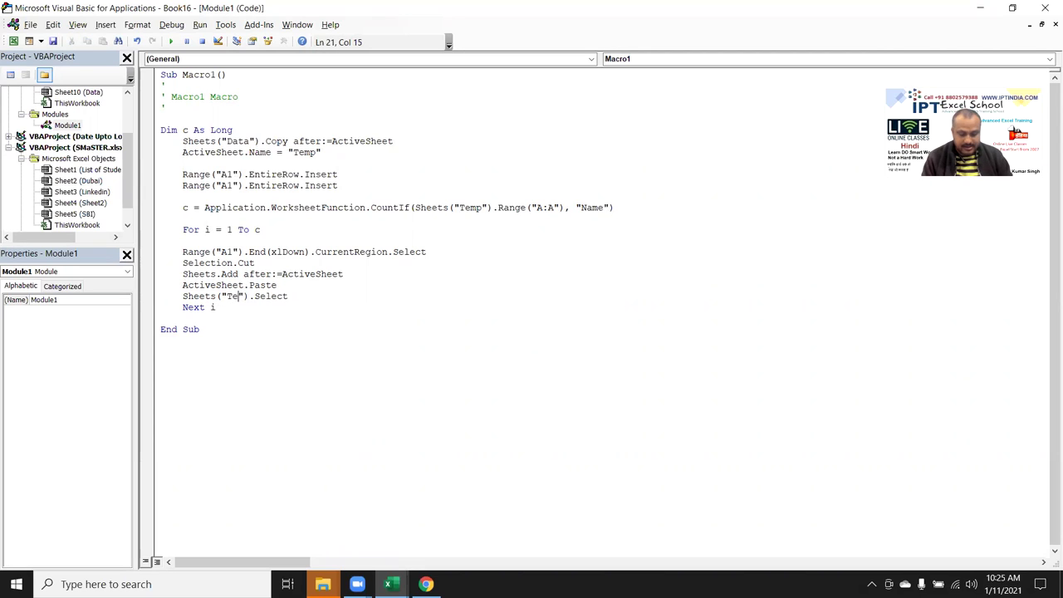
type("mp")
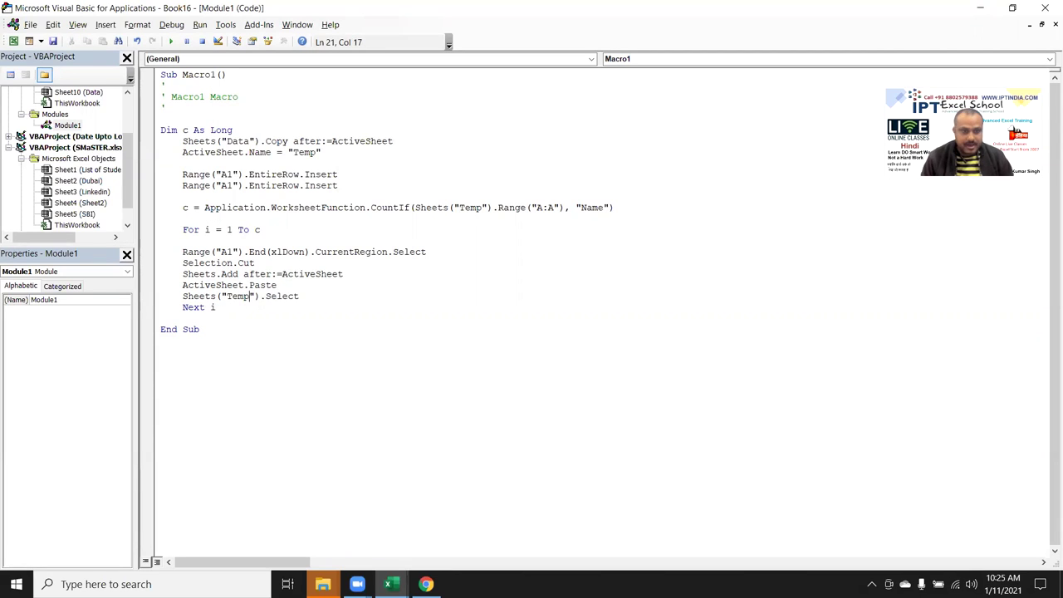
After the loop, add Application.DisplayAlerts = False and Sheets("temp").Delete
key("Down")
key("Down")
key("Return")
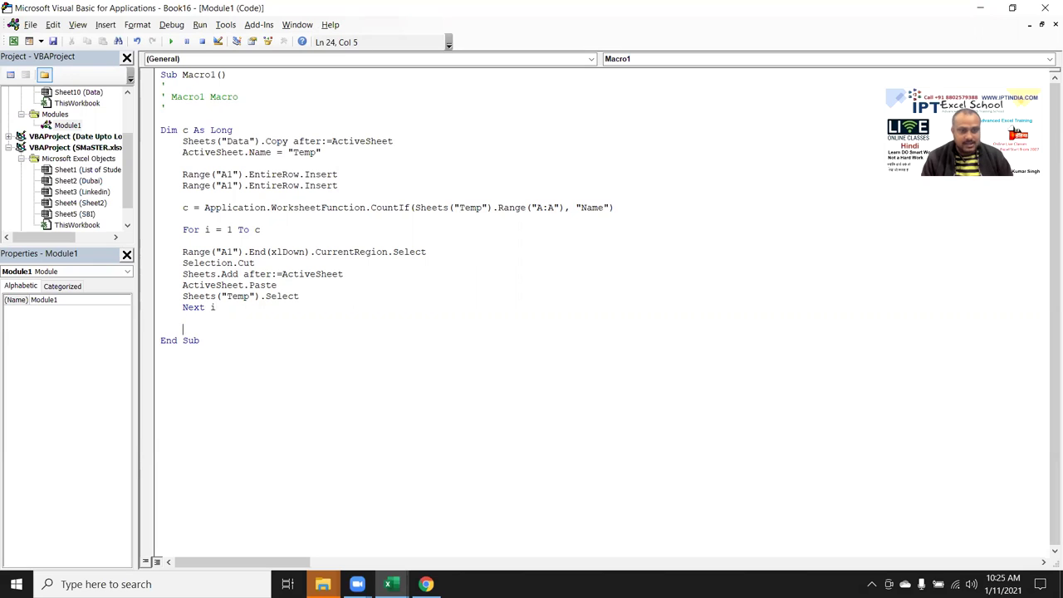
type("te")
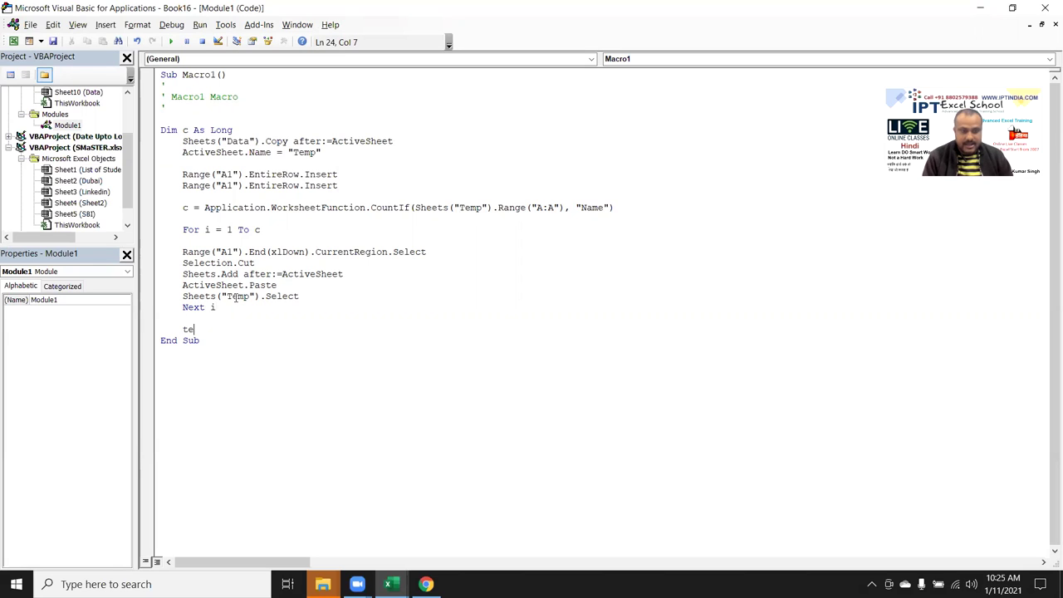
key("BackSpace")
key("BackSpace")
type("s")
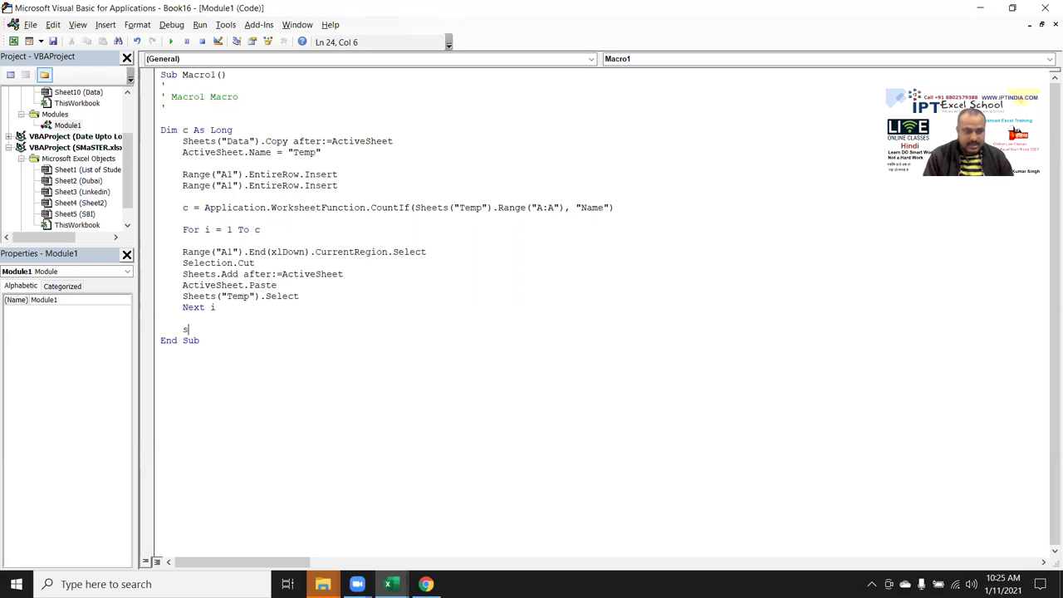
key("BackSpace")
type("application.")
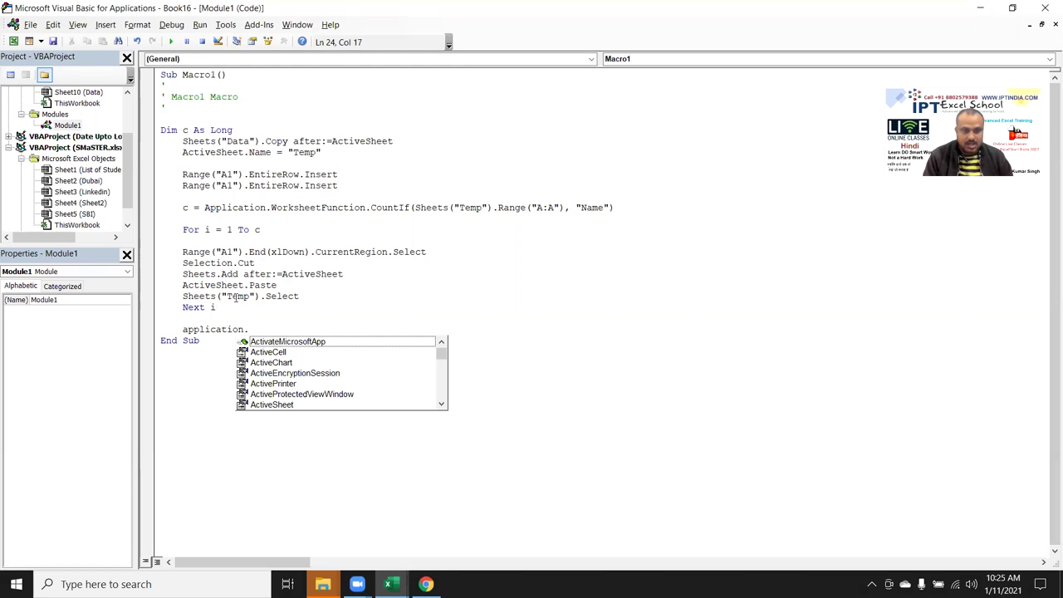
type("dis")
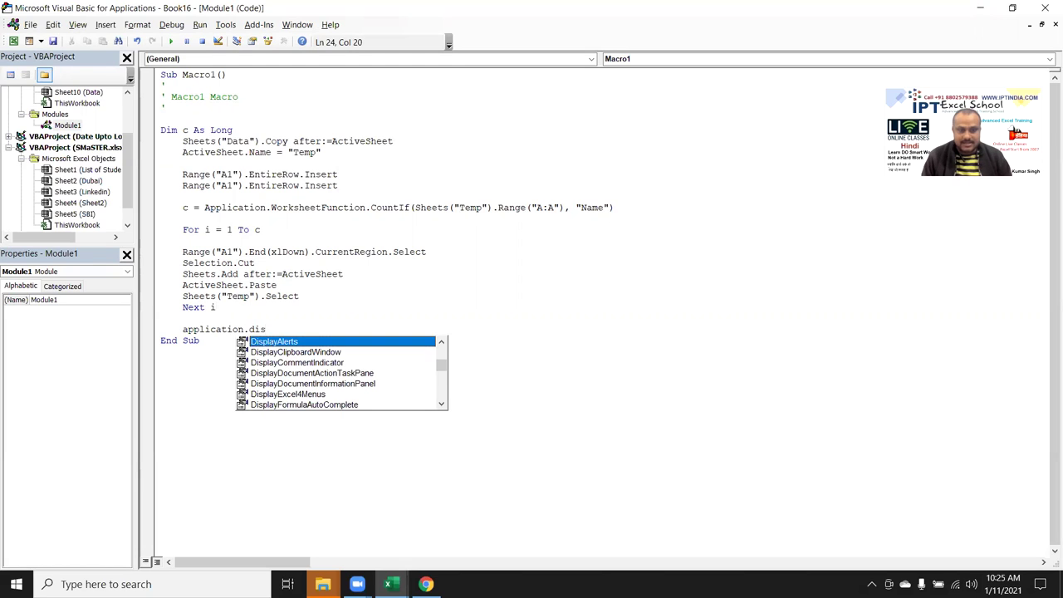
key("Tab")
key("Return")
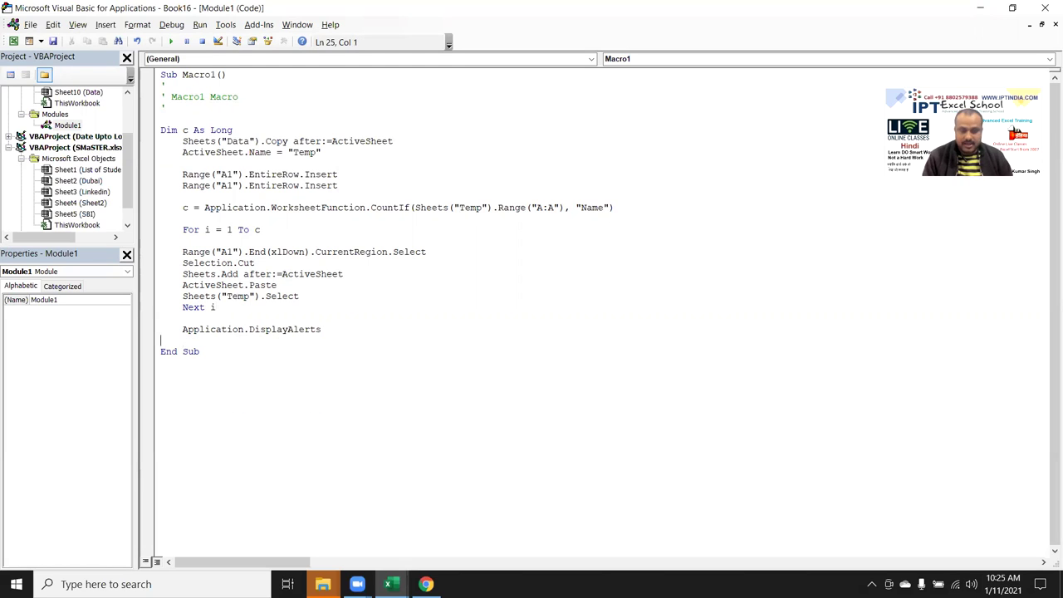
key("BackSpace")
type("=fa")
key("Tab")
key("Return")
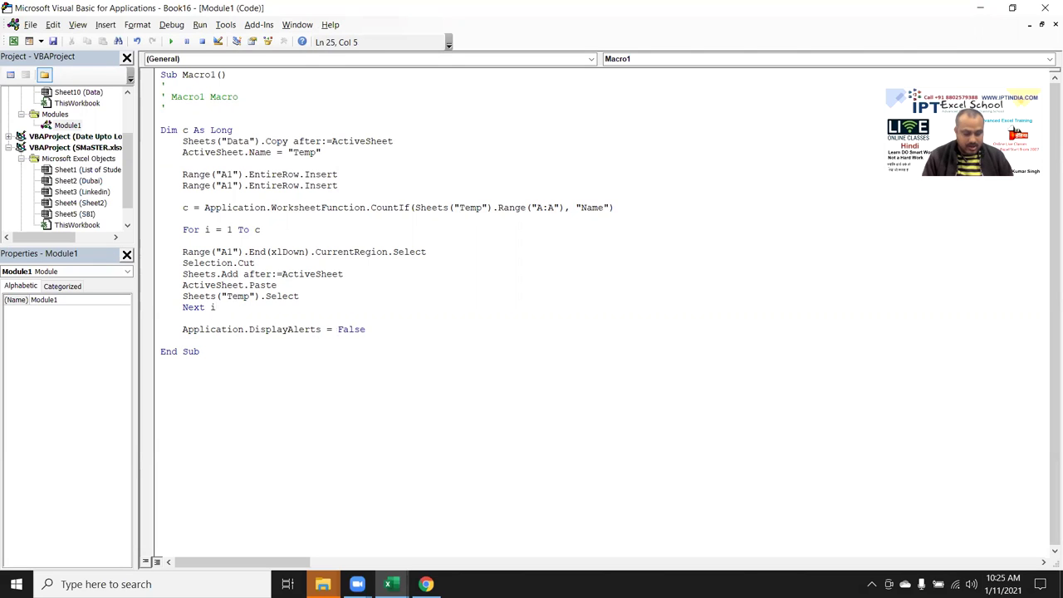
type("sheets")
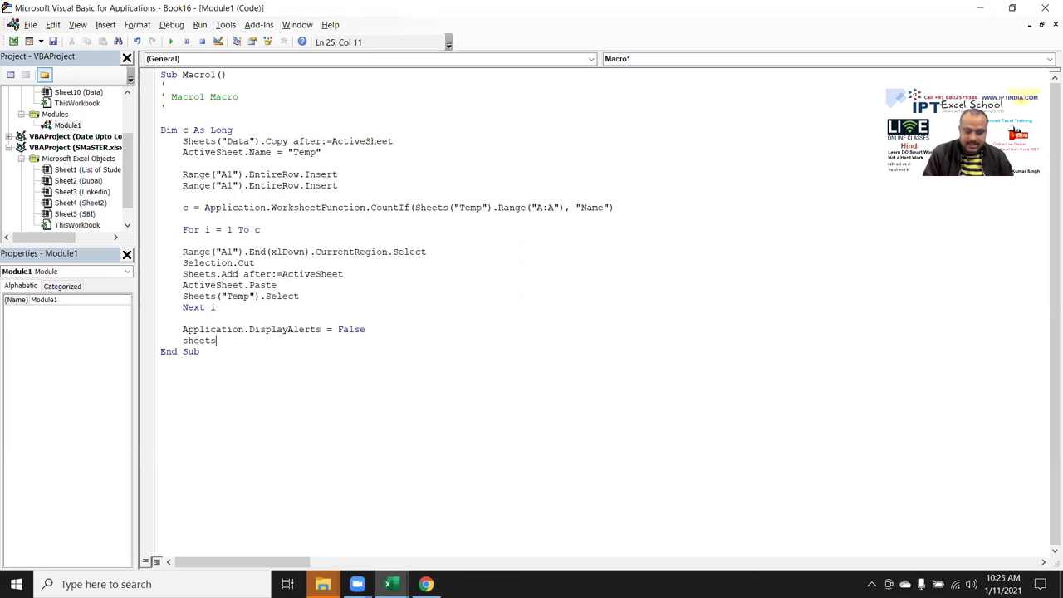
type("(\"temp\"")
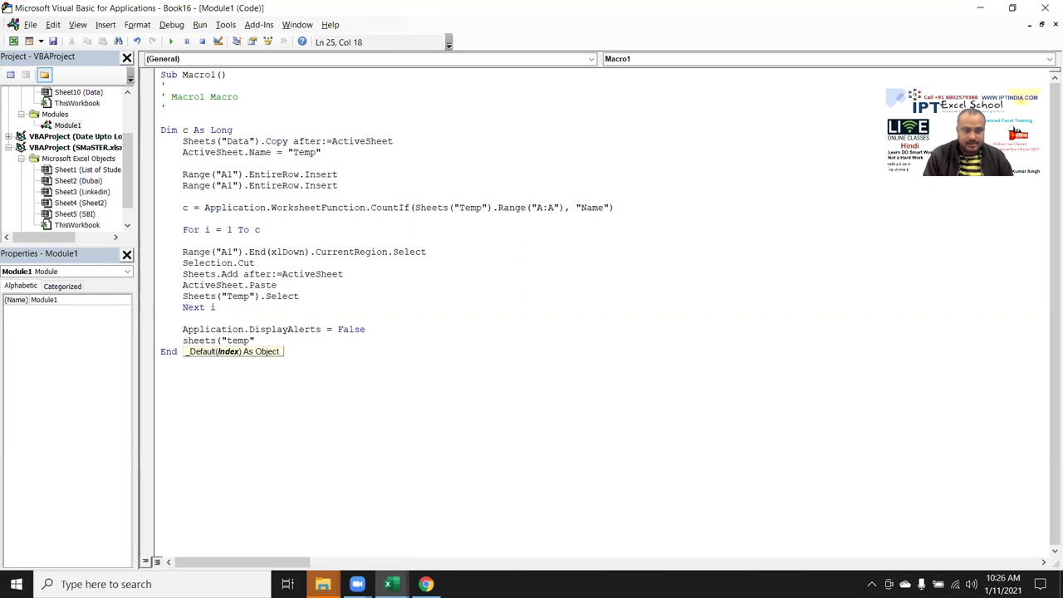
type(").delete")
key("Down")
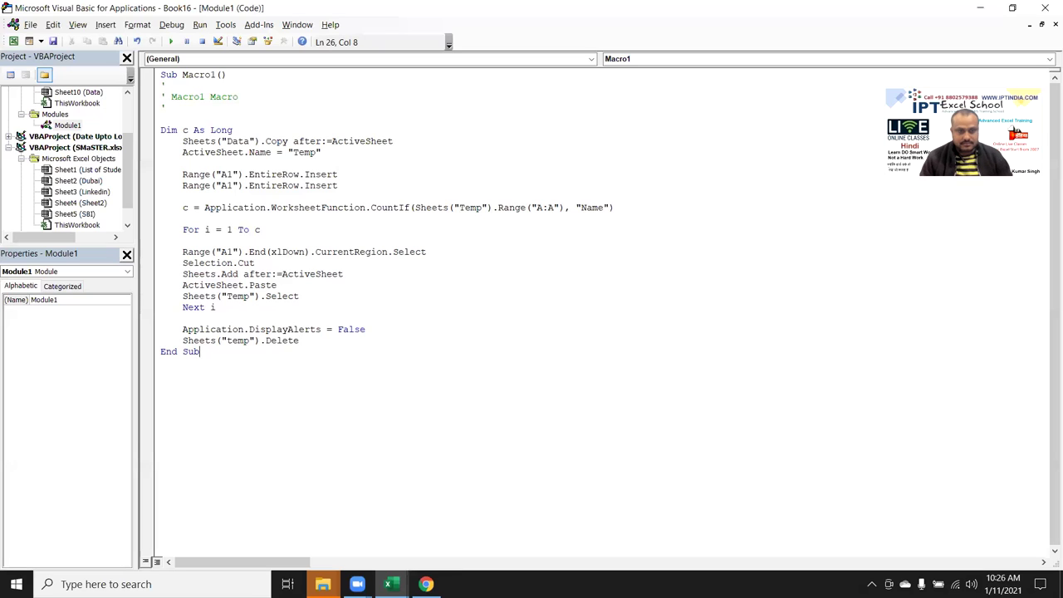
Highlight the DisplayAlerts = False line, check the workbook at cell C4, and return to the code
left_click(299, 329)
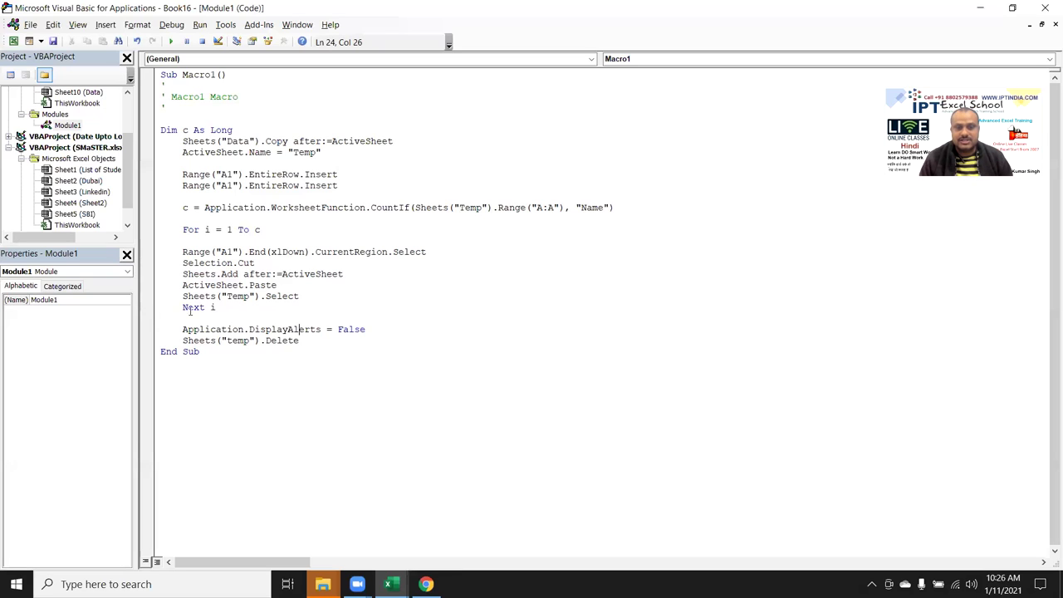
left_click_drag(365, 330, 186, 329)
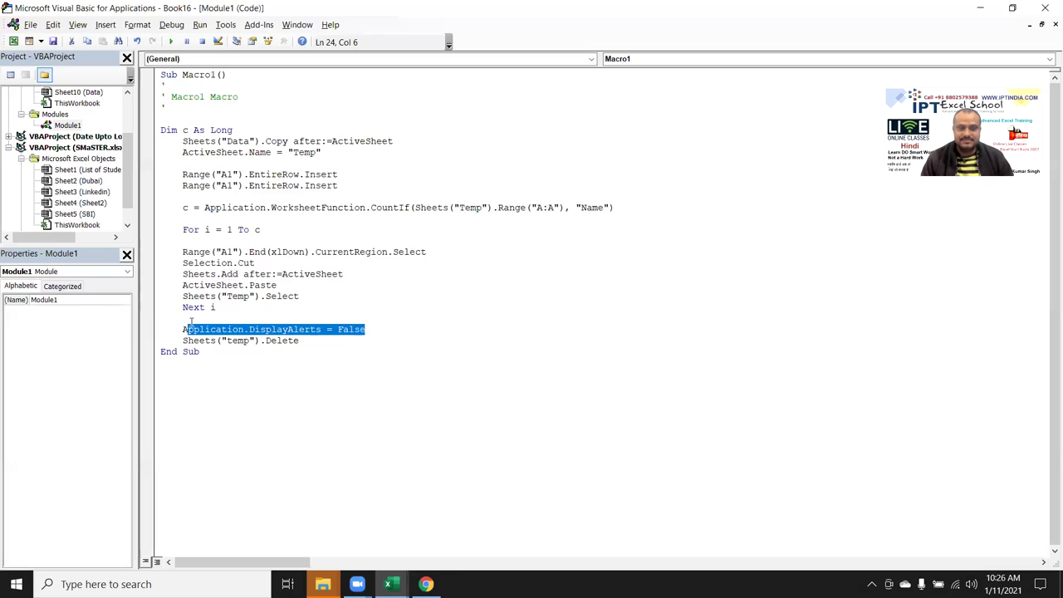
left_click(189, 319)
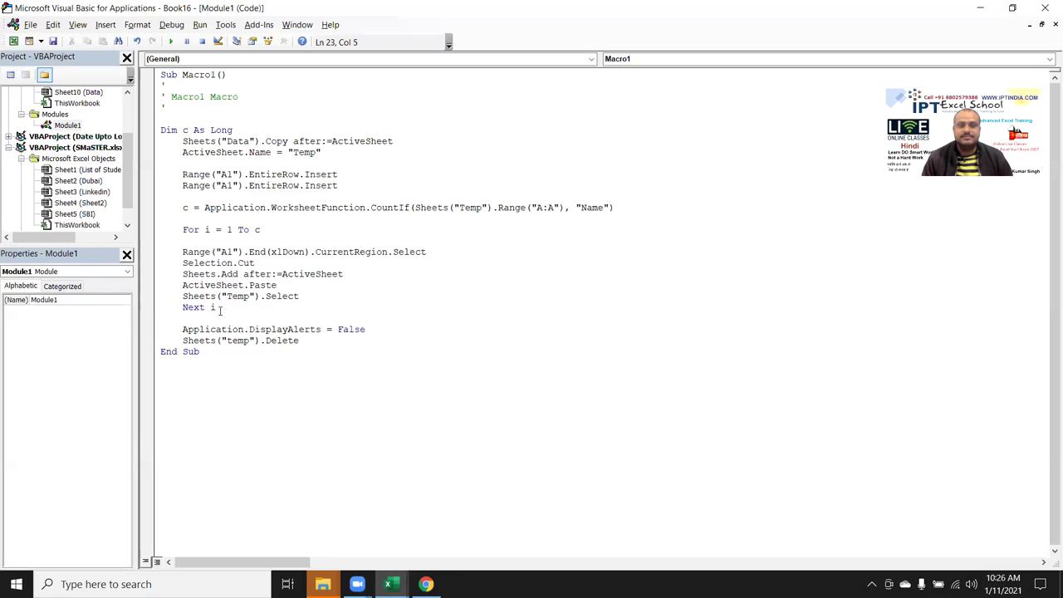
key("alt+F11")
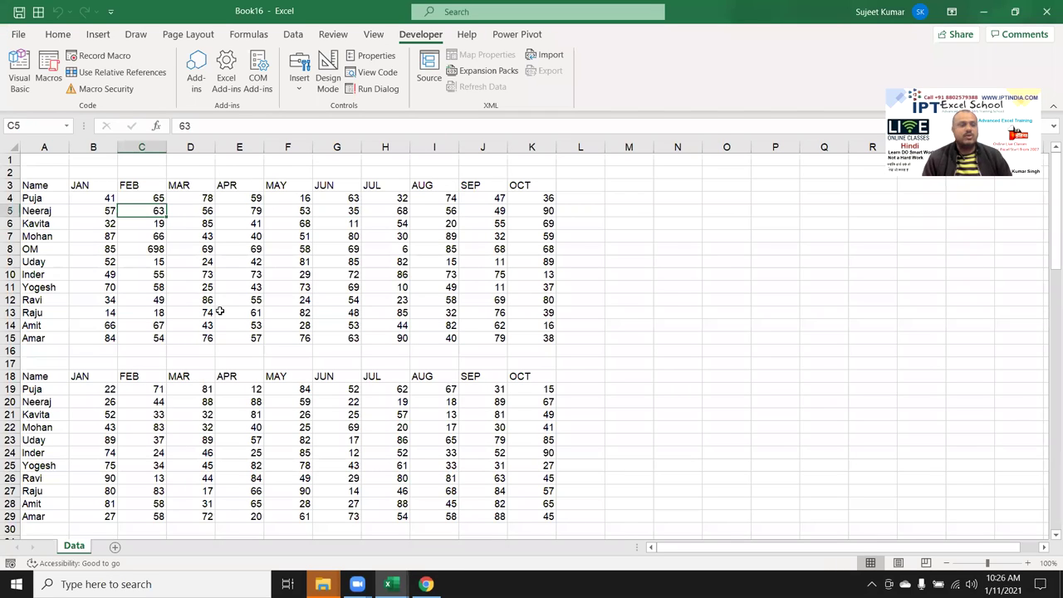
key("Up")
key("alt+F11")
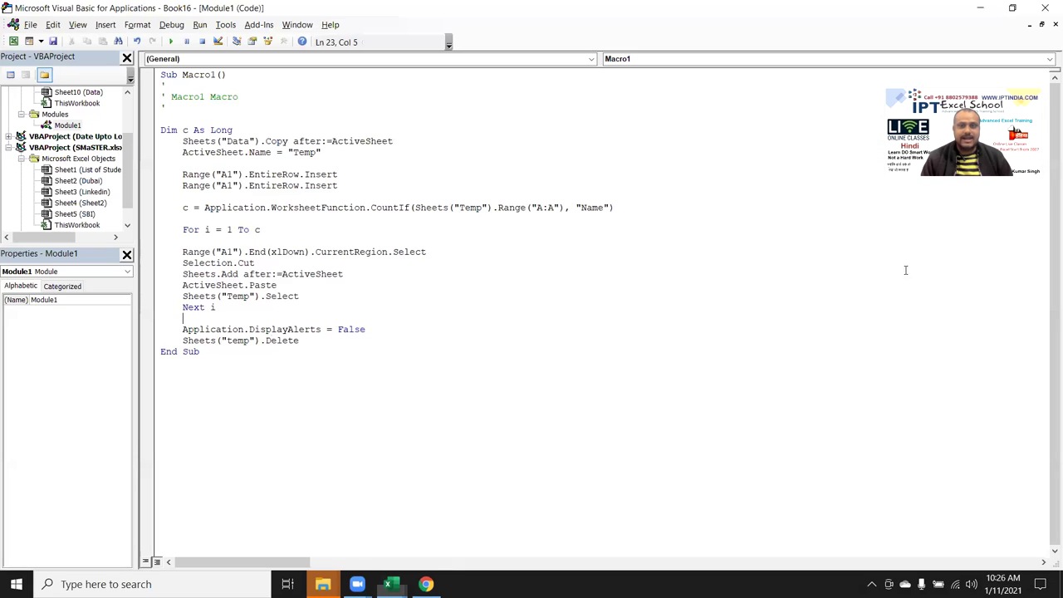
Place the code window beside Excel and step through copying Data and renaming it Temp
left_click(1020, 9)
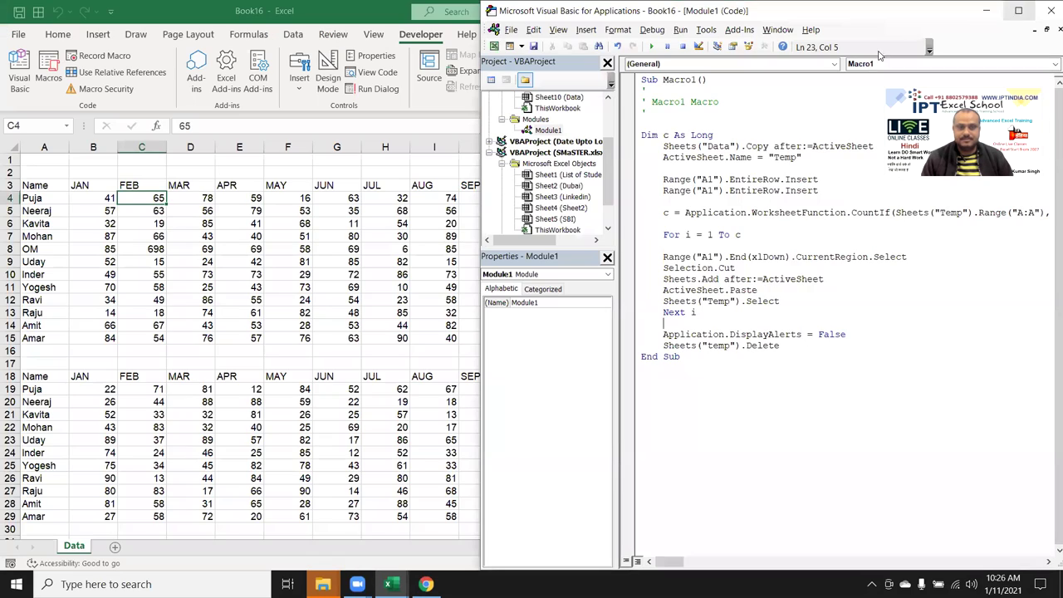
left_click(710, 135)
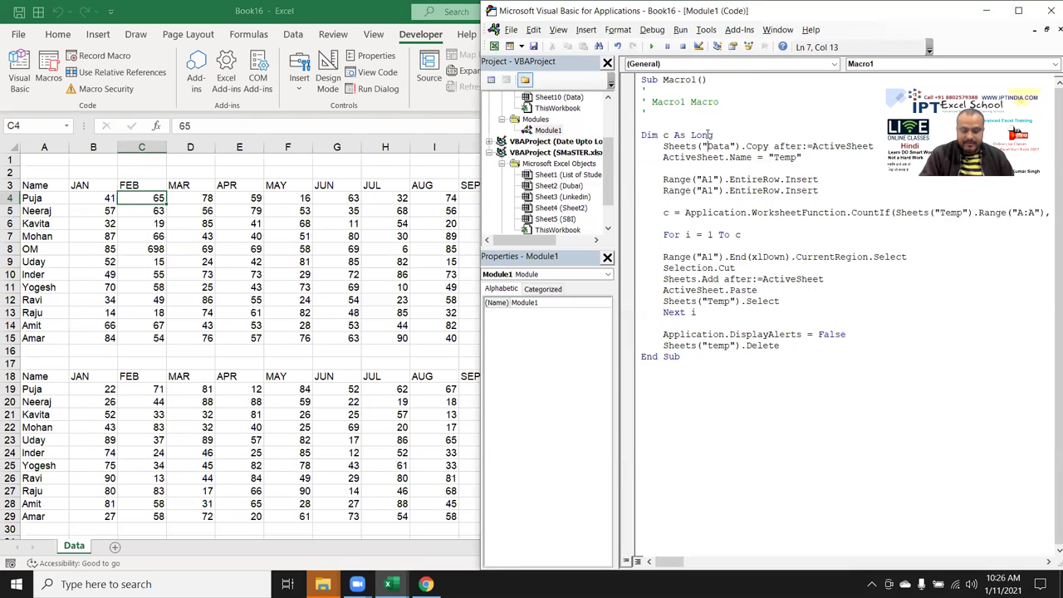
key("F8")
key("F8")
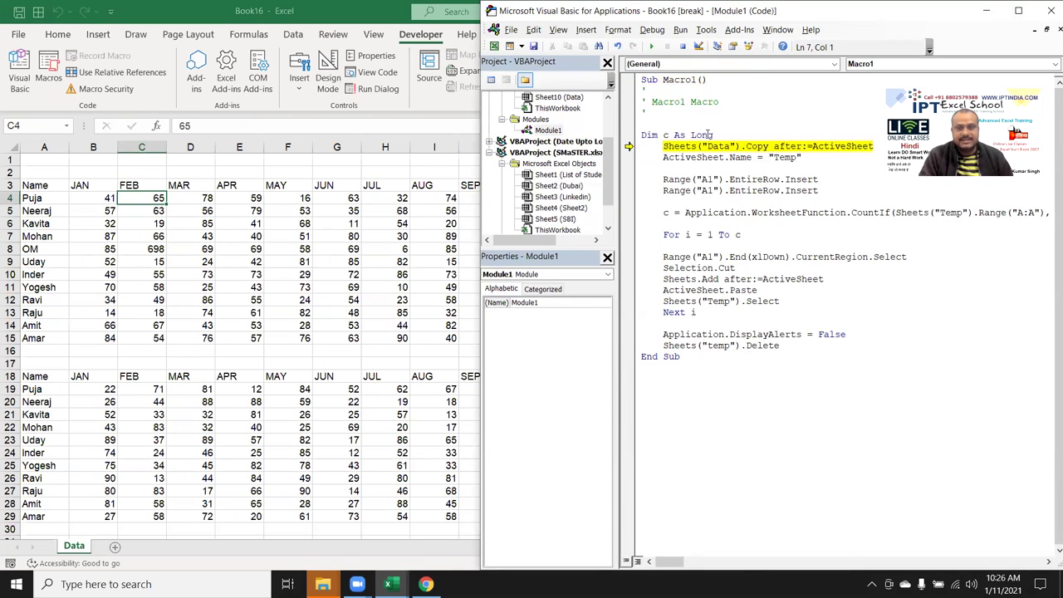
key("F8")
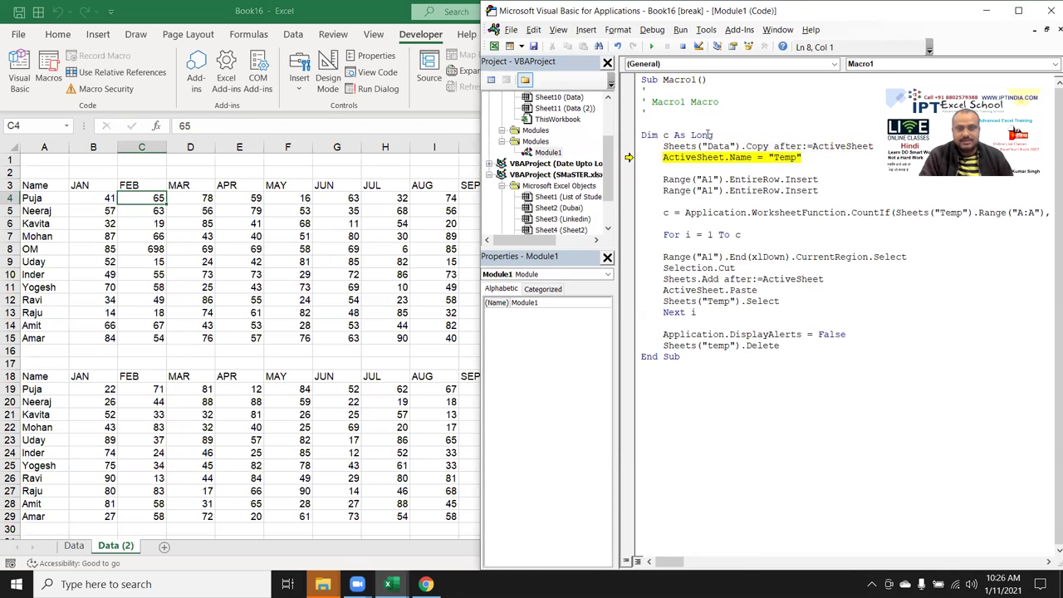
key("F8")
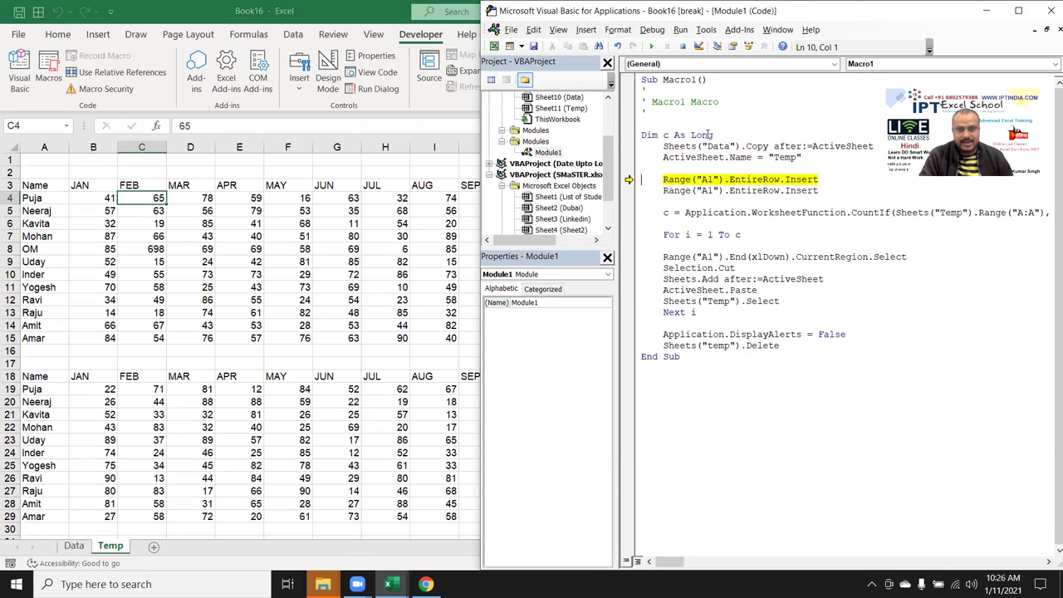
Step through the row inserts, header count and first table move, then finish the run
key("F8")
key("F8")
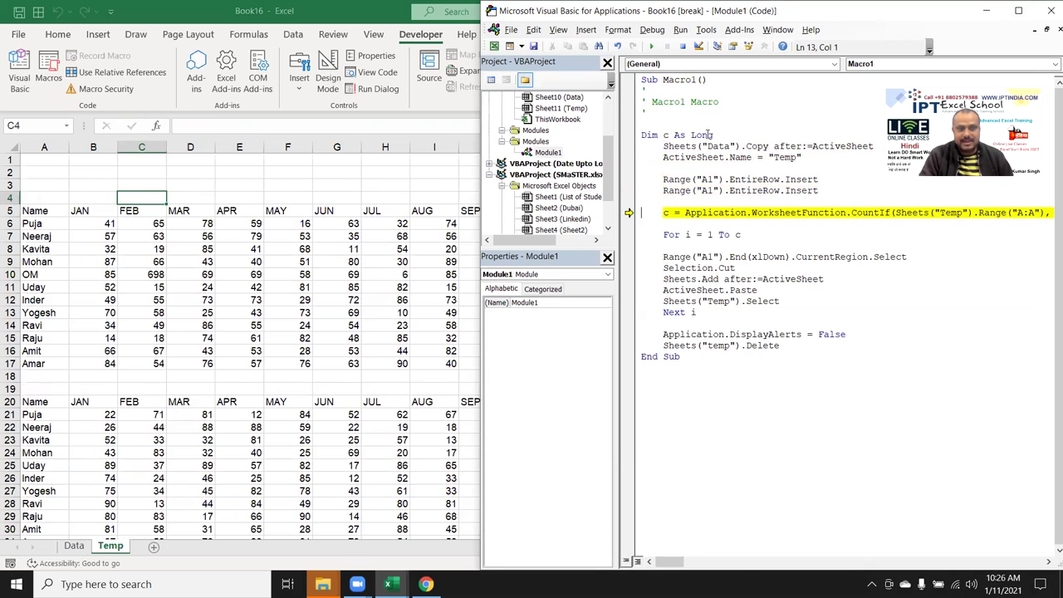
key("F8")
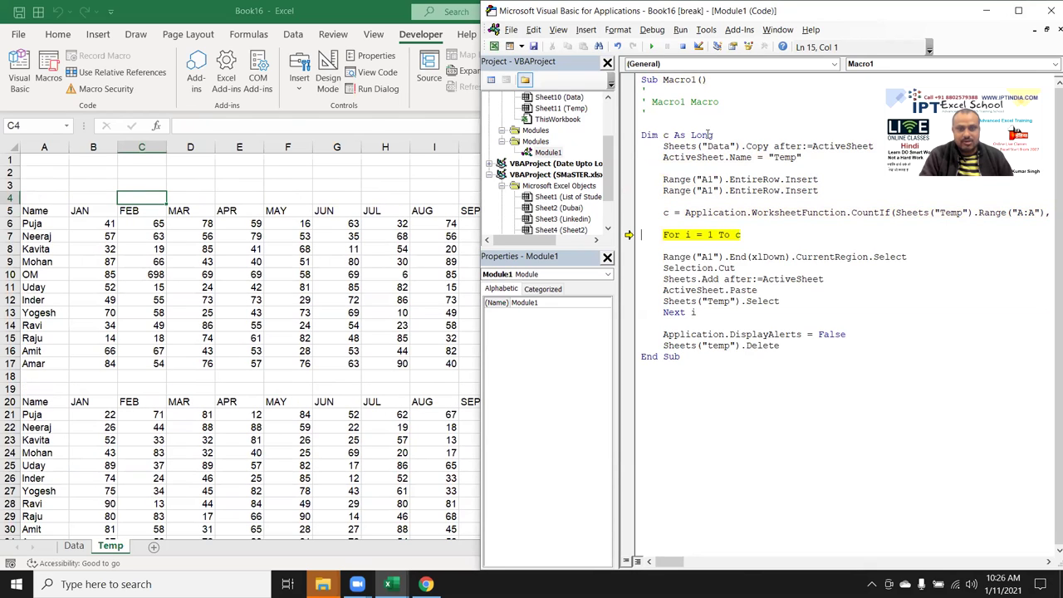
key("F8")
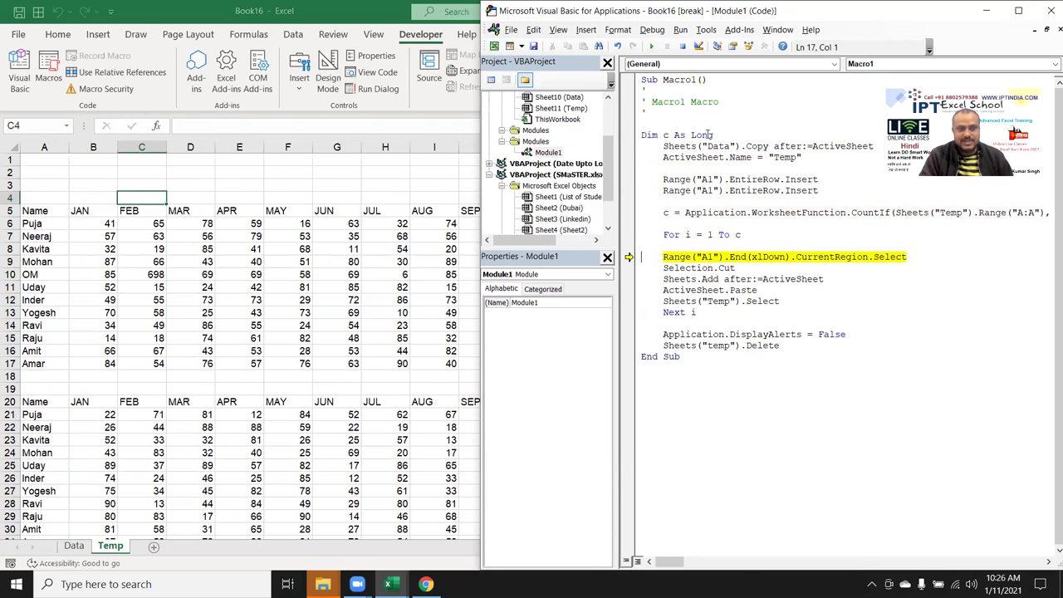
key("F8")
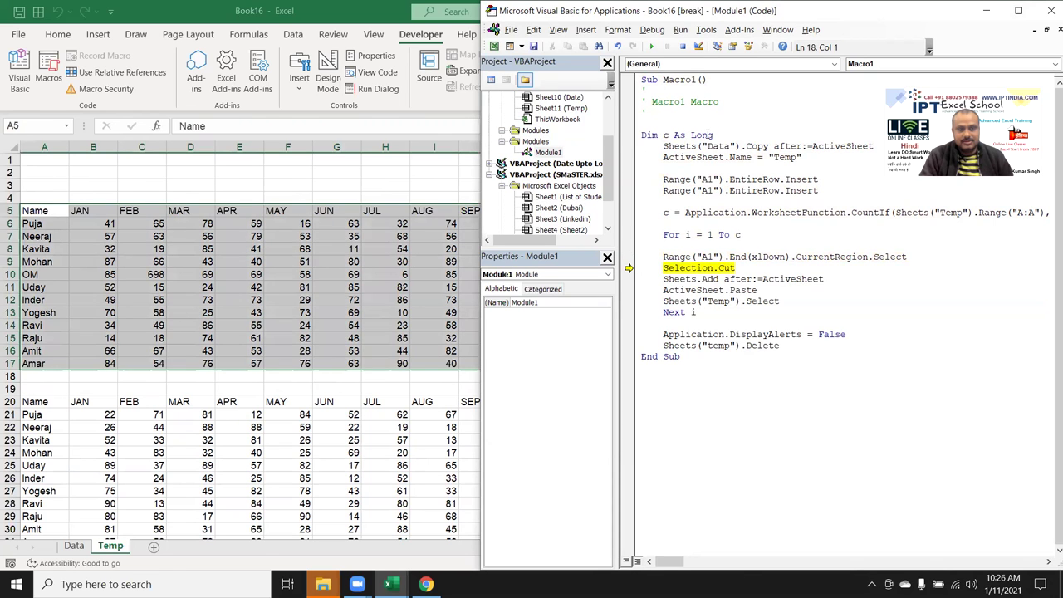
key("F8")
key("F8")
key("F8")
key("F8")
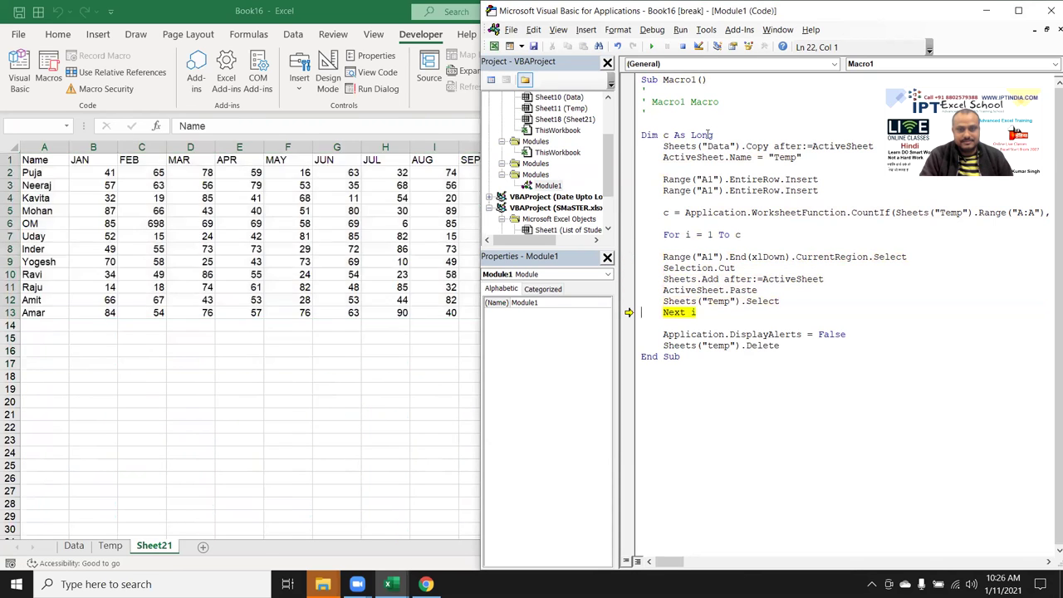
key("F8")
key("F8")
key("F8")
key("F8")
key("F8")
key("F8")
key("F8")
key("F8")
key("F8")
key("F8")
key("F8")
key("F8")
key("F8")
key("F8")
key("F8")
key("F8")
key("F8")
key("F8")
key("F8")
key("F8")
key("F8")
key("F8")
key("F8")
key("F8")
key("F8")
key("F8")
key("F8")
key("F8")
key("F8")
key("F8")
key("F8")
key("F8")
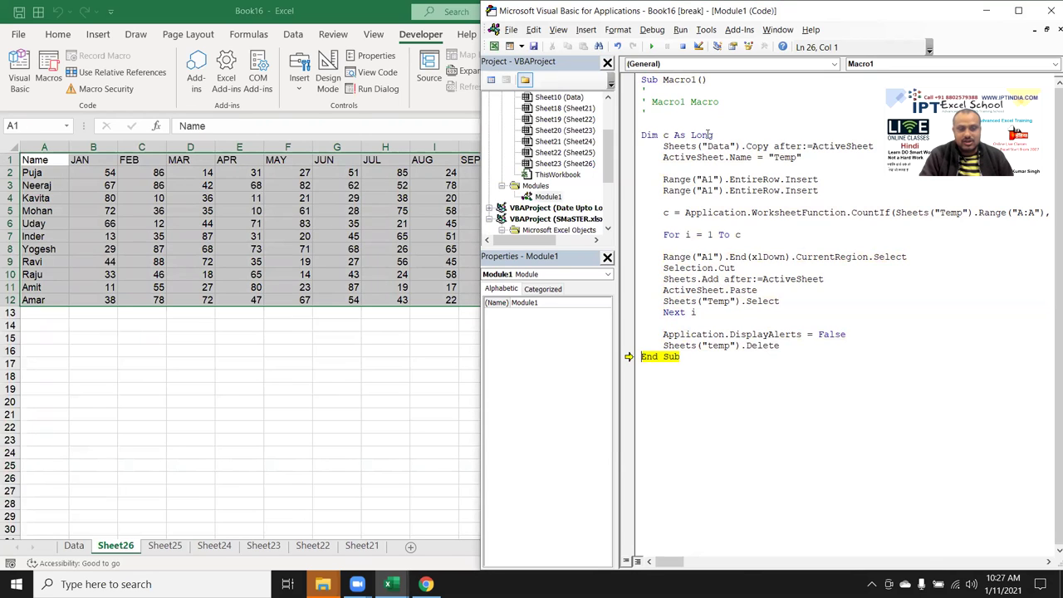
key("F8")
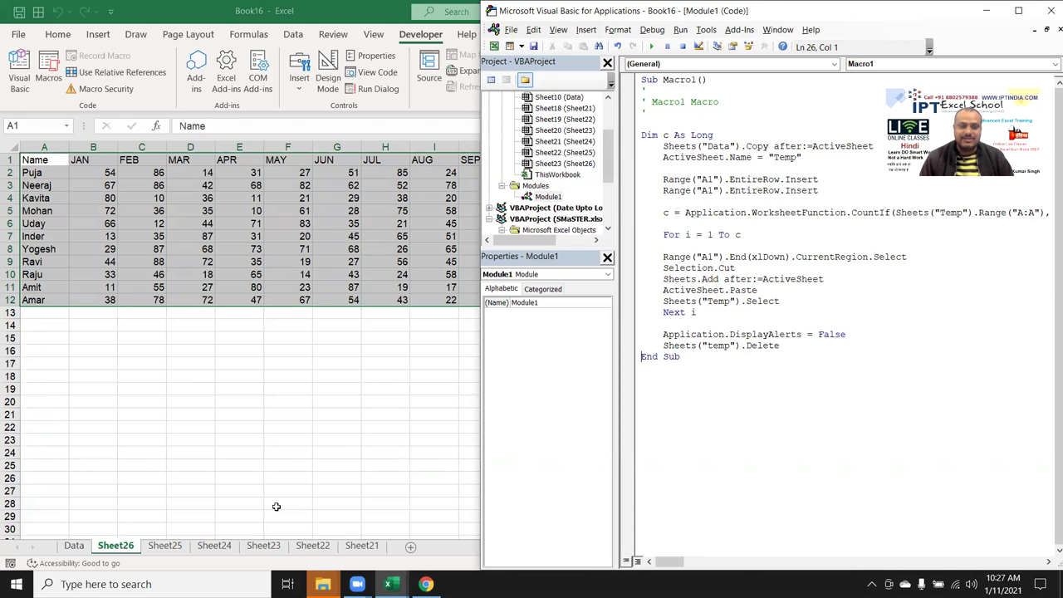
Show the Data sheet and highlight the copy-and-rename lines and each Temp reference in the code
left_click(73, 546)
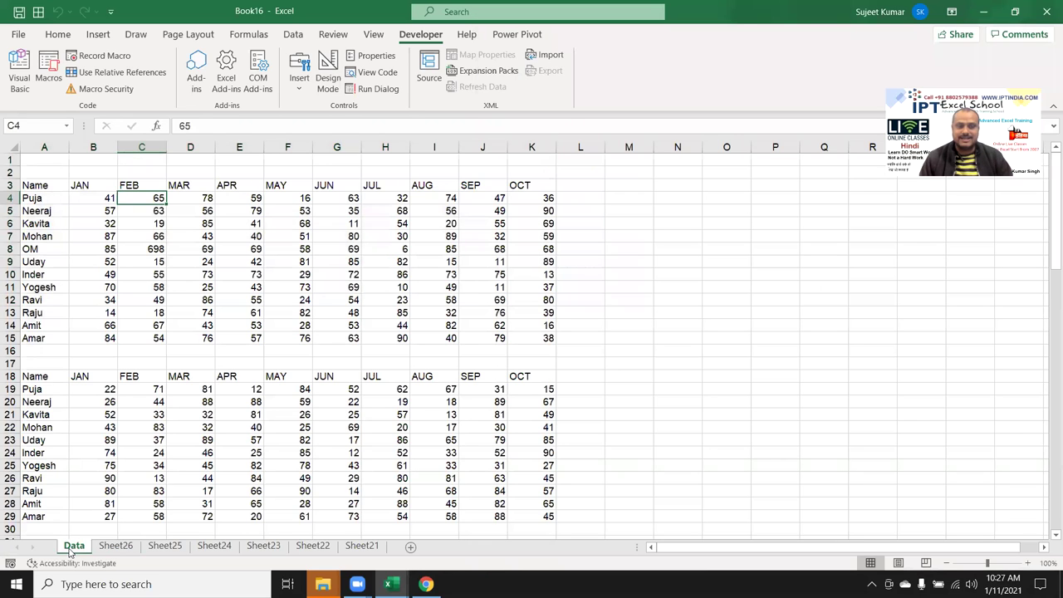
key("alt+F11")
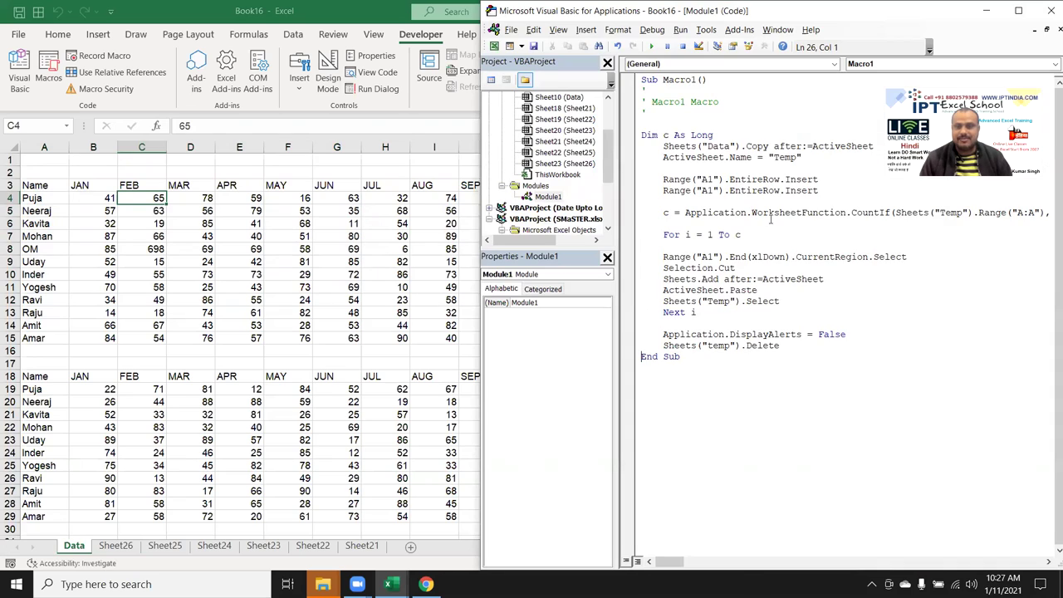
left_click_drag(806, 170, 662, 147)
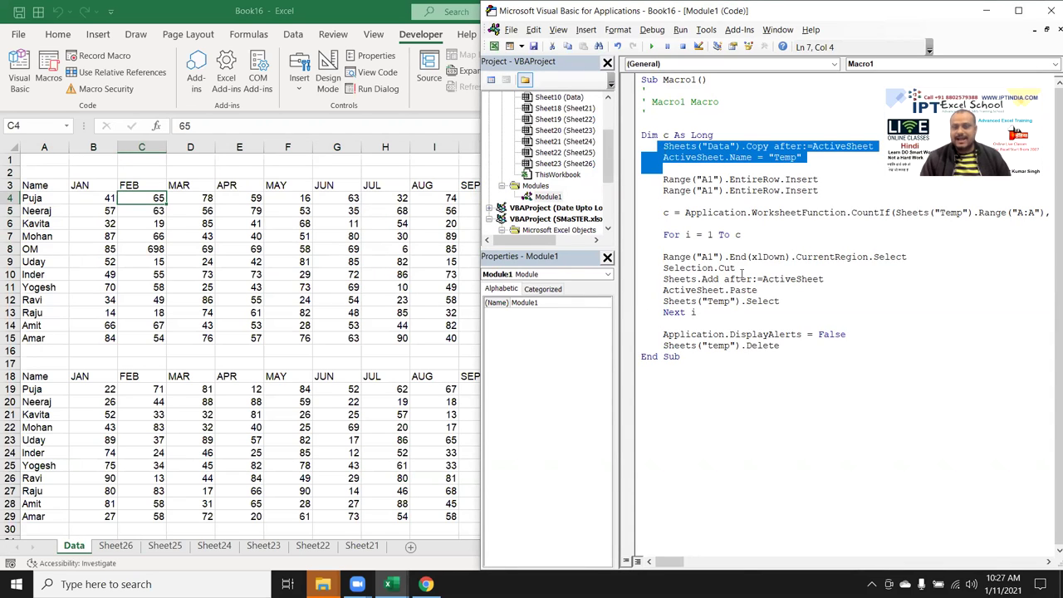
left_click(707, 302)
double_click(708, 303)
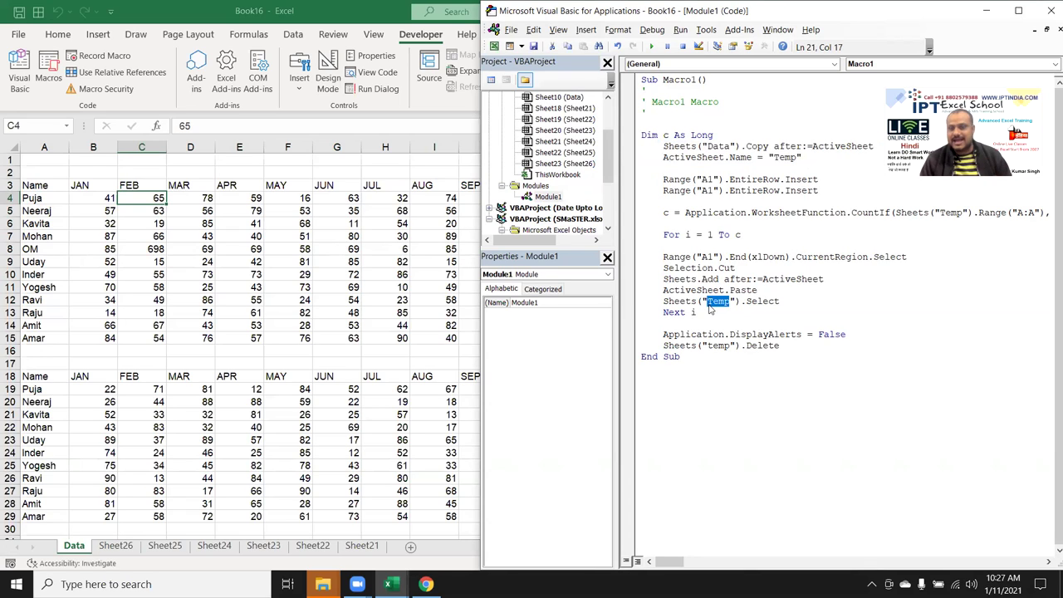
double_click(951, 212)
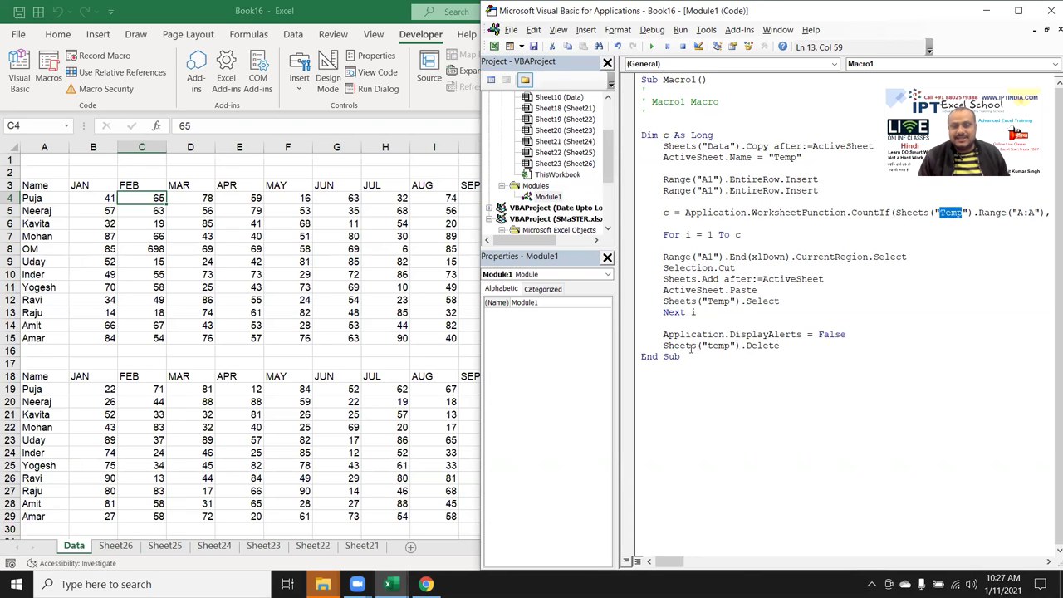
double_click(715, 346)
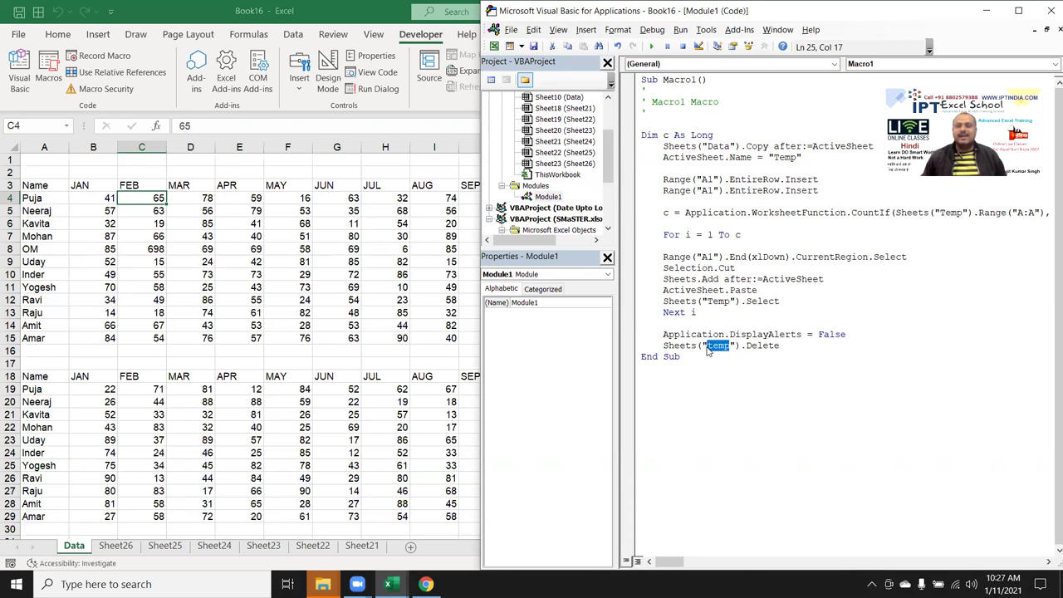